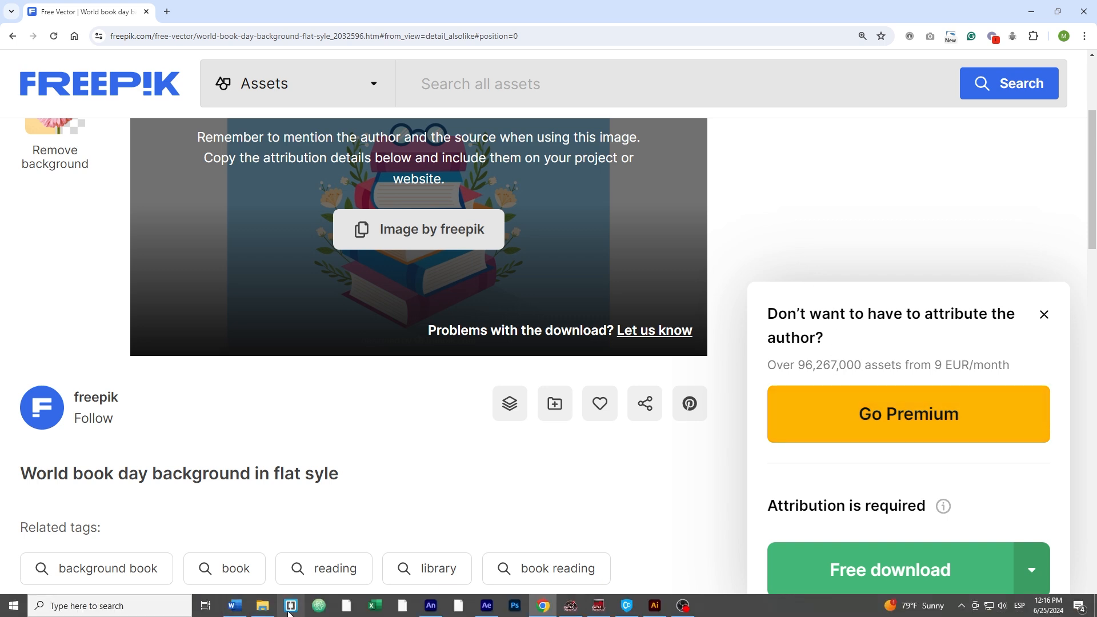
Step: Extract world-book-day-background-flat-syle.zip in its own folder and open the extracted artwork in Illustrator without replacing the missing fonts
left_click(266, 608)
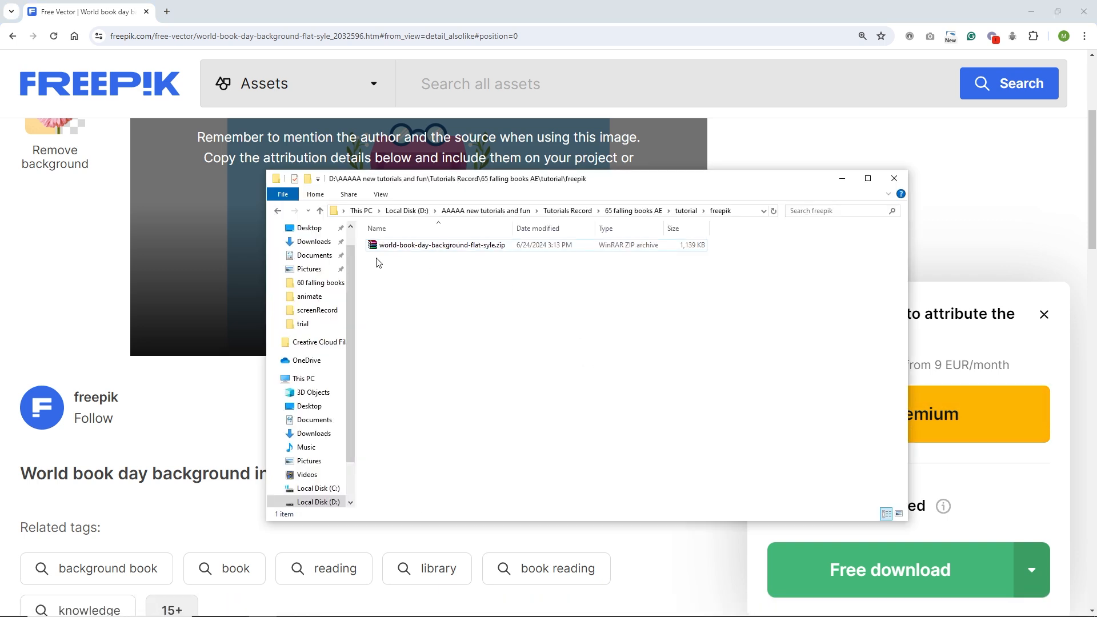
right_click(407, 244)
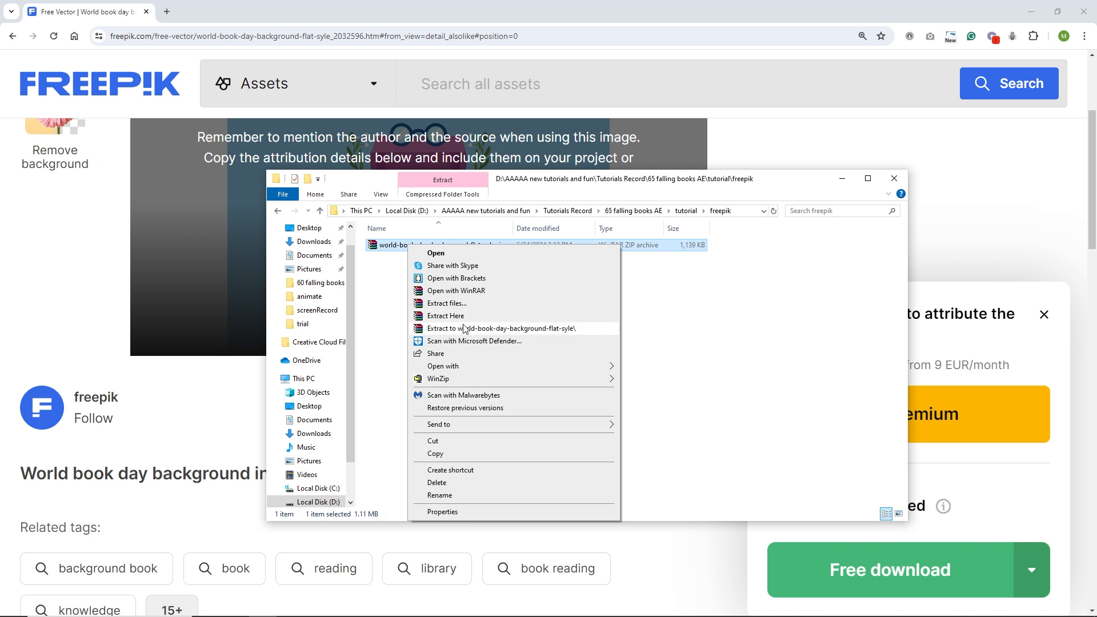
left_click(453, 316)
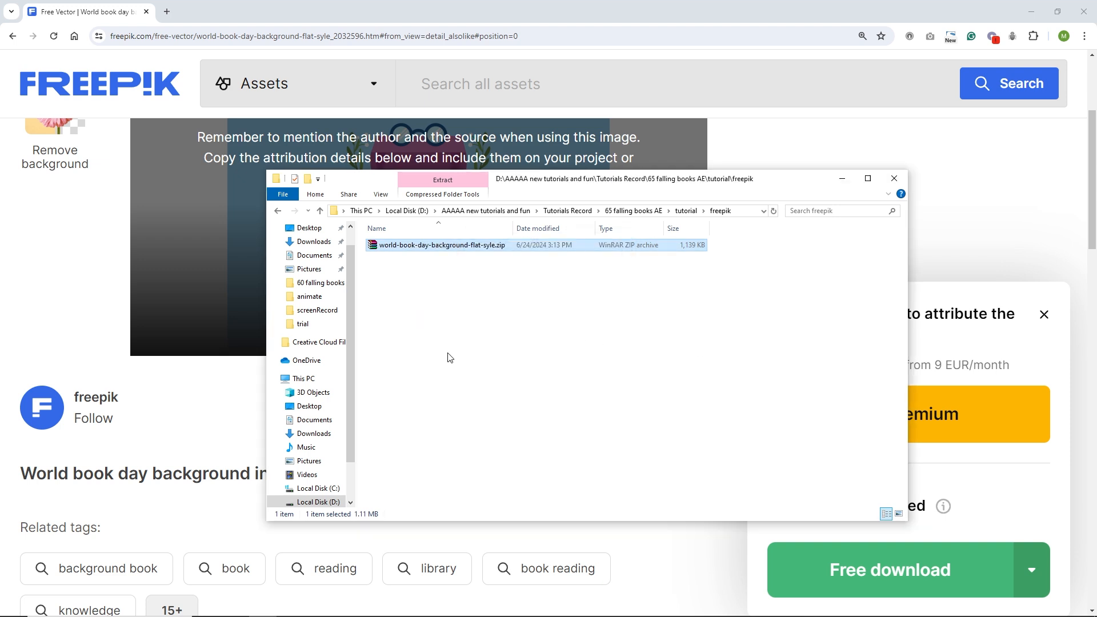
left_click(434, 259)
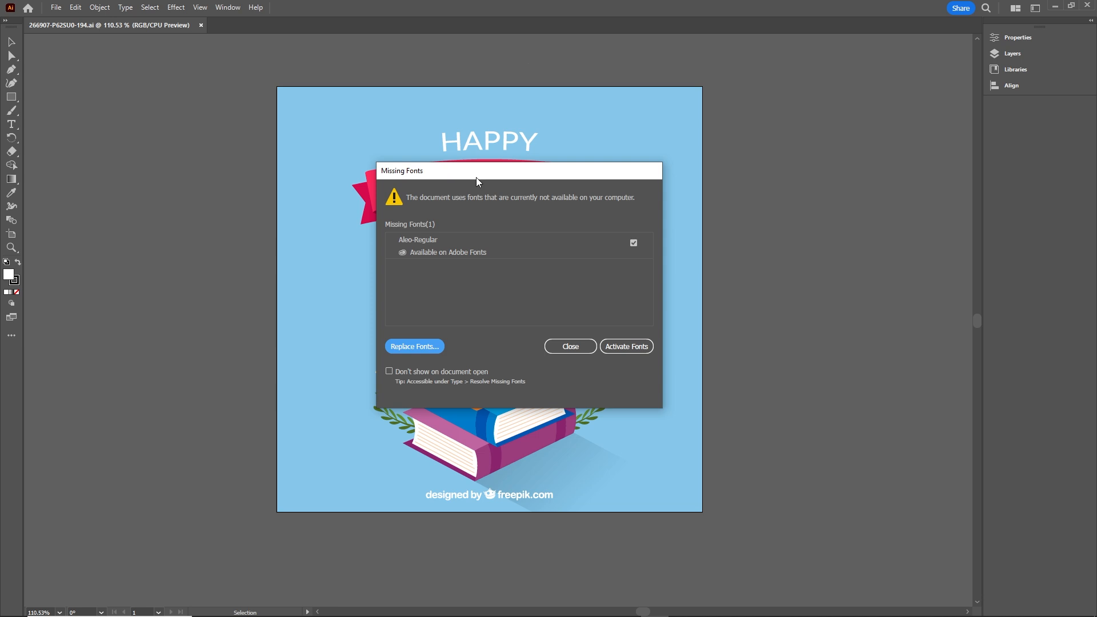
left_click(572, 347)
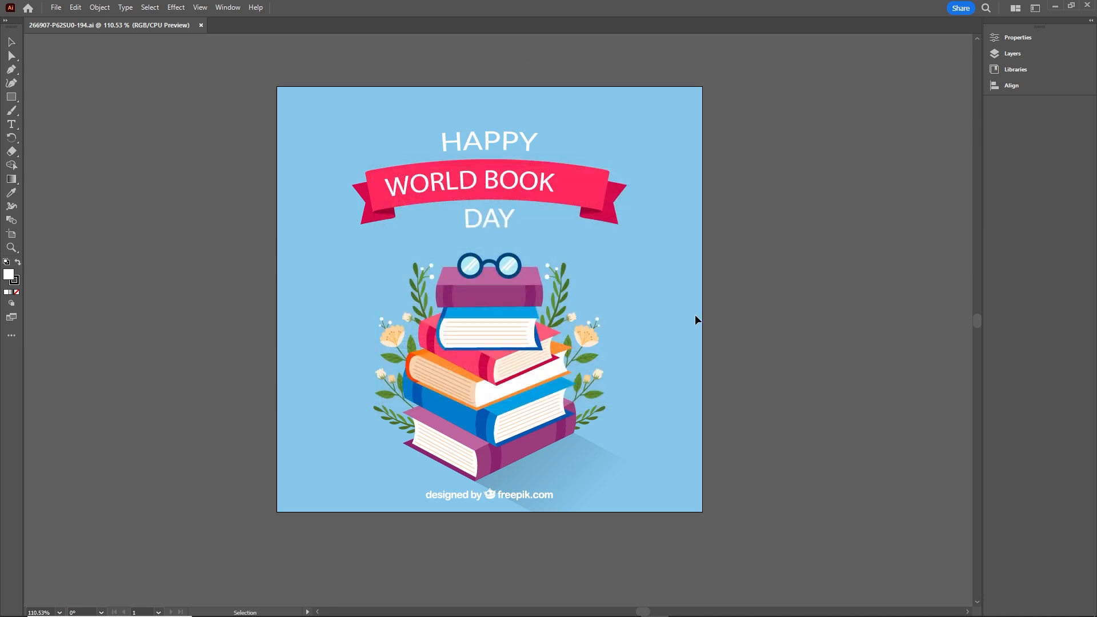
Step: Create a new landscape web document of 1920 x 1080 px in RGB Color at 72 ppi
key("a")
key("ctrl+n")
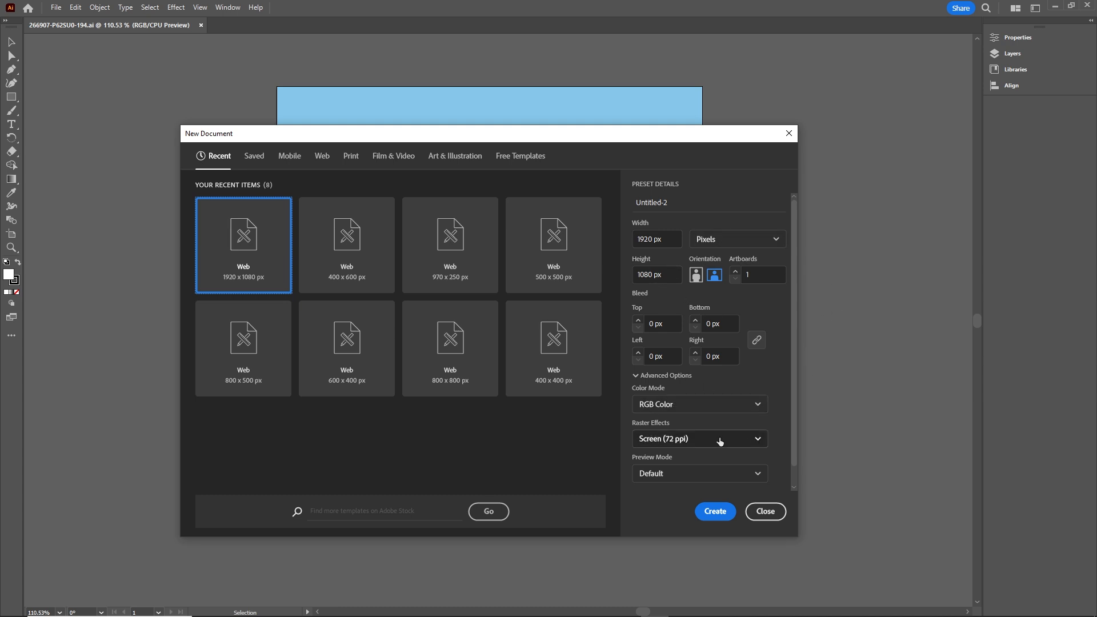
left_click(715, 513)
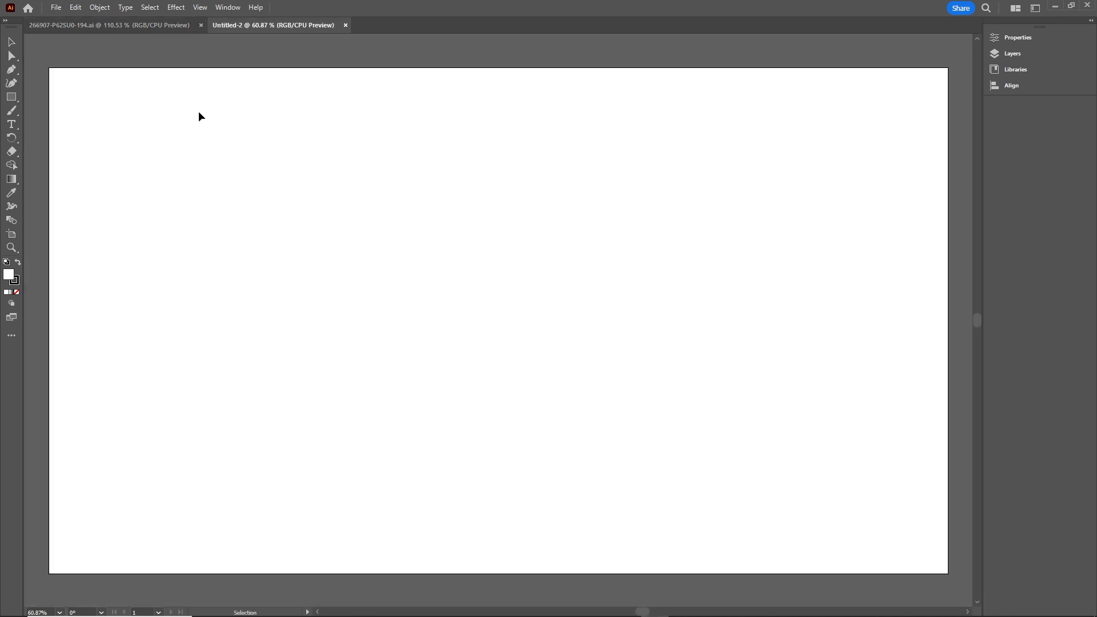
Step: Ungroup the main artwork group in the 266907-P62SU0-194.ai document
left_click(134, 23)
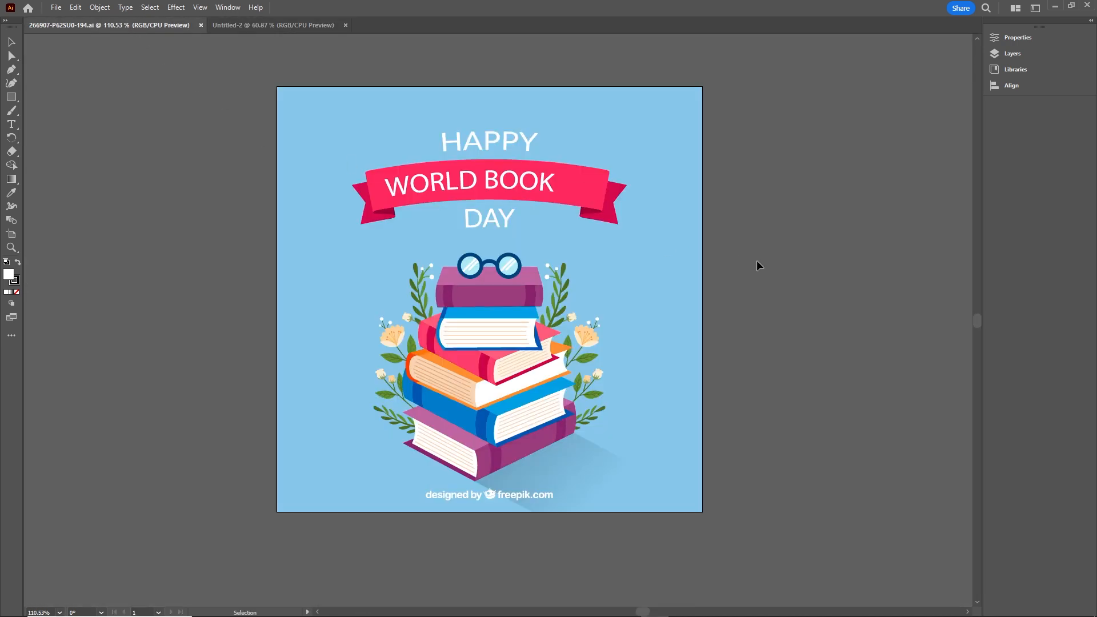
left_click(495, 342)
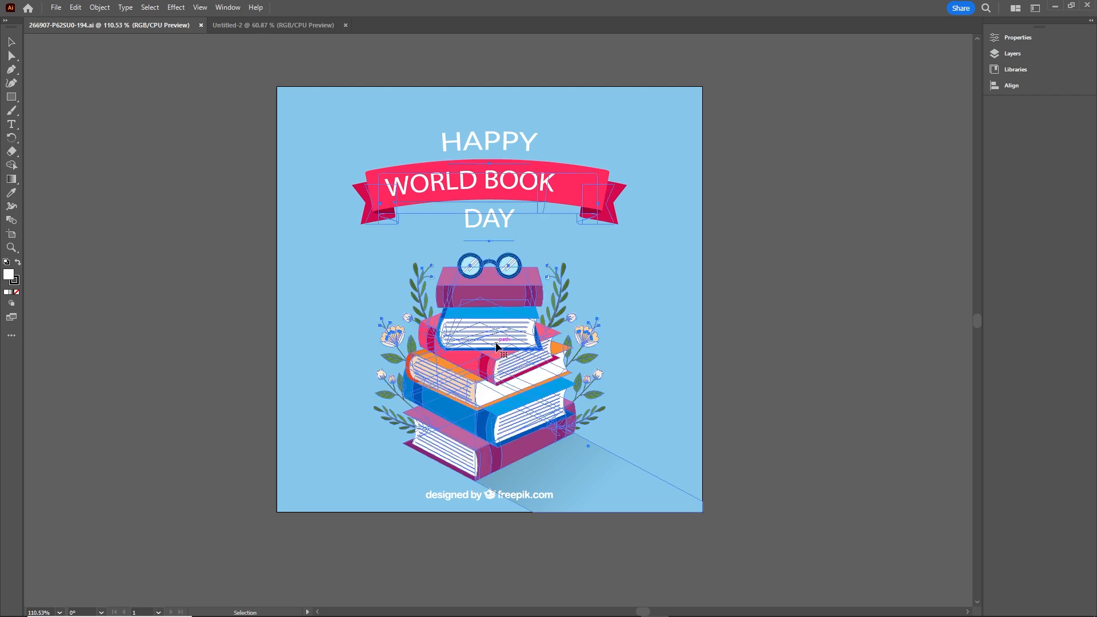
left_click_drag(571, 355, 320, 364)
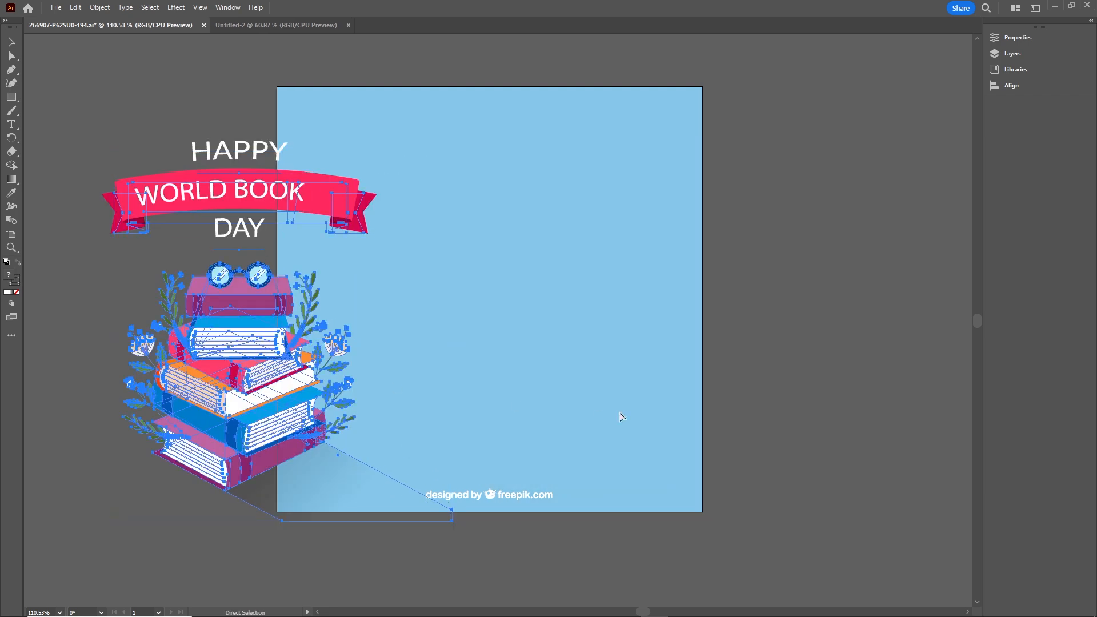
key("ctrl+z")
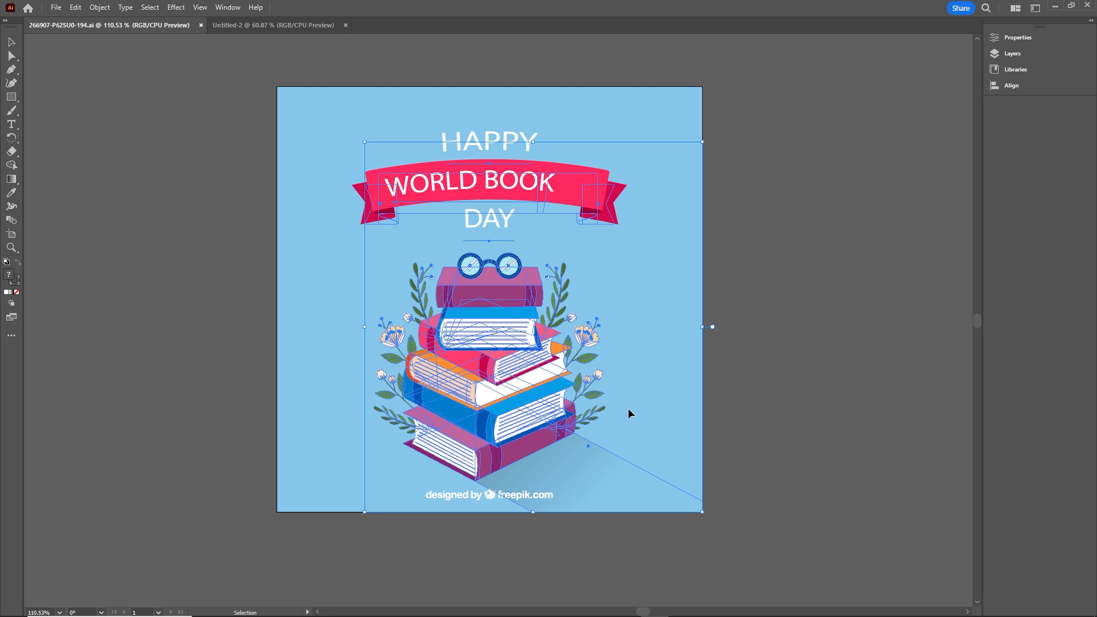
right_click(481, 326)
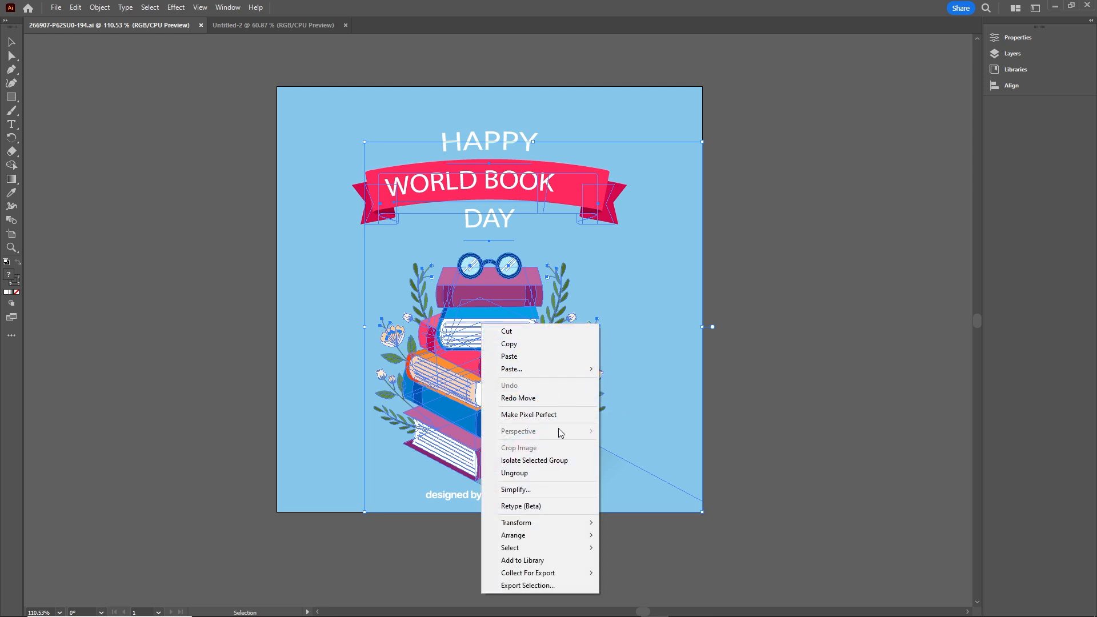
left_click(537, 472)
left_click(812, 369)
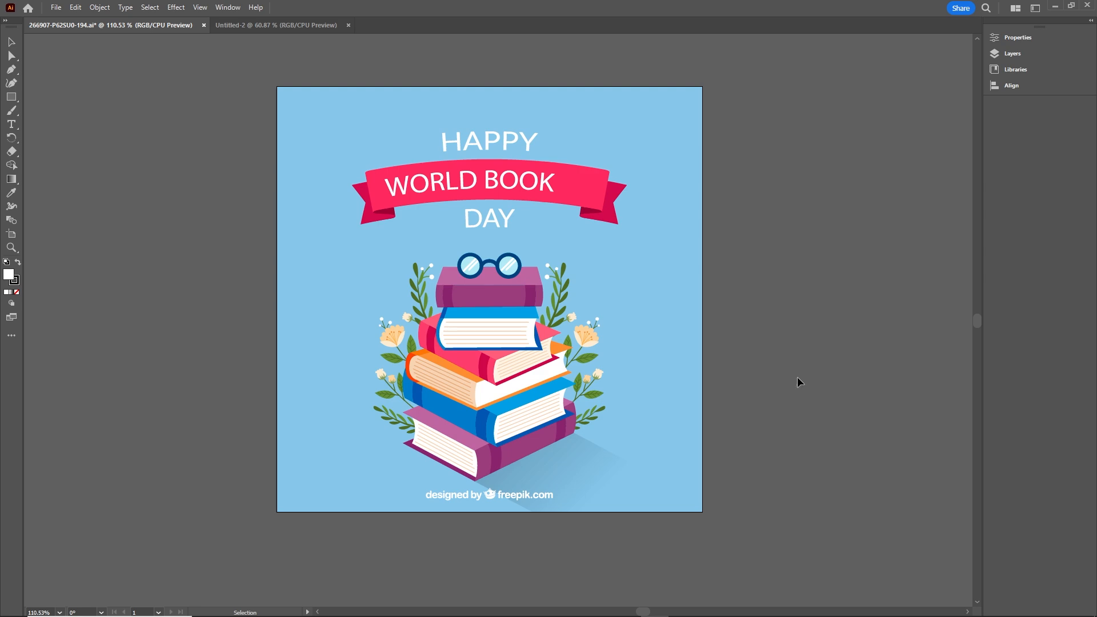
Step: Ungroup the group that holds the banner and the books, testing the current grouping first with a move that is undone
left_click_drag(511, 358, 347, 371)
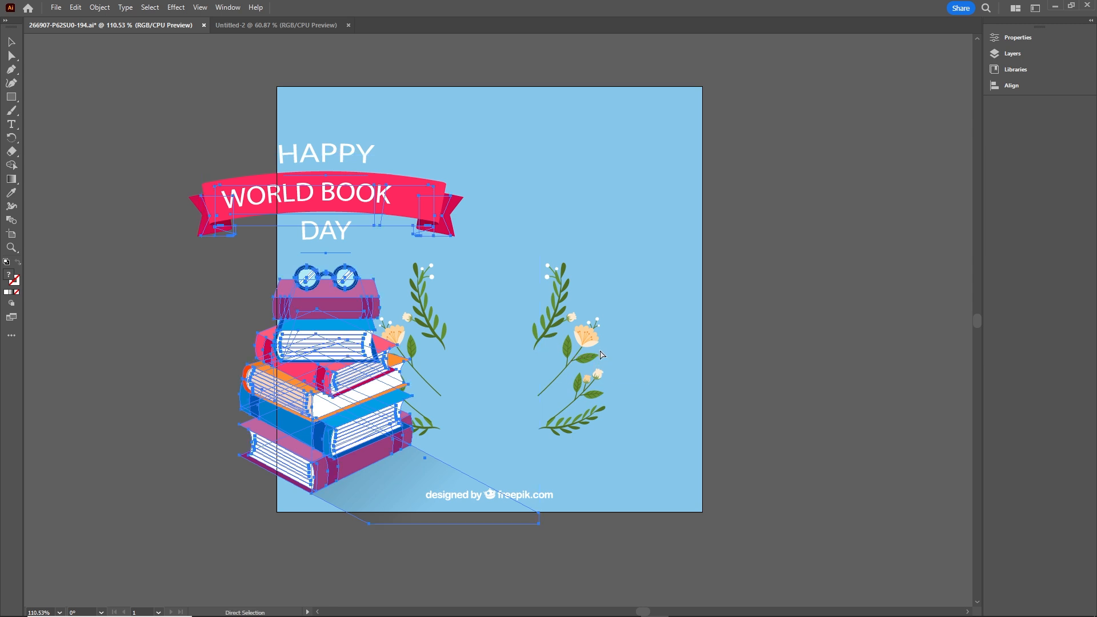
key("ctrl+z")
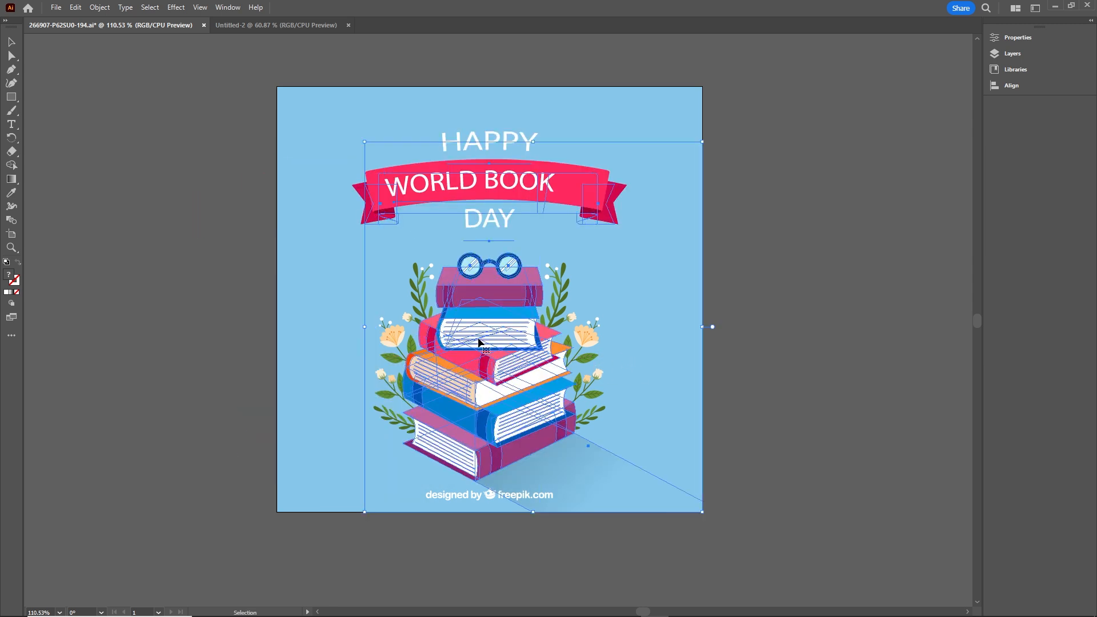
right_click(478, 337)
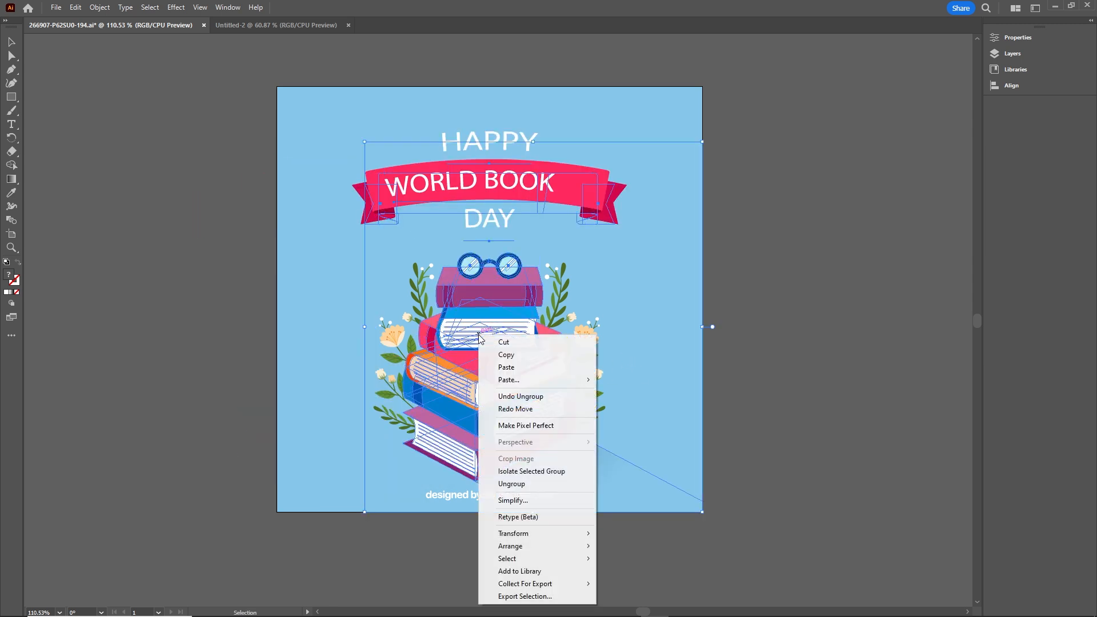
left_click(545, 483)
left_click(855, 383)
Step: Ungroup the group that holds the book stack and its shadow, undoing the trial move first
left_click_drag(516, 375, 368, 395)
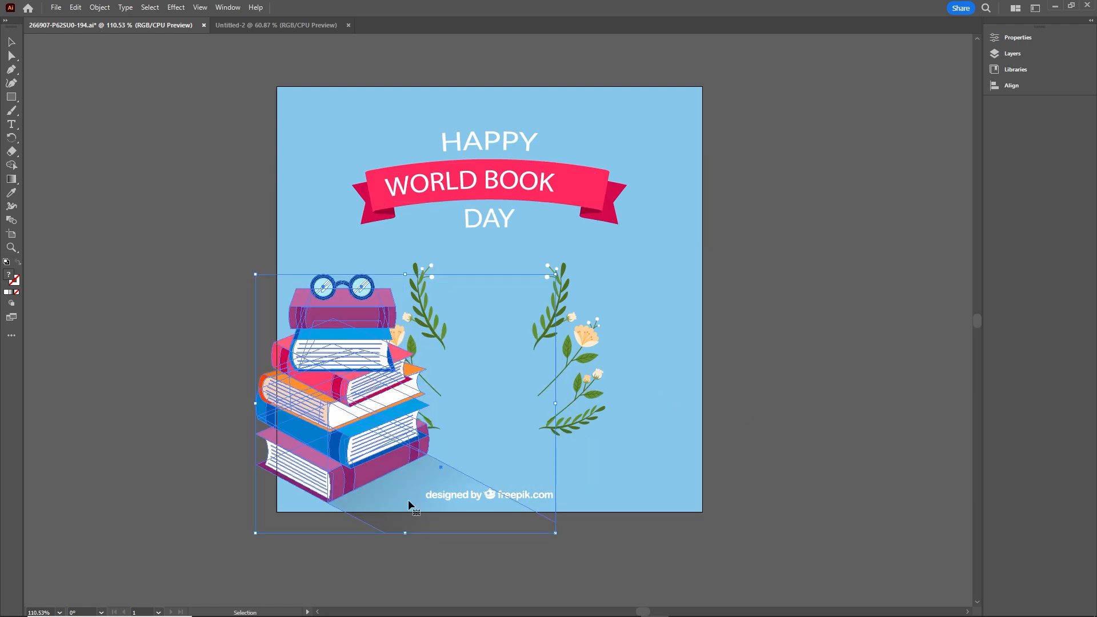
key("ctrl+z")
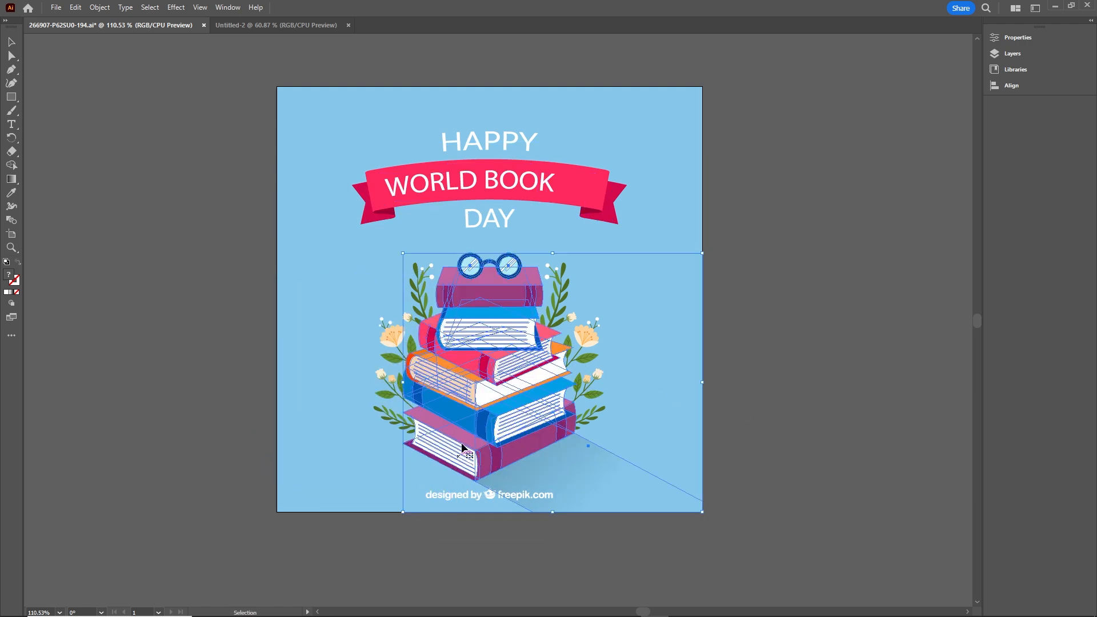
right_click(484, 361)
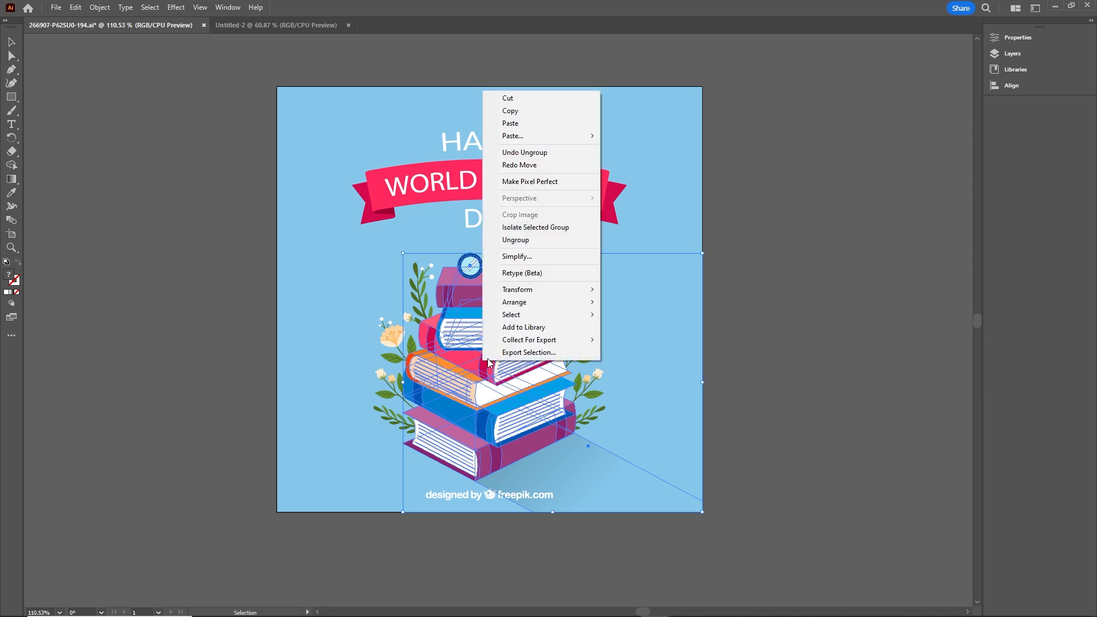
left_click(515, 240)
left_click(807, 291)
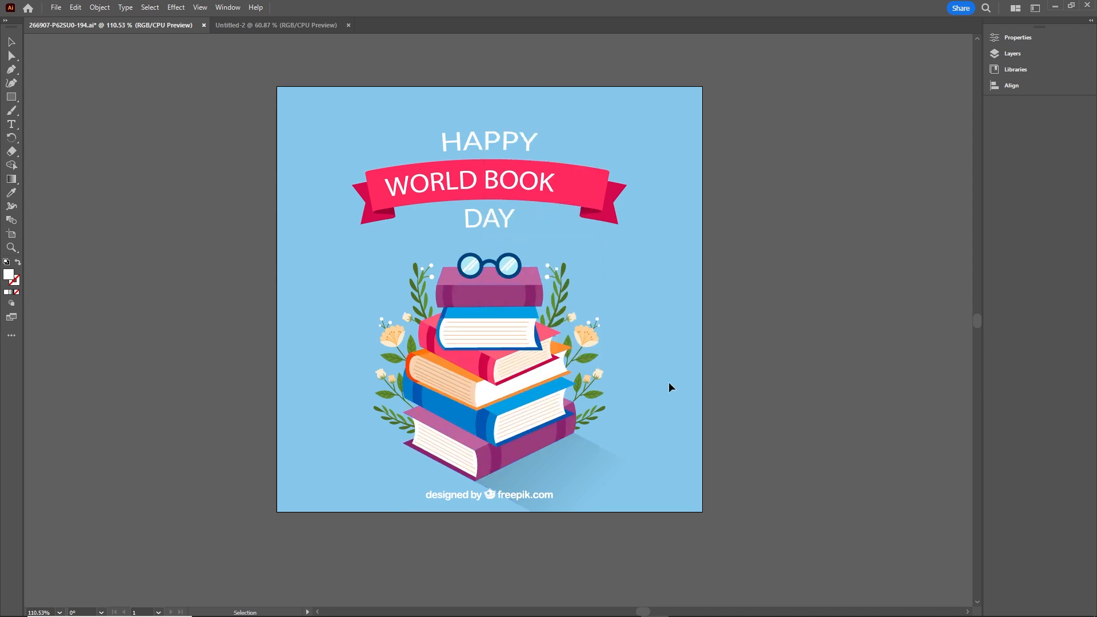
Step: Copy the book stack with the glasses, without its shadow, into the Untitled-2 document
left_click(505, 387)
left_click_drag(505, 387, 347, 388)
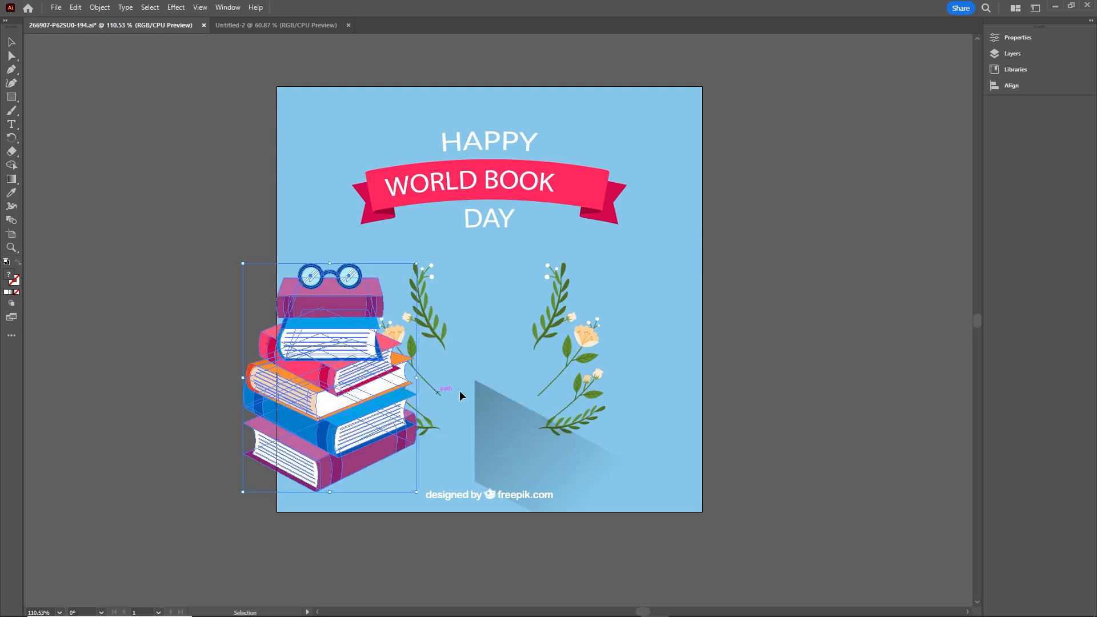
key("ctrl+z")
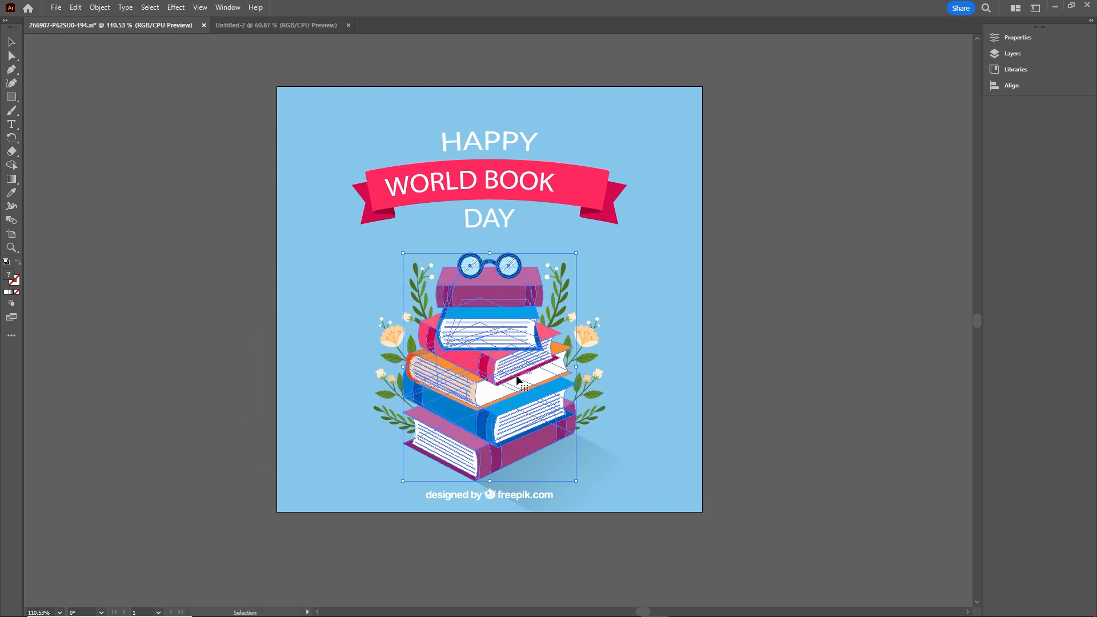
left_click_drag(451, 301, 512, 396)
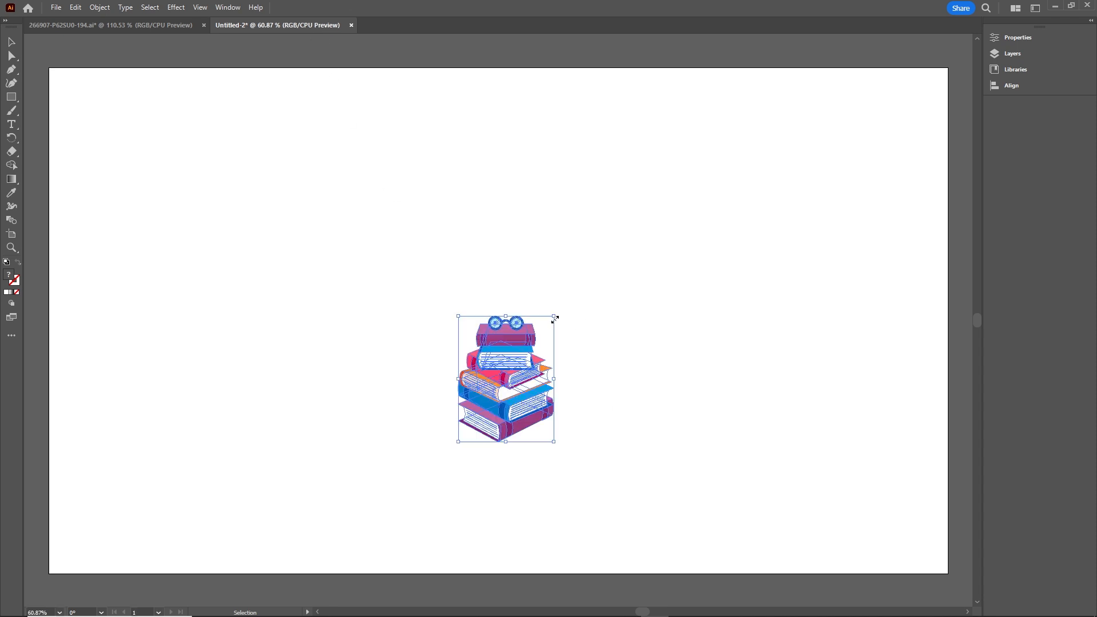
Step: Enlarge the book stack proportionally to about half the artboard height and place it in the lower centre
left_click_drag(554, 319, 510, 443)
left_click_drag(597, 308, 613, 283)
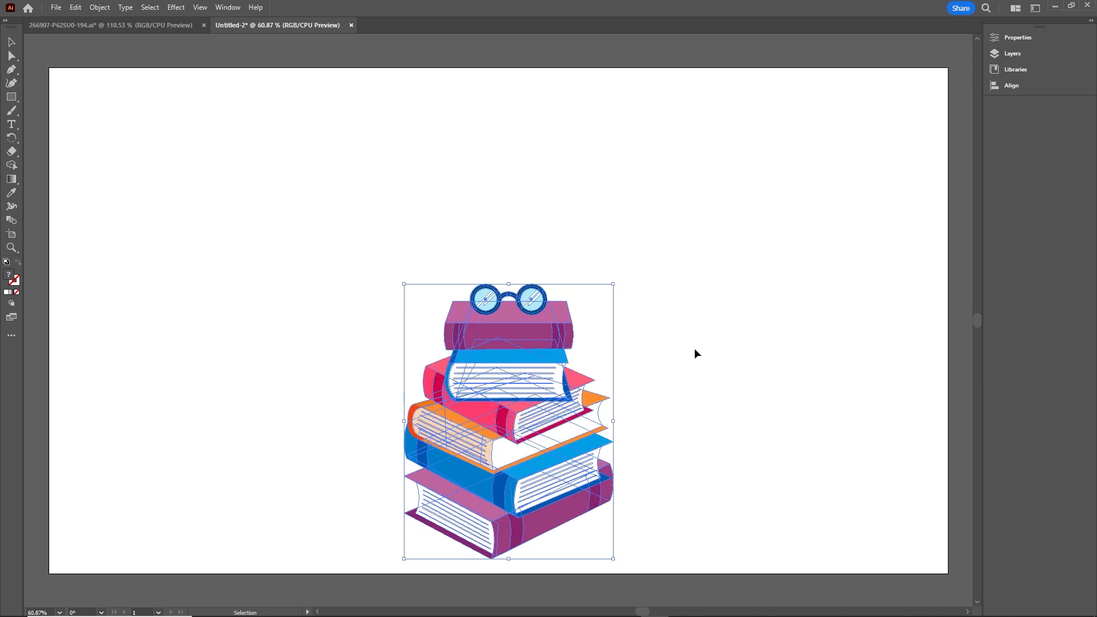
left_click(695, 349)
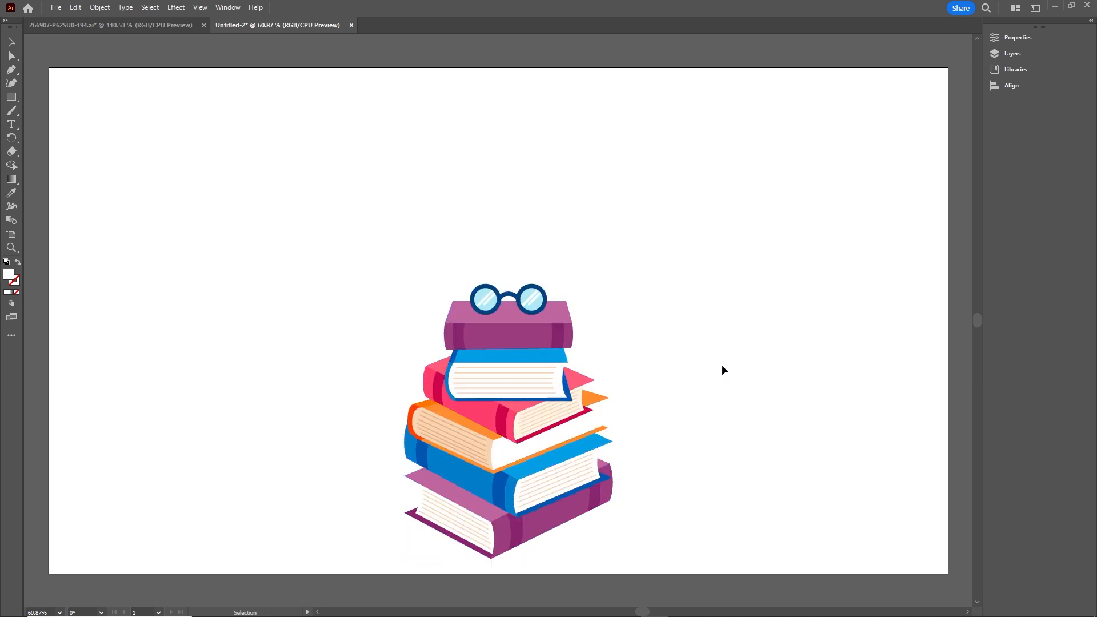
Step: Ungroup the book stack in Untitled-2 and check the grouping of the two uppermost books
left_click(509, 369)
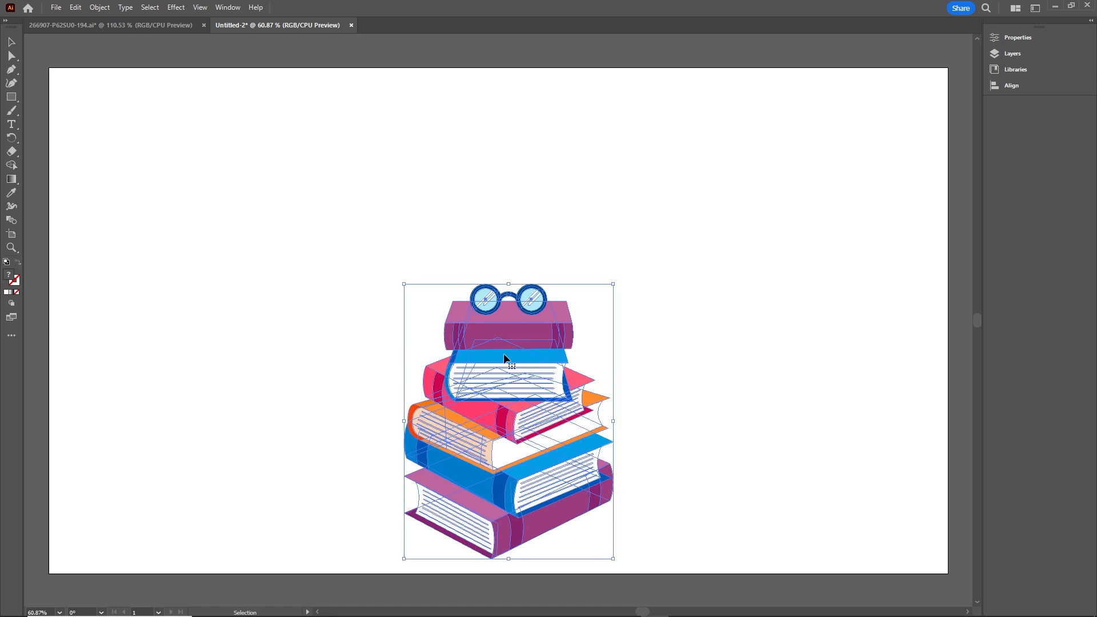
right_click(503, 354)
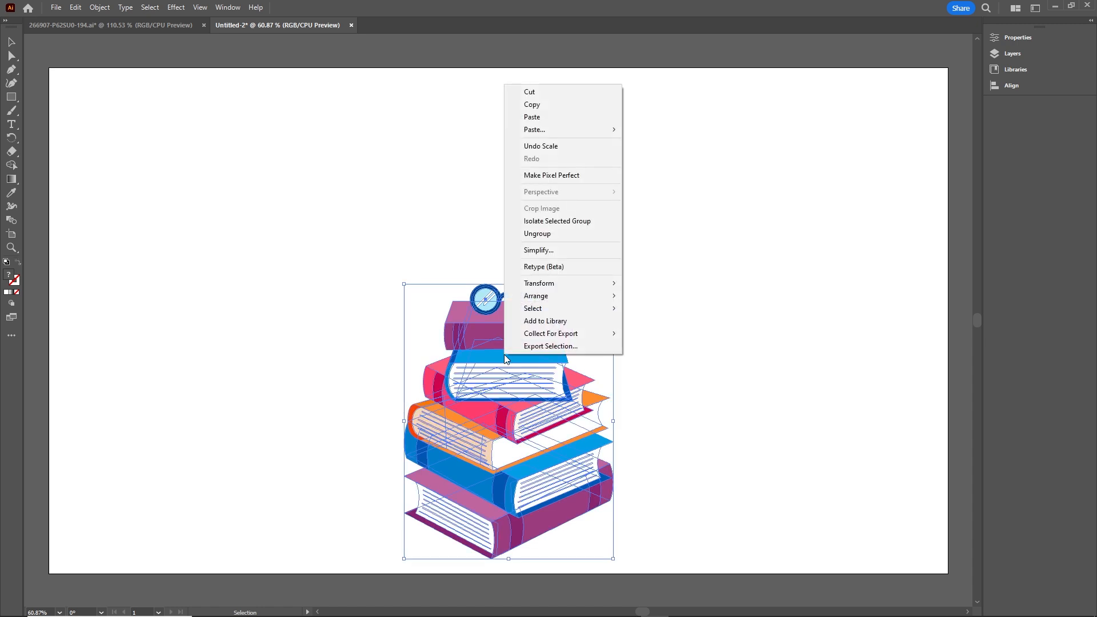
left_click(558, 233)
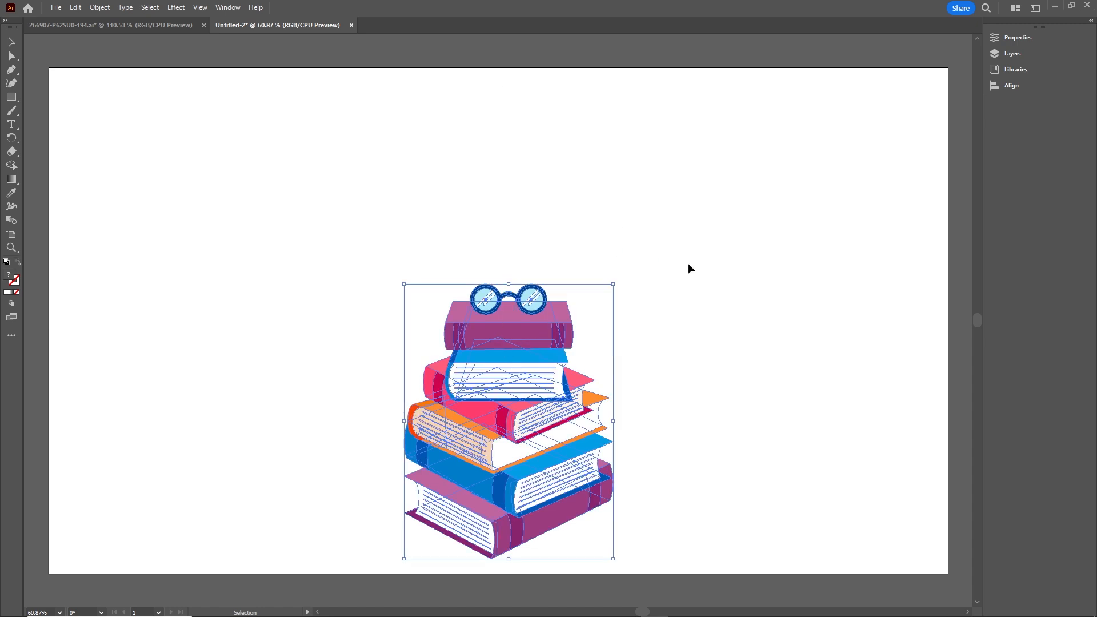
left_click(705, 367)
left_click(503, 389)
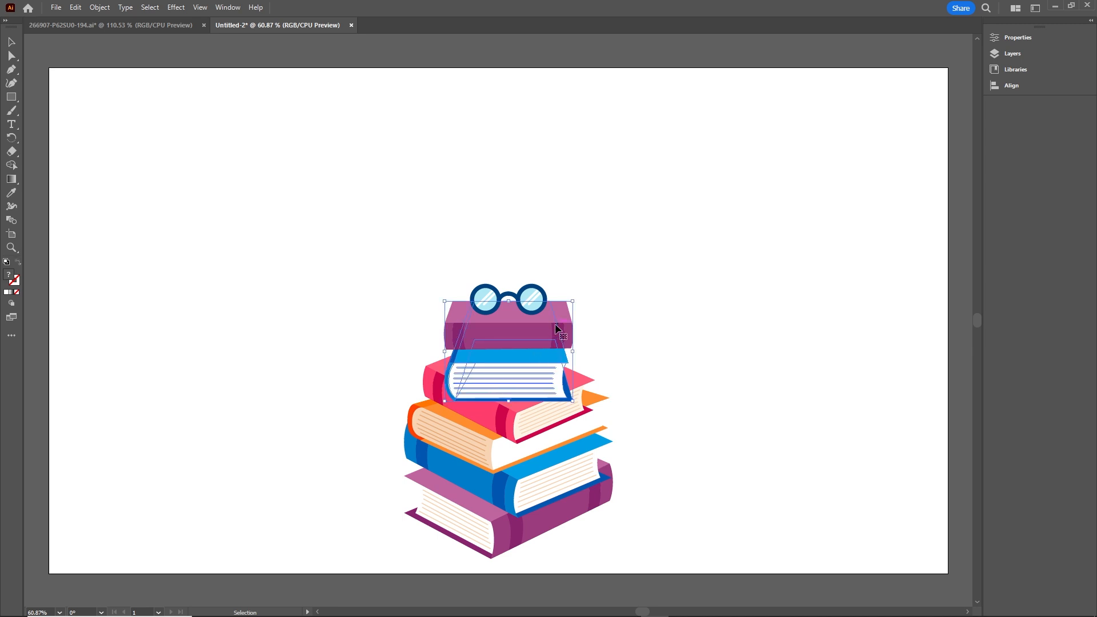
Step: Delete the glasses from the top of the book stack
left_click(690, 341)
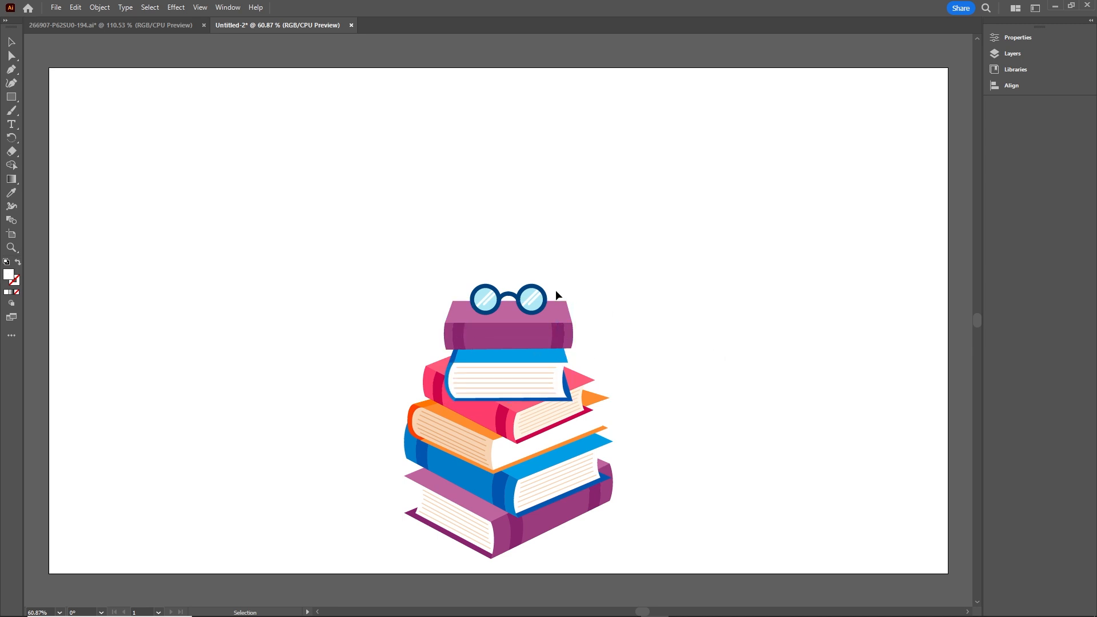
left_click(532, 304)
key("Delete")
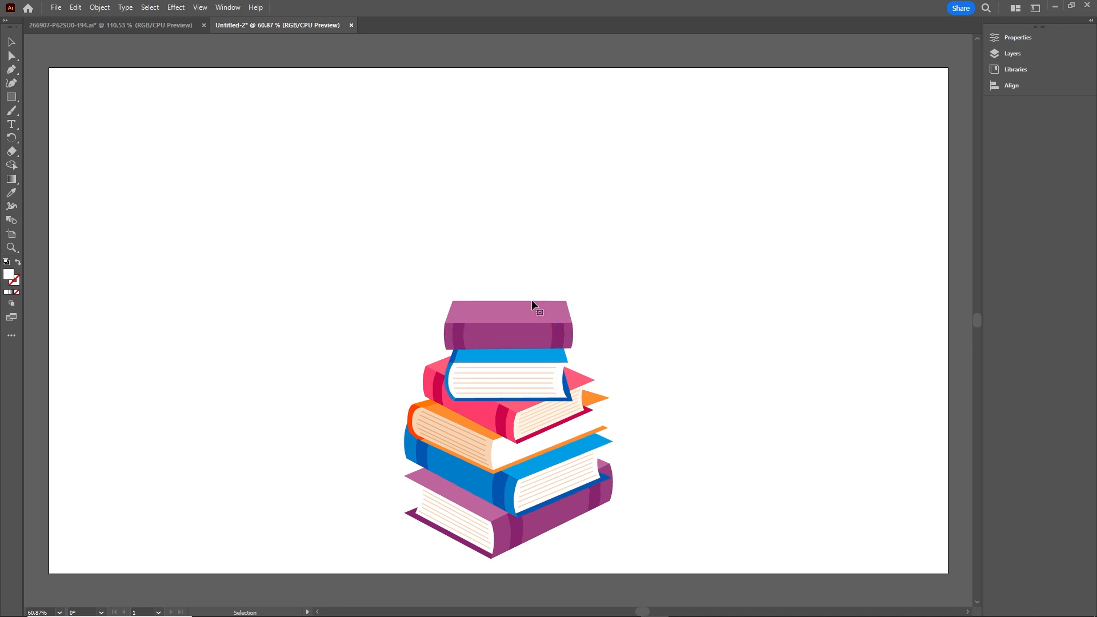
Step: Copy the red WORLD BOOK banner group from the 266907-P62SU0-194.ai document into Untitled-2
left_click(150, 30)
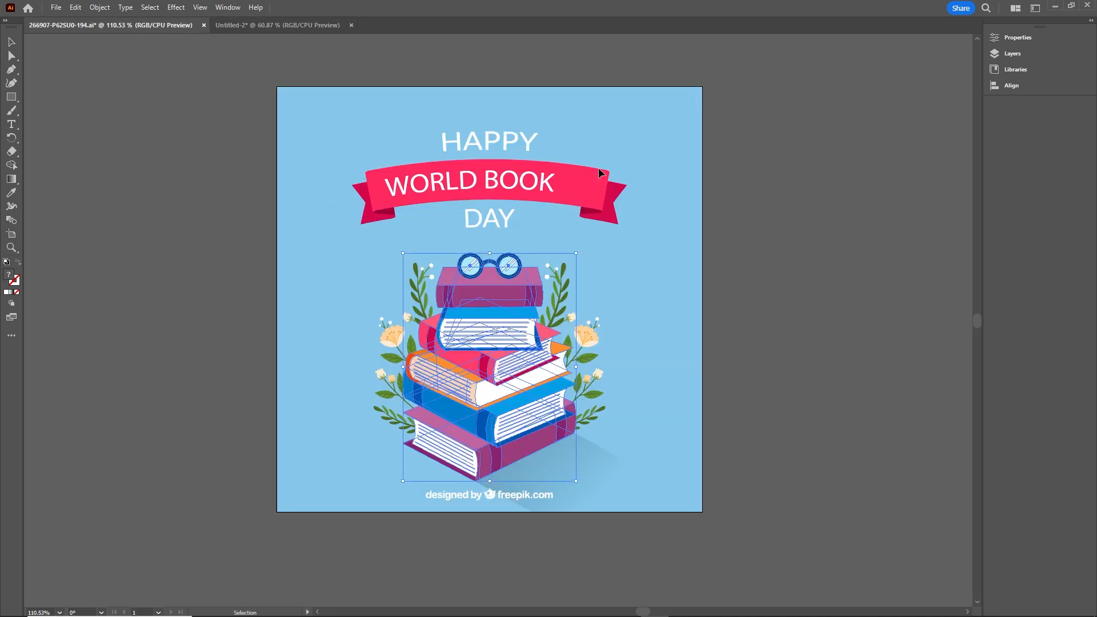
left_click(540, 186)
left_click_drag(570, 197, 464, 183)
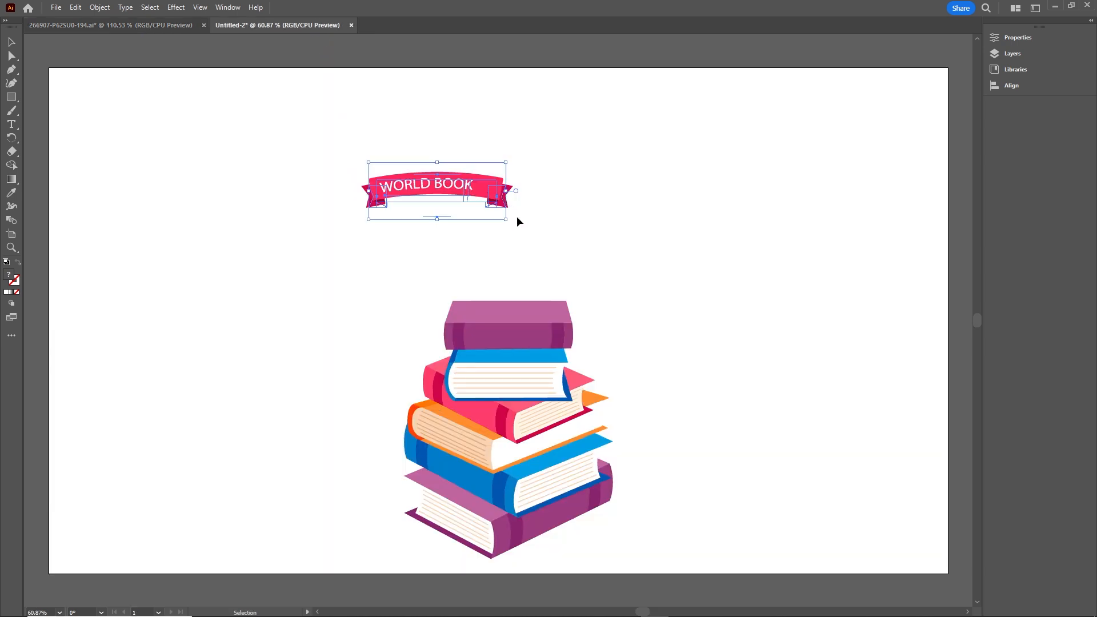
Step: Enlarge the WORLD BOOK banner to about a third of the artboard width and move it to the artboard's upper left area
left_click_drag(504, 219, 594, 256)
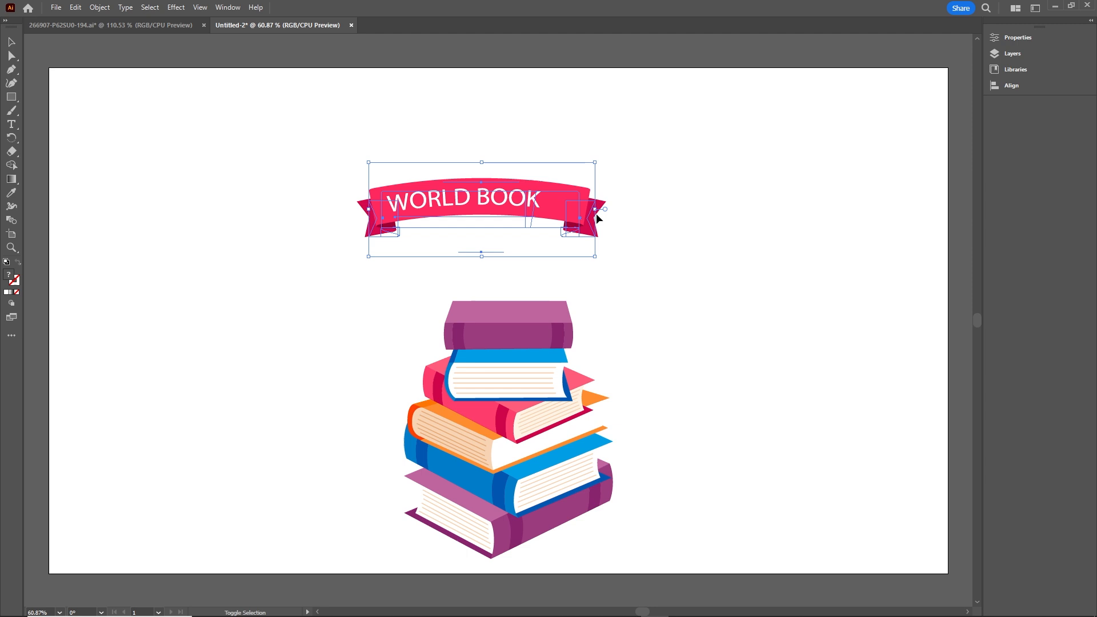
left_click_drag(595, 164, 646, 141)
left_click_drag(564, 189, 372, 179)
left_click(624, 213)
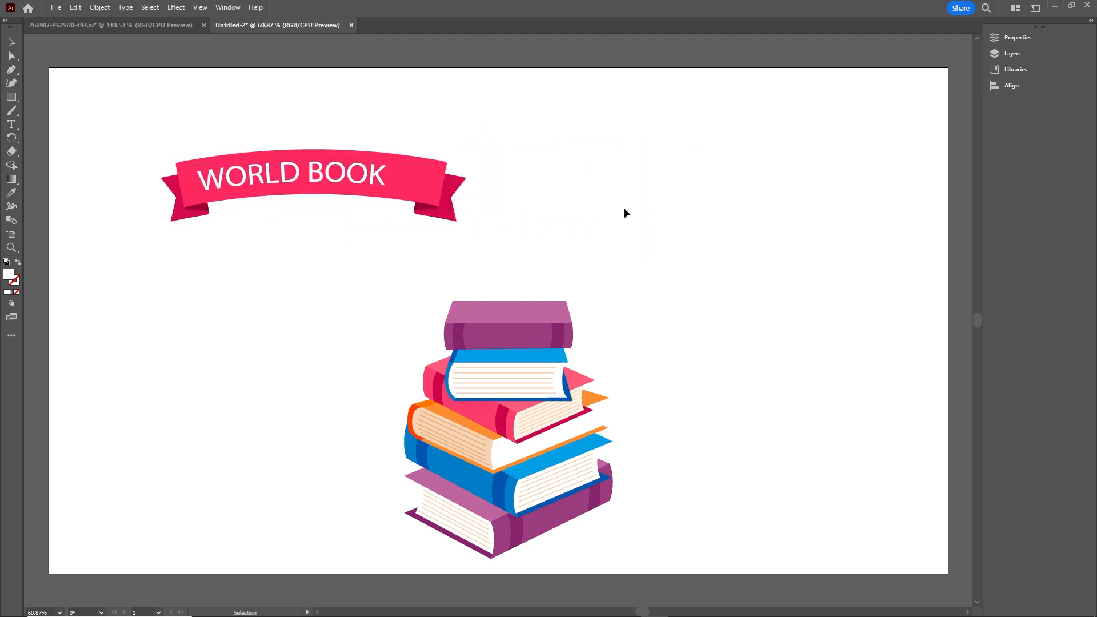
Step: Release the banner and book groups in Layer 1 onto individual sublayers with Release to Layers (Sequence)
left_click(1011, 55)
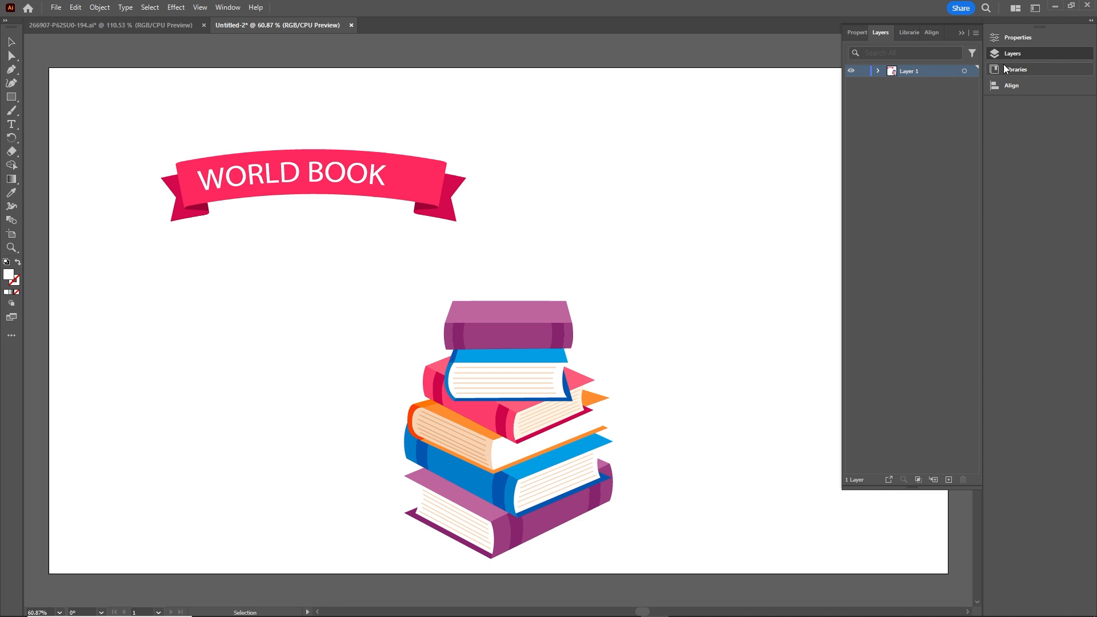
left_click(228, 8)
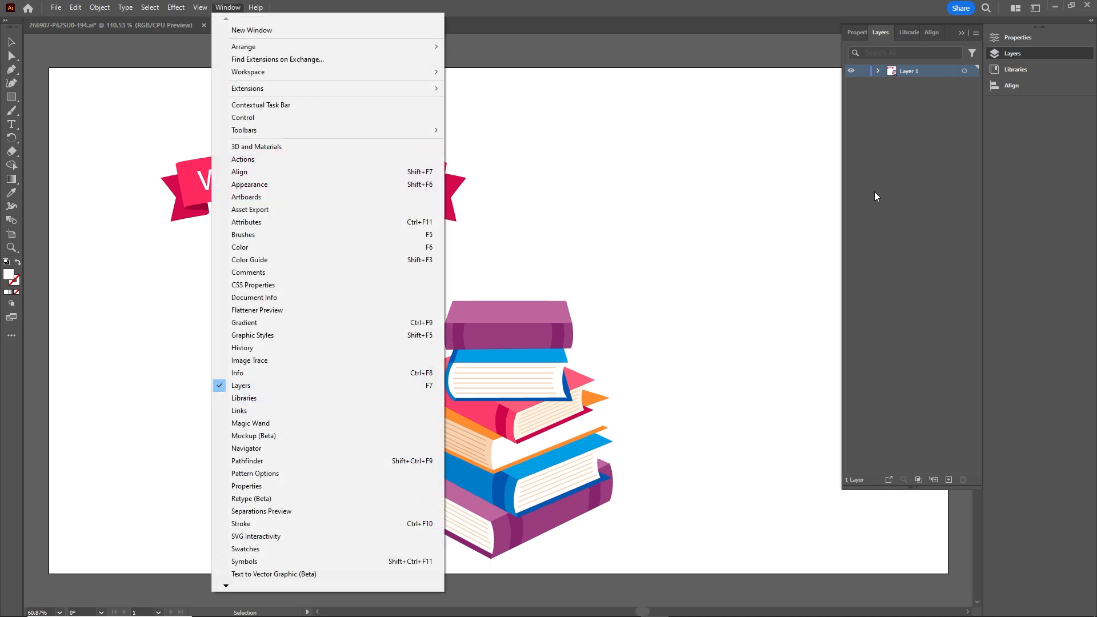
left_click(896, 168)
left_click(900, 70)
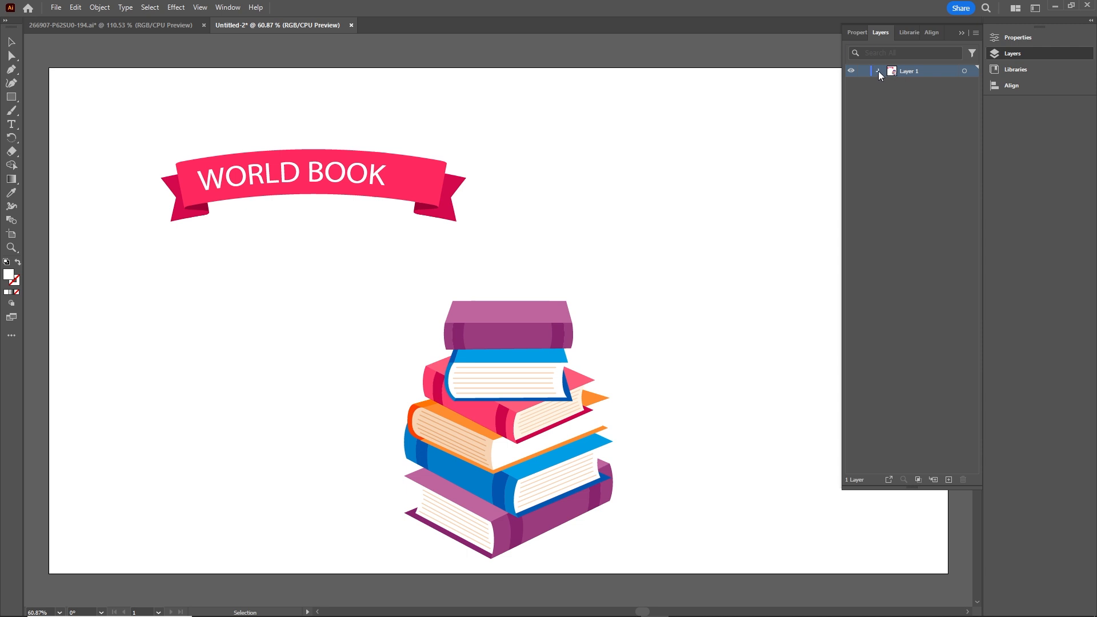
left_click(878, 71)
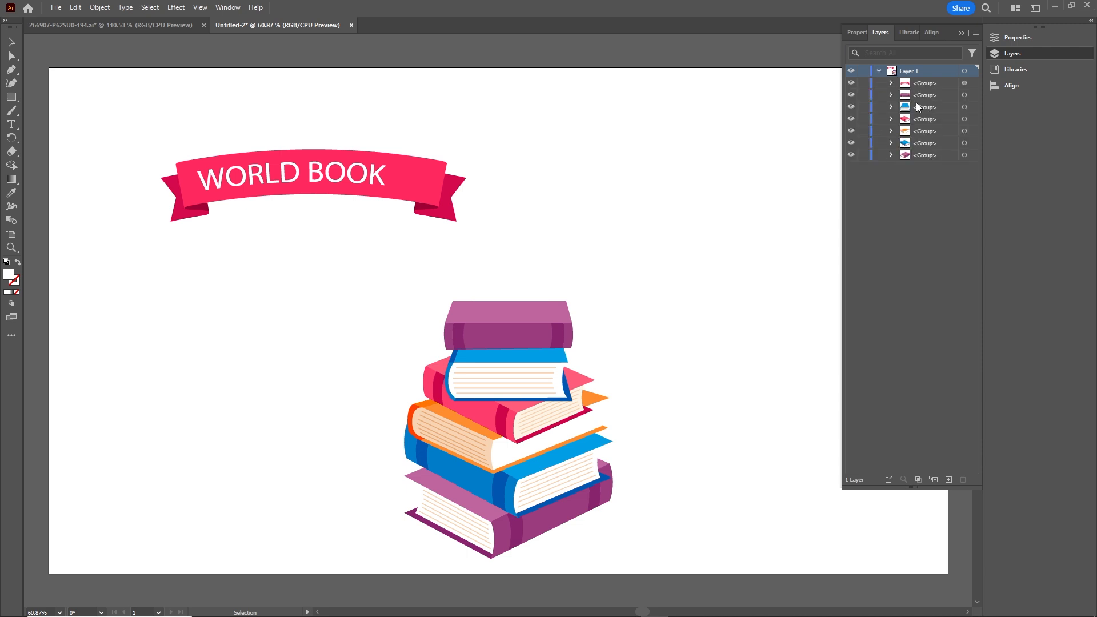
left_click(879, 72)
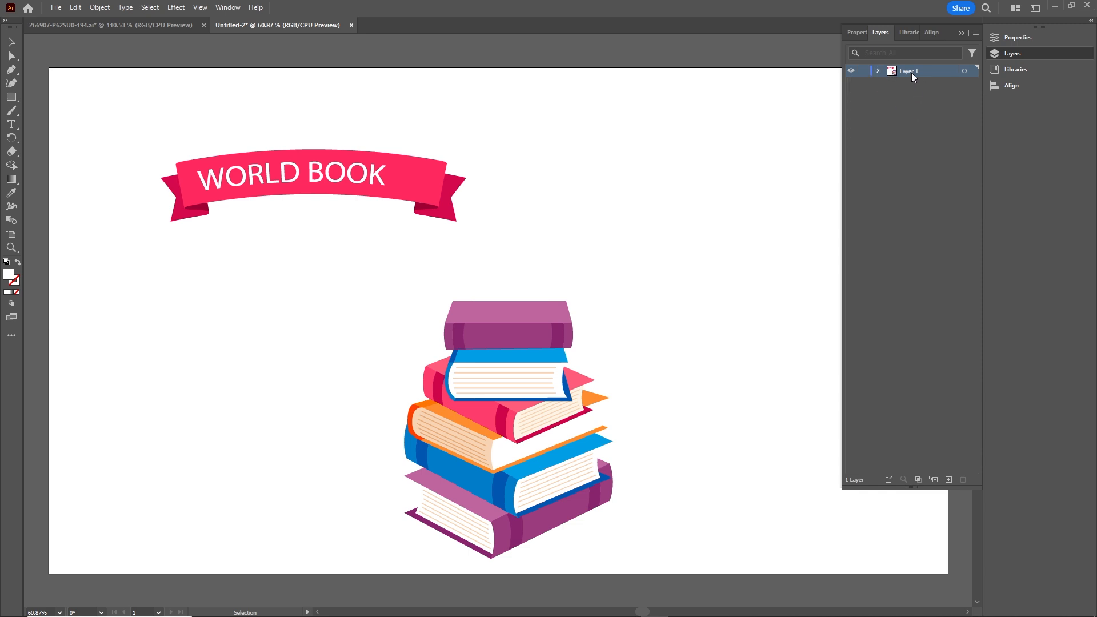
left_click(975, 33)
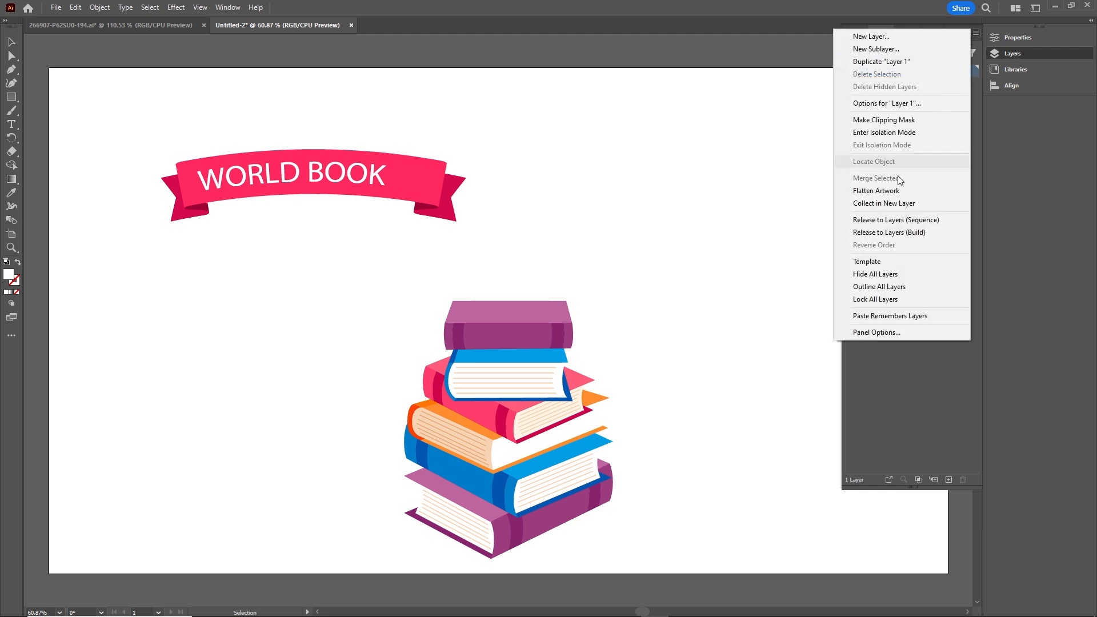
left_click(904, 221)
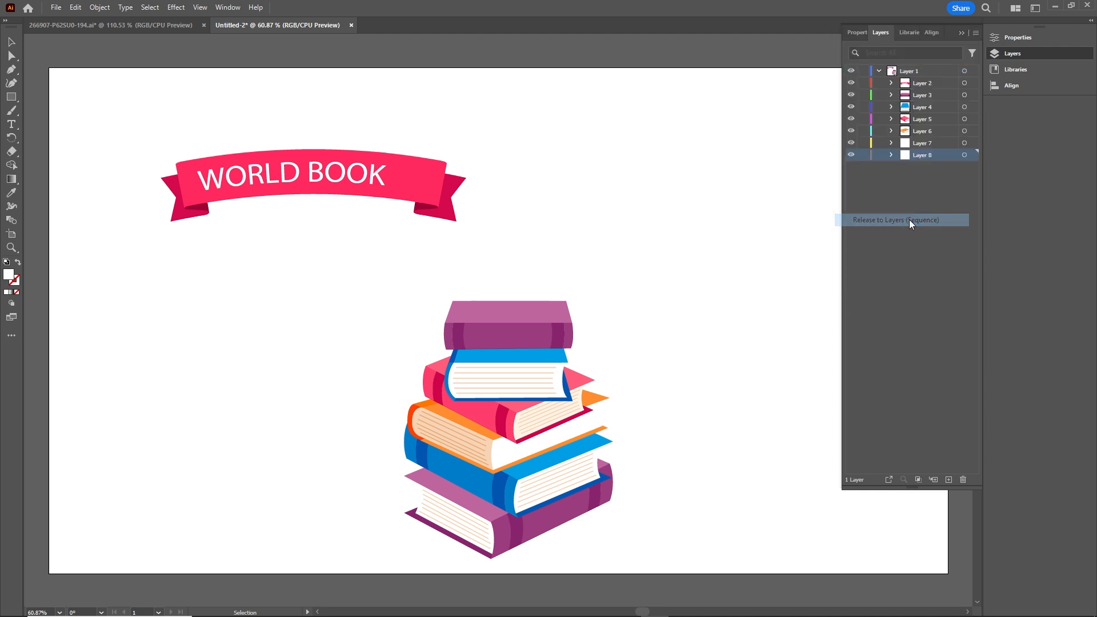
Step: Move Layer 2 through Layer 8 out of Layer 1 as top-level layers and delete the empty Layer 1
left_click(920, 84)
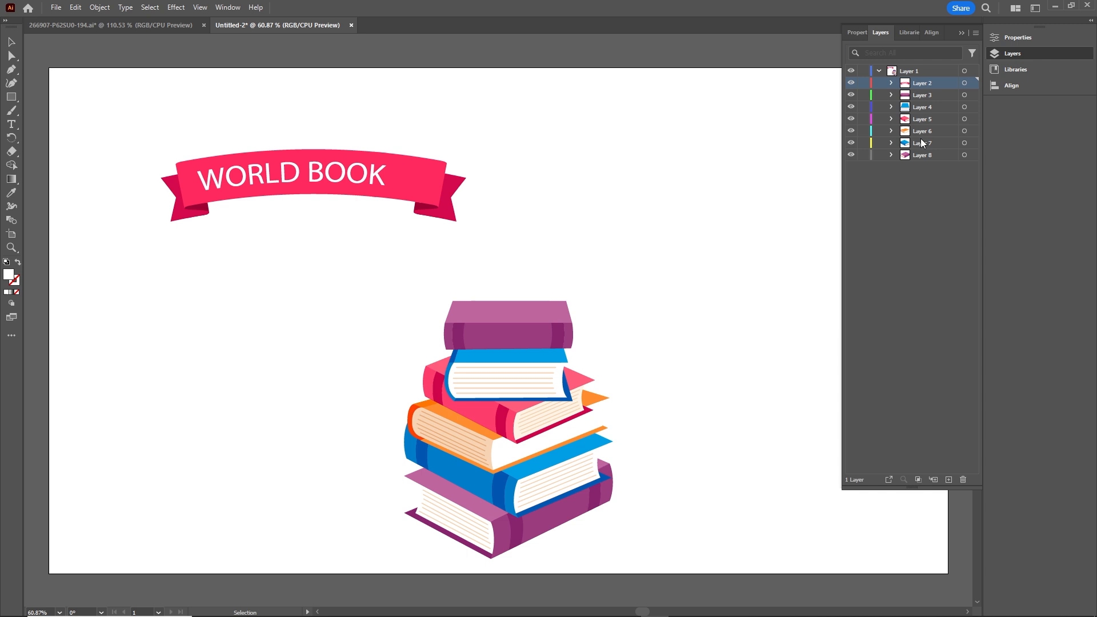
left_click(920, 156, "shift")
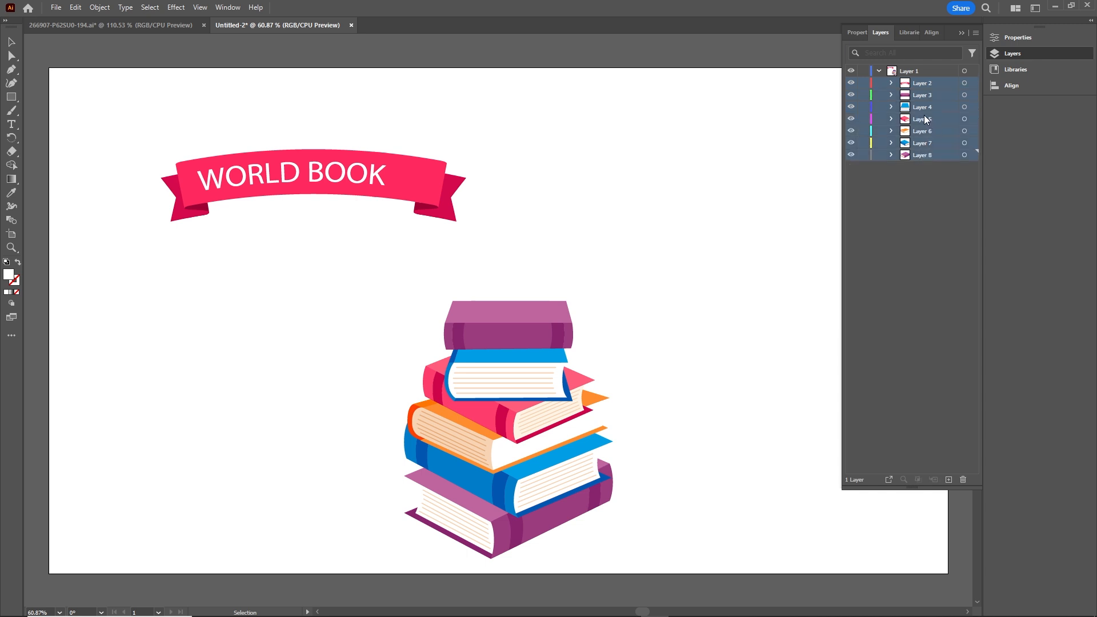
left_click_drag(919, 108, 931, 318)
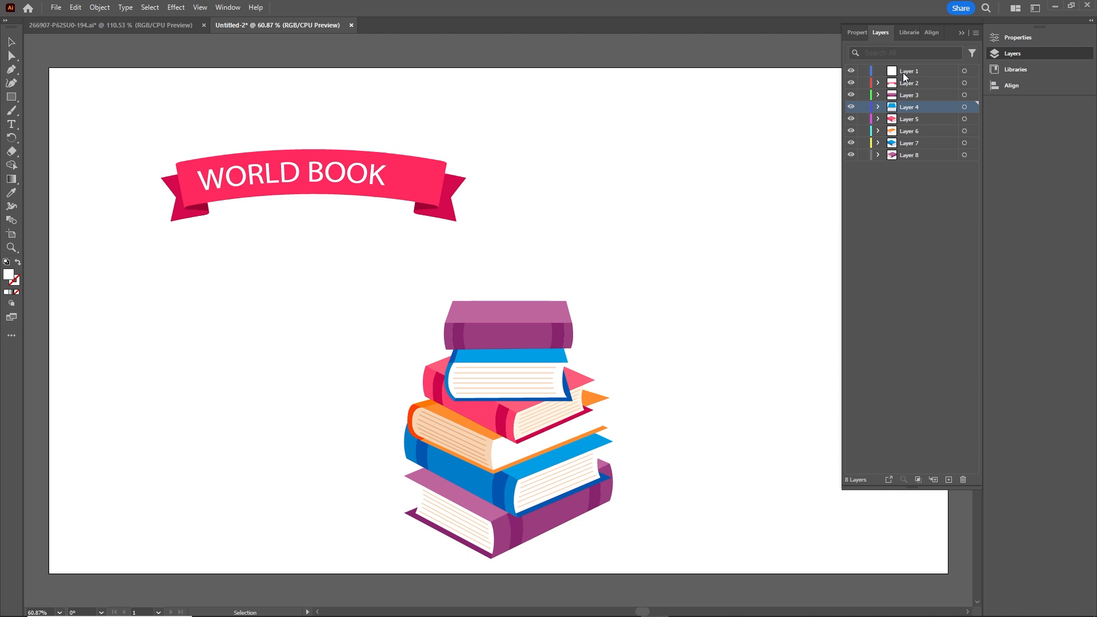
left_click(905, 73)
left_click(964, 479)
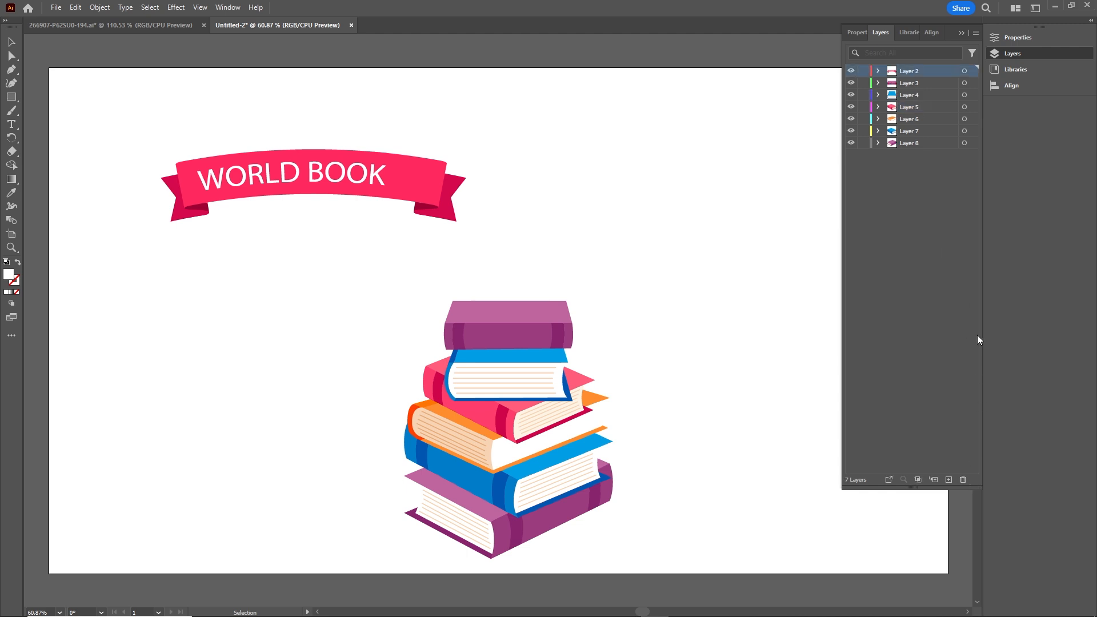
left_click(961, 33)
key("a")
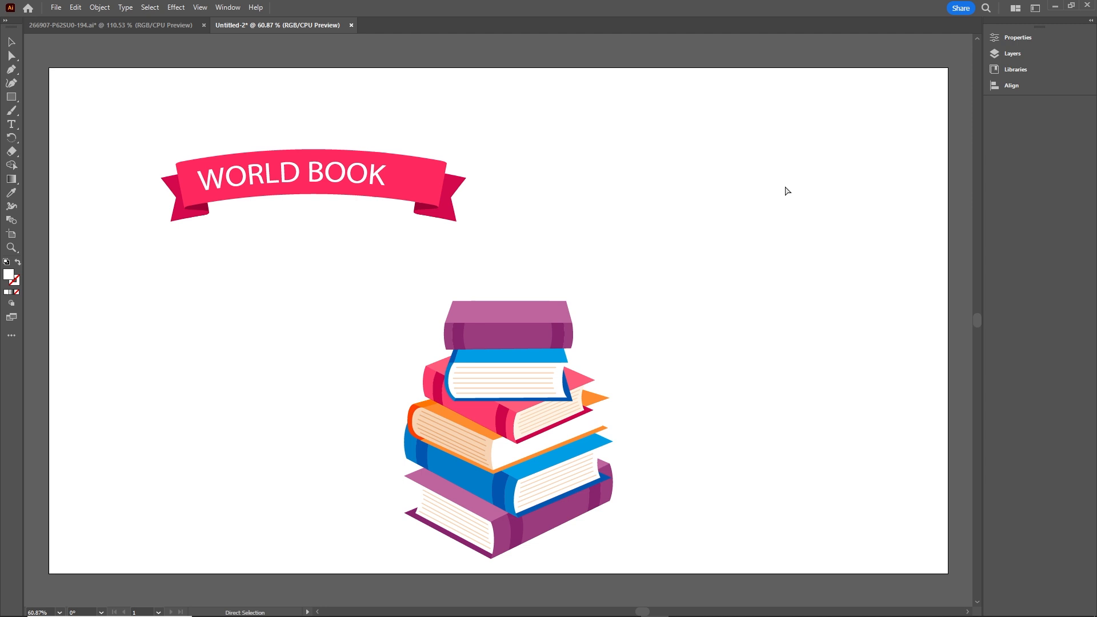
Step: Start saving the document and create a folder named illustrator inside 65 falling books AE\tutorial as its destination
key("ctrl+s")
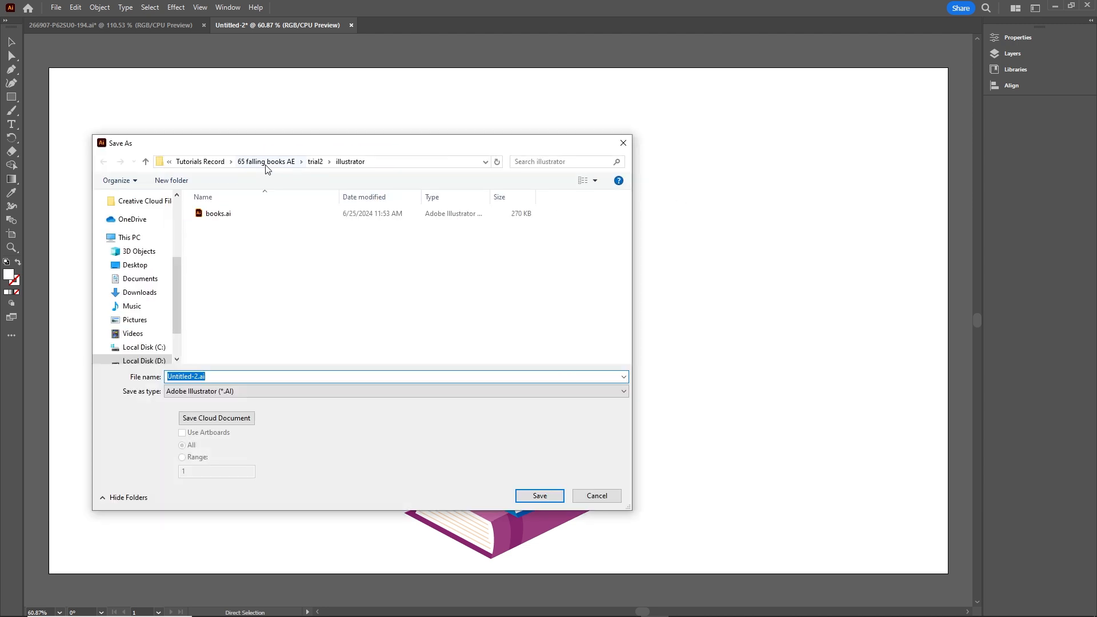
left_click(266, 162)
double_click(233, 238)
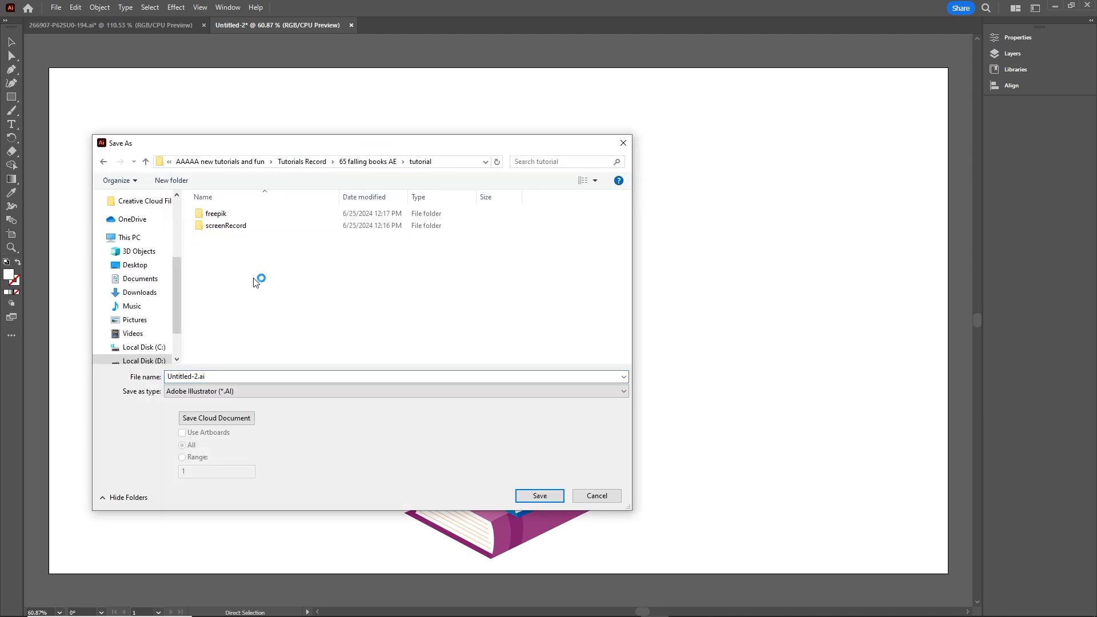
right_click(229, 263)
mouse_move(330, 402)
left_click(392, 406)
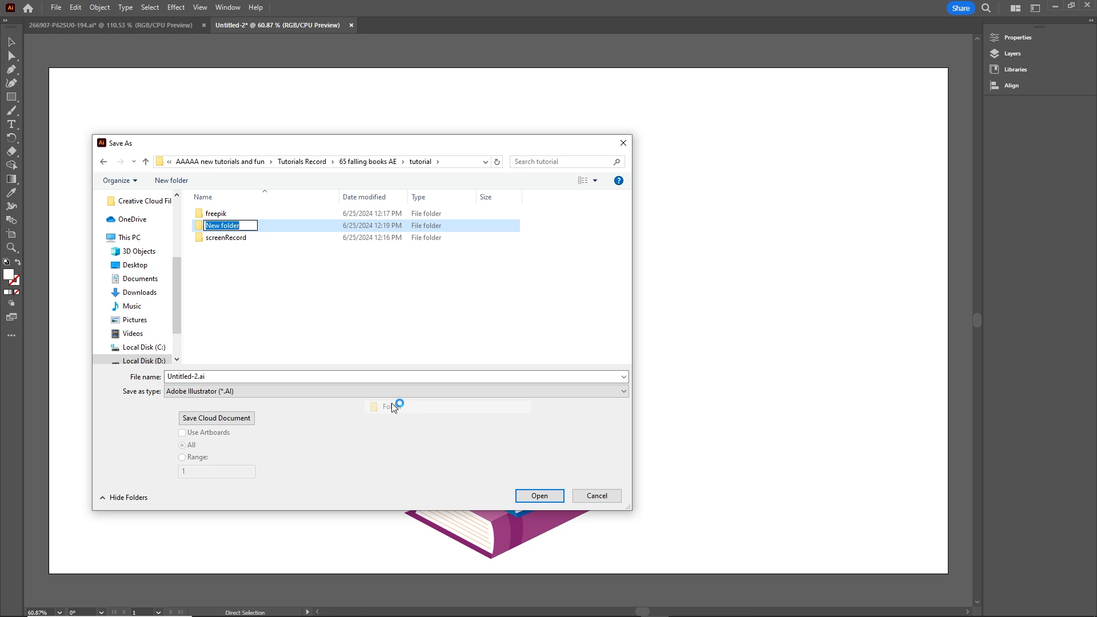
type("illustrator")
key("Return")
double_click(220, 227)
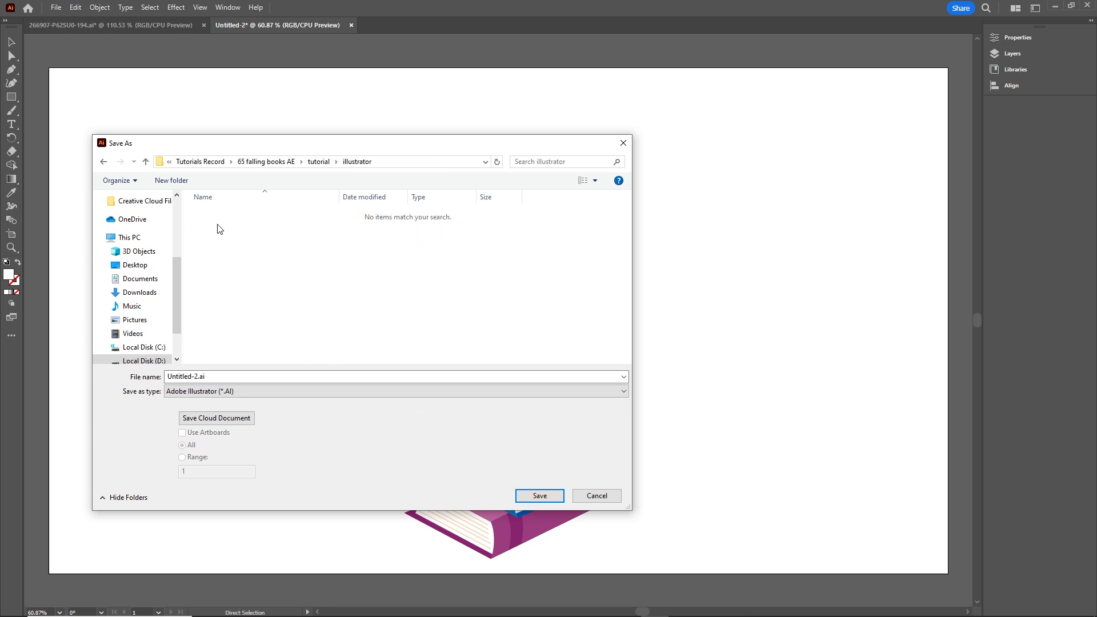
Step: Save the document as books in Adobe Illustrator format, with the version set to Illustrator 2020 and PDF compatibility on
double_click(227, 375)
type("books")
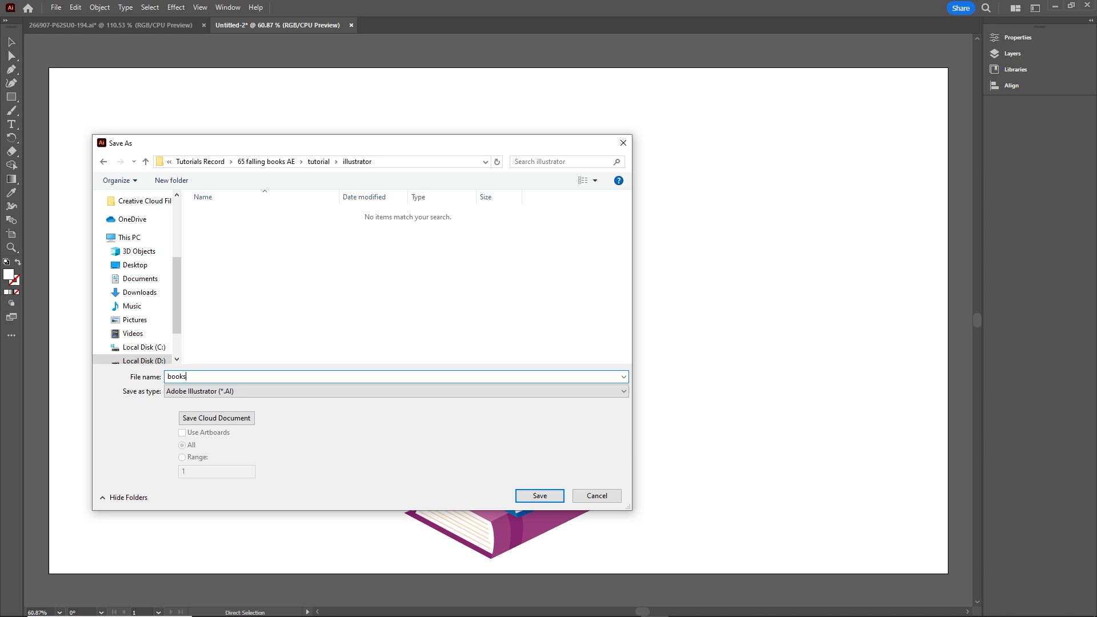
left_click(540, 495)
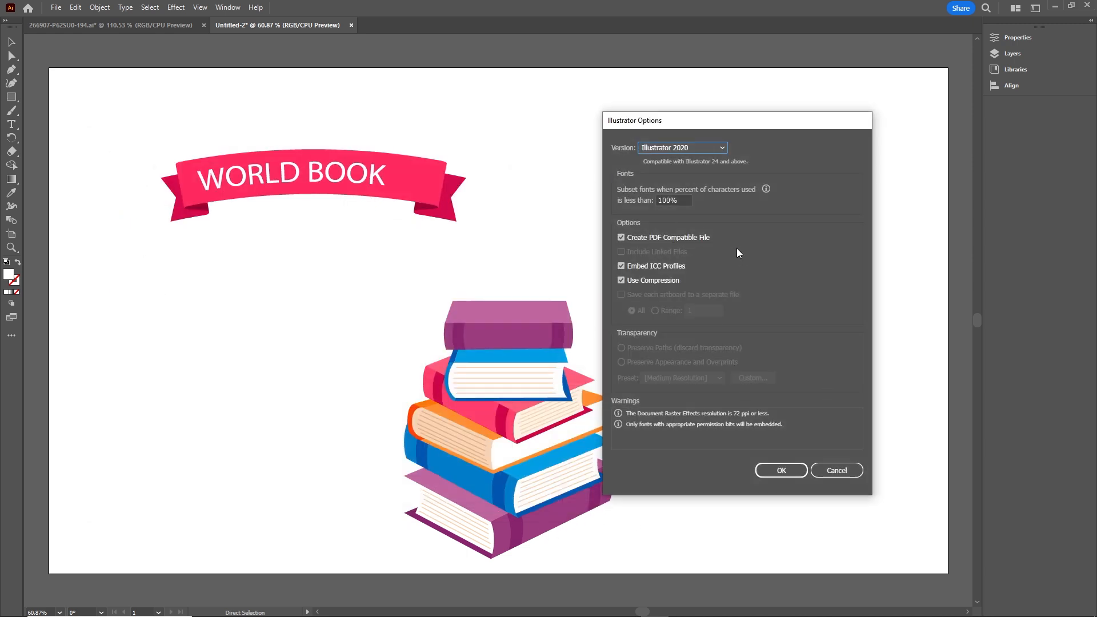
left_click(782, 471)
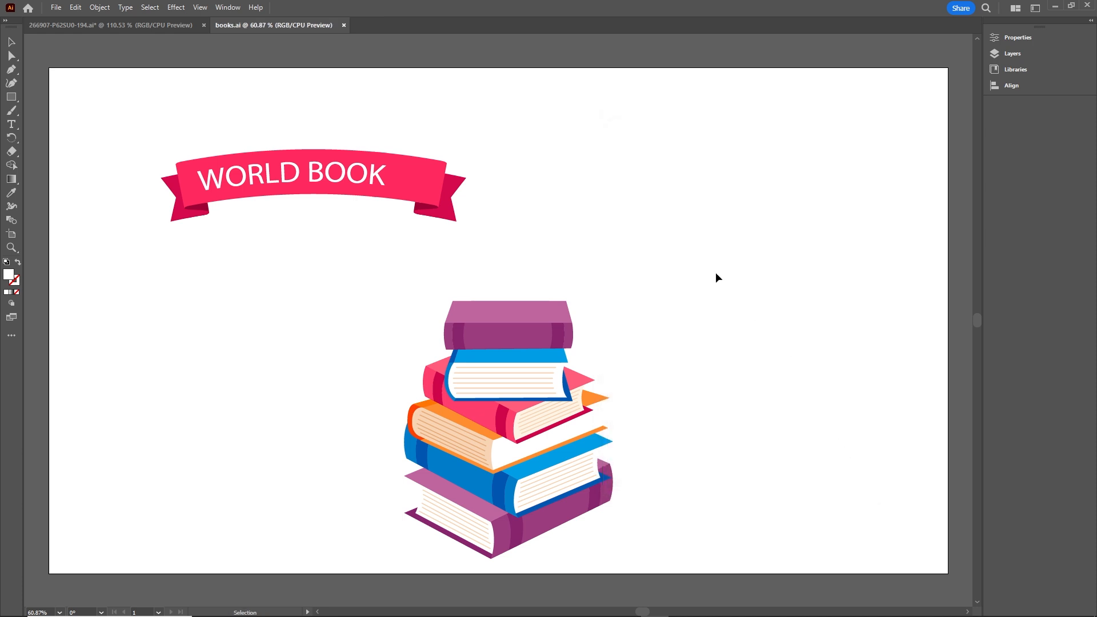
Step: Switch to After Effects and bring books.ai from the tutorial\illustrator folder into the project
left_click(487, 606)
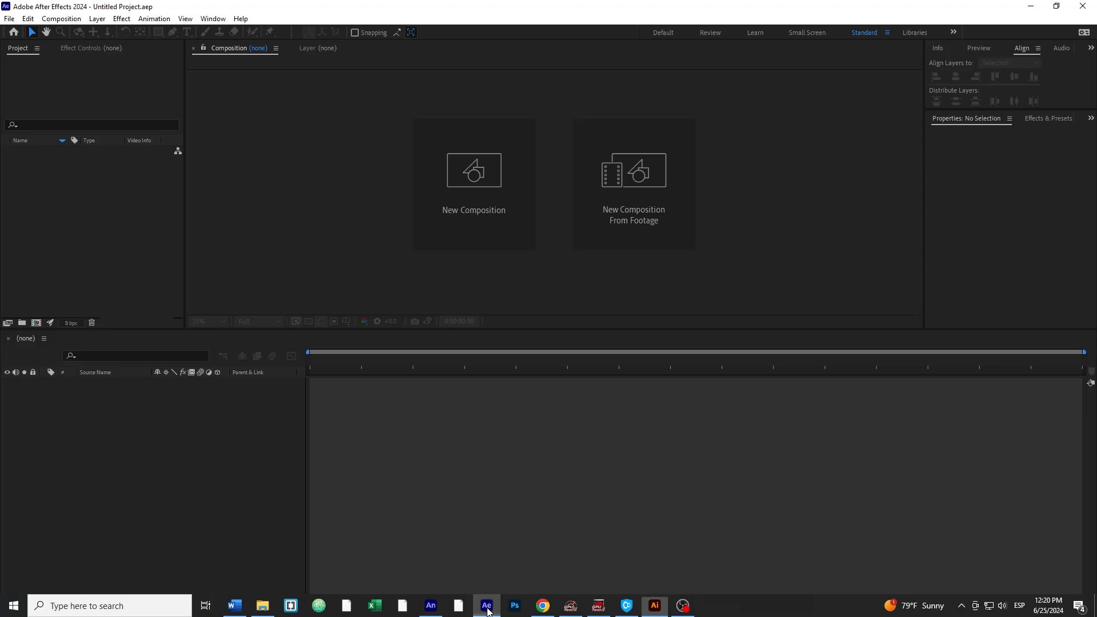
left_click(261, 609)
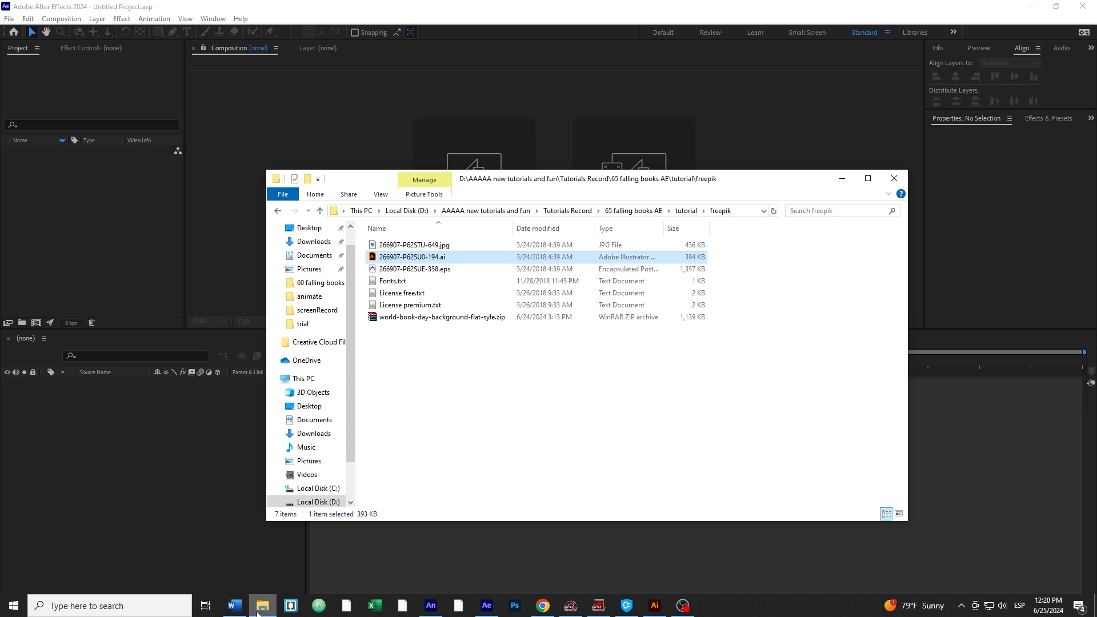
left_click(685, 214)
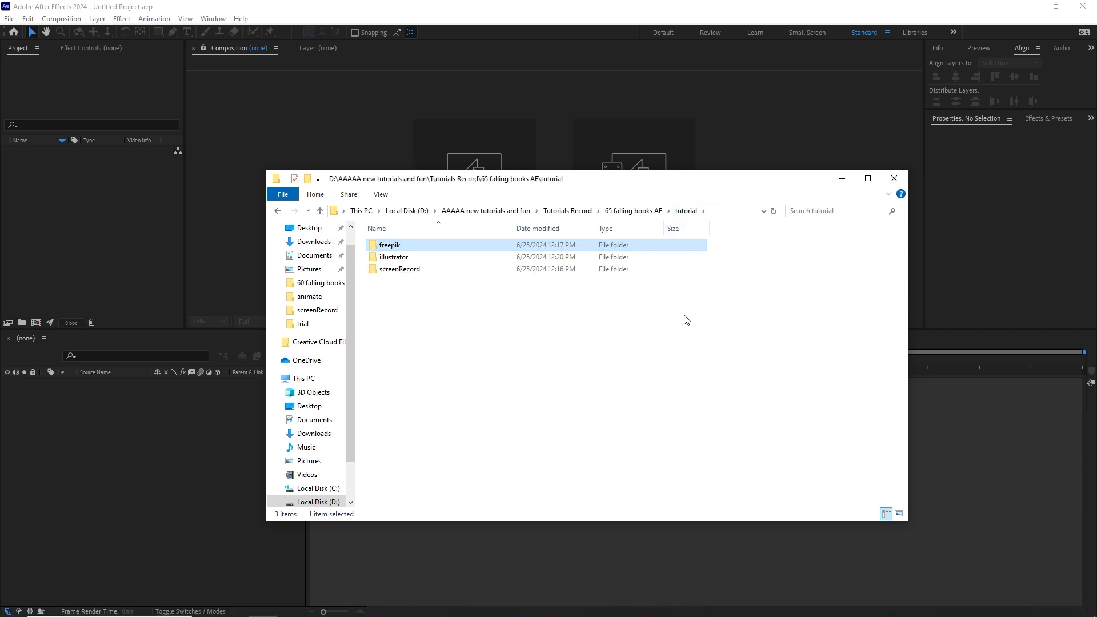
double_click(399, 257)
left_click(399, 251)
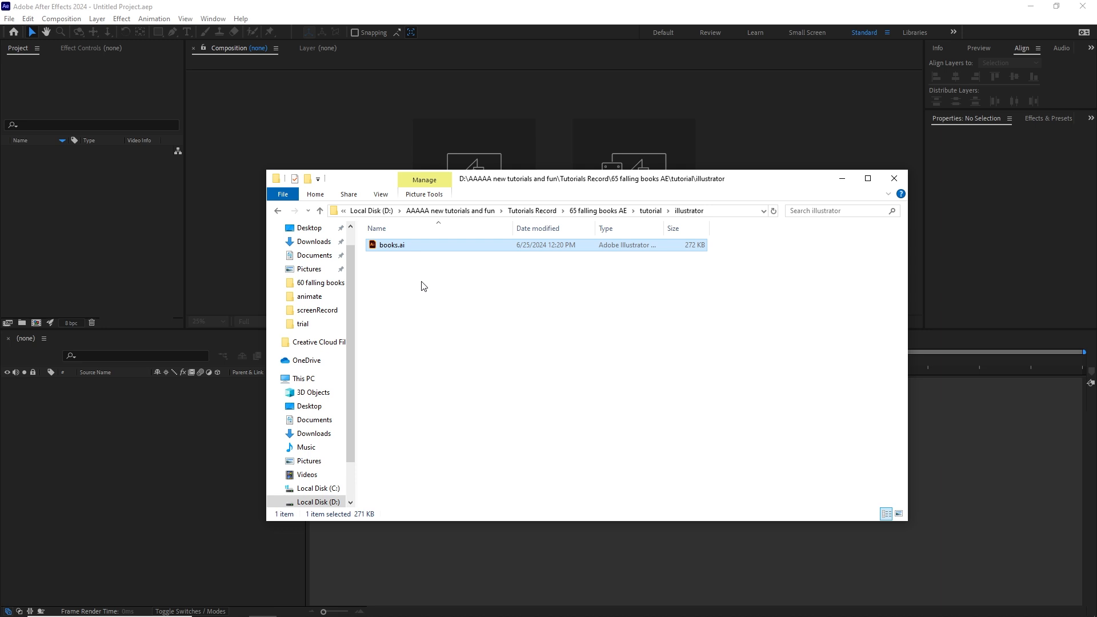
left_click_drag(391, 250, 73, 228)
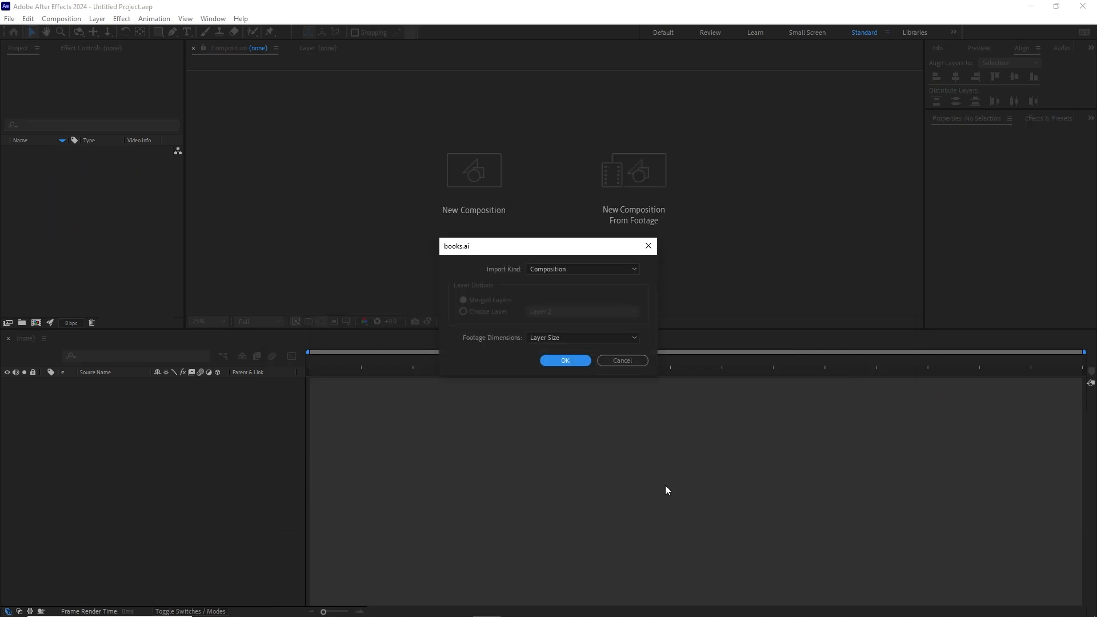
Step: Import books.ai as a Composition with footage dimensions set to Layer Size
left_click(587, 270)
left_click(553, 292)
left_click(578, 338)
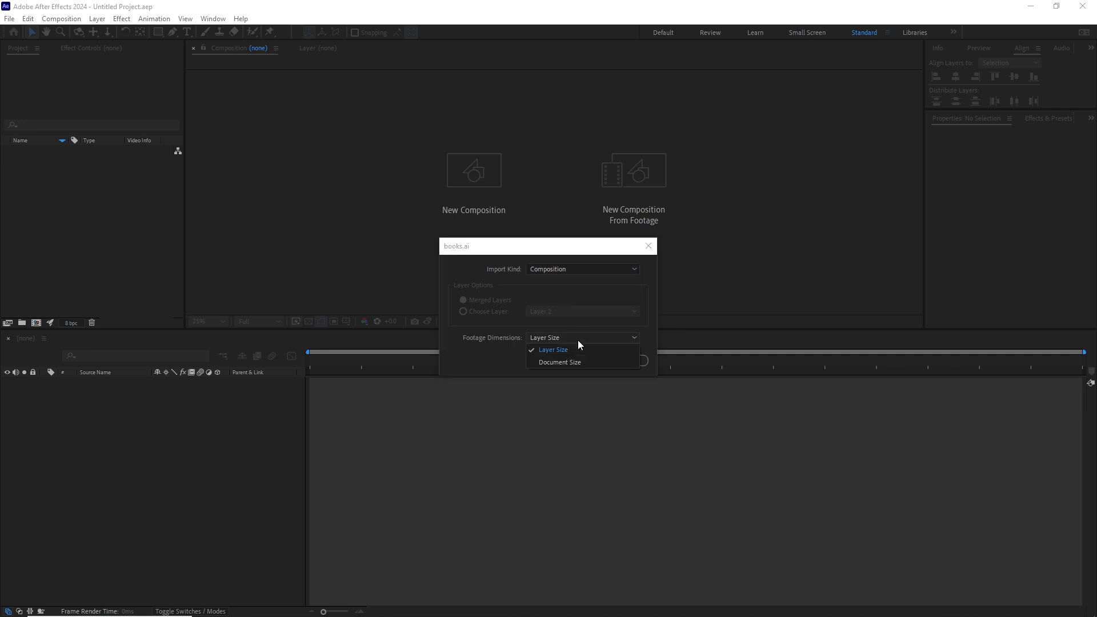
left_click(553, 349)
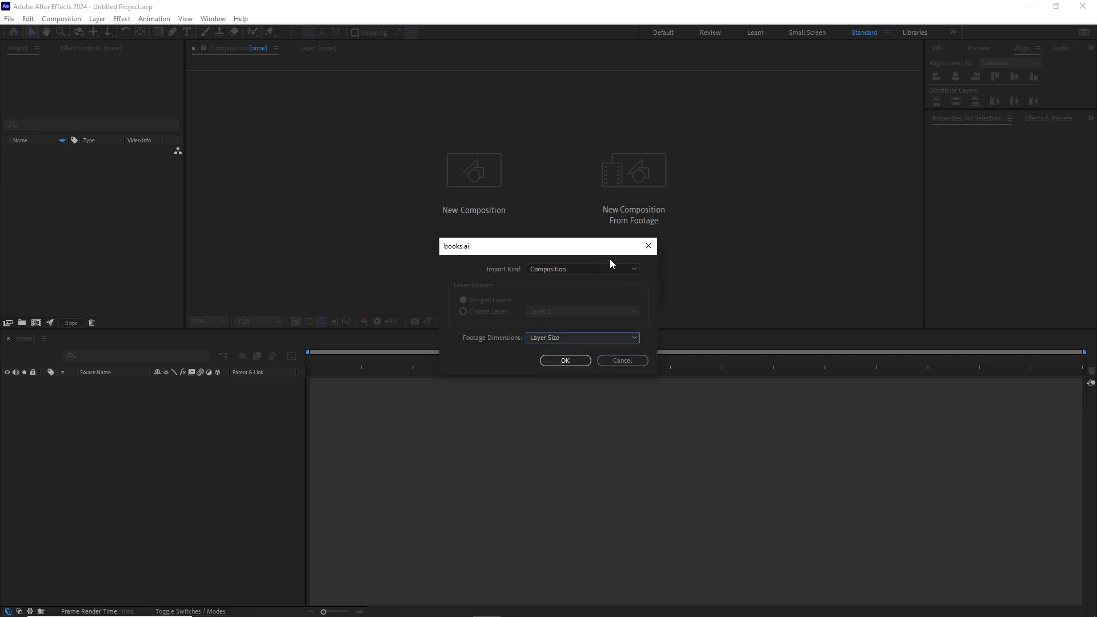
left_click(564, 360)
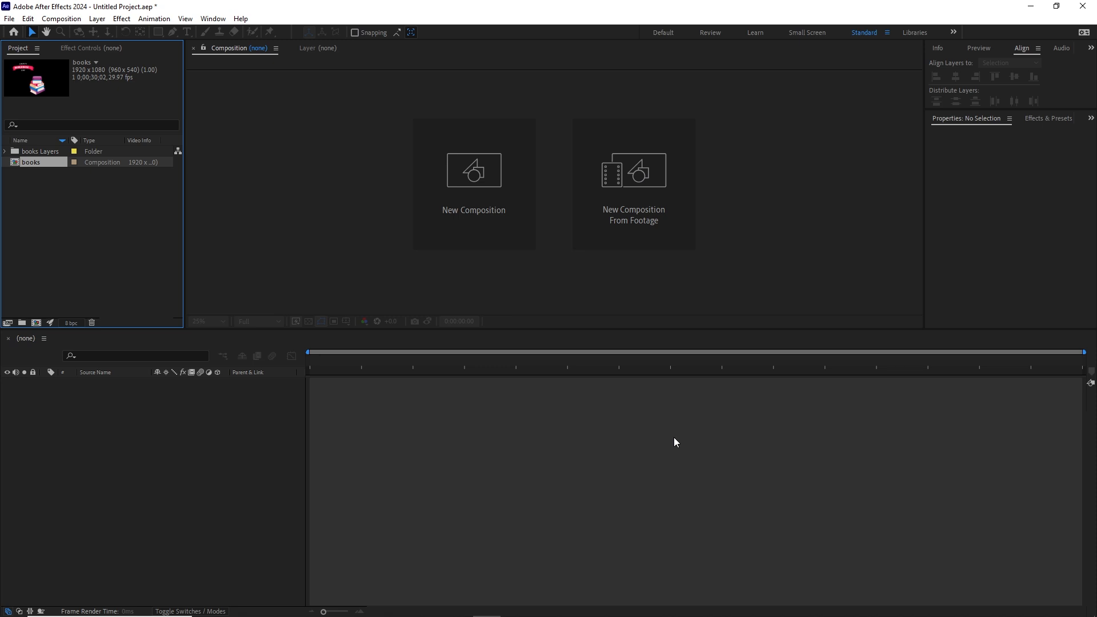
Step: Open the books composition, enlarge the viewer area above the timeline and set the preview magnification to 50%
double_click(17, 163)
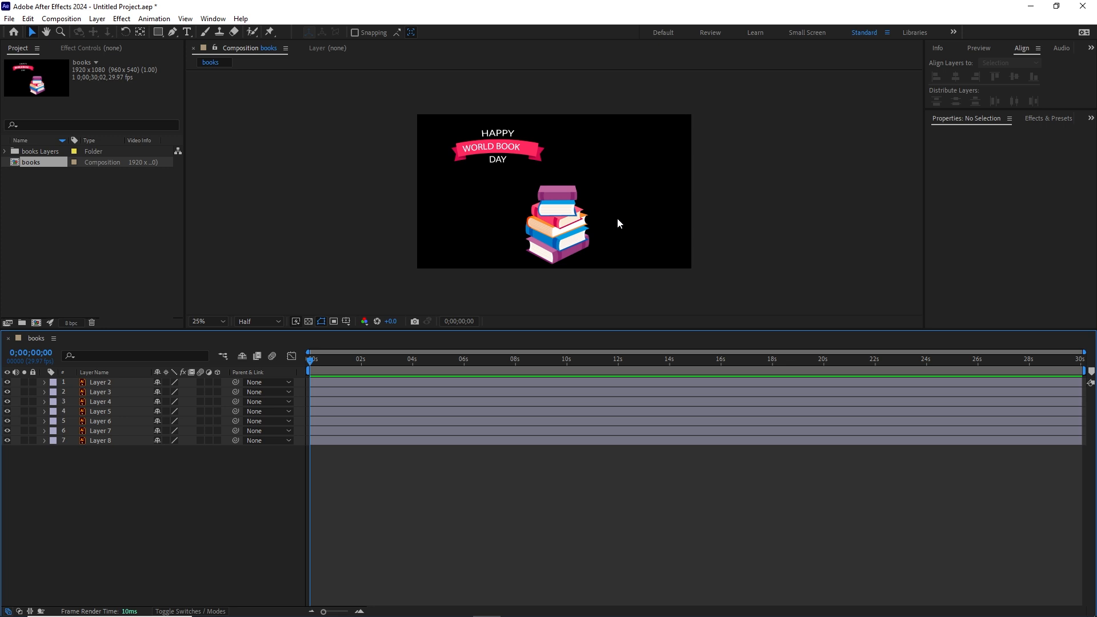
key("period")
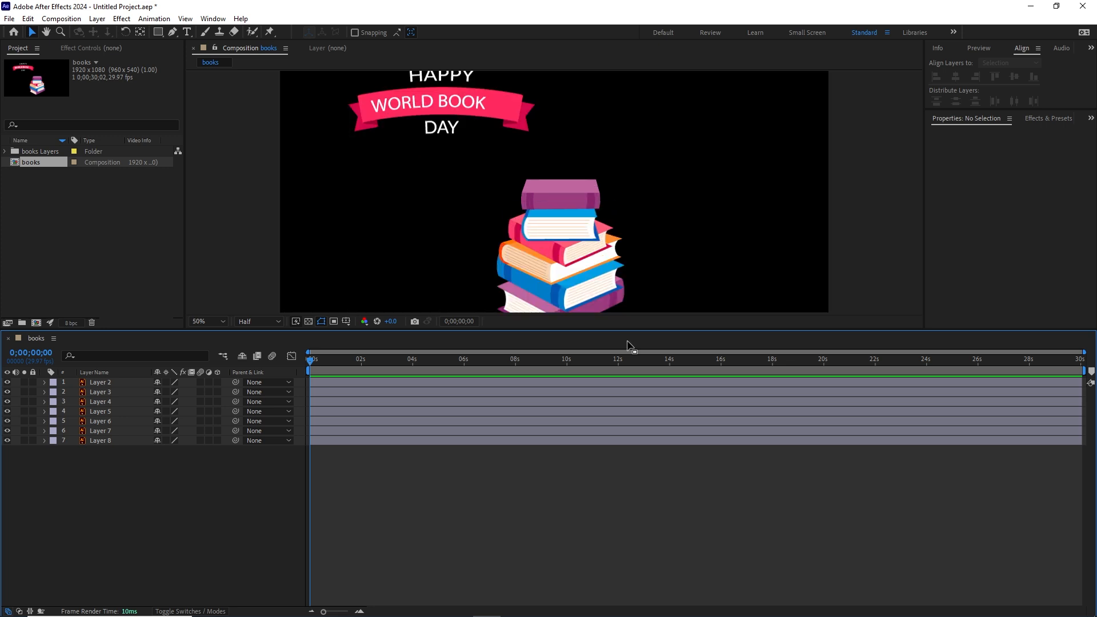
left_click_drag(625, 328, 625, 430)
key("comma")
key("period")
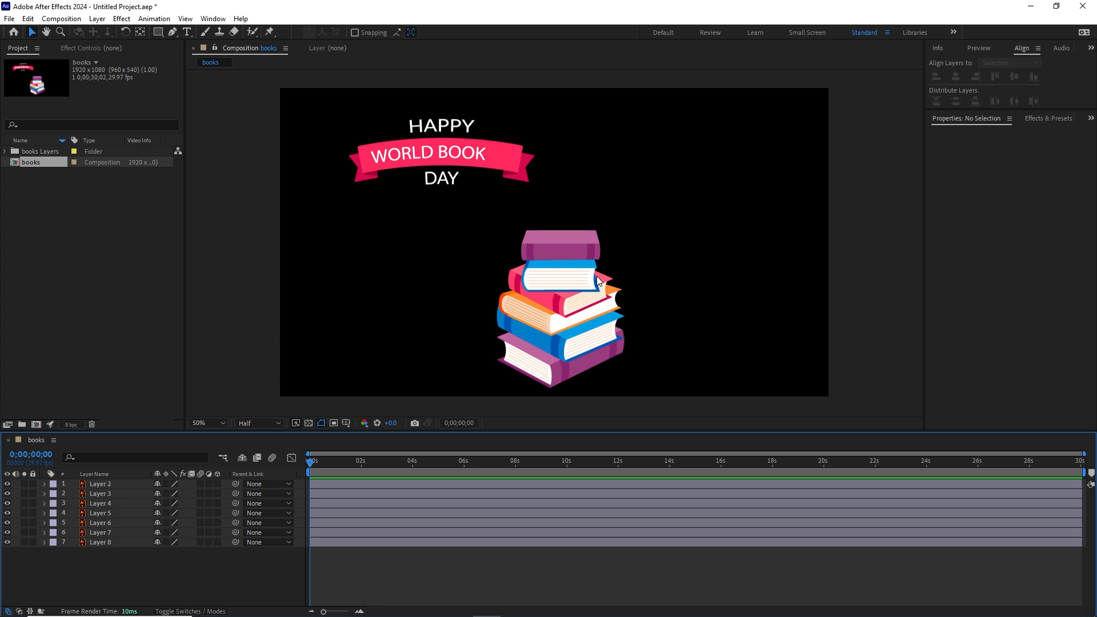
Step: Give the WORLD BOOK banner layer, Layer 2, a Green label and lock it
left_click(428, 152)
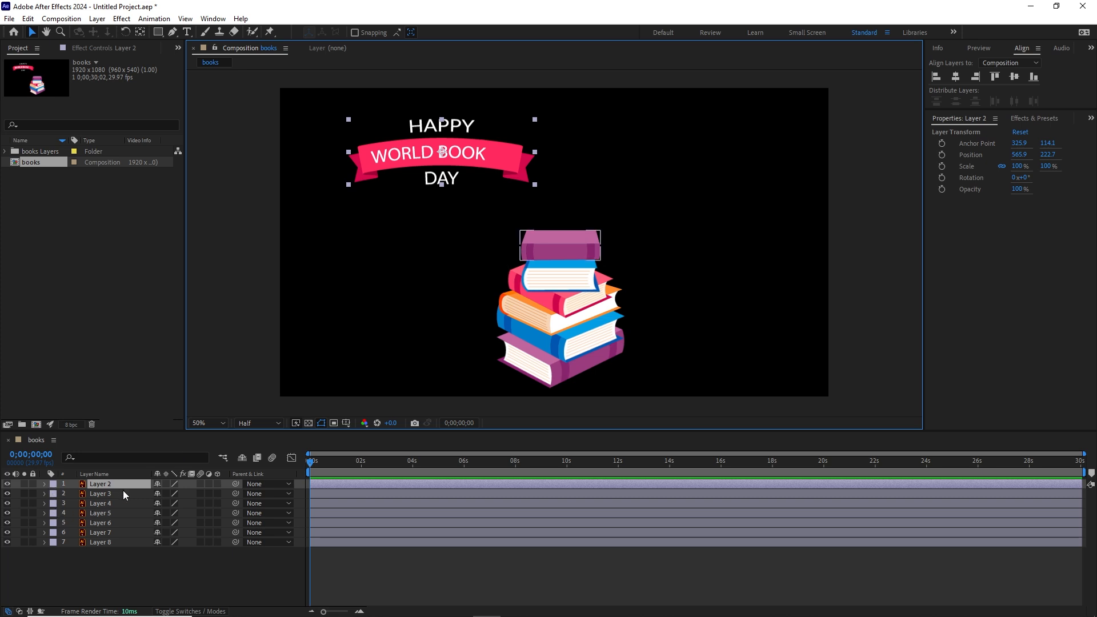
left_click(99, 495)
left_click(98, 484)
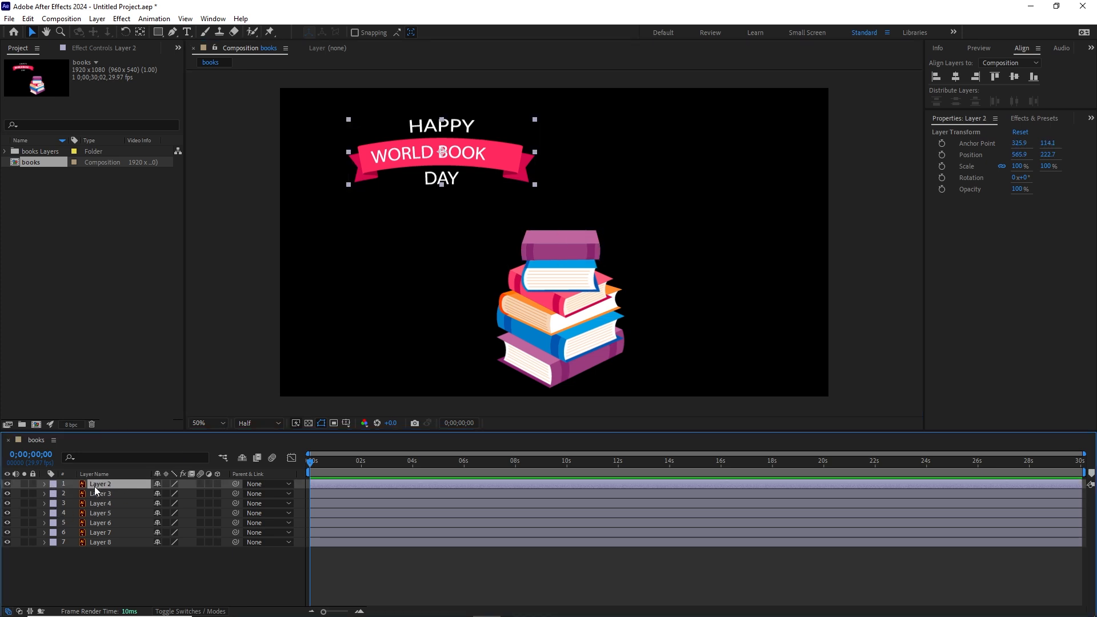
left_click(52, 489)
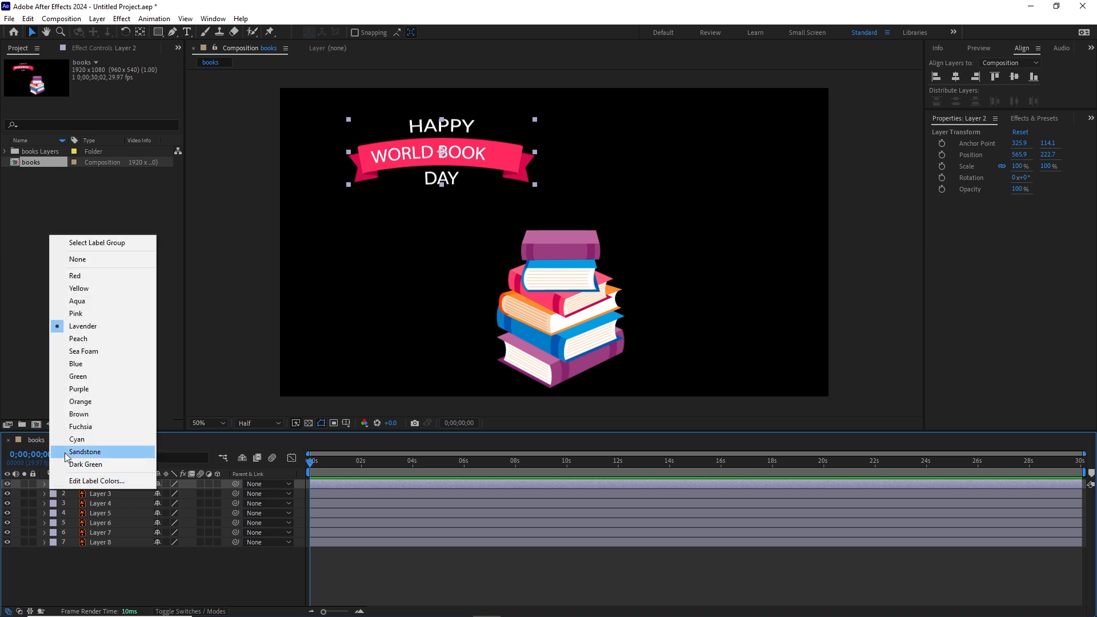
left_click(78, 376)
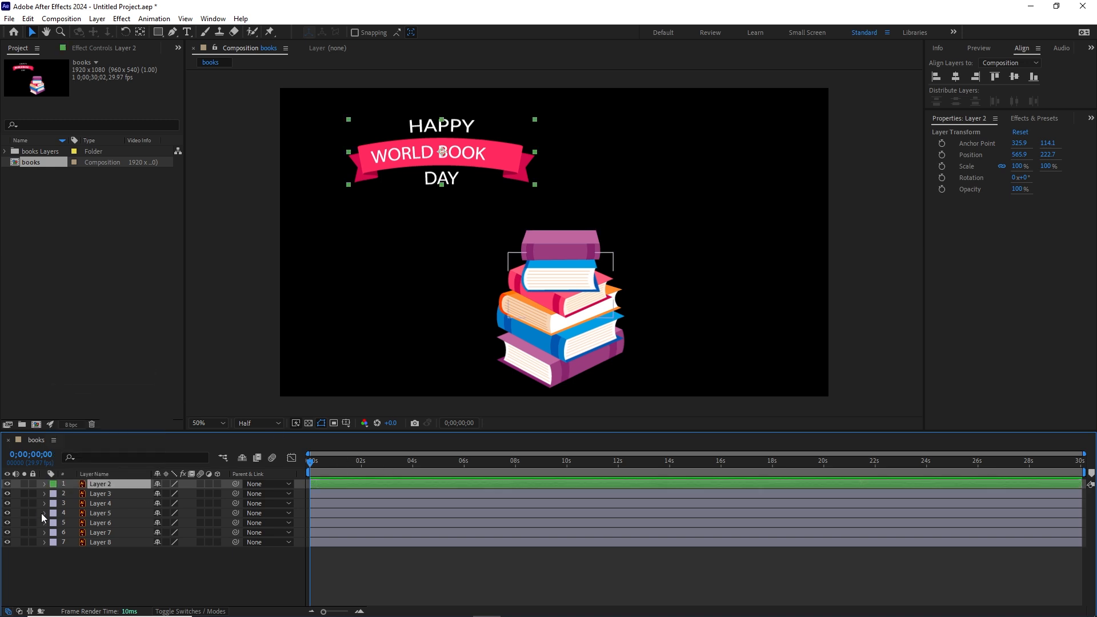
left_click(33, 484)
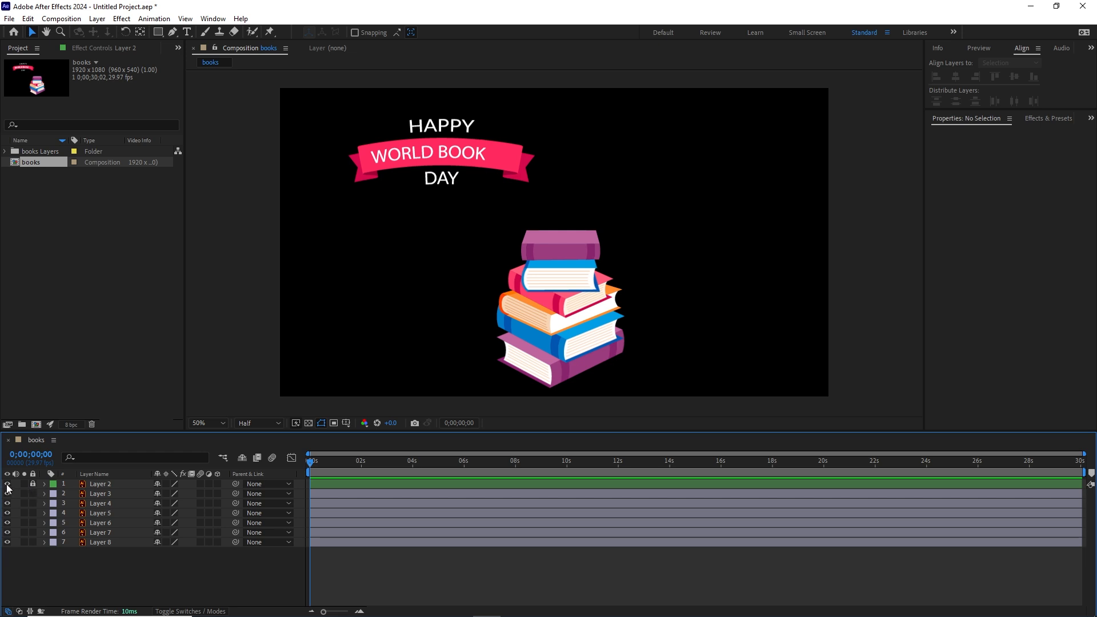
Step: Hide the World Book Day banner layer, Layer 2, so only the stack of books shows
left_click(7, 485)
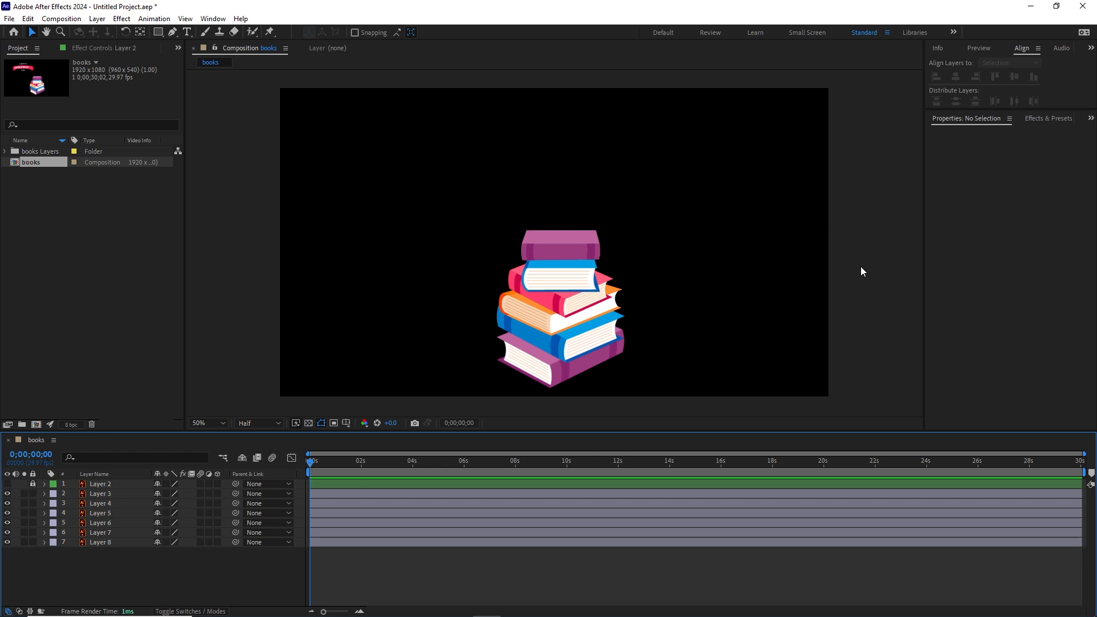
left_click_drag(733, 303, 729, 274)
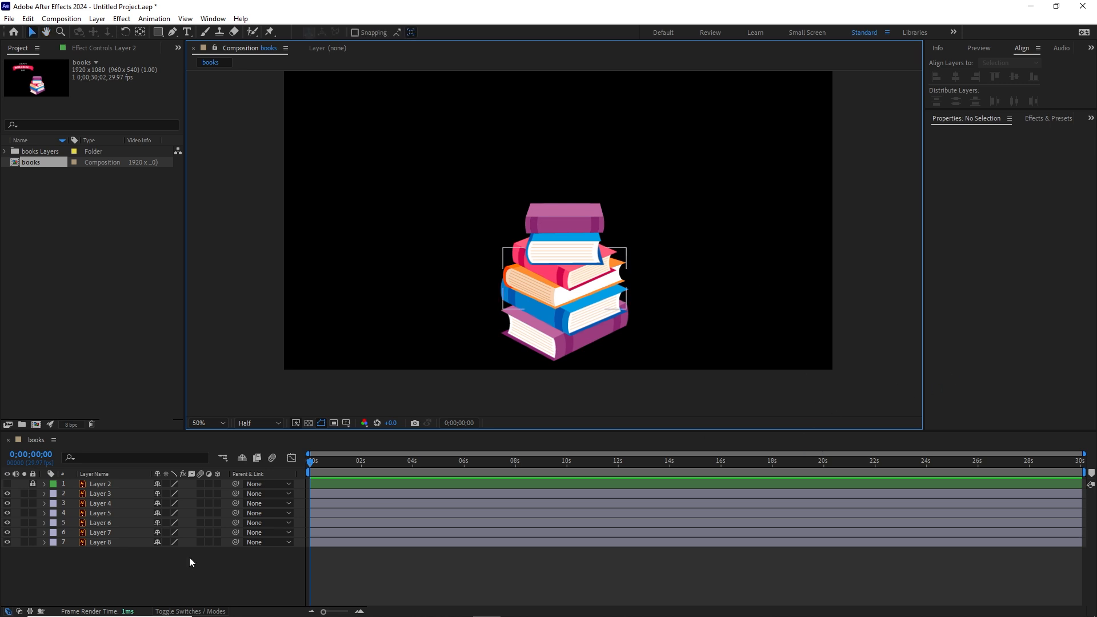
left_click(95, 542)
left_click(100, 561)
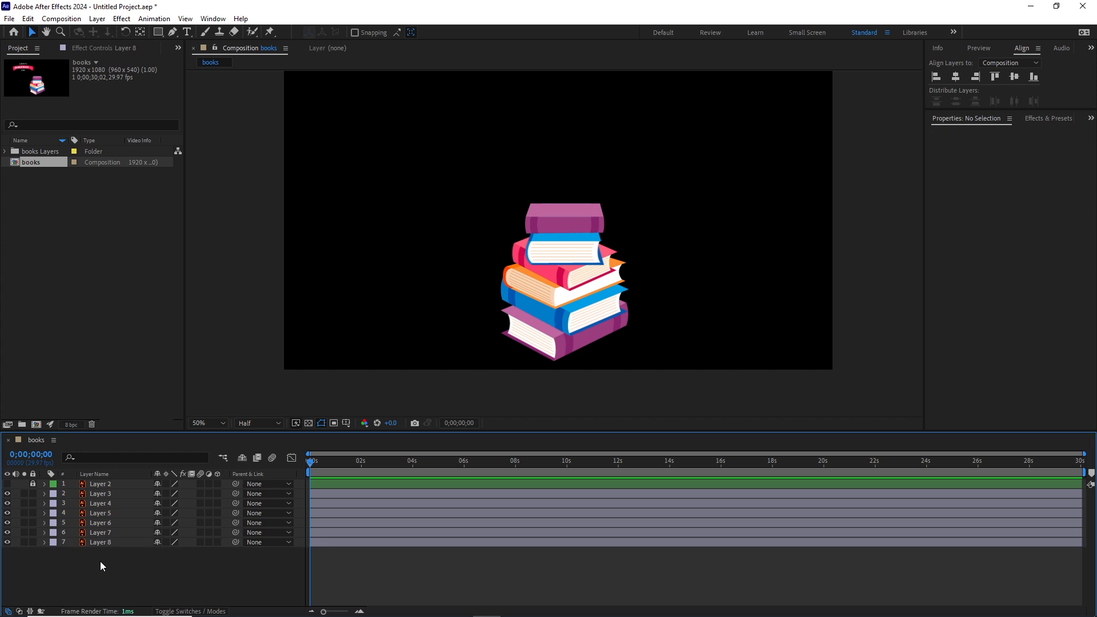
Step: Rename the three lowest book layers from the bottom up: Layer 8 to B1, Layer 7 to B2 and Layer 6 to B3
left_click(98, 544)
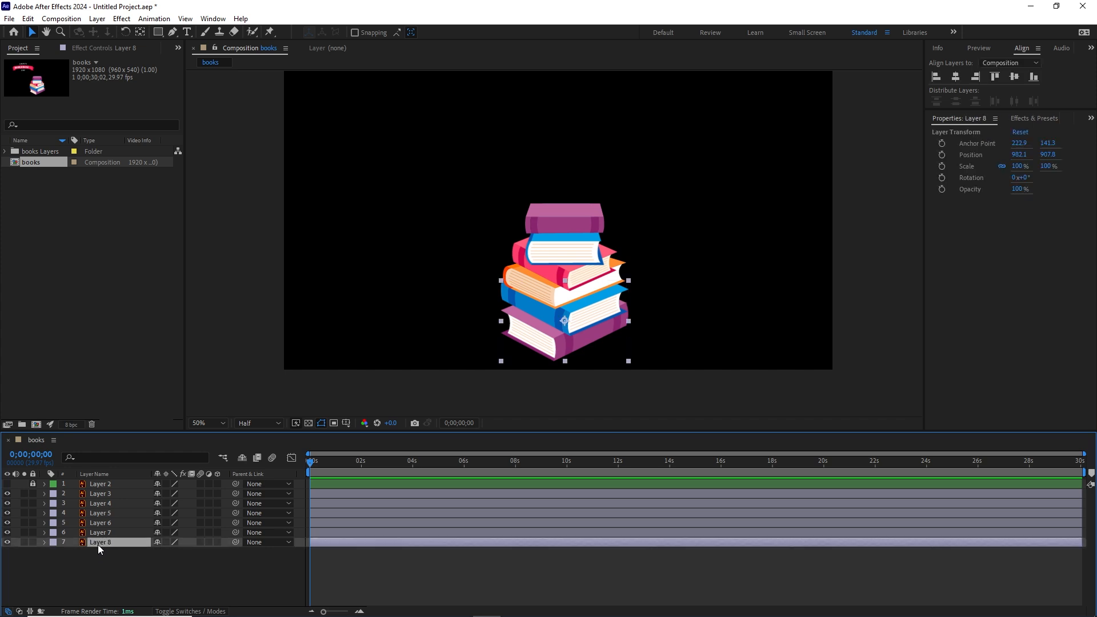
key("Return")
type("B1")
left_click(60, 588)
left_click(98, 532)
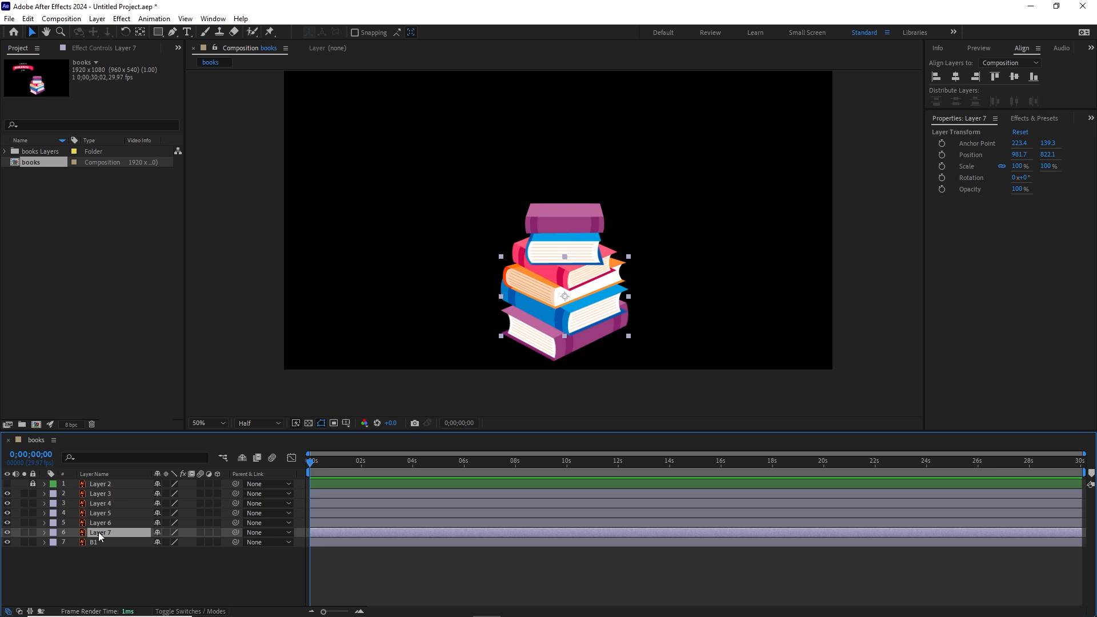
key("Return")
type("B2")
left_click(108, 523)
key("Return")
type("B3")
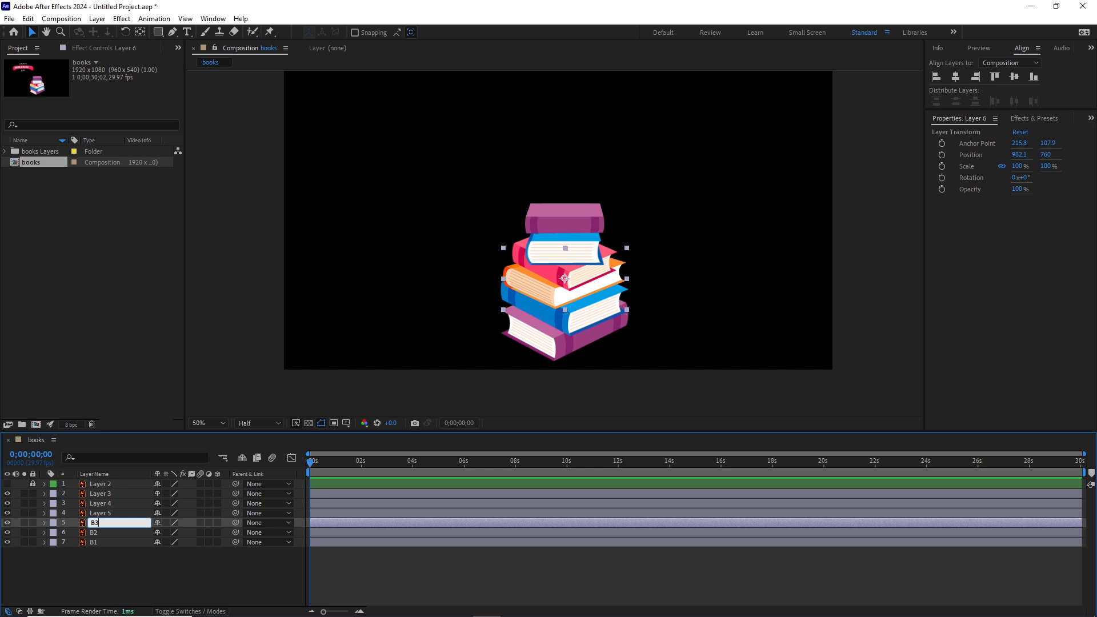
left_click(115, 575)
Step: Rename the remaining book layers: Layer 5 to B4, Layer 4 to B5 and Layer 3 to B6
left_click(101, 513)
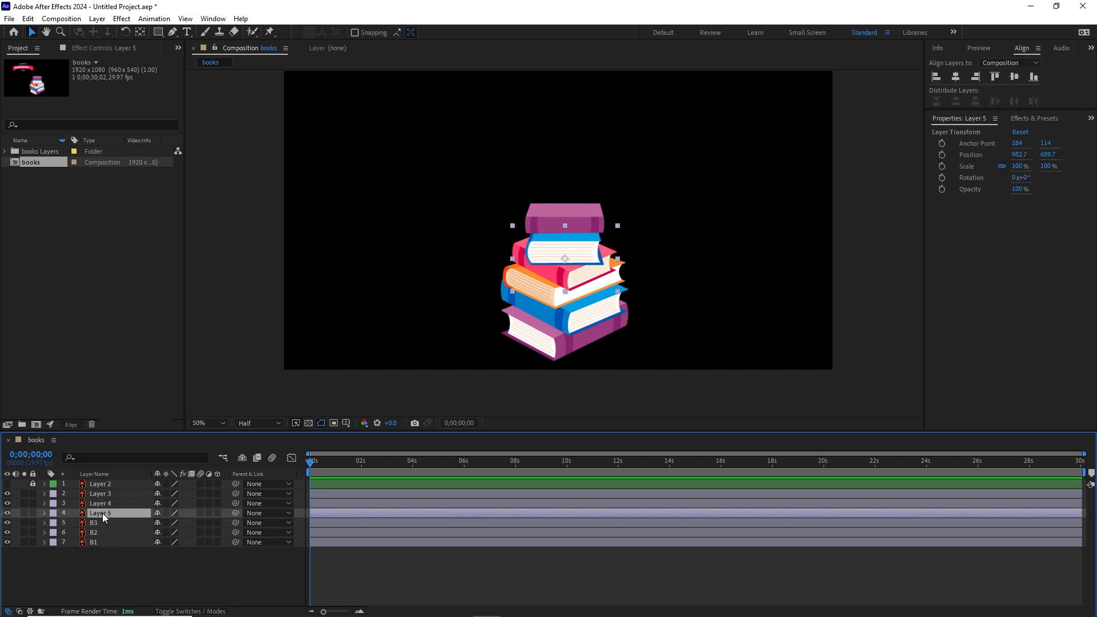
key("Return")
type("B4")
key("Return")
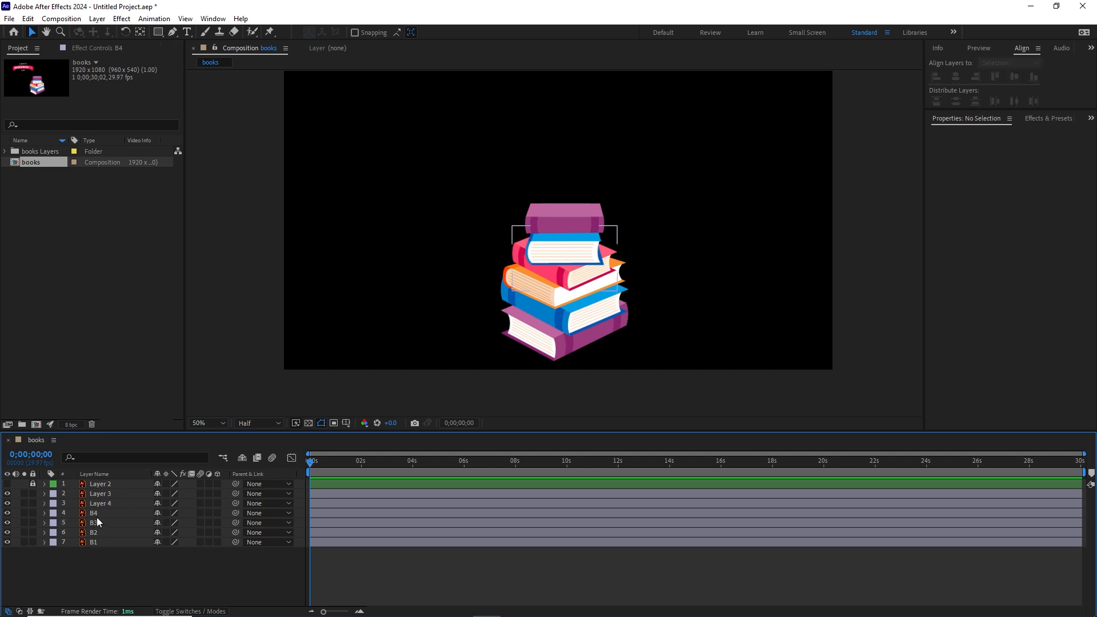
left_click(98, 503)
key("Return")
type("B5")
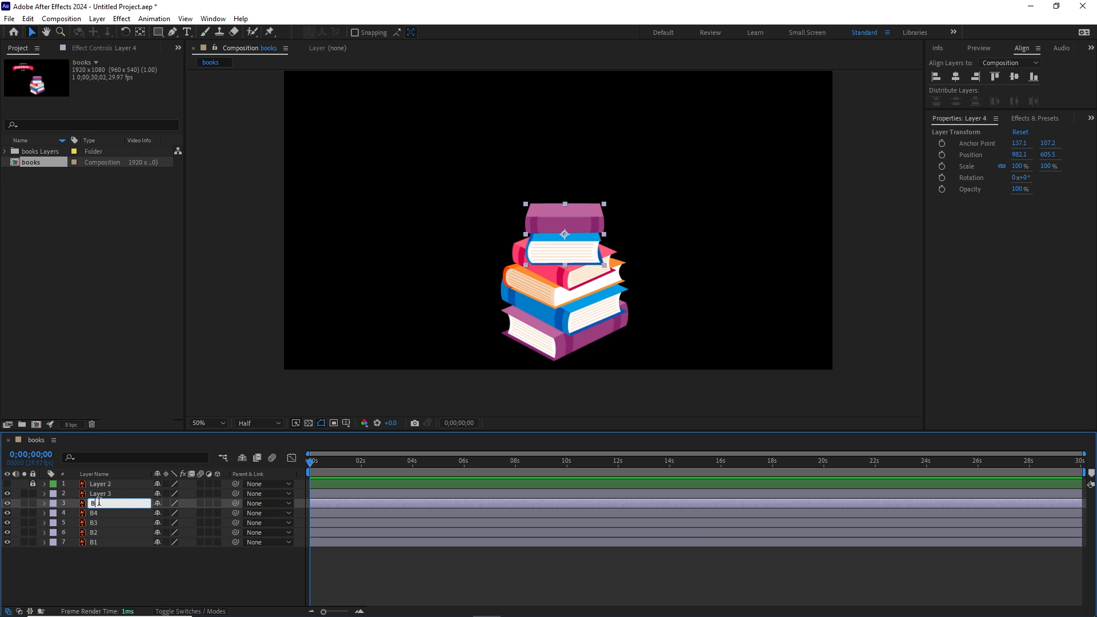
left_click(108, 564)
left_click(106, 494)
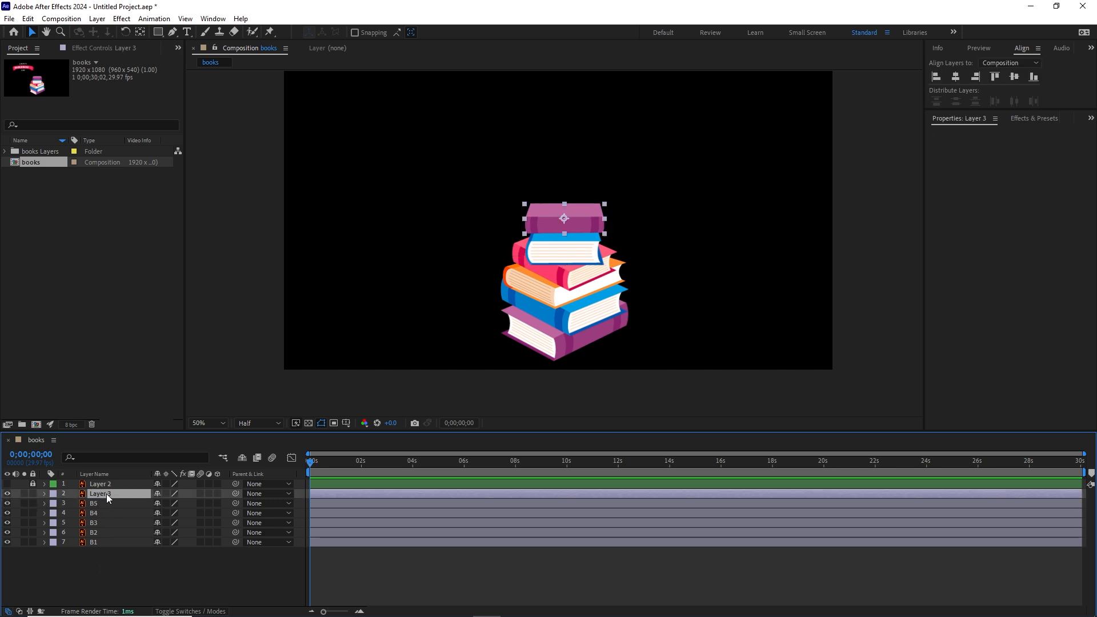
key("Return")
type("B")
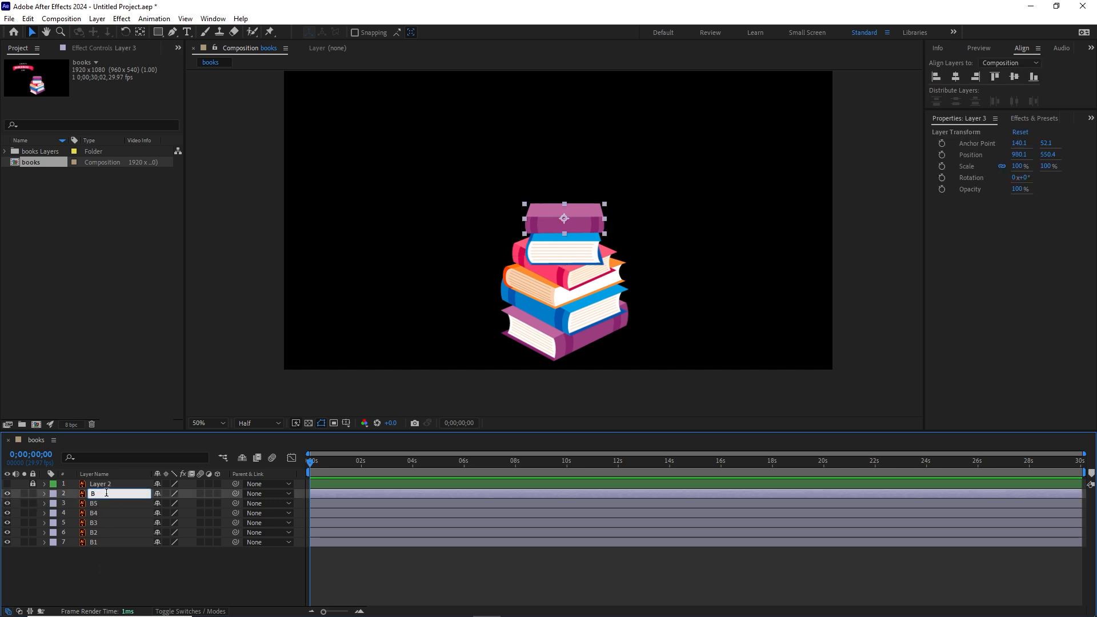
type("6")
left_click(118, 574)
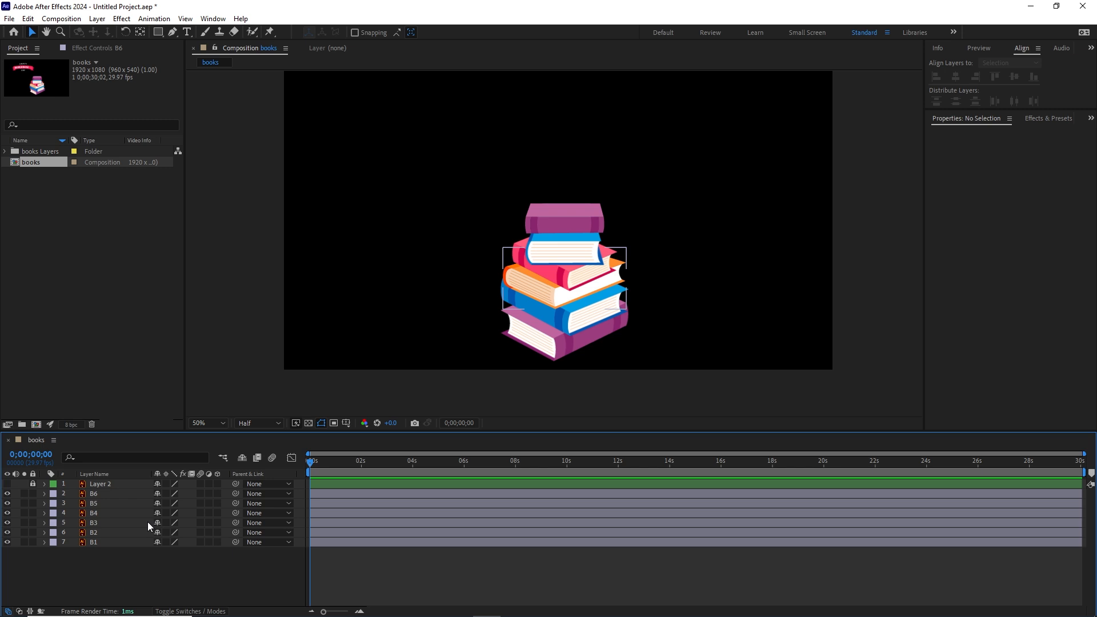
Step: Duplicate book layers B1 to B6, placing the copies together above Layer 2, and give the copies an Orange label
left_click(91, 543)
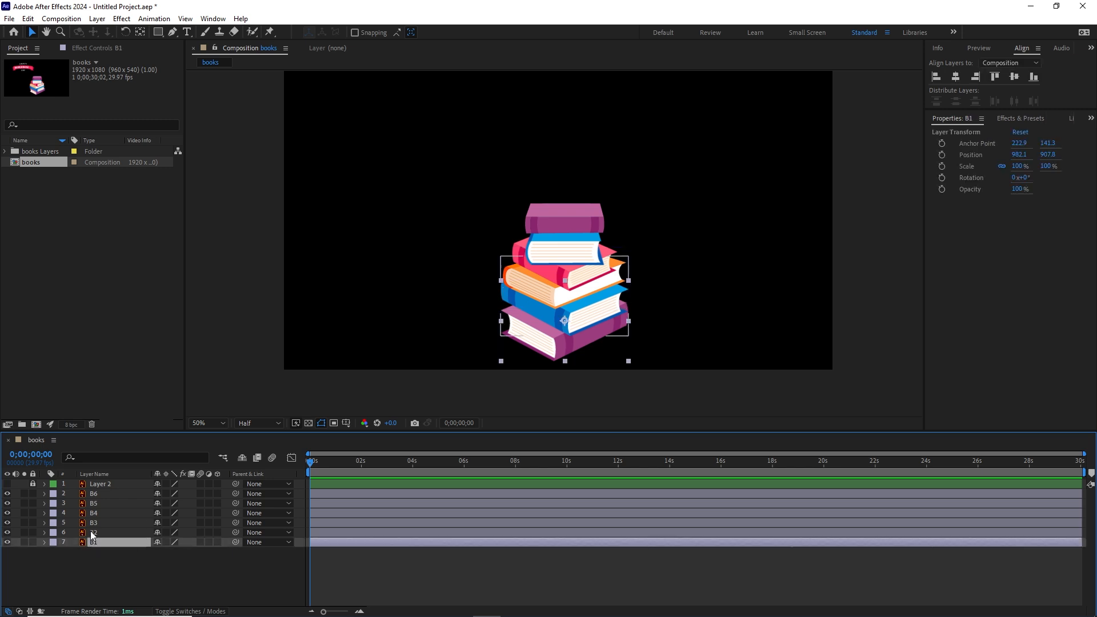
left_click(94, 494, "shift")
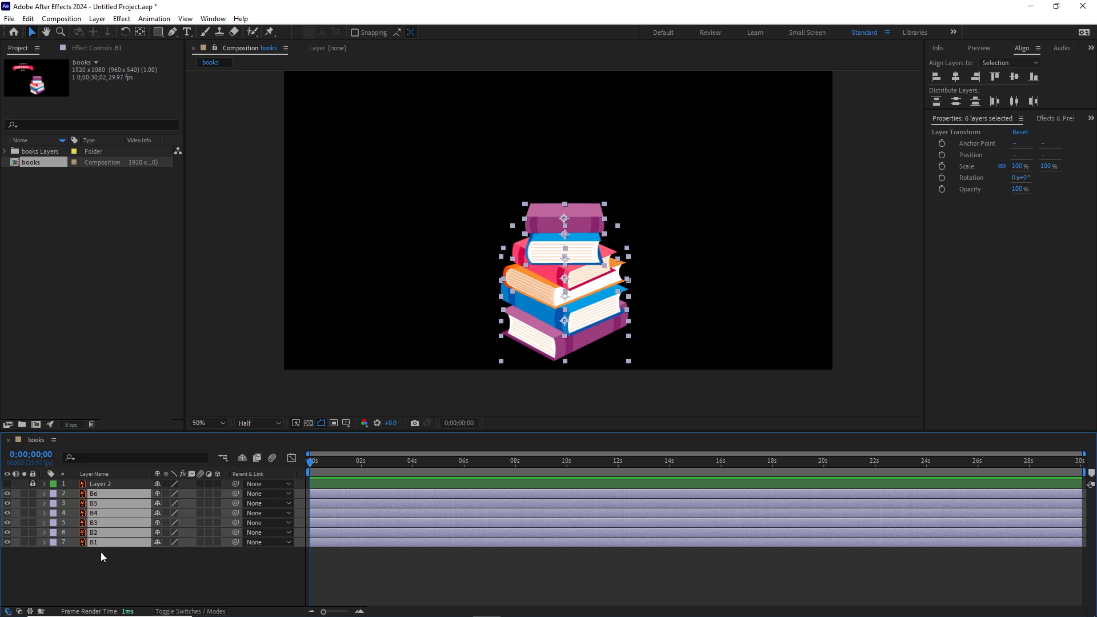
key("ctrl+d")
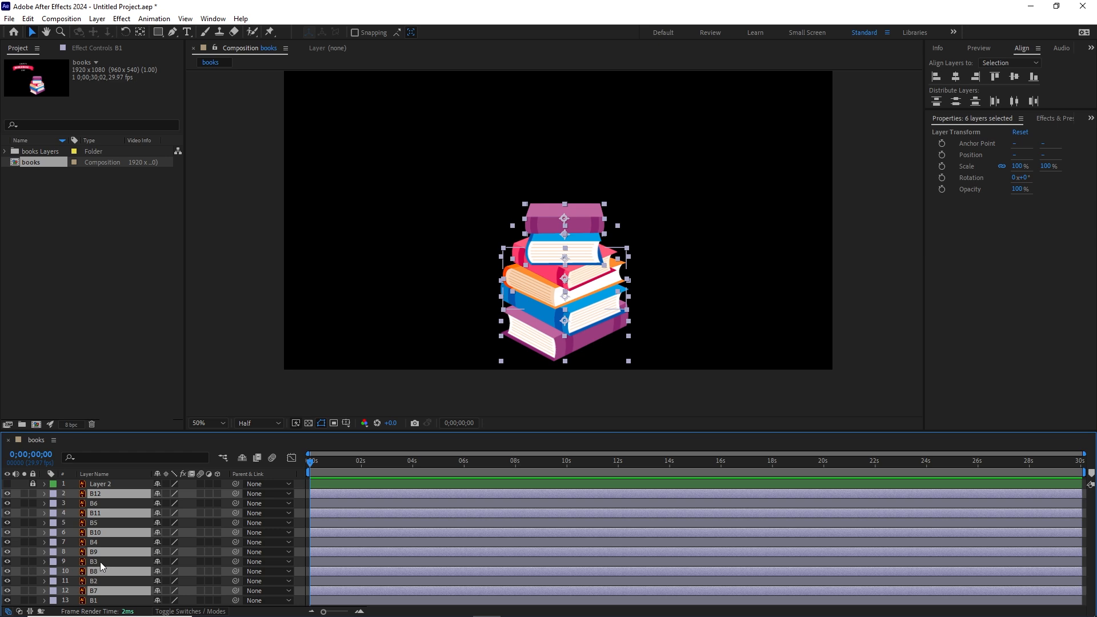
left_click_drag(96, 557, 102, 484)
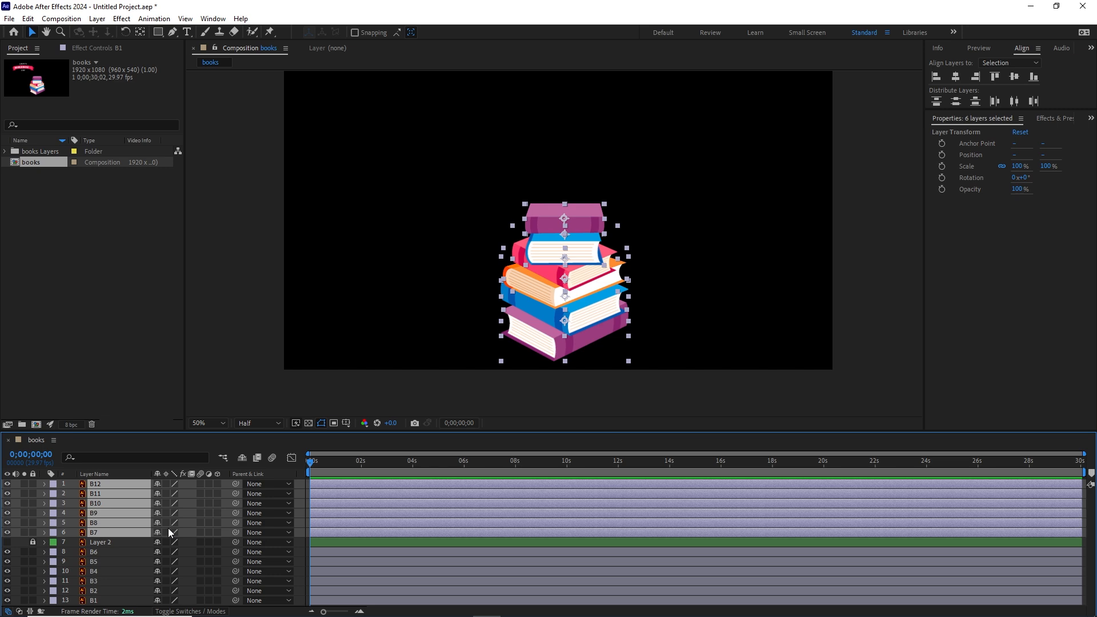
left_click(53, 495)
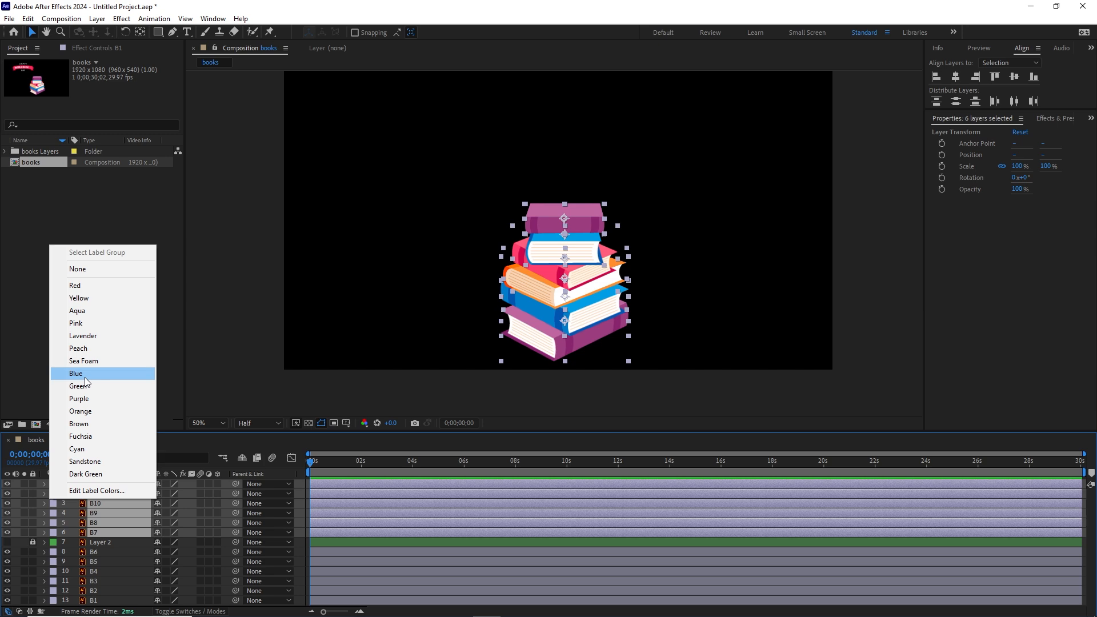
left_click(83, 410)
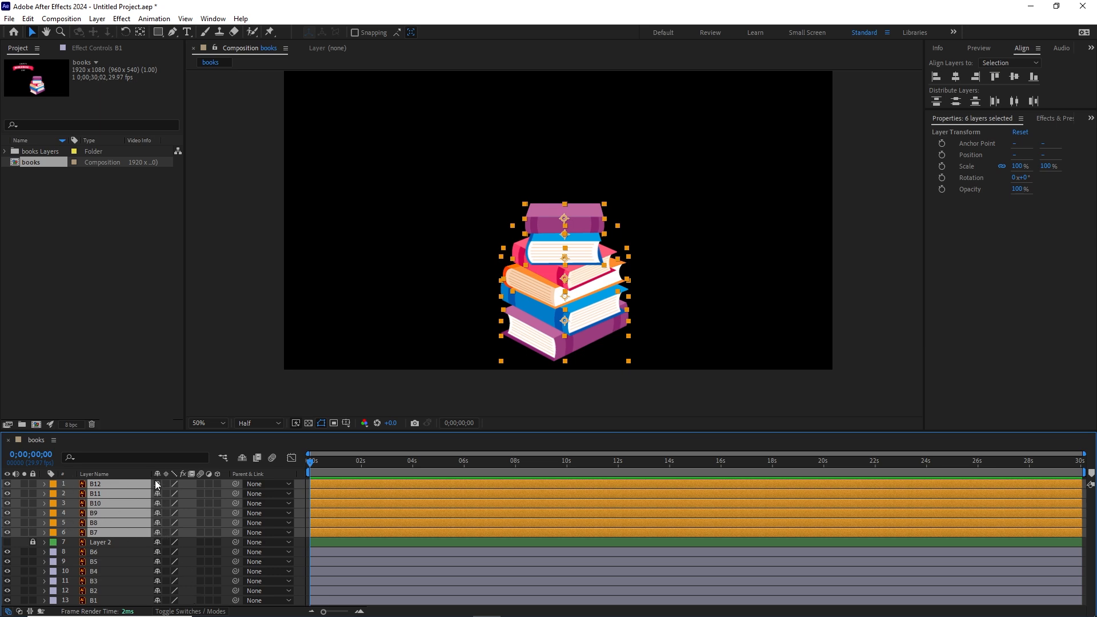
left_click(186, 612)
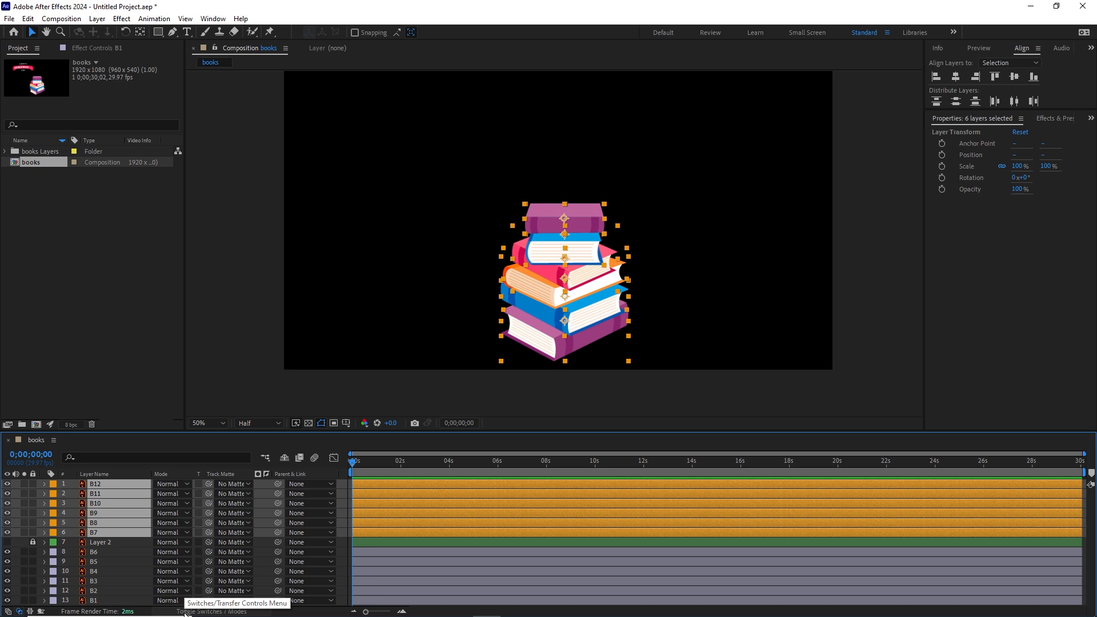
left_click(207, 611)
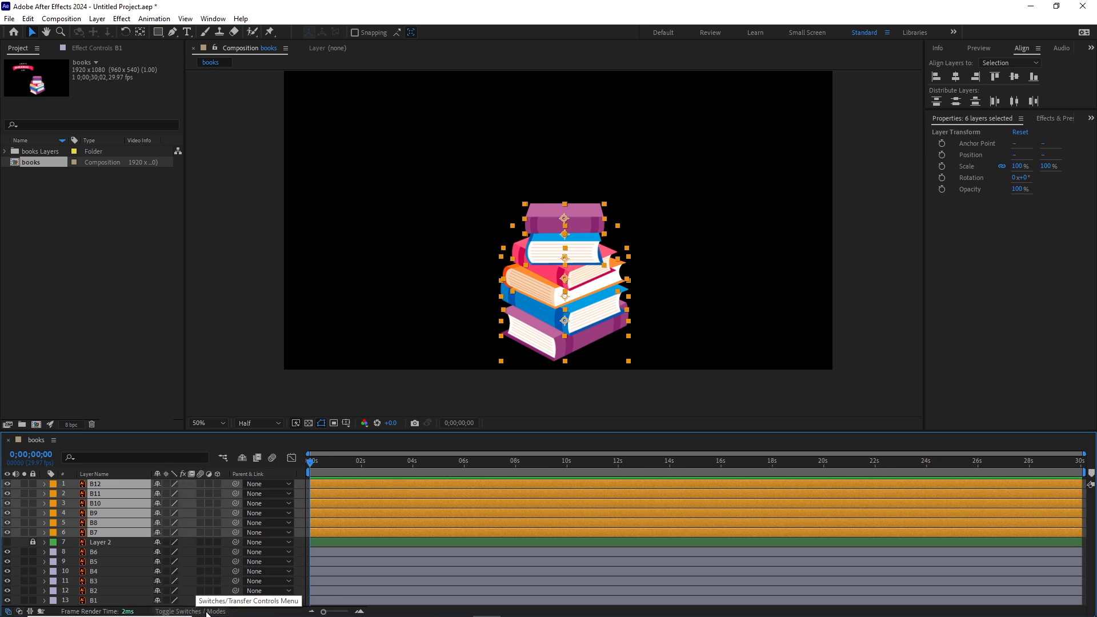
left_click(206, 611)
left_click(206, 612)
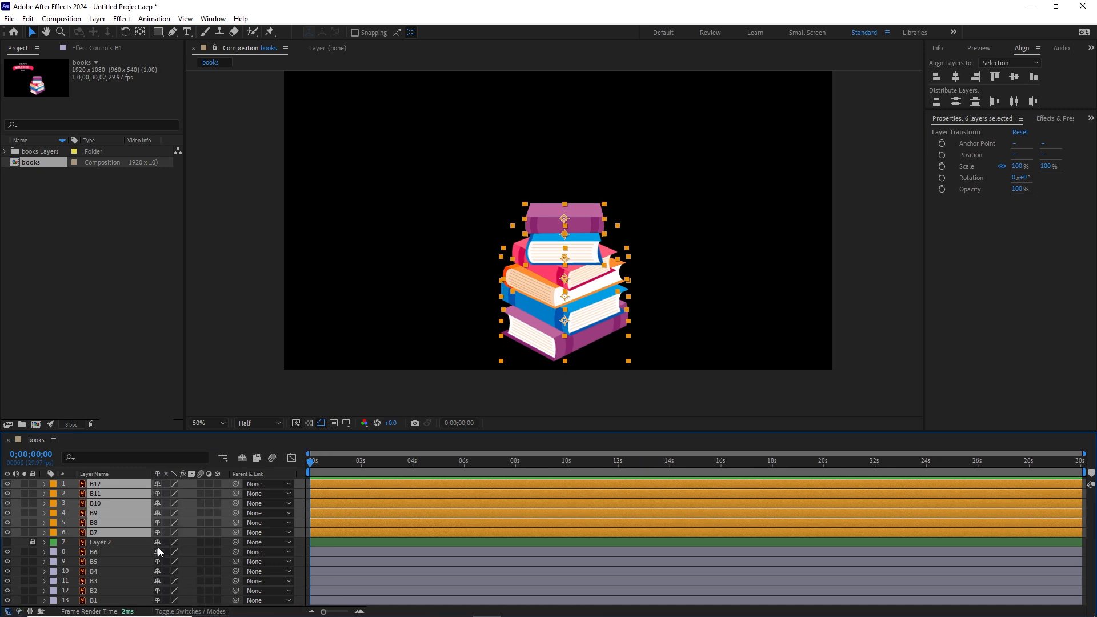
Step: Mark the orange duplicate layers B7 to B12 as shy and hide shy layers in the timeline
left_click(156, 485)
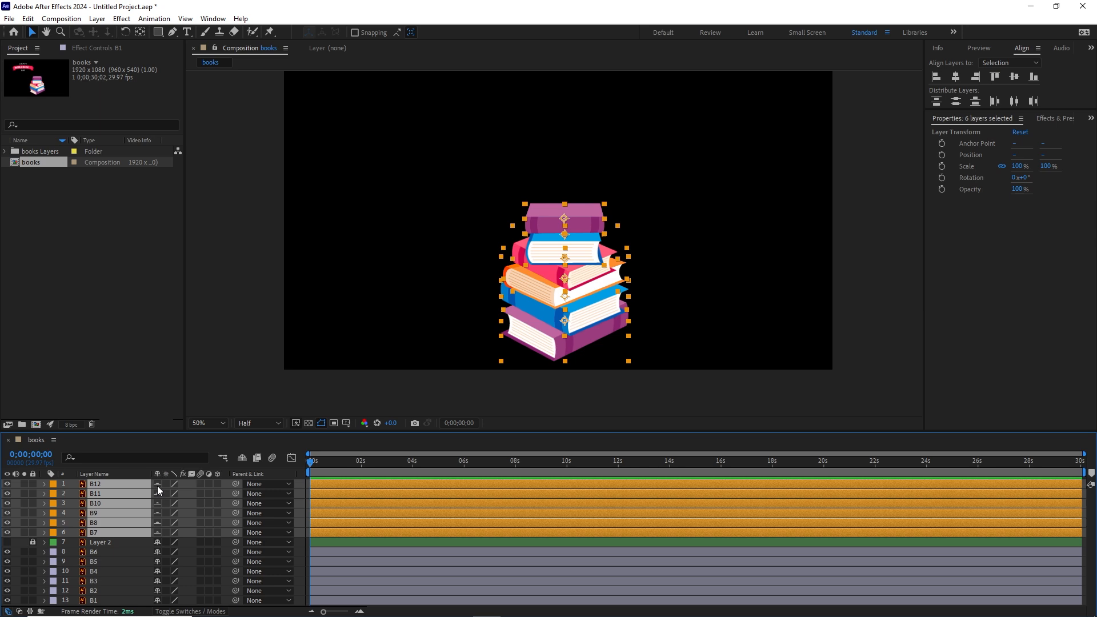
left_click(243, 458)
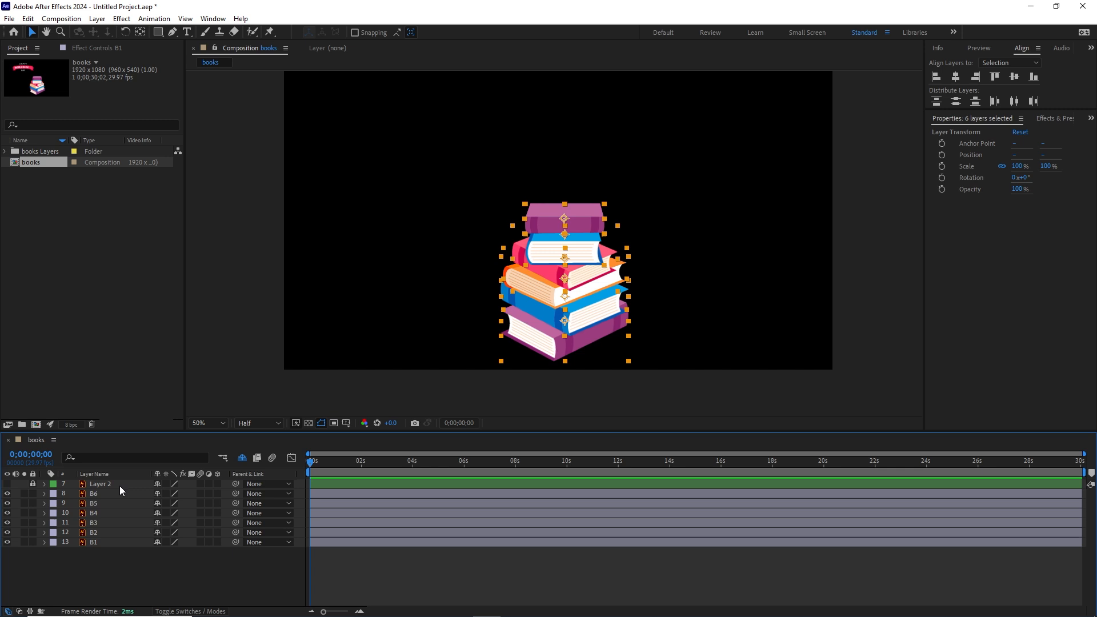
left_click(241, 459)
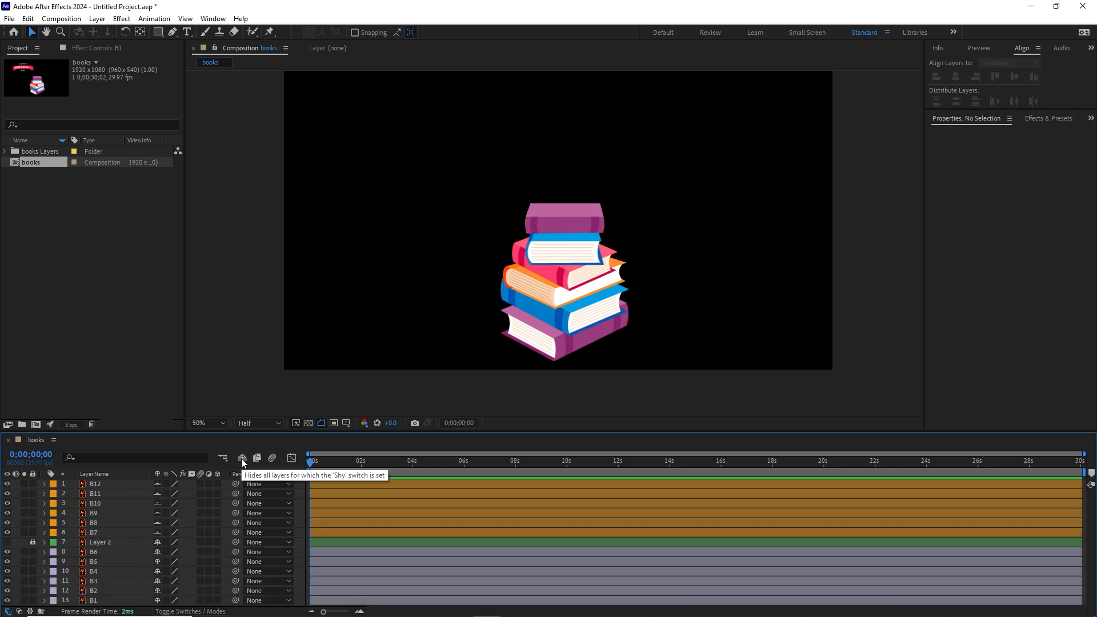
left_click(241, 459)
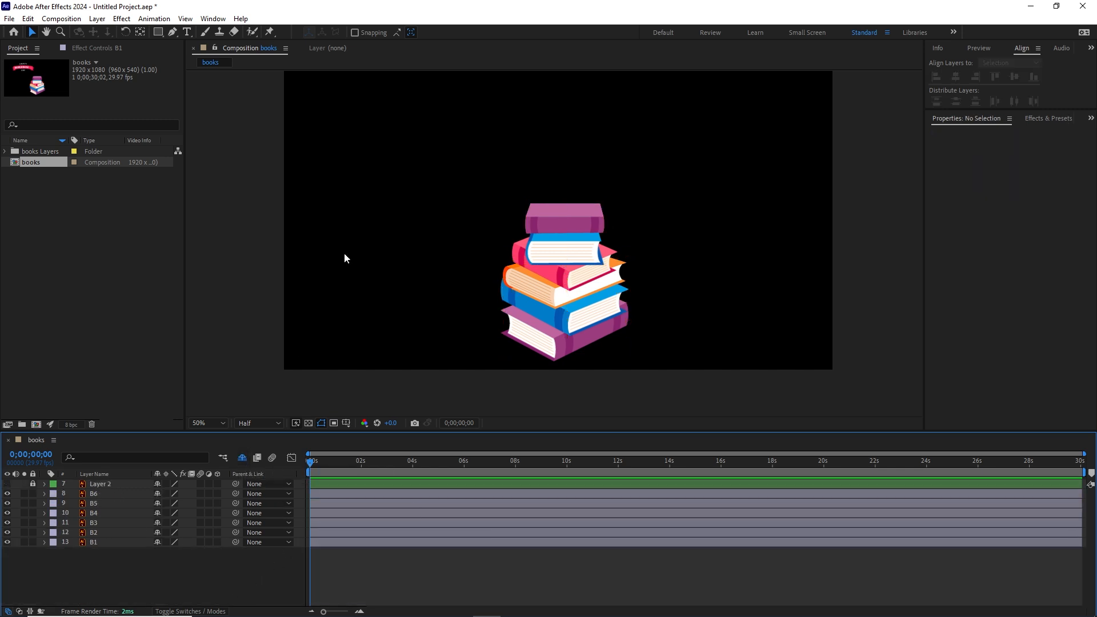
Step: Turn off the visibility of layers B2 to B6 and the shy duplicates B7 to B12, keeping the shy layers hidden in the timeline
left_click(94, 493)
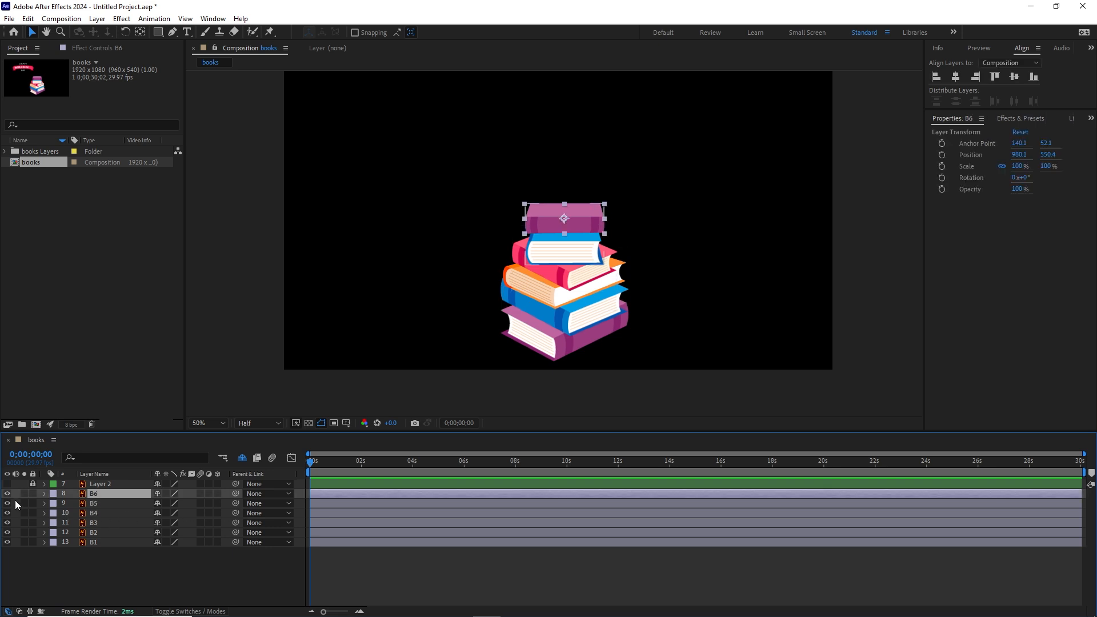
left_click_drag(7, 494, 8, 532)
left_click(242, 457)
left_click_drag(9, 519, 9, 536)
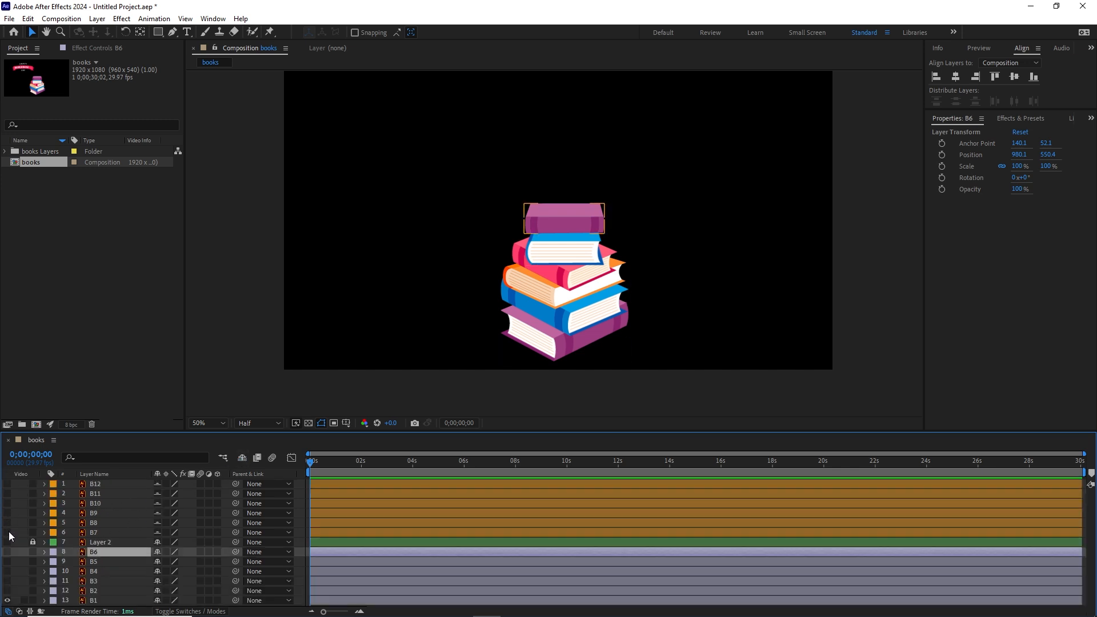
left_click(242, 458)
Step: Reveal the Position property of book layer B1 and separate its dimensions into X and Y Position
left_click(94, 541)
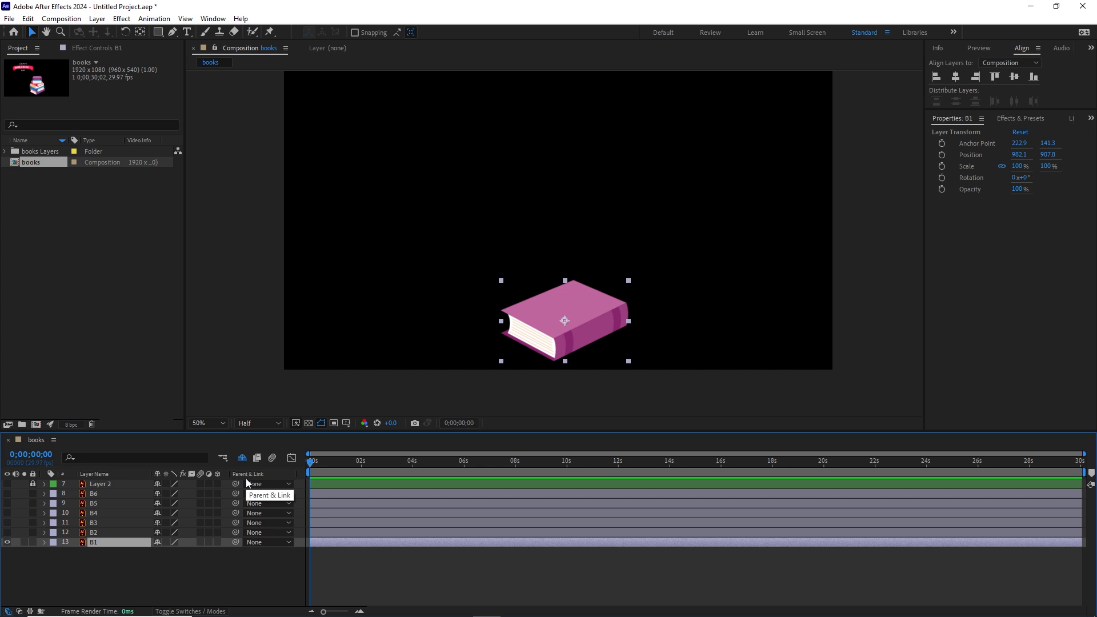
key("p")
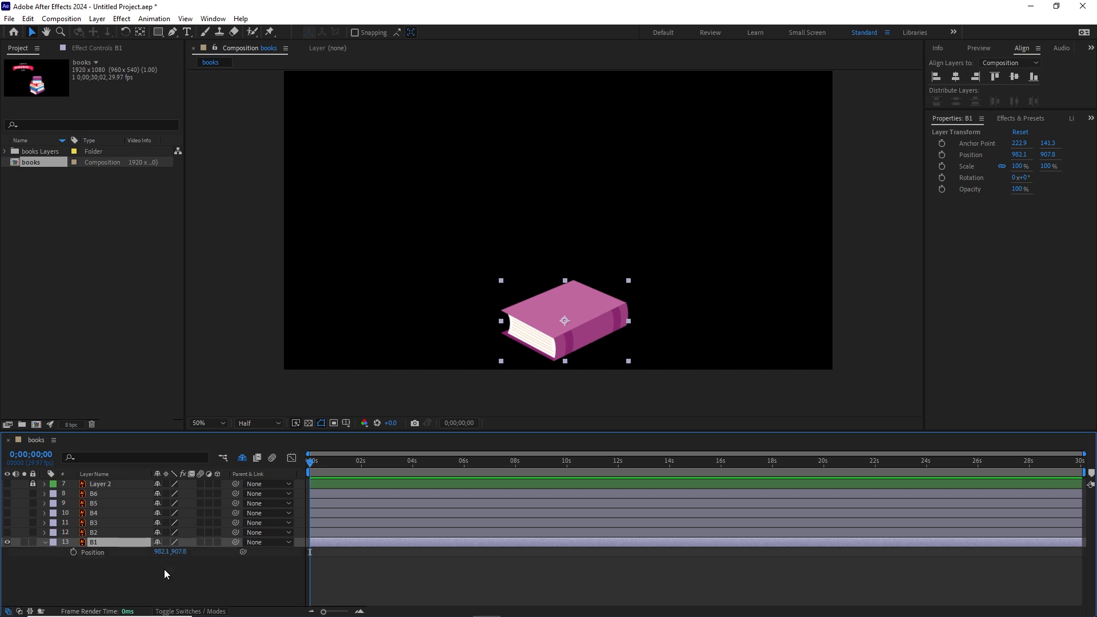
right_click(91, 553)
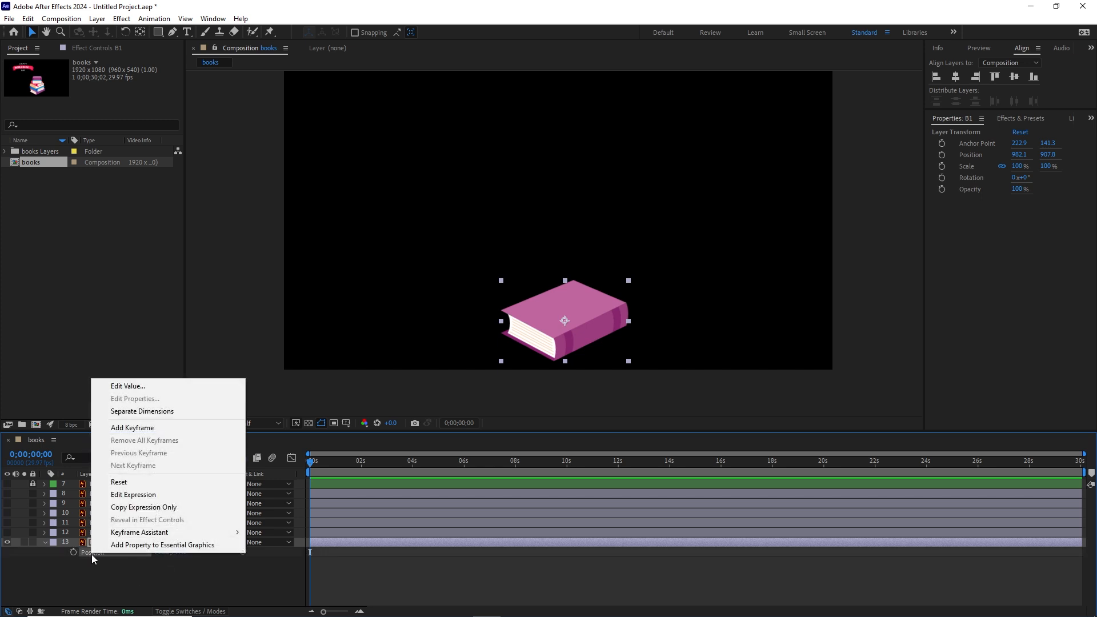
left_click(160, 412)
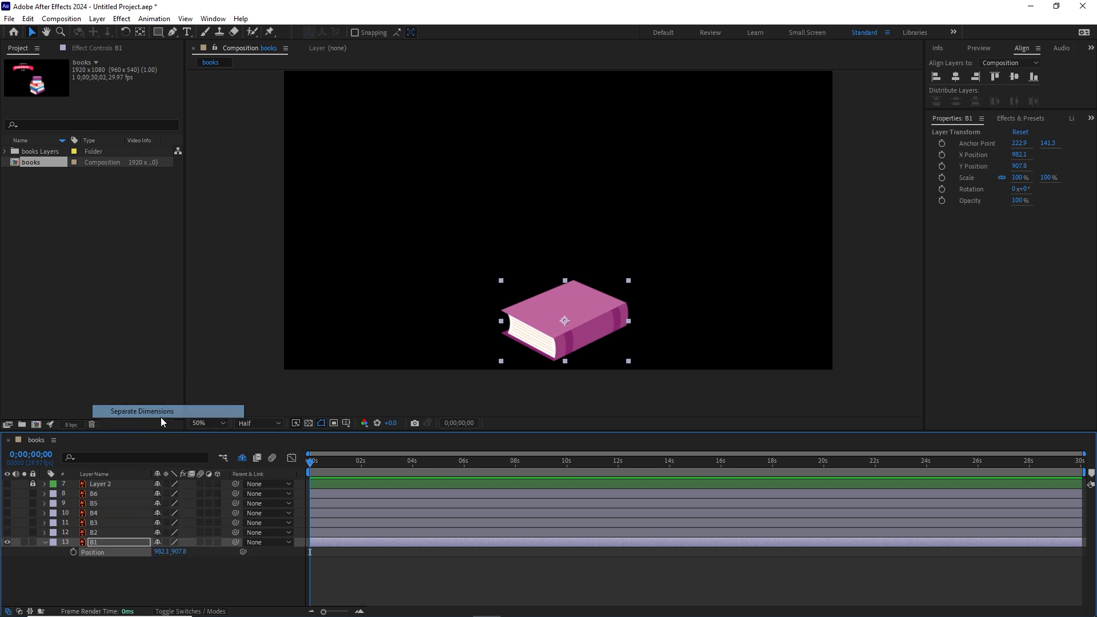
left_click(143, 587)
left_click(94, 565)
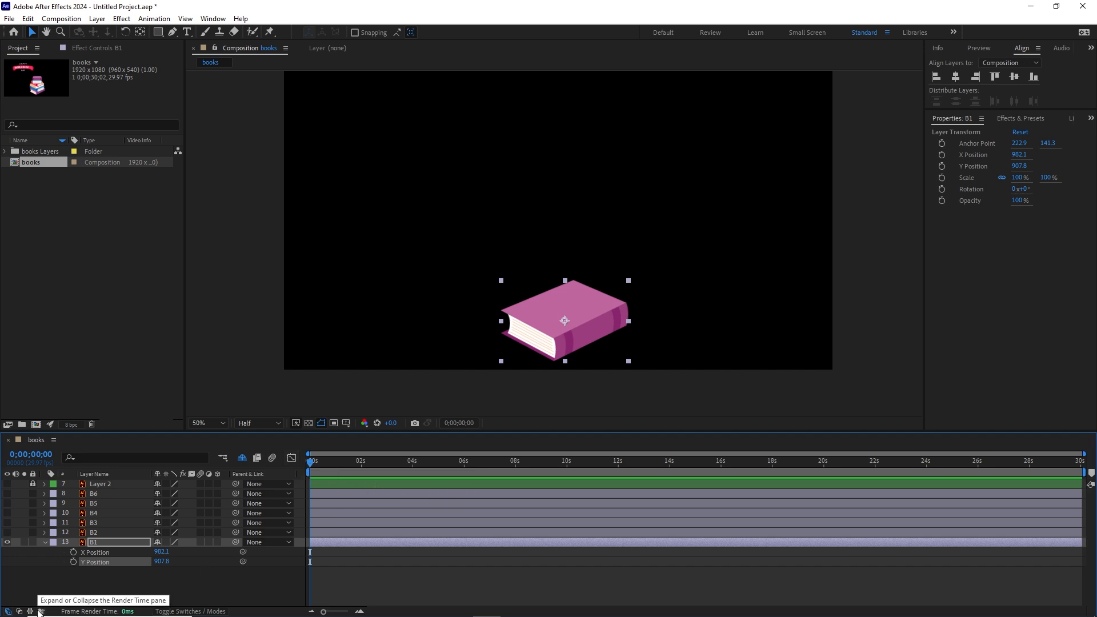
Step: Keyframe B1's Y Position at the start of the timeline and again 30 frames in, at its resting place
left_click(74, 562)
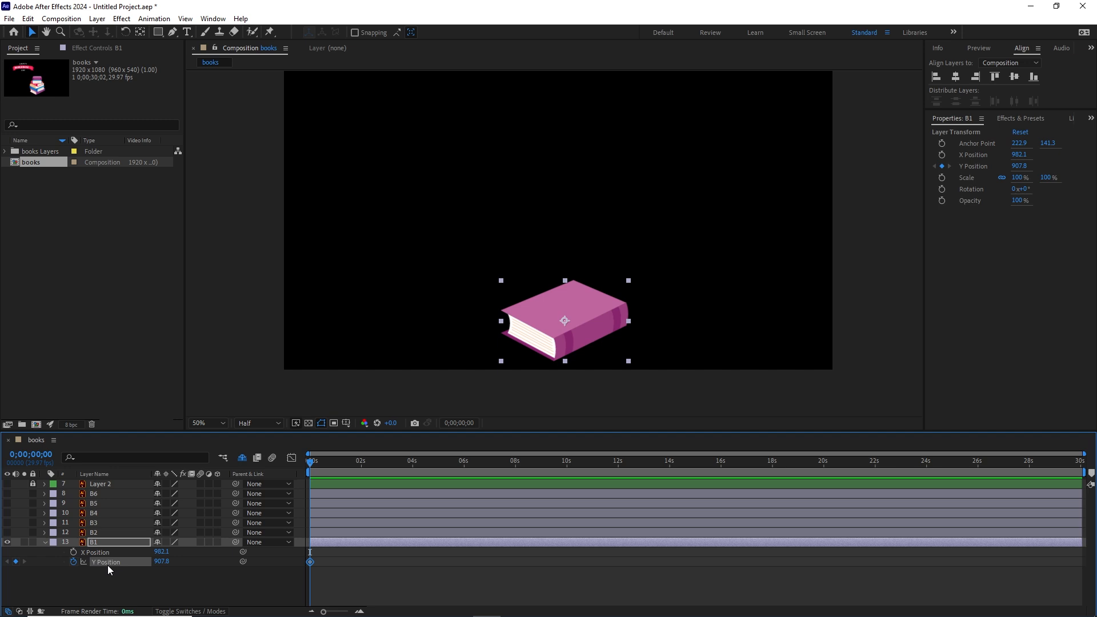
key("shift+Page_Down")
key("shift+Page_Down")
key("shift+Page_Down")
left_click(16, 562)
Step: Raise book B1 above the composition at the start of the timeline, bringing its Y Position keyframe to -232.2
left_click_drag(336, 463, 309, 469)
key("shift+Up")
key("shift+Up")
key("shift+Up")
key("shift+Up")
key("shift+Up")
key("shift+Up")
key("shift+Up")
key("shift+Up")
key("shift+Up")
key("shift+Up")
key("shift+Up")
key("shift+Up")
key("shift+Up")
key("shift+Up")
key("shift+Up")
key("shift+Up")
key("shift+Up")
key("shift+Up")
key("shift+Up")
key("shift+Up")
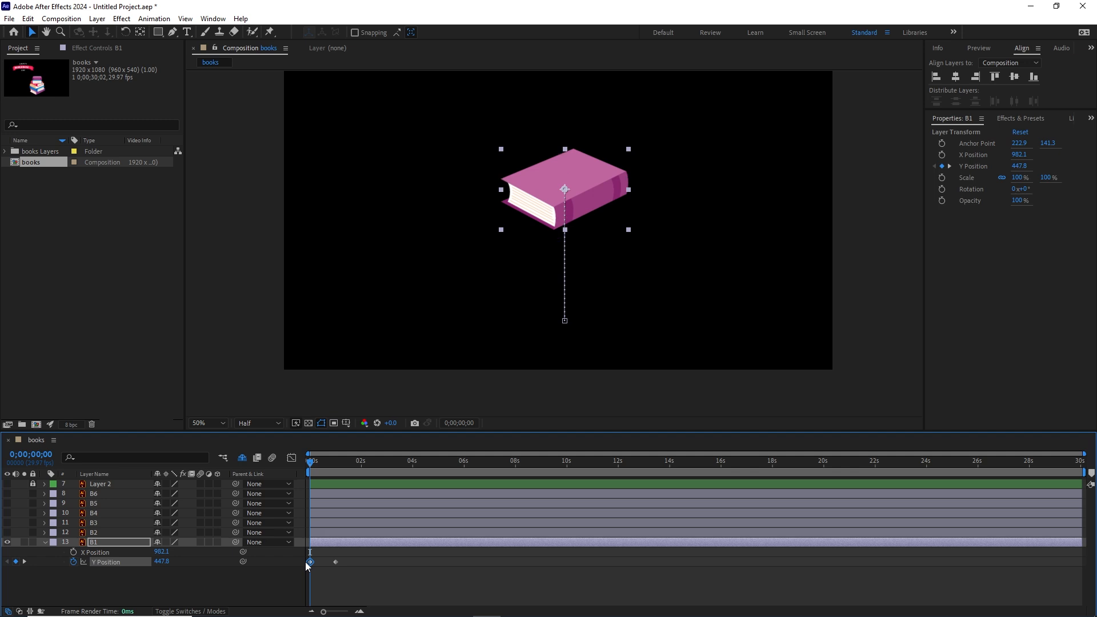
key("shift+Up")
key("shift+Up")
key("shift+Up")
key("shift+Up")
key("shift+Up")
key("shift+Up")
key("shift+Up")
key("shift+Up")
key("shift+Up")
key("shift+Up")
key("shift+Up")
key("shift+Up")
key("shift+Up")
key("shift+Up")
key("shift+Up")
key("shift+Up")
key("shift+Up")
key("shift+Up")
key("shift+Up")
key("shift+Up")
key("h")
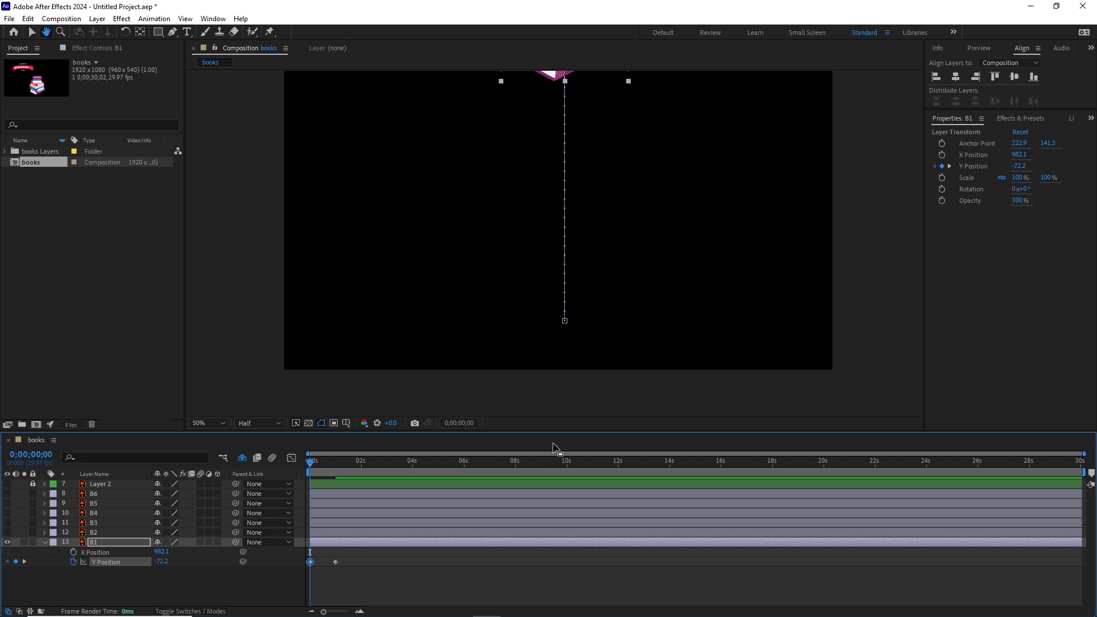
left_click_drag(707, 193, 694, 278)
key("v")
key("shift+Up")
key("shift+Up")
key("shift+Up")
key("shift+Up")
key("shift+Up")
key("shift+Up")
key("shift+Up")
key("shift+Up")
key("shift+Up")
key("shift+Up")
key("shift+Up")
key("shift+Up")
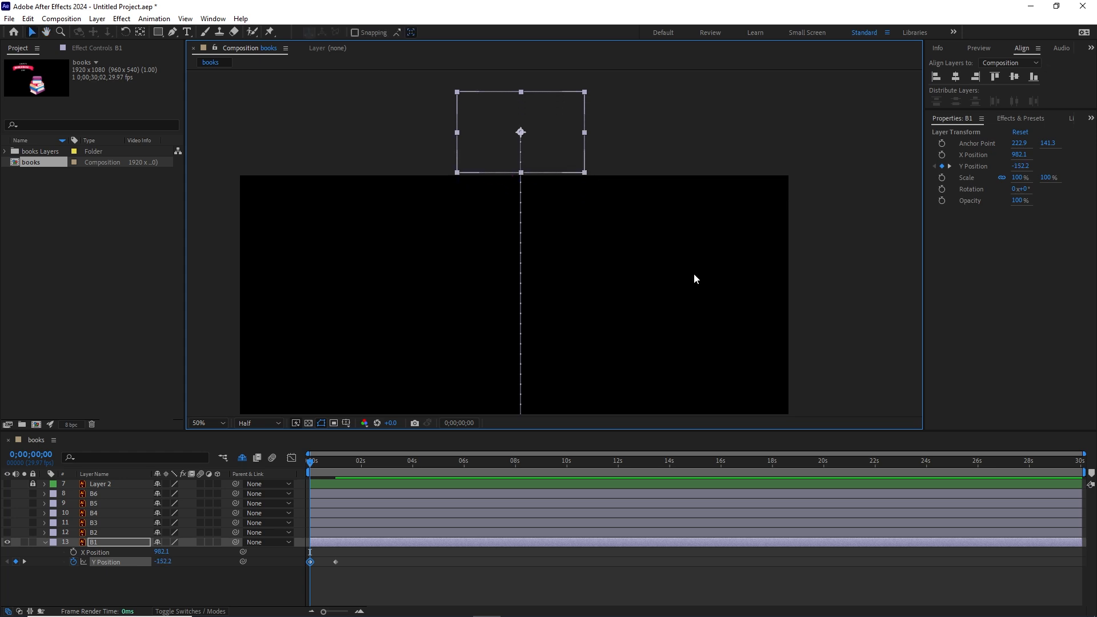
key("shift+Up")
key("shift+Up")
key("shift+Up")
key("shift+Up")
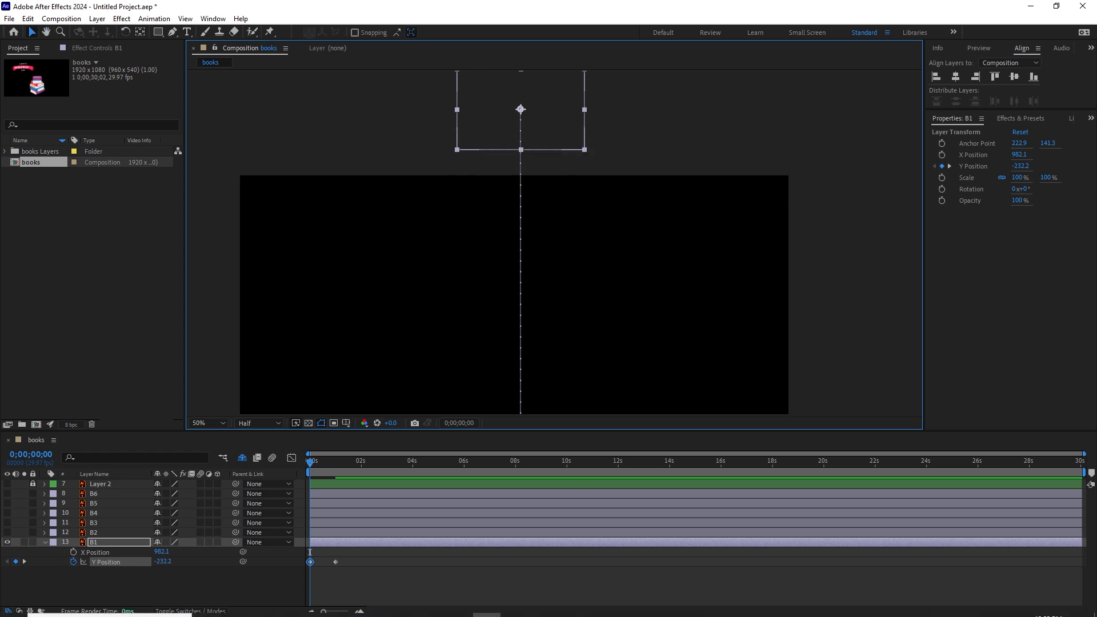
Step: Apply Easy Ease to both Y Position keyframes of B1
left_click(359, 611)
left_click(360, 611)
left_click(426, 562)
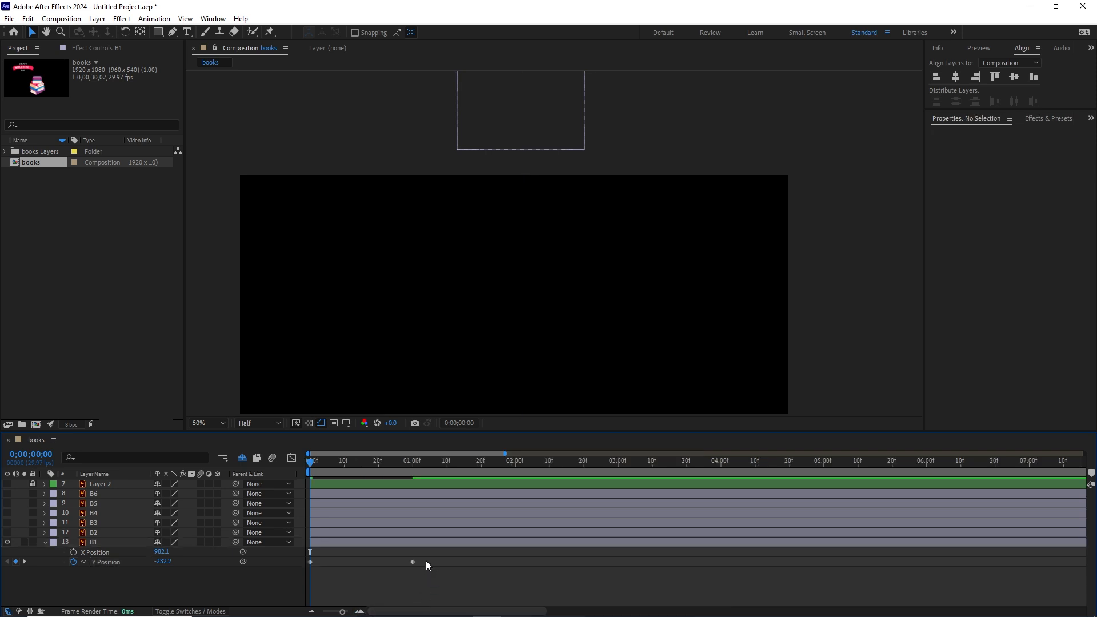
left_click_drag(442, 561, 302, 564)
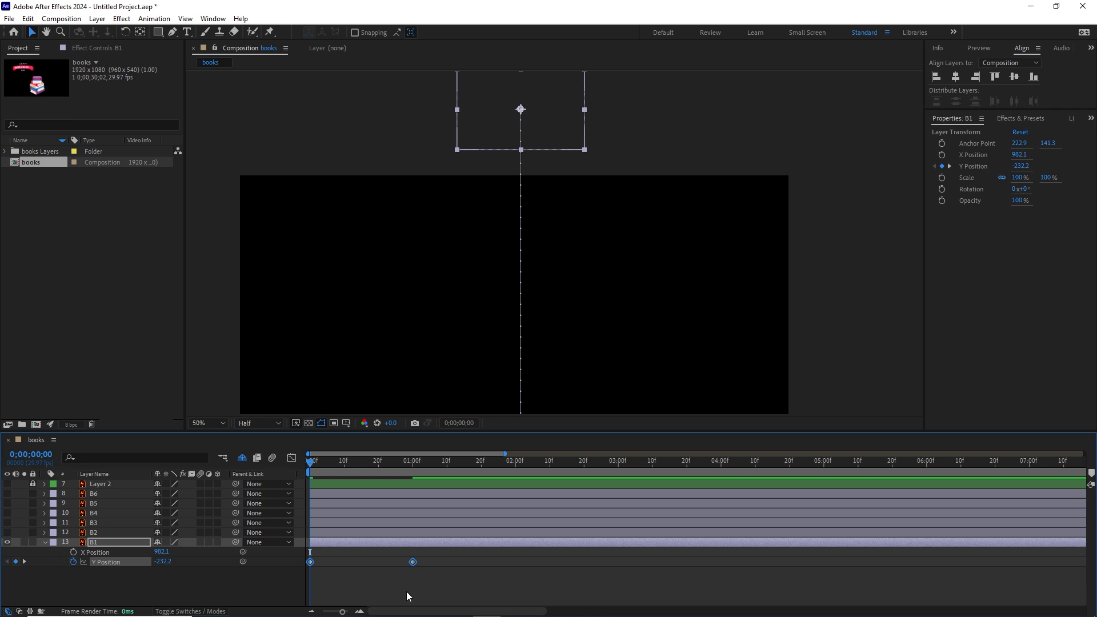
key("F9")
right_click(414, 562)
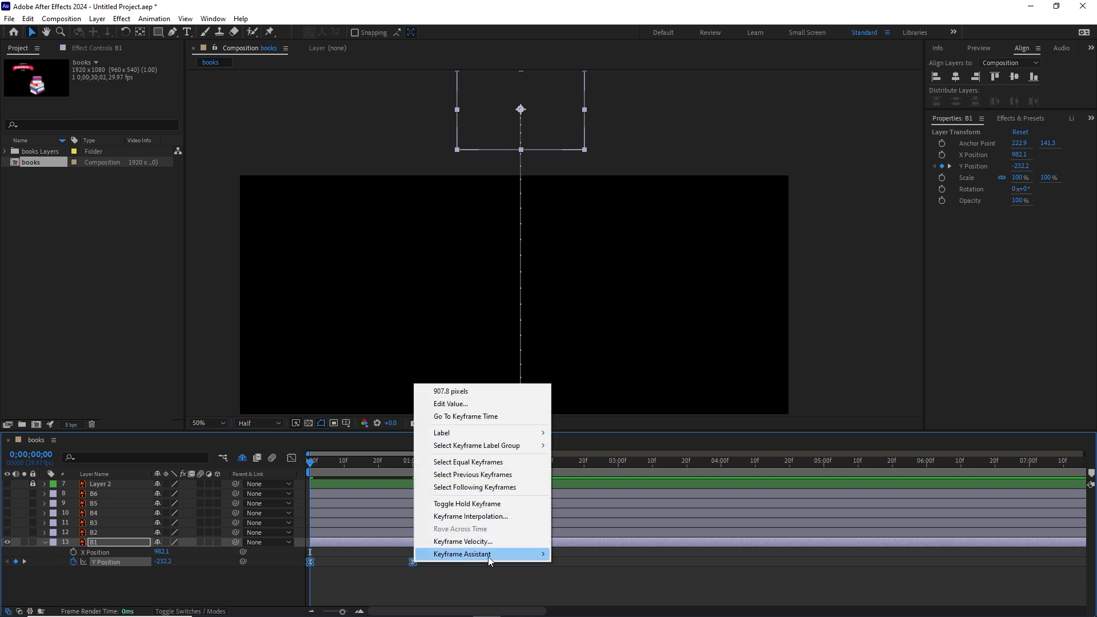
mouse_move(503, 554)
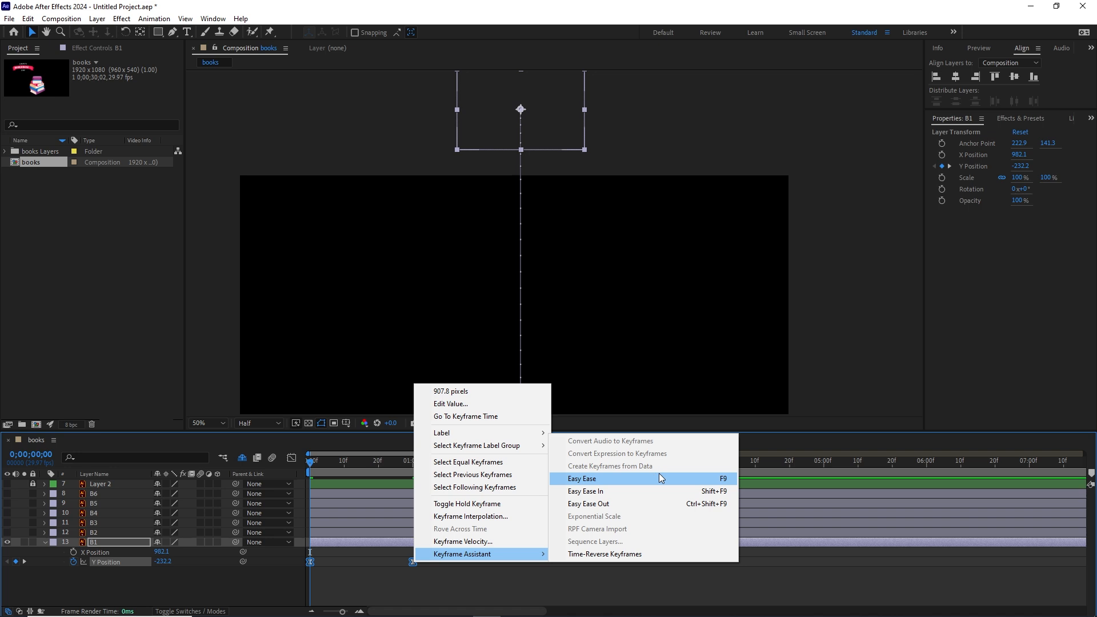
left_click(417, 595)
left_click_drag(427, 560, 297, 569)
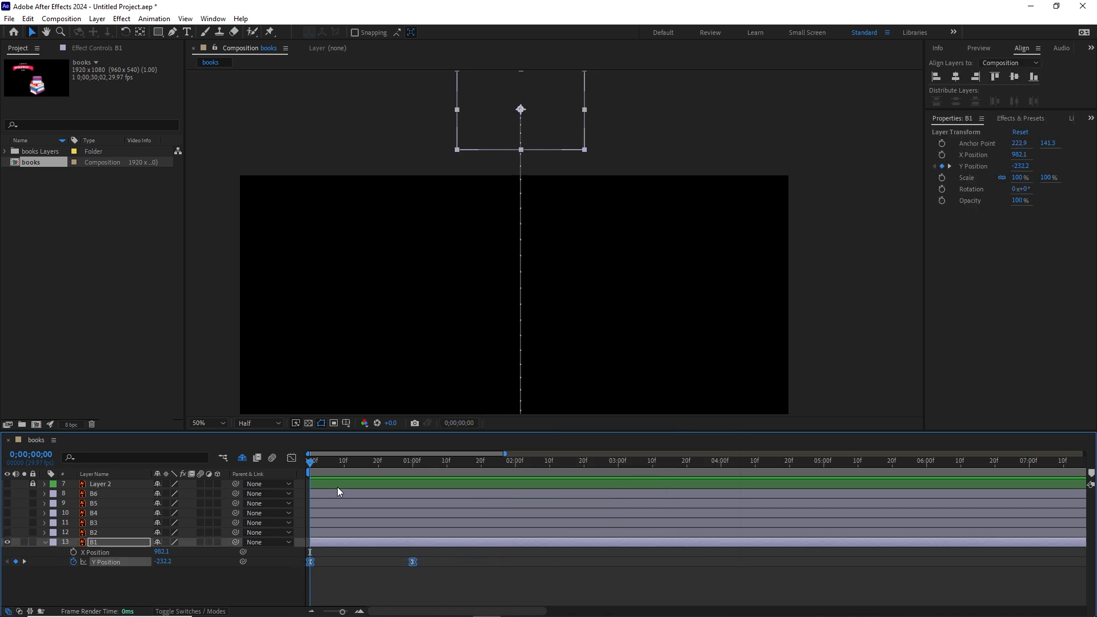
Step: Open the Graph Editor for B1's Y Position, look at its speed graph and return to the value graph
left_click(291, 459)
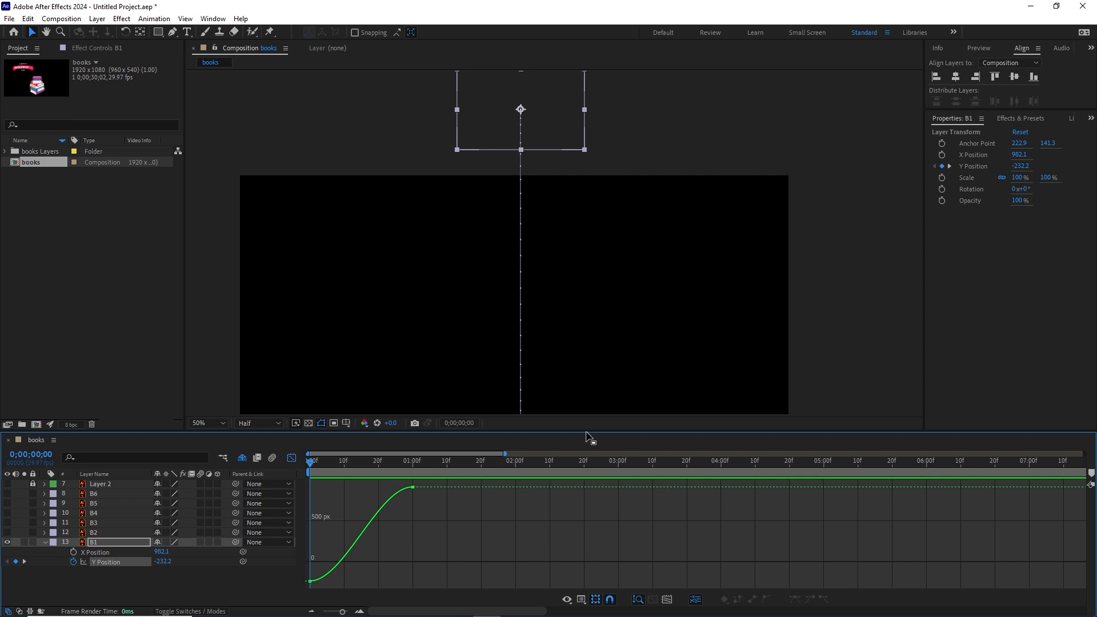
right_click(408, 526)
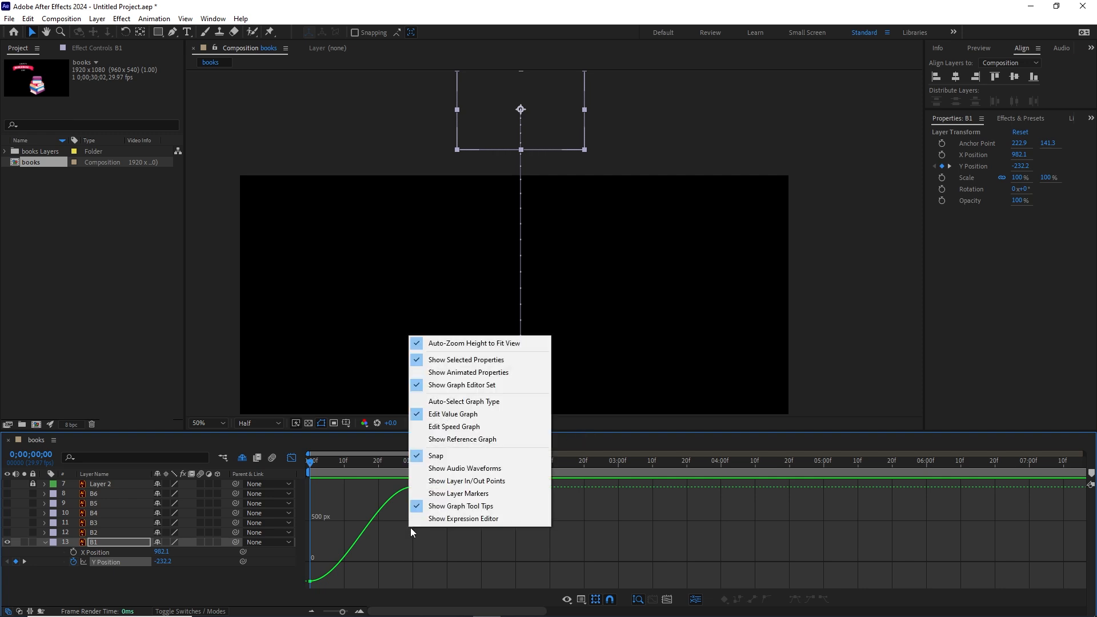
left_click(453, 426)
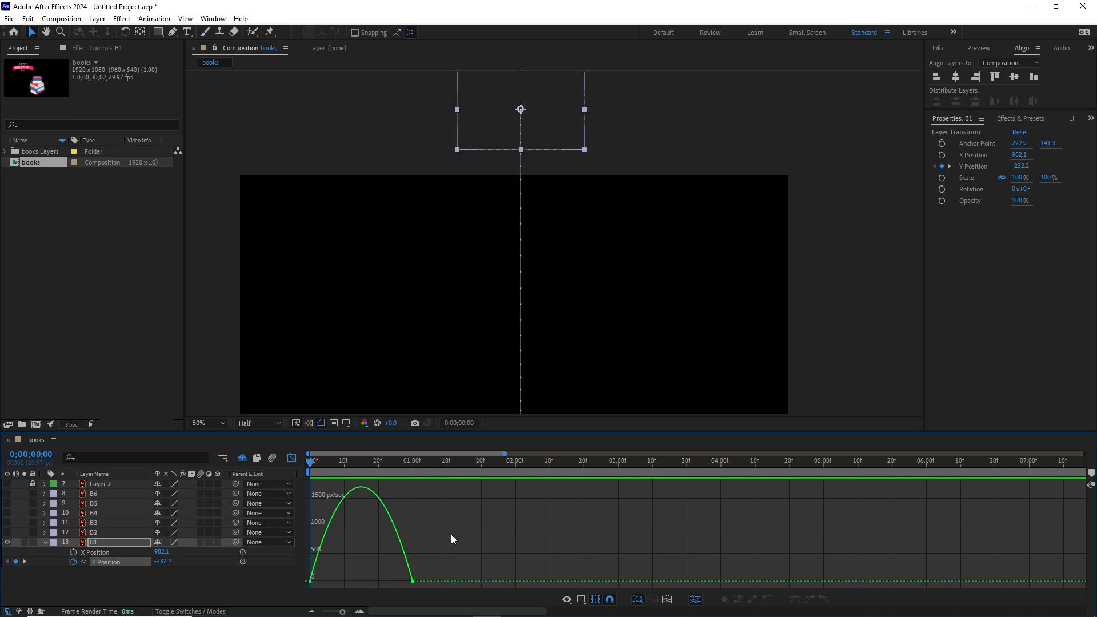
right_click(430, 526)
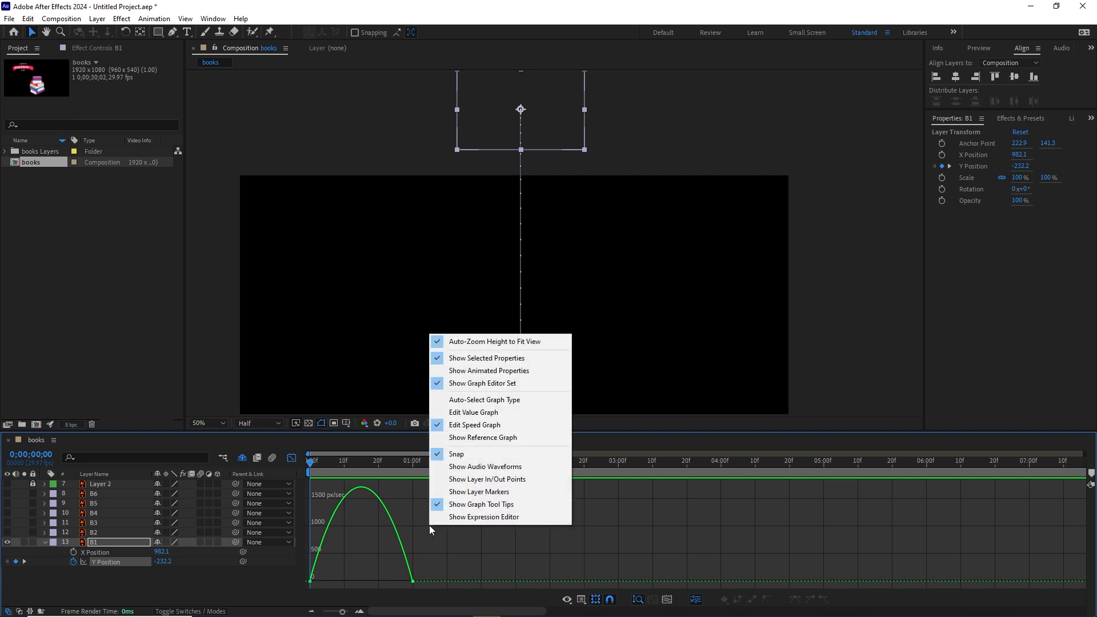
left_click(482, 415)
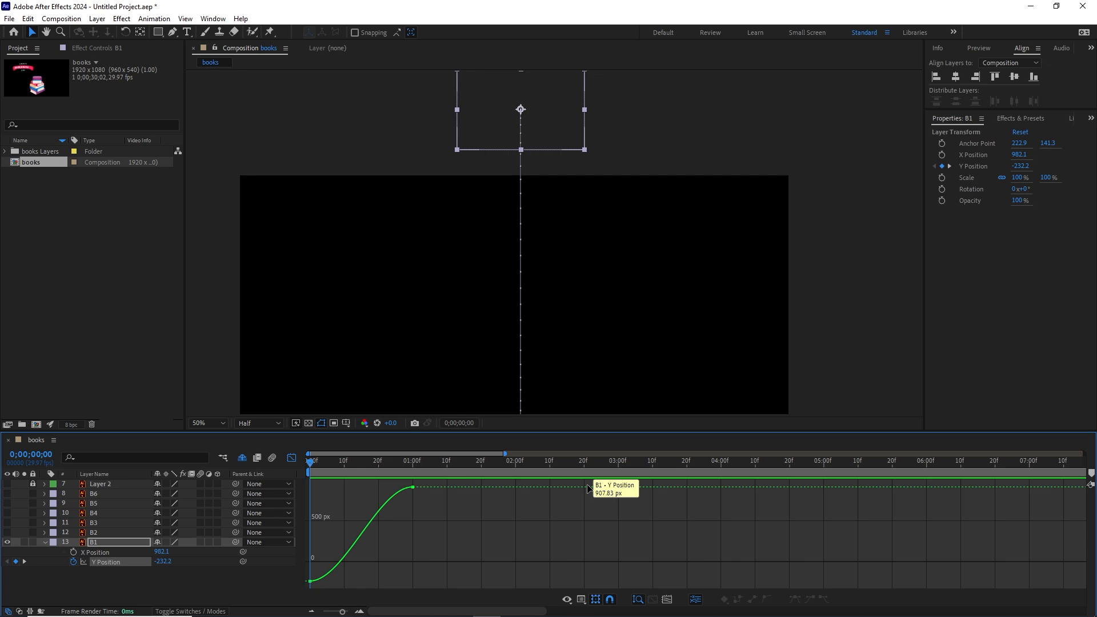
Step: Reshape B1's Y Position curve into an accelerating fall, steepening the handle into the one-second keyframe and lengthening the first keyframe's flat handle
left_click_drag(597, 431, 603, 333)
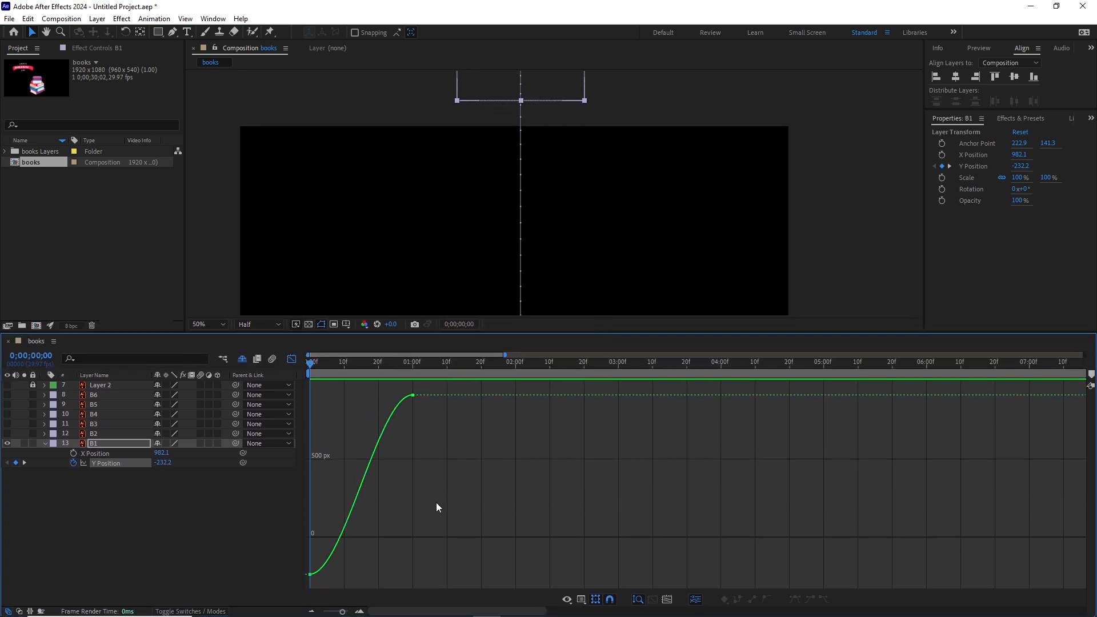
left_click(358, 611)
mouse_move(402, 612)
left_mouse_down()
mouse_move(446, 608)
mouse_move(395, 608)
left_mouse_up()
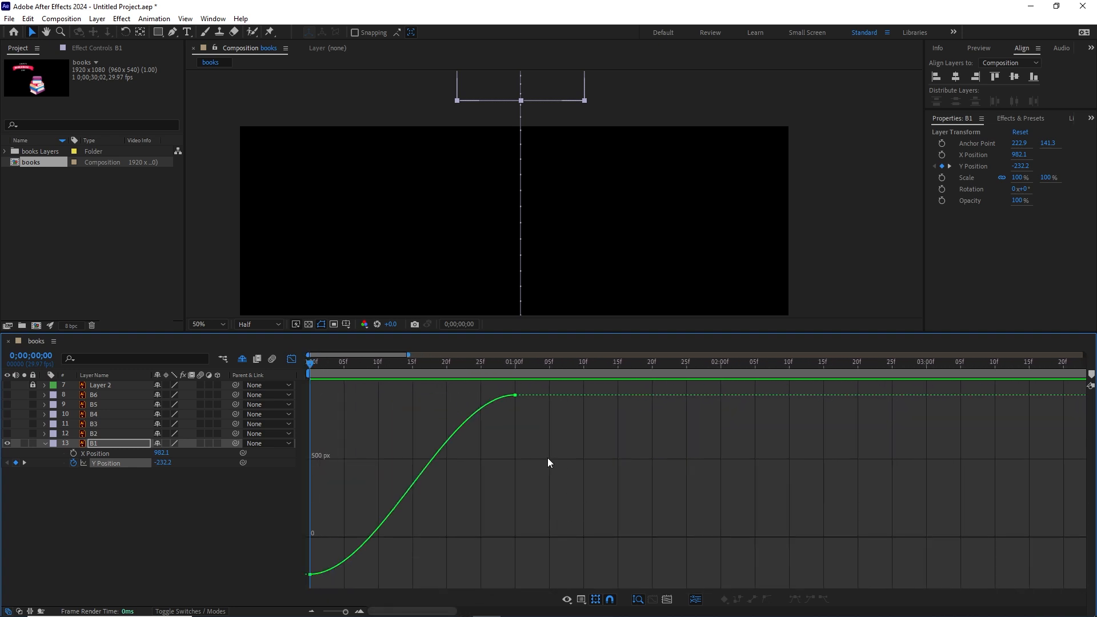
left_click_drag(542, 458, 523, 482)
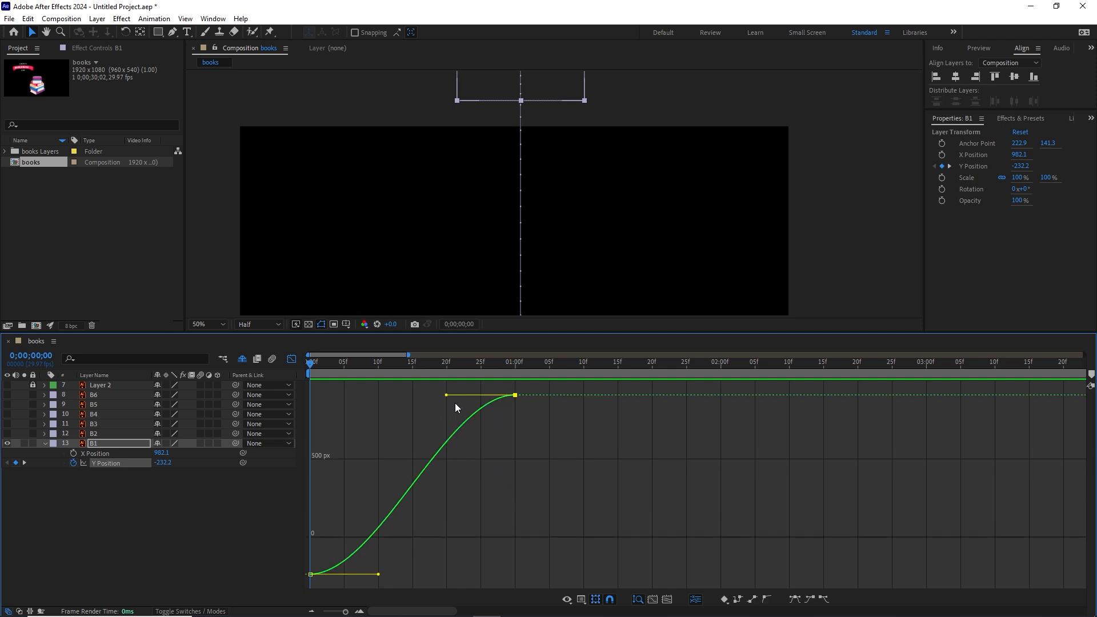
left_click_drag(445, 396, 484, 491)
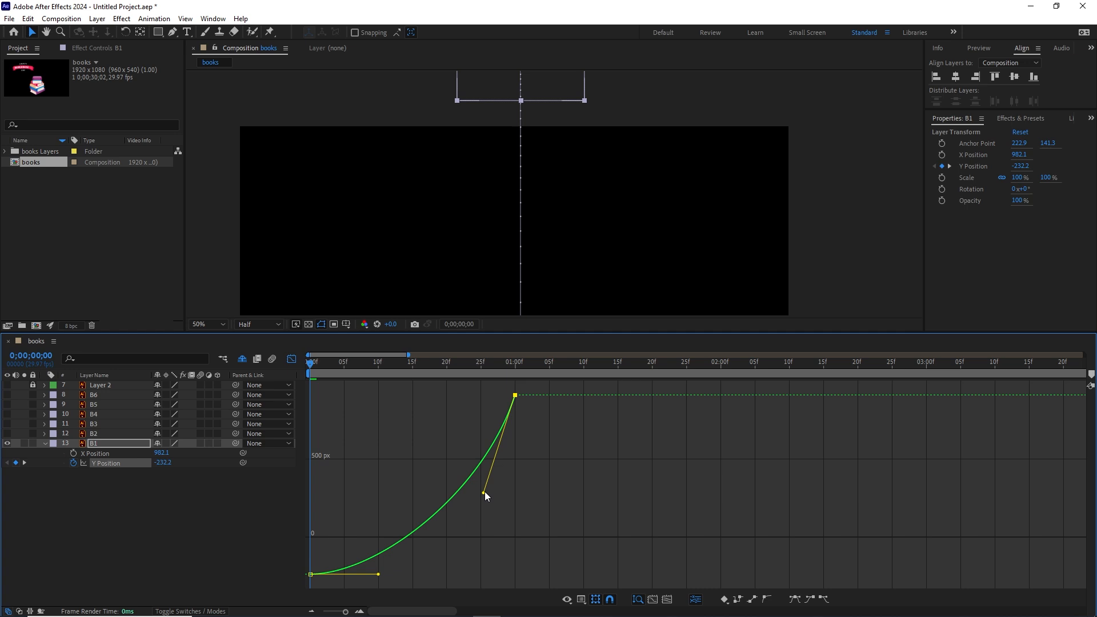
left_click_drag(335, 533, 295, 592)
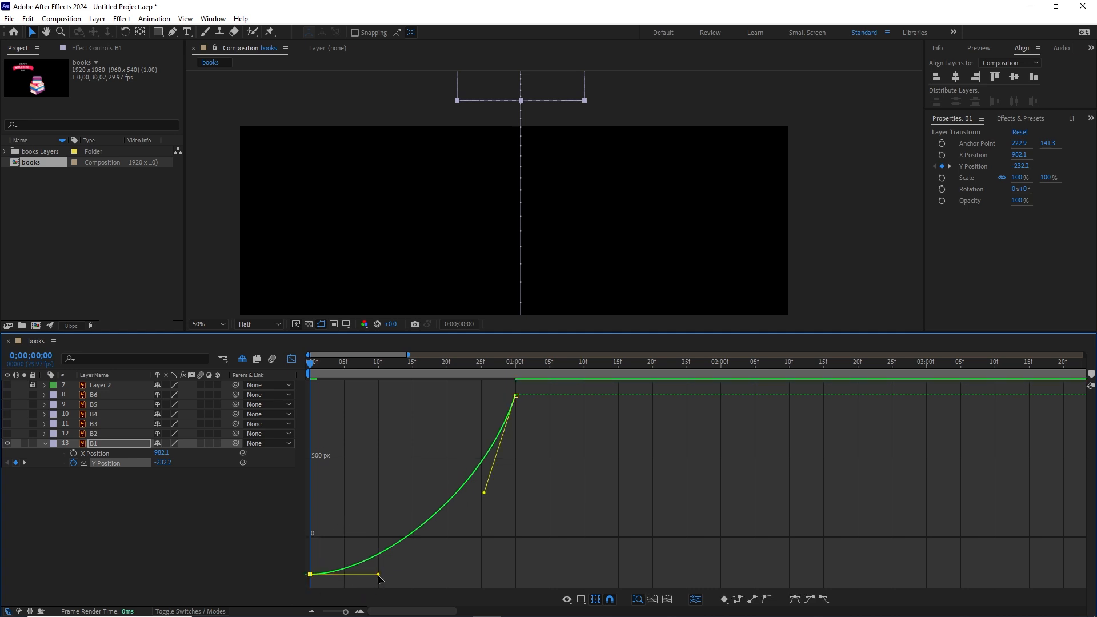
left_click_drag(378, 575, 406, 575)
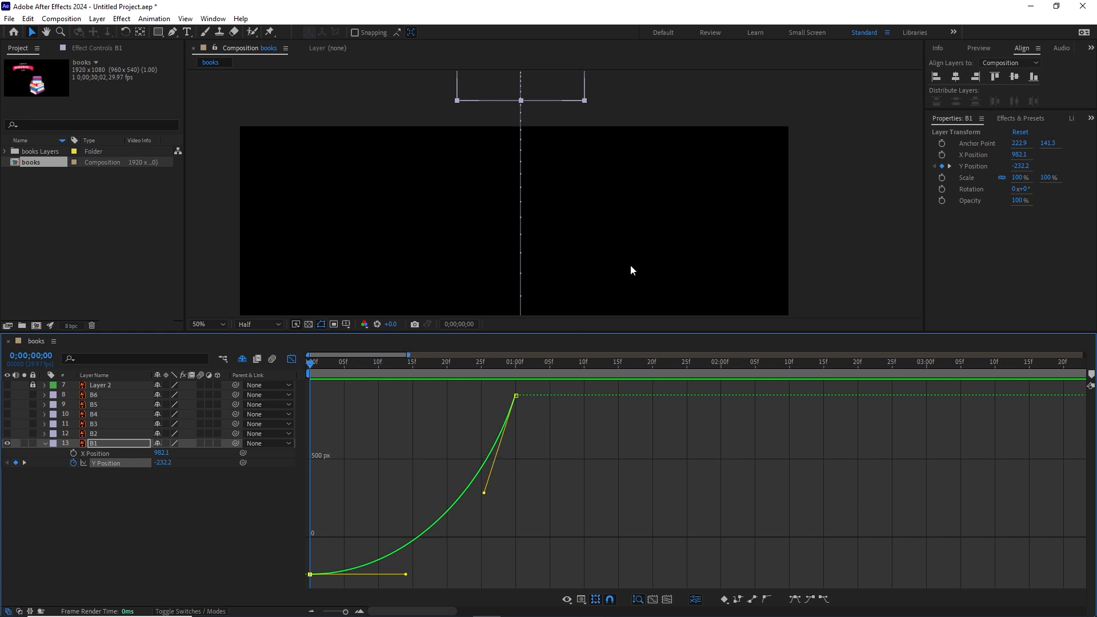
Step: Leave the Graph Editor and add a Y Position keyframe for B1 at 0;00;01;20 with the resting value 907.8
left_click_drag(632, 223, 629, 203)
key("comma")
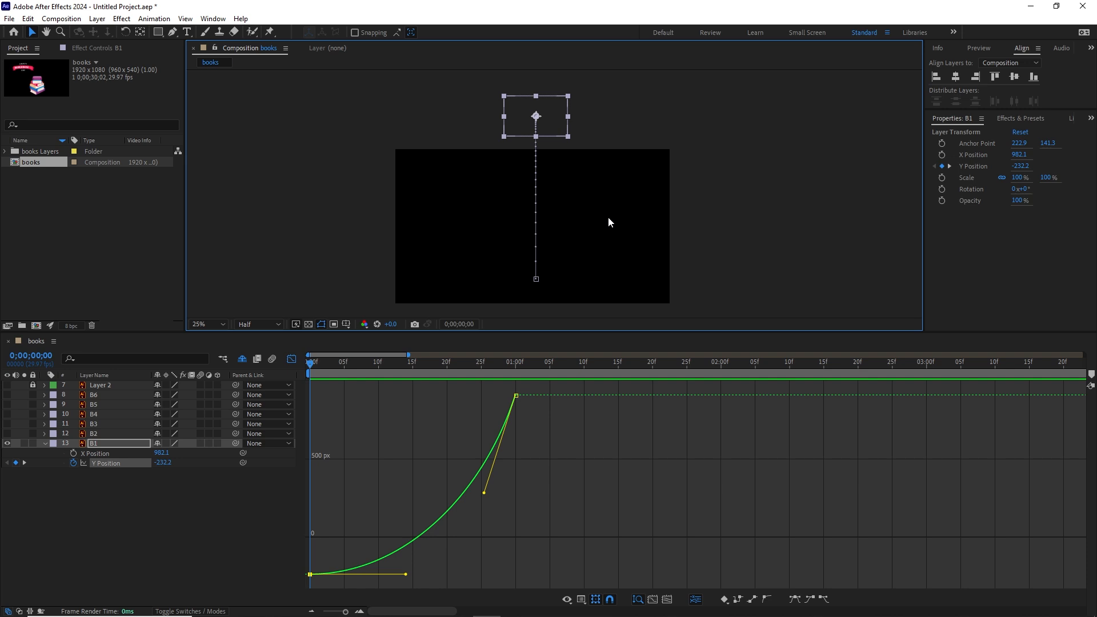
left_click_drag(307, 364, 514, 393)
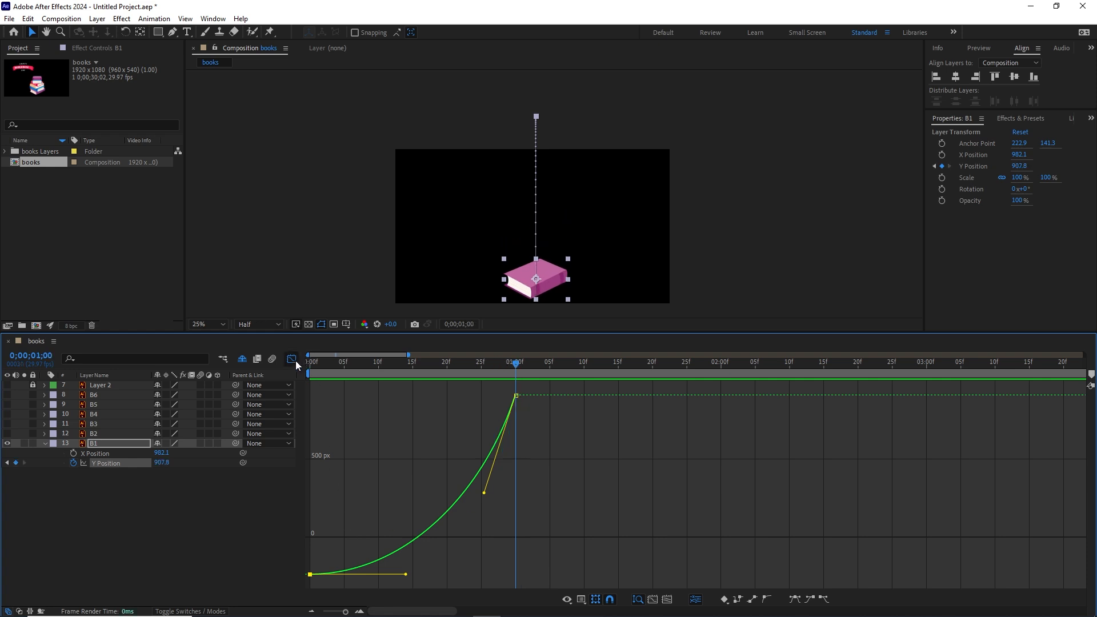
left_click(292, 360)
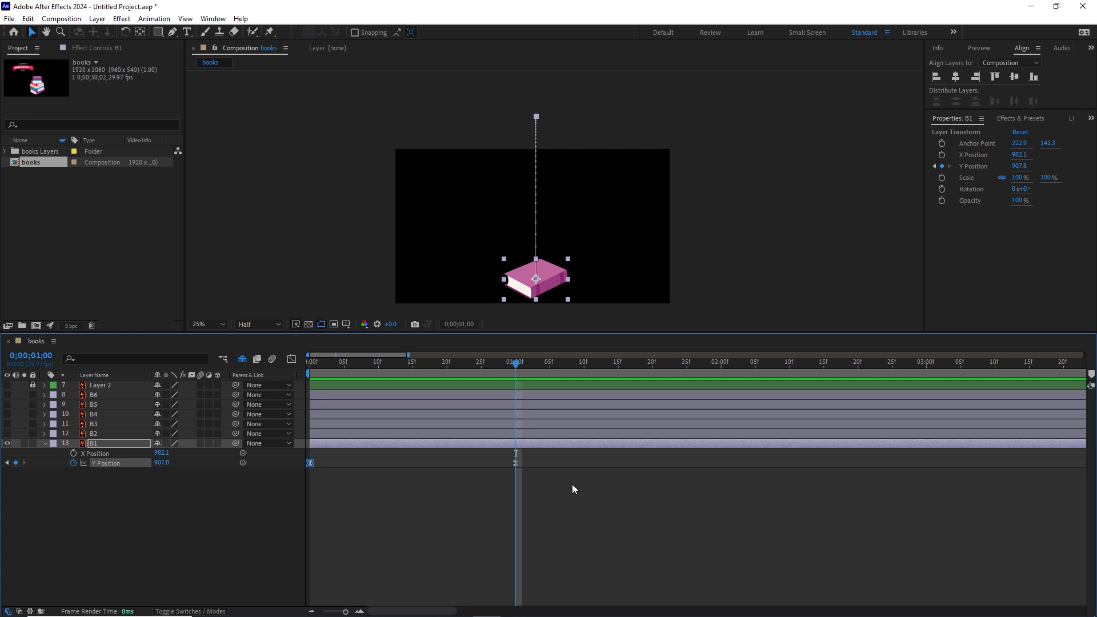
key("shift+Page_Down")
key("shift+Page_Down")
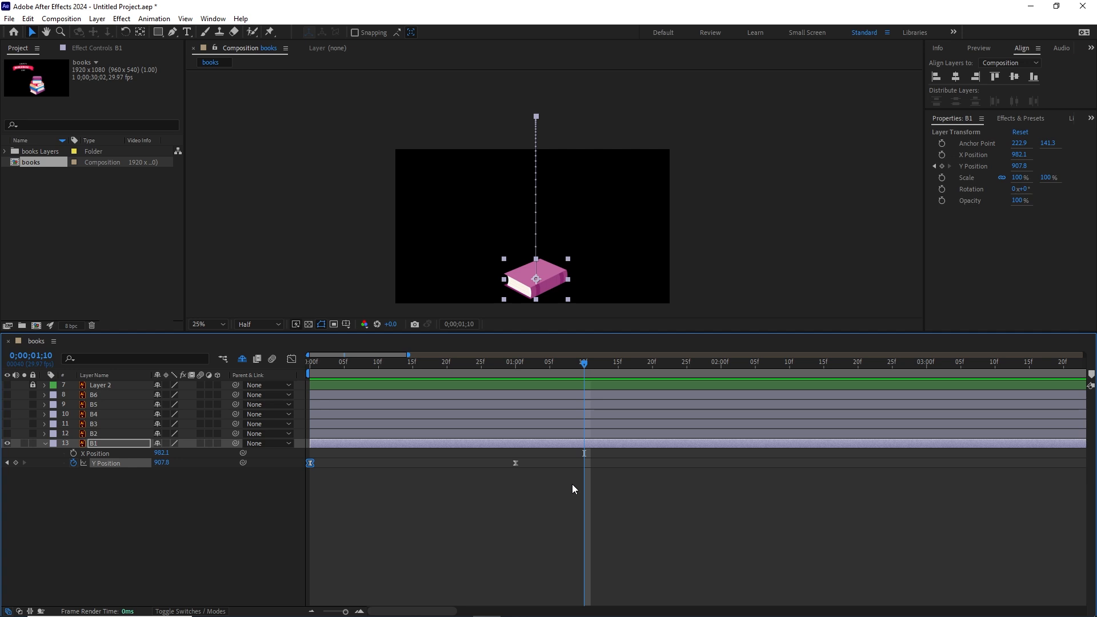
left_click(16, 463)
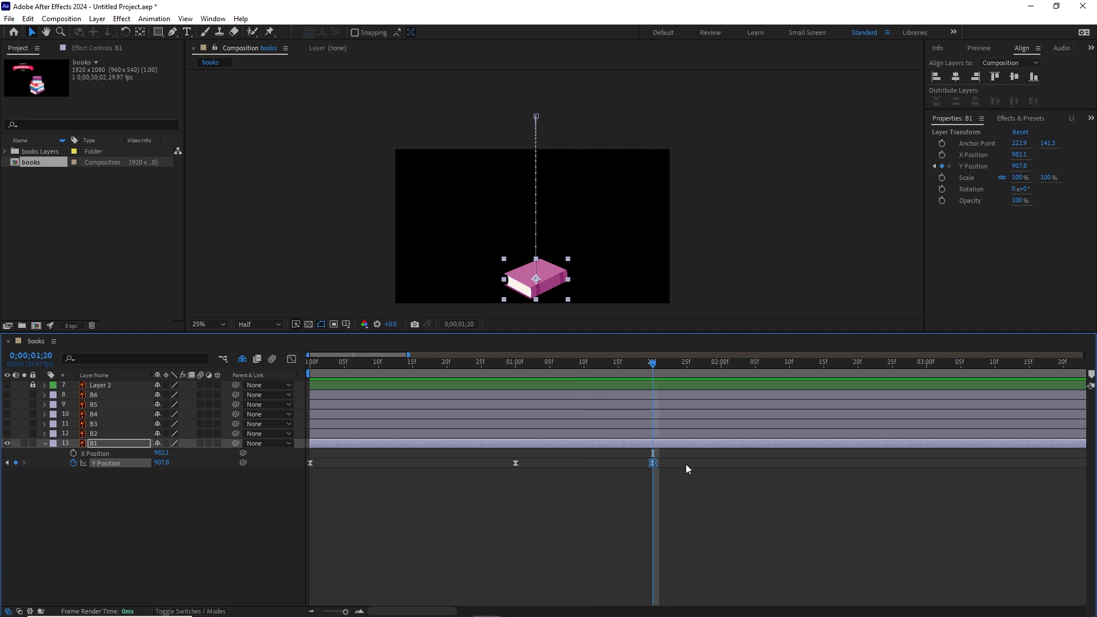
Step: Bend the Y Position curve between the 0;00;01;00 and 0;00;01;20 keyframes into a bounce arc by pulling their facing handles toward lower values
left_click_drag(684, 461, 289, 469)
left_click(291, 359)
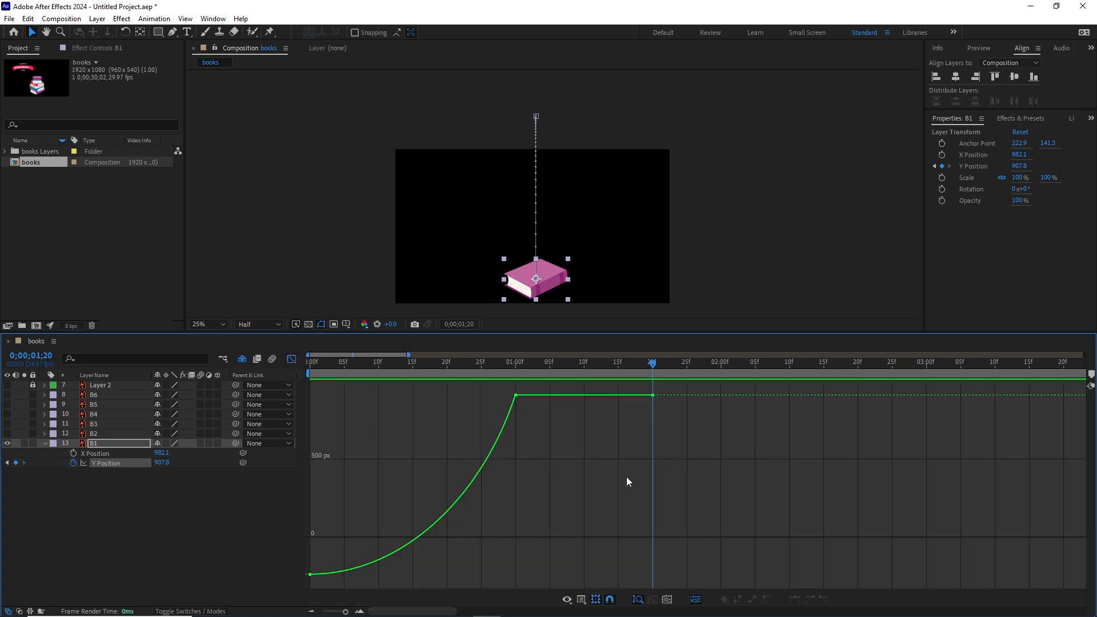
mouse_move(541, 443)
left_mouse_down()
mouse_move(498, 369)
mouse_move(512, 415)
mouse_move(532, 420)
mouse_move(509, 377)
mouse_move(560, 406)
mouse_move(530, 447)
left_mouse_up()
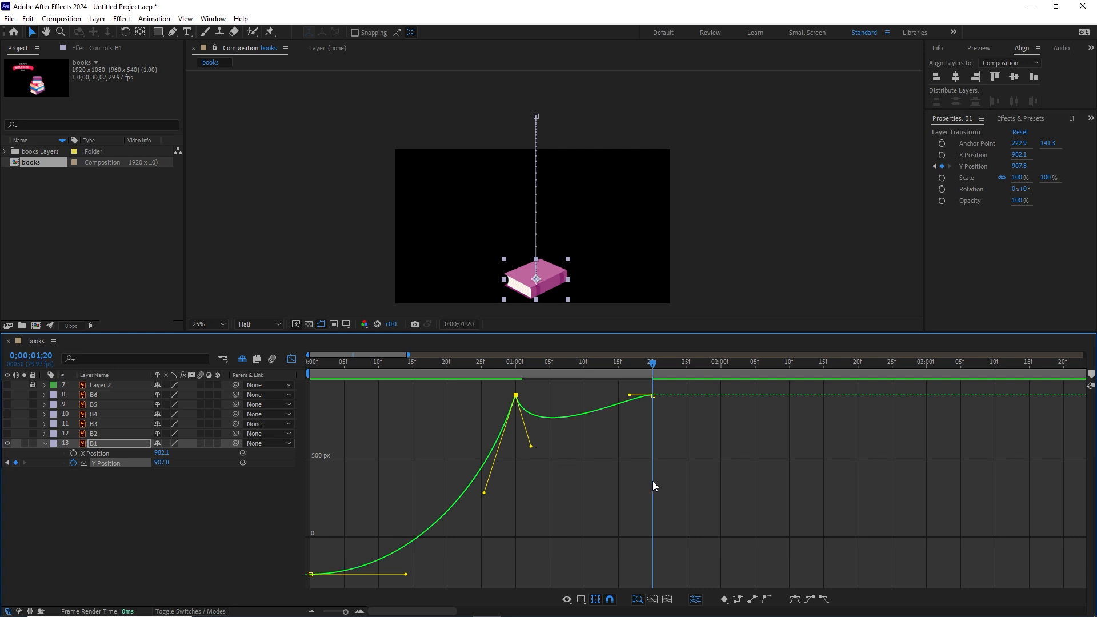
left_click(685, 440)
left_click_drag(670, 417, 644, 438)
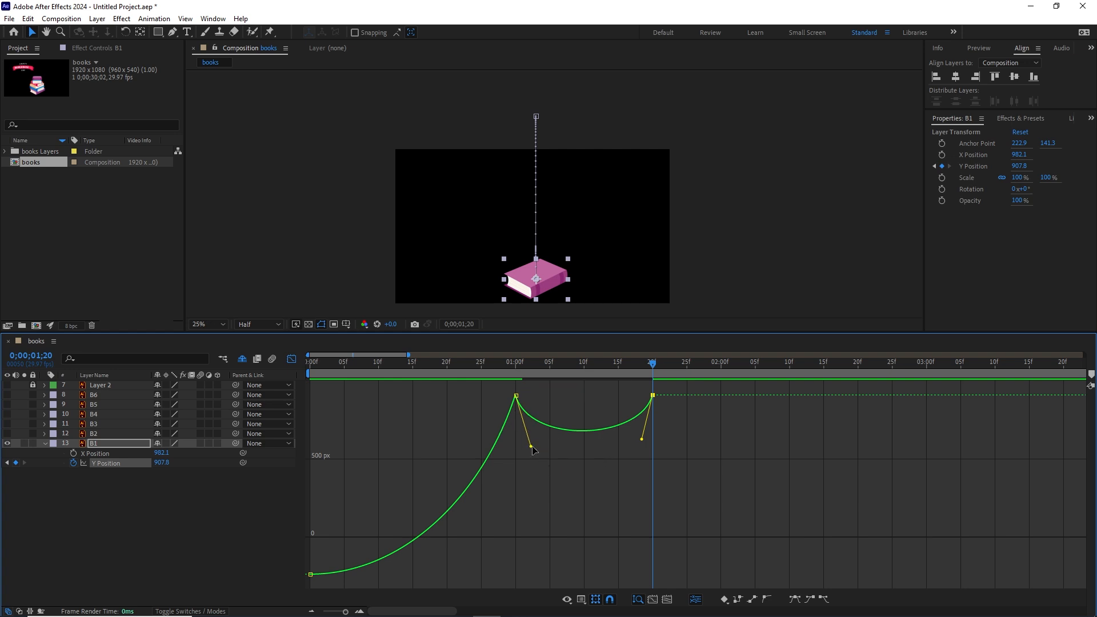
left_click_drag(531, 447, 543, 479)
left_click_drag(642, 440, 646, 430)
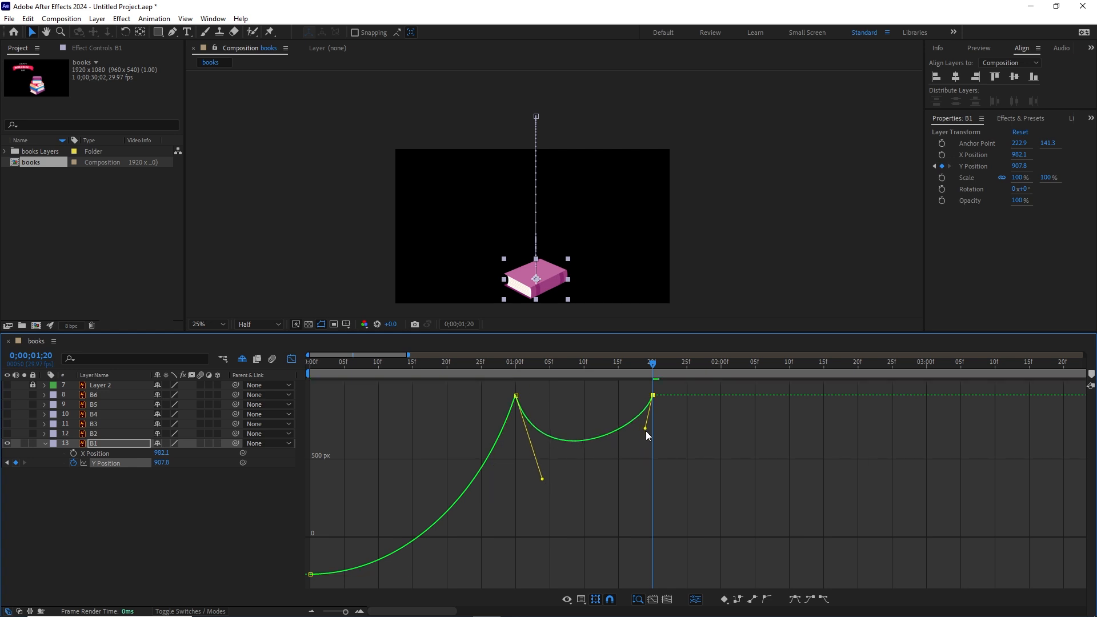
left_click_drag(543, 480, 533, 448)
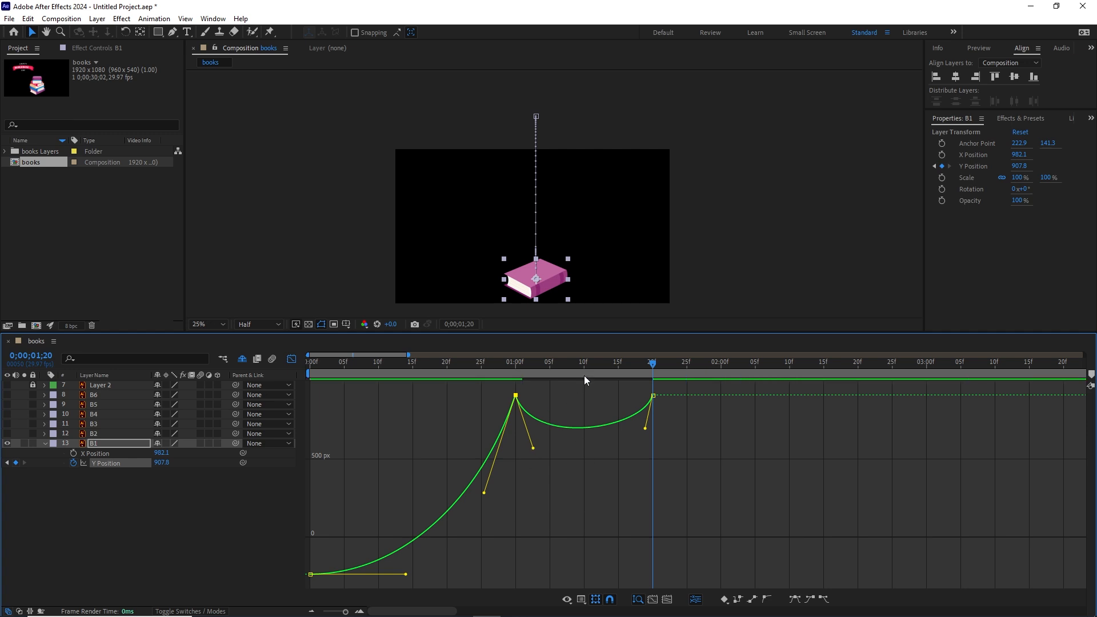
Step: Fine-tune the bounce handle so B1's Y Position is about 718 at 0;00;01;10, and close the Graph Editor with the time at 0;00;01;20
left_click_drag(654, 366, 583, 381)
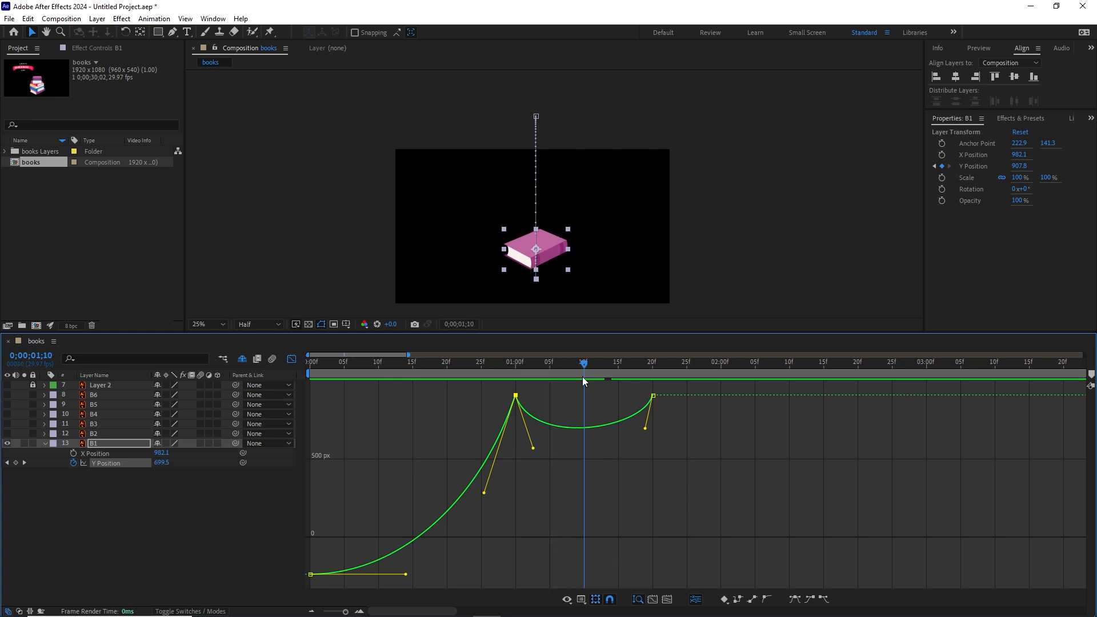
left_click_drag(530, 447, 513, 392)
left_click(526, 437)
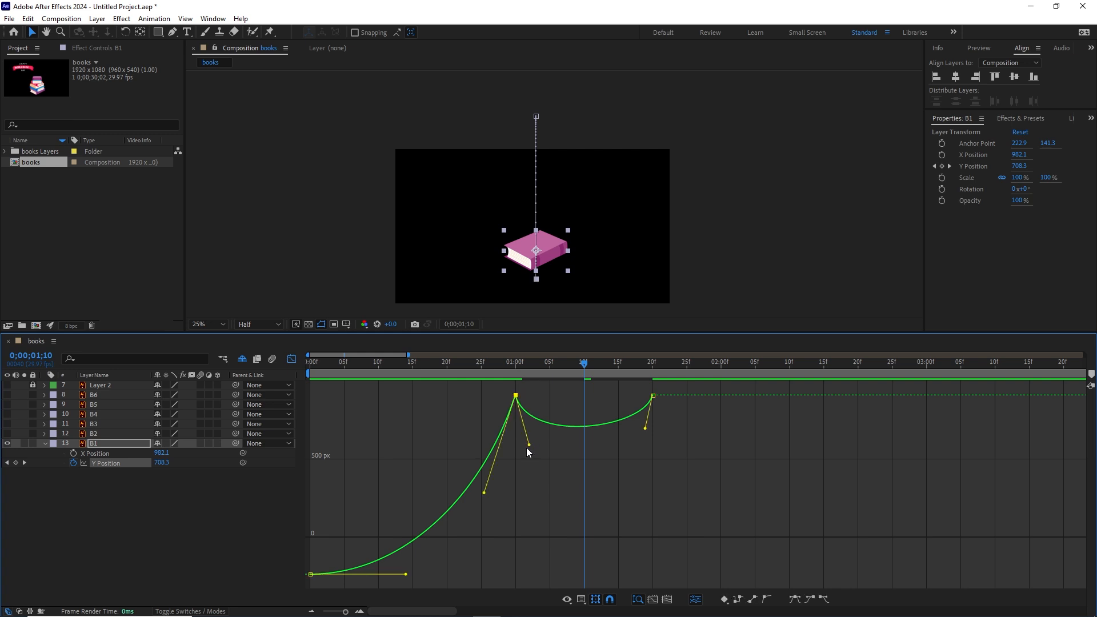
left_click_drag(527, 444, 528, 438)
left_click_drag(527, 437, 529, 440)
scroll(618, 255, "down", 1)
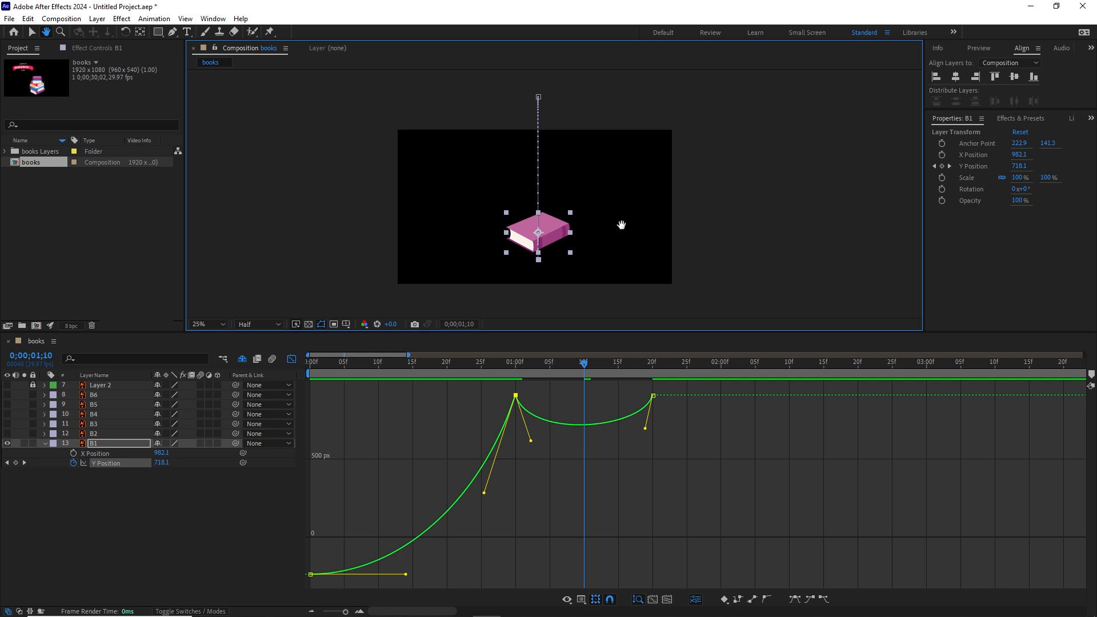
left_click_drag(584, 362, 653, 374)
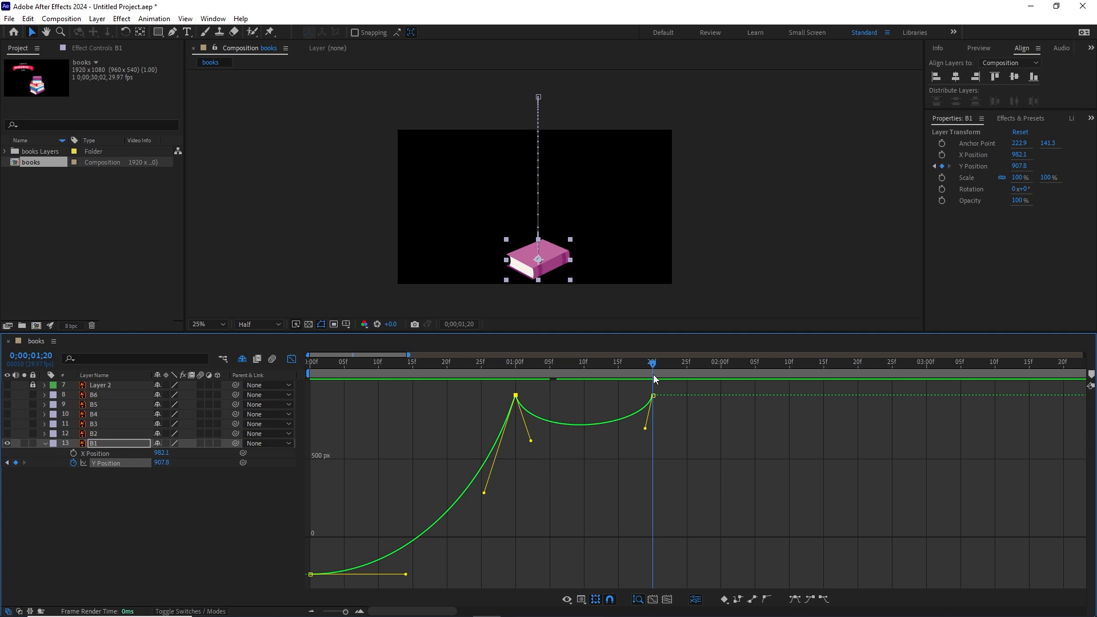
left_click(290, 359)
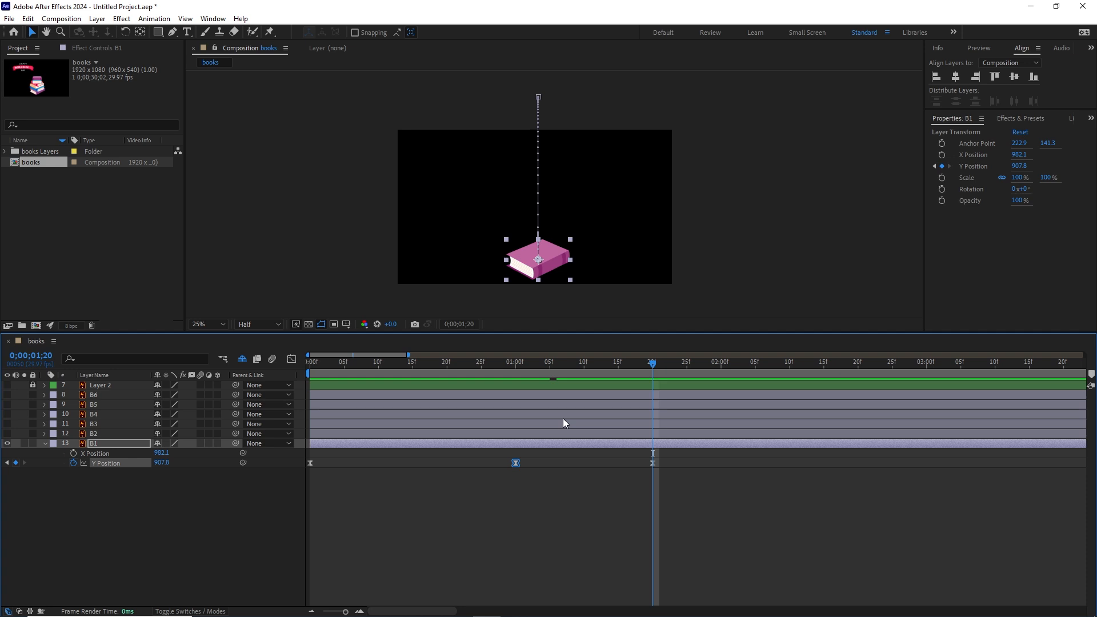
Step: Add a Y Position keyframe for B1 at 0;00;02;05 with the resting value 907.8
key("shift+Page_Down")
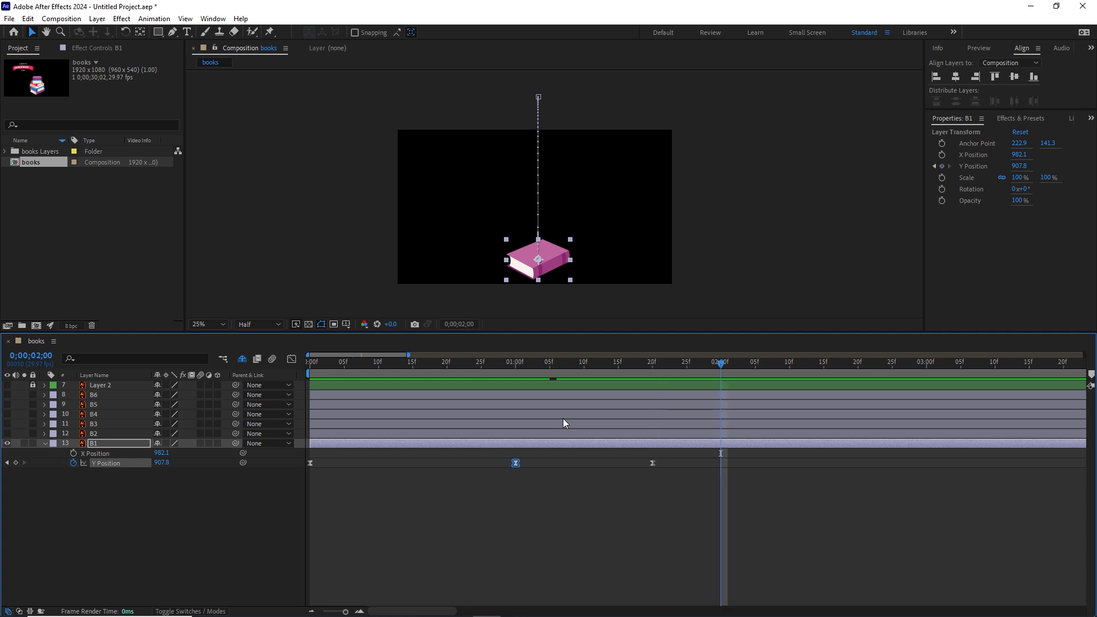
key("Page_Down")
key("Page_Down")
key("Page_Down")
key("Page_Down")
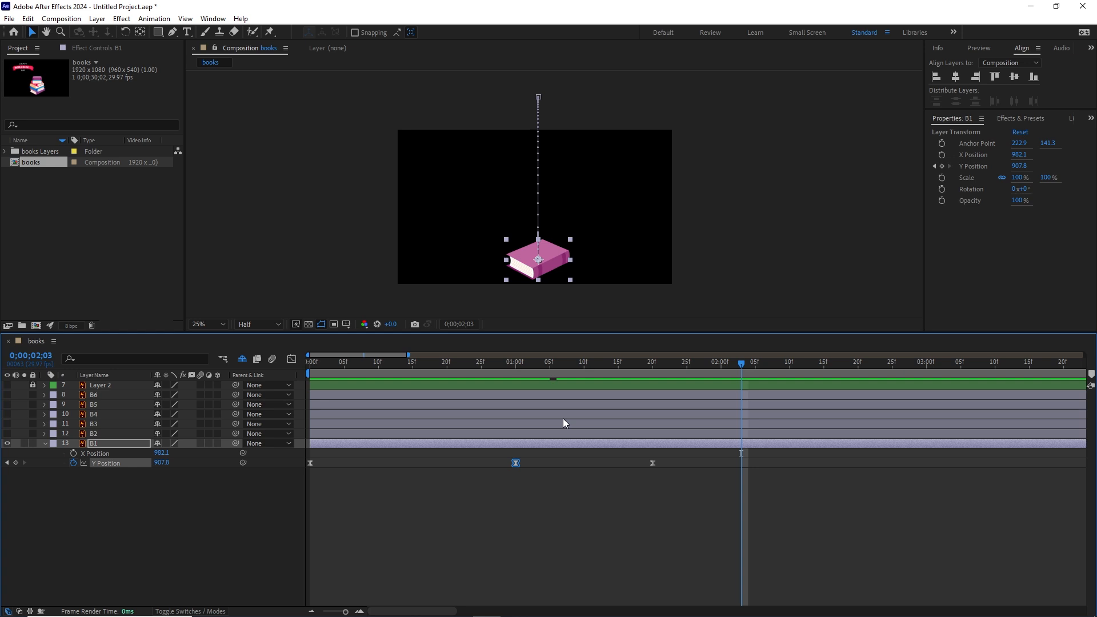
key("Page_Down")
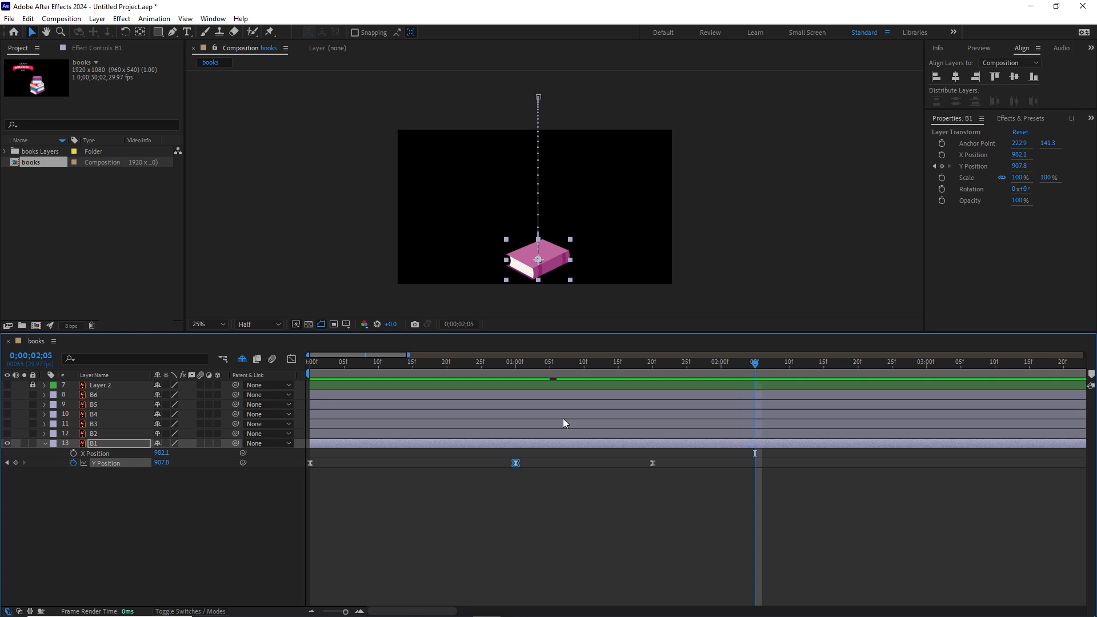
left_click(15, 463)
left_click(768, 457)
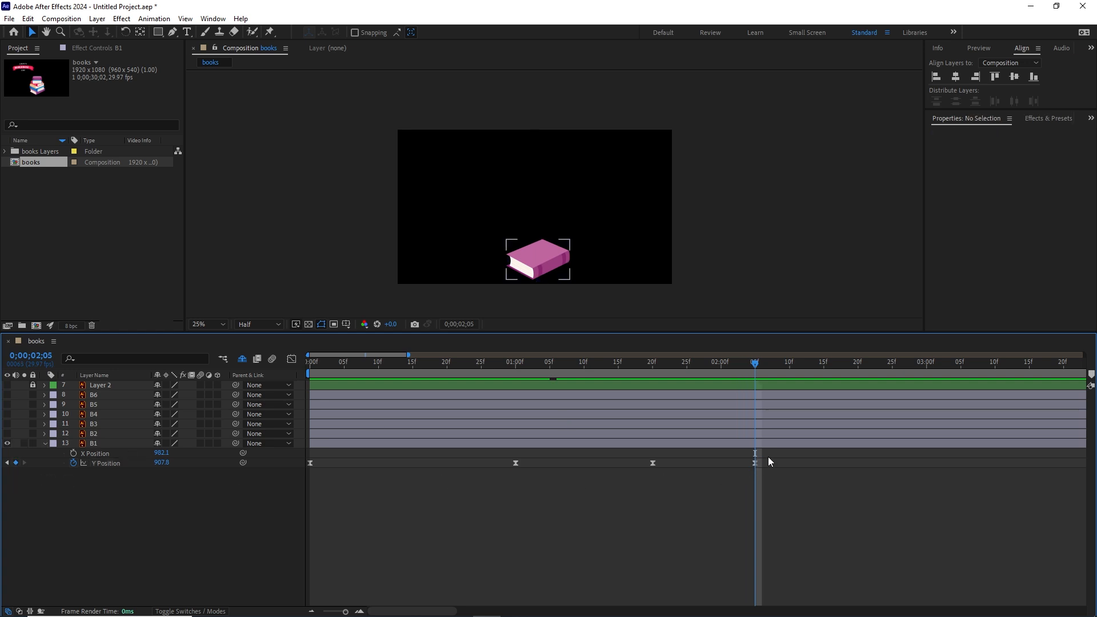
Step: Bend B1's Y Position curve between 0;00;01;20 and 0;00;02;05 into a smaller bounce arc reaching about 850, and leave the Graph Editor
left_click_drag(783, 462, 309, 476)
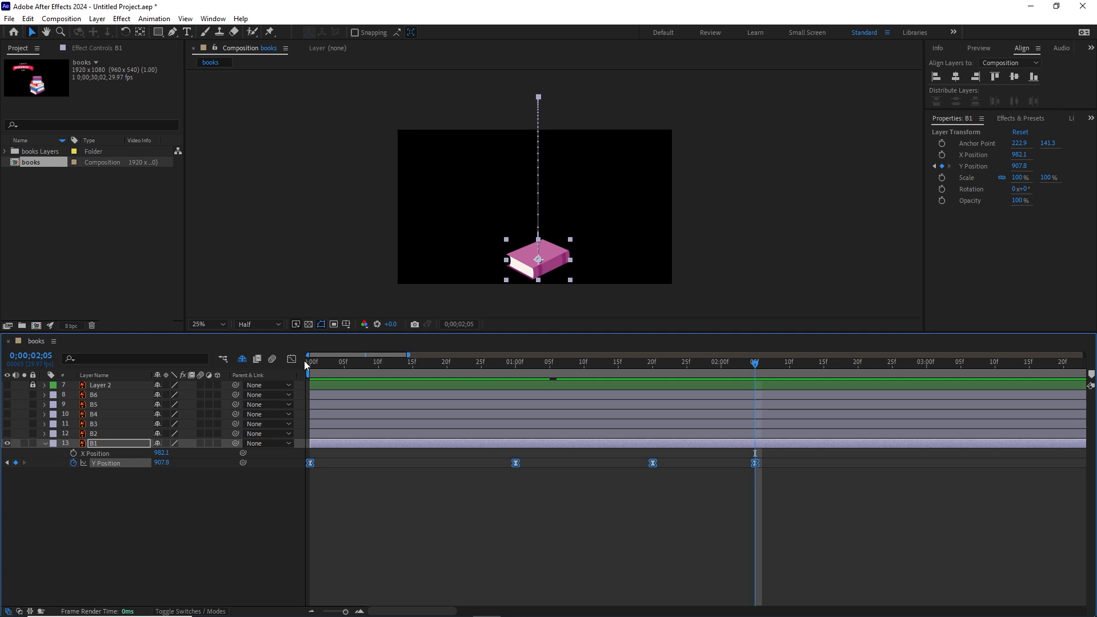
left_click(294, 361)
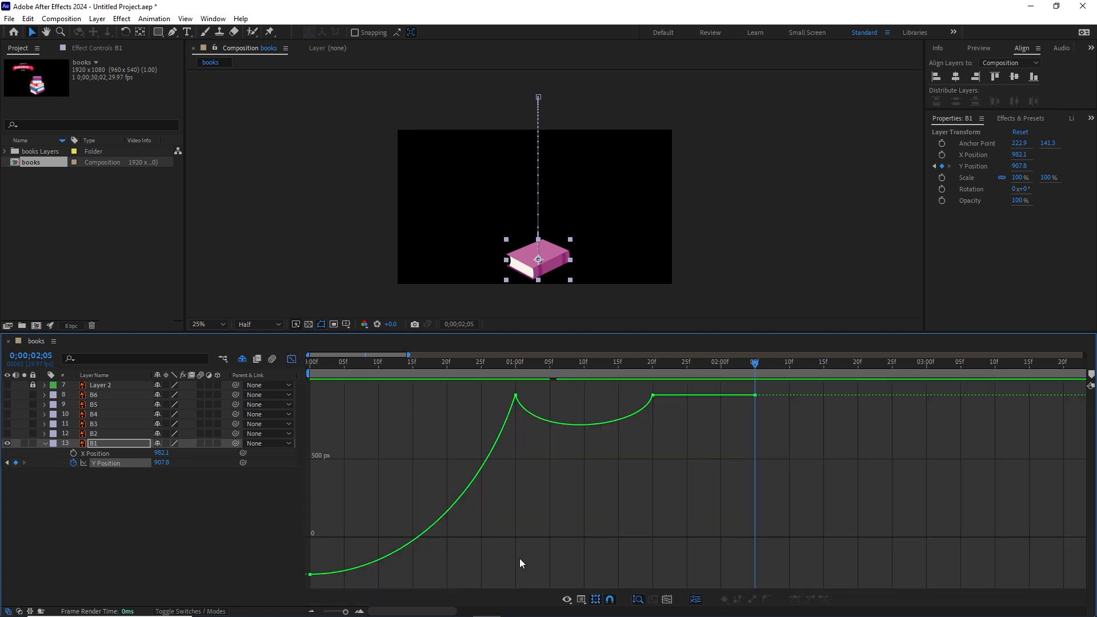
left_click(360, 611)
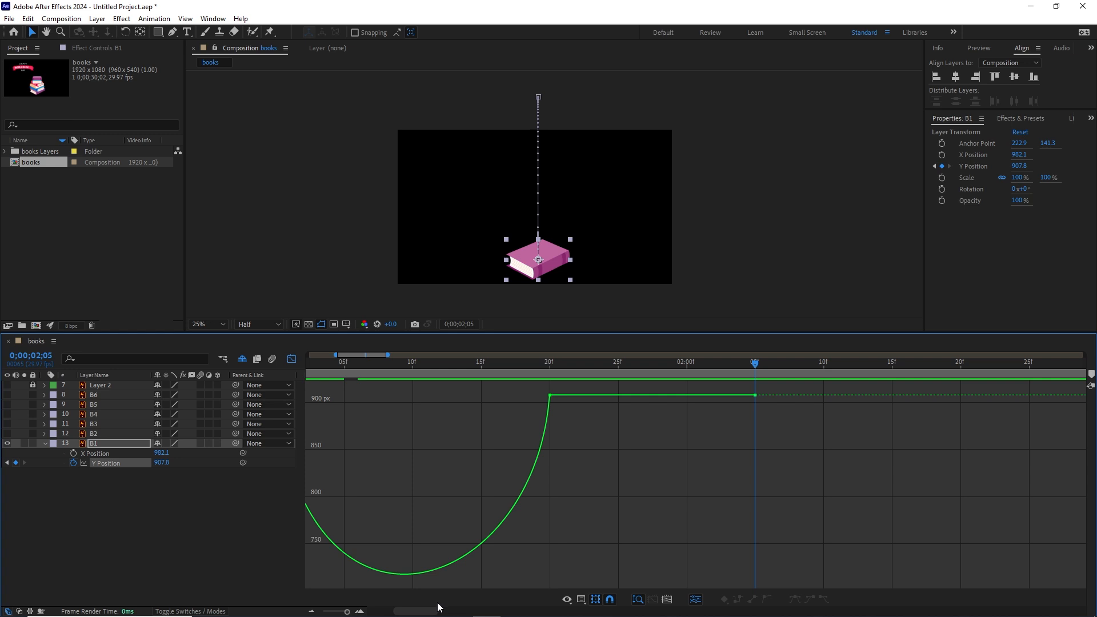
left_click_drag(429, 612, 426, 614)
left_click_drag(590, 391, 604, 444)
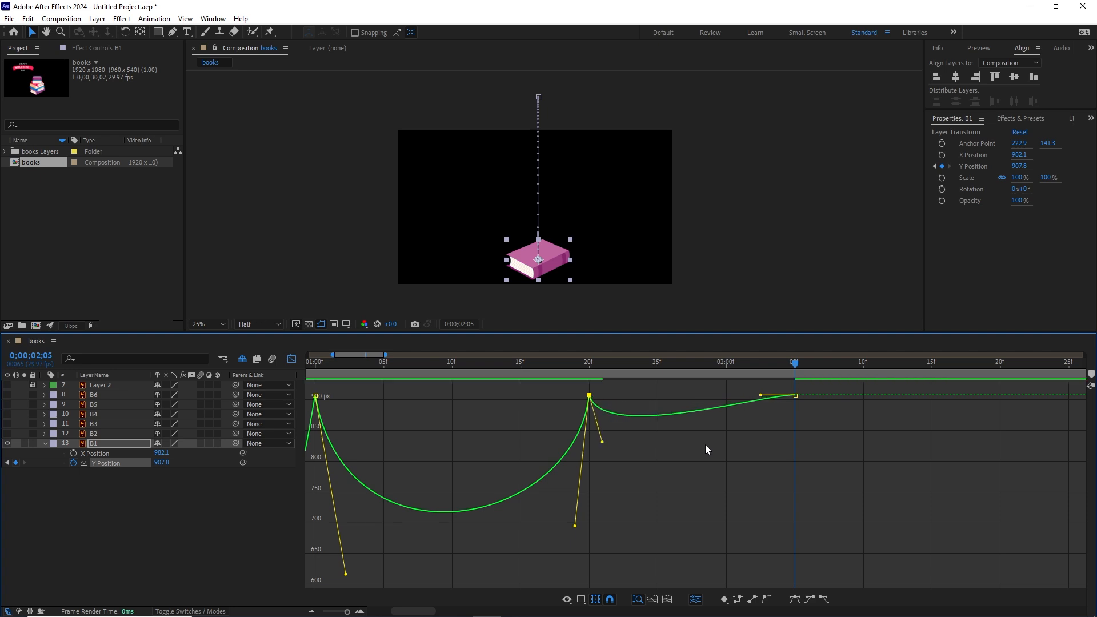
left_click_drag(811, 444, 790, 448)
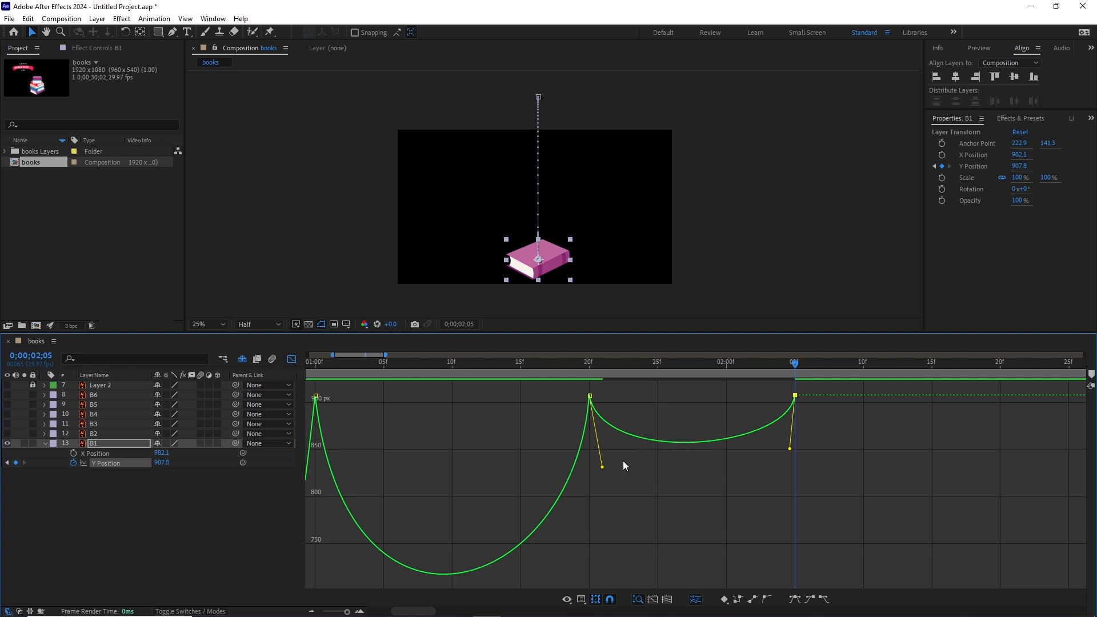
left_click(605, 469)
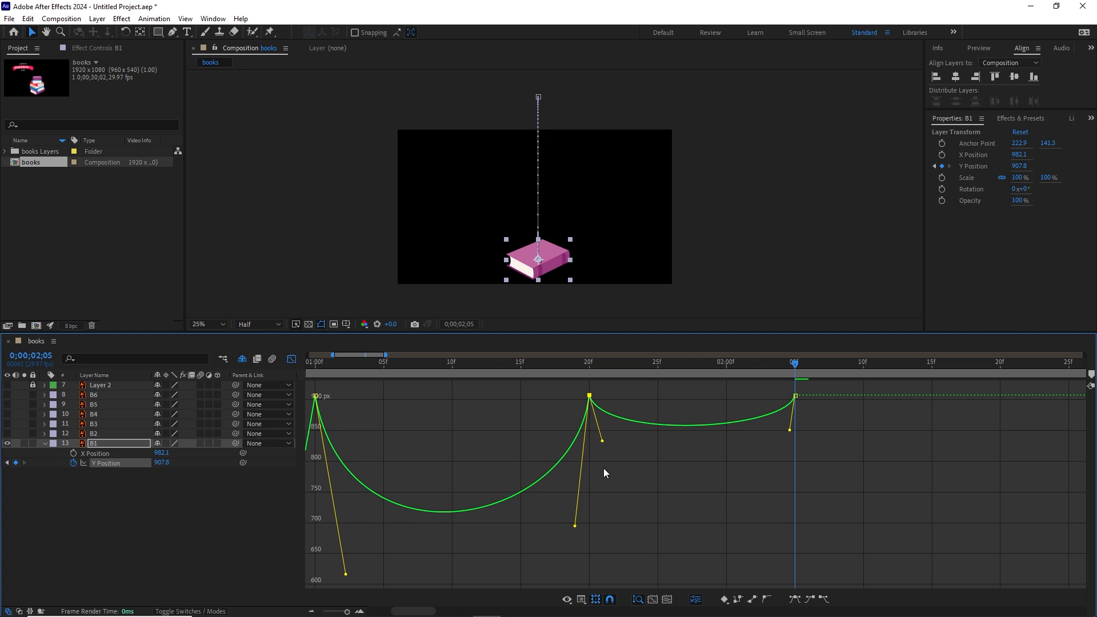
left_click(795, 395)
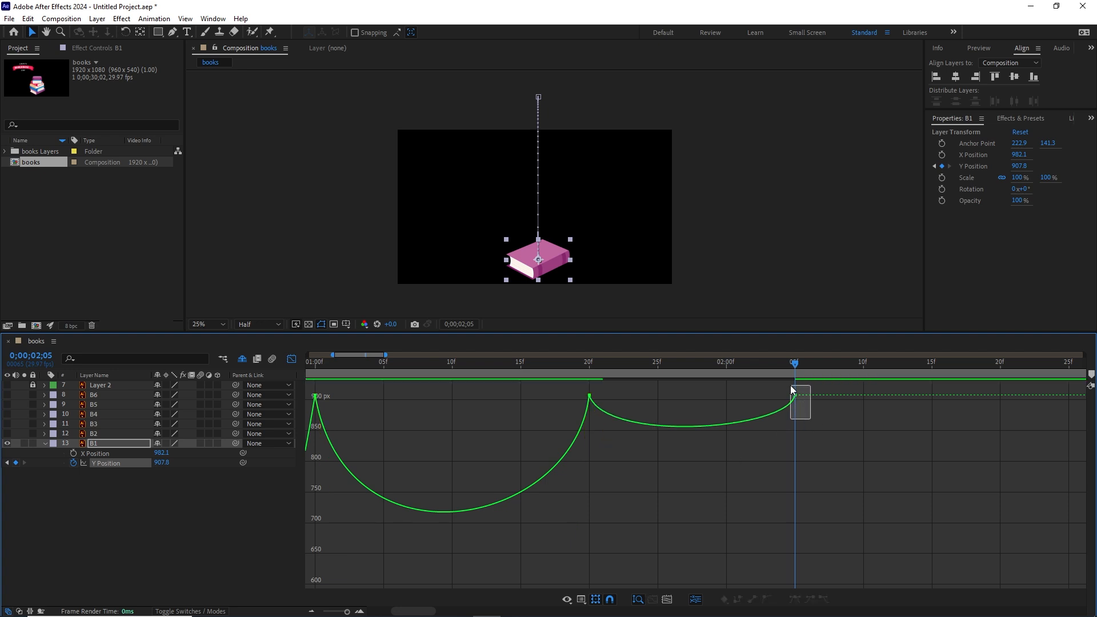
left_click_drag(790, 457, 786, 468)
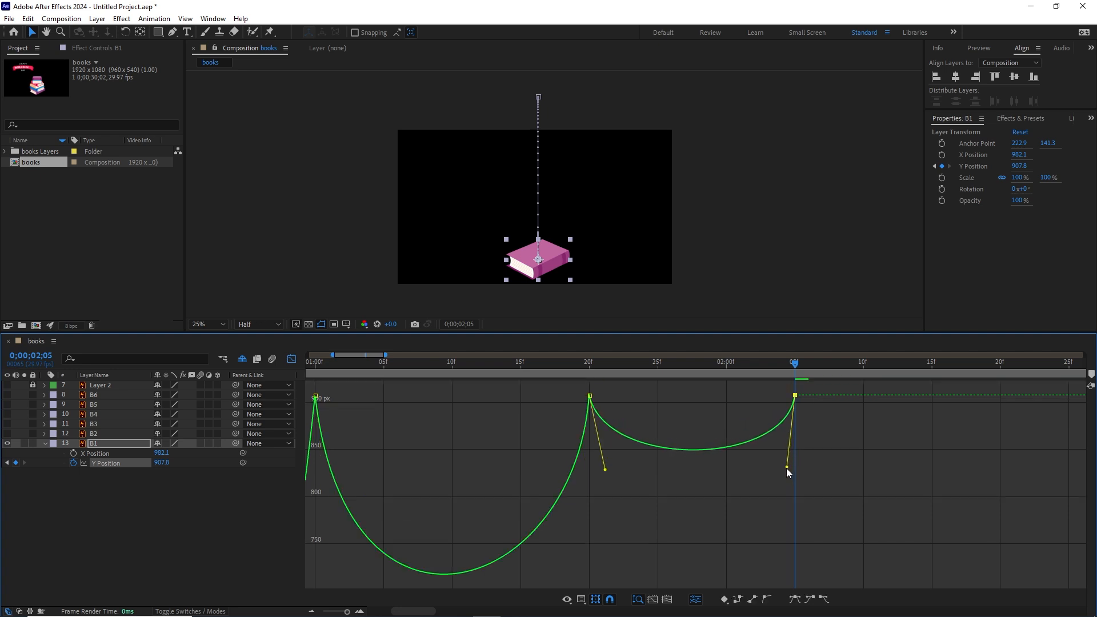
left_click(291, 360)
Step: Preview B1's fall and its two bounces from the start of the composition
left_click_drag(347, 611, 319, 612)
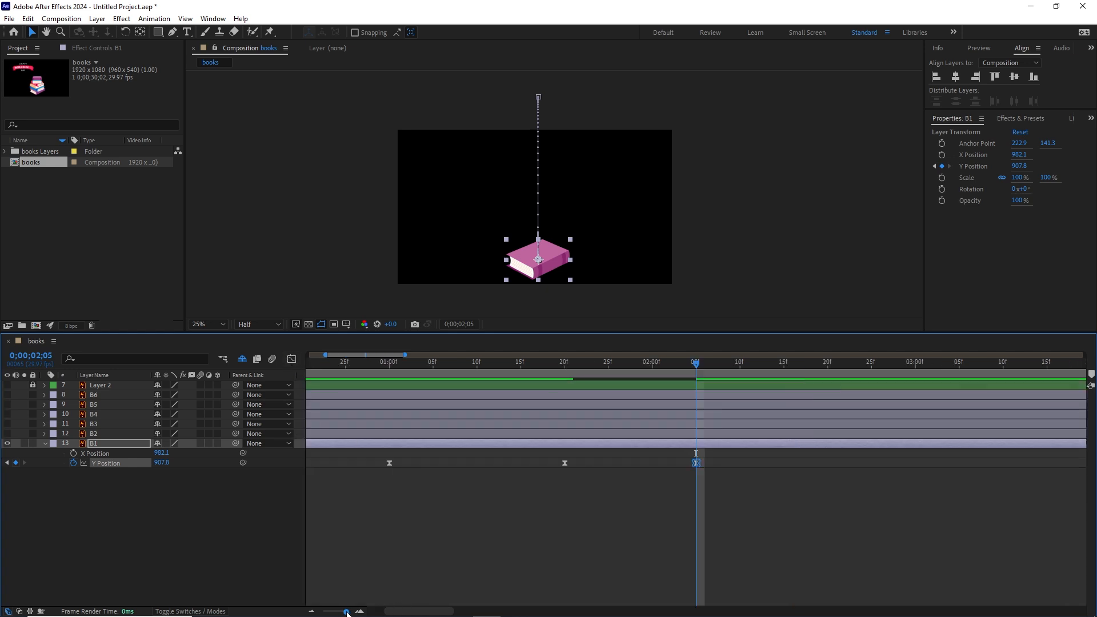
left_click_drag(365, 366, 307, 368)
key("space")
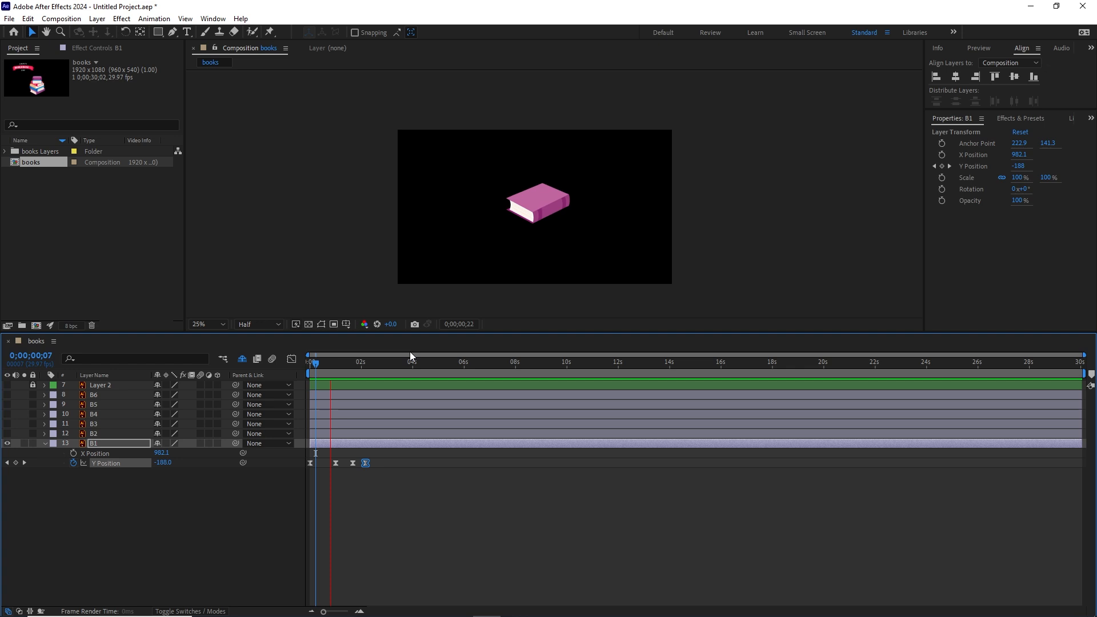
key("space")
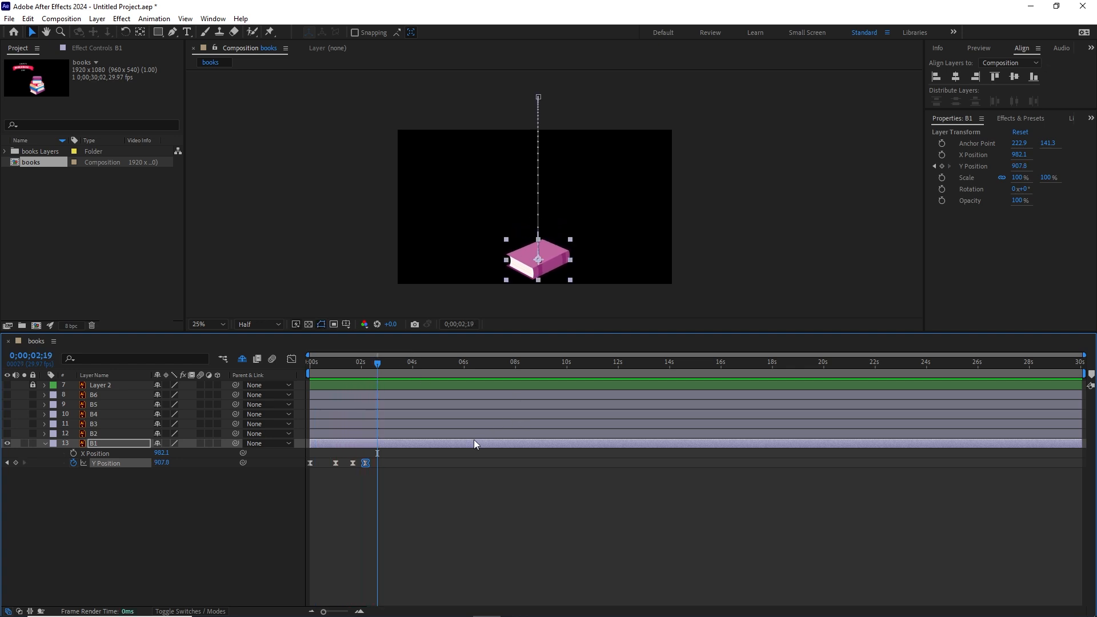
Step: Copy all four of B1's Y Position keyframes and return the time to 0;00;00;00
left_click(360, 610)
left_click(359, 610)
left_click_drag(465, 605, 359, 607)
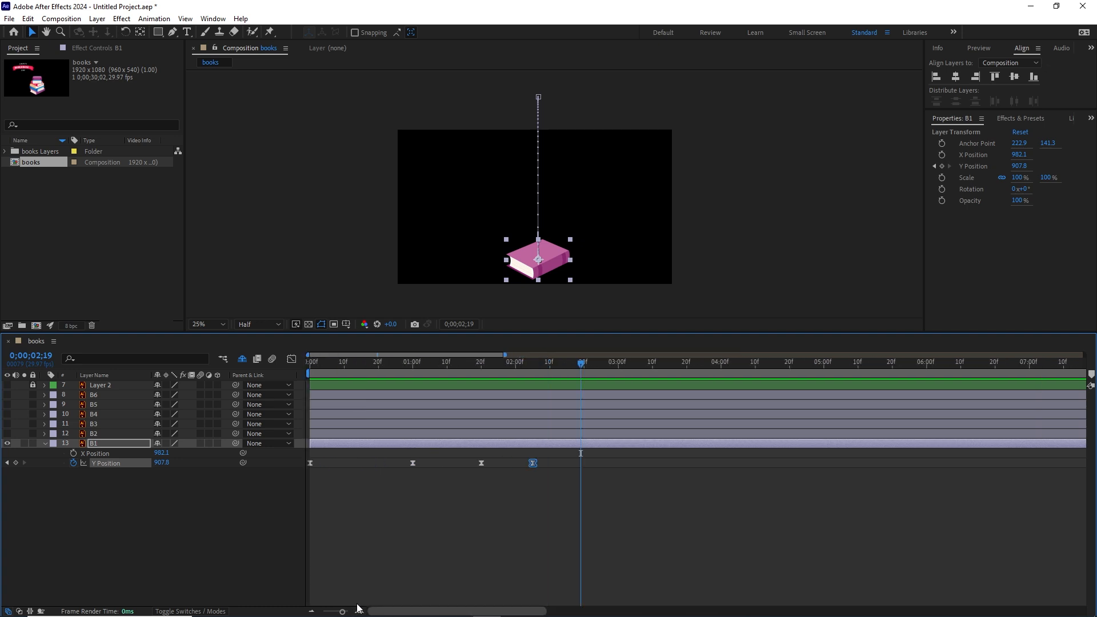
left_click(560, 460)
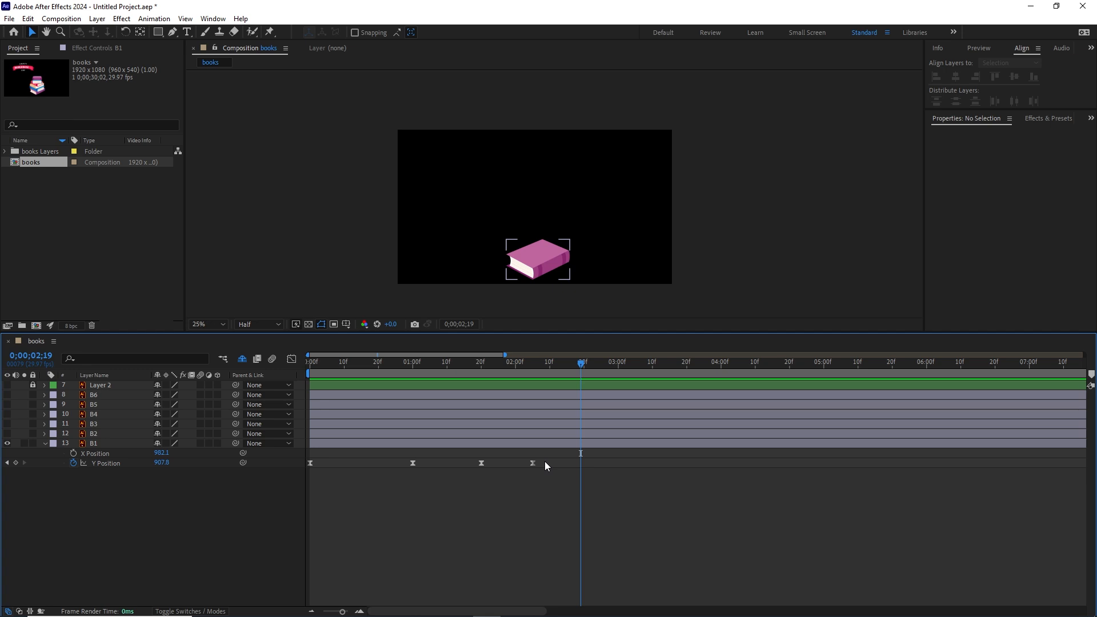
left_click_drag(545, 460, 303, 476)
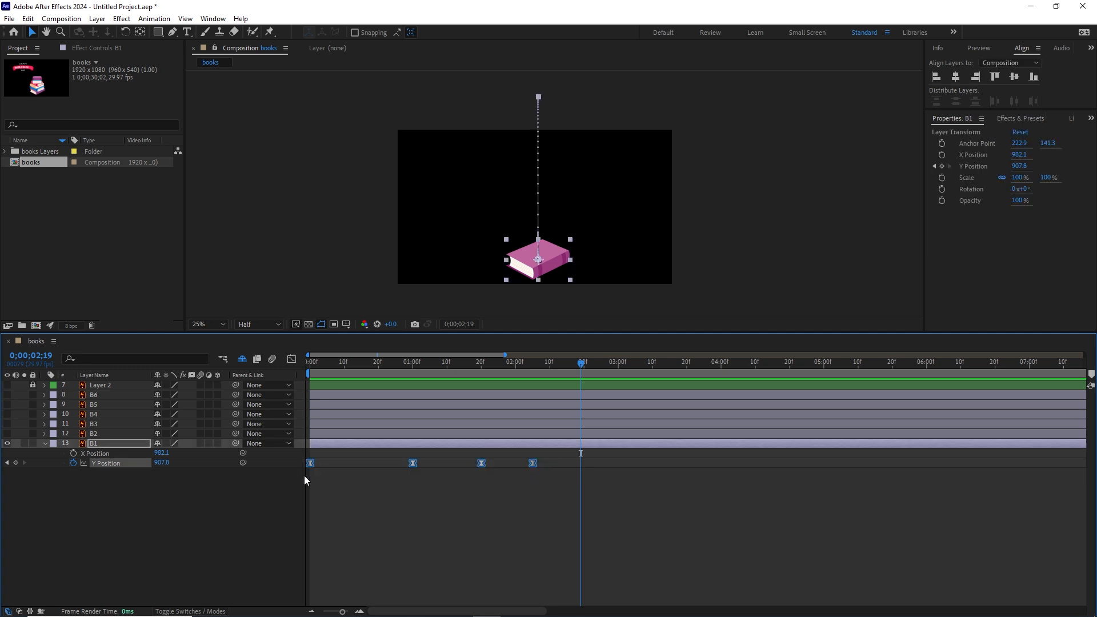
left_click_drag(580, 368, 305, 394)
Step: Make layer B2 visible and separate the dimensions of its Position property
left_click(94, 434)
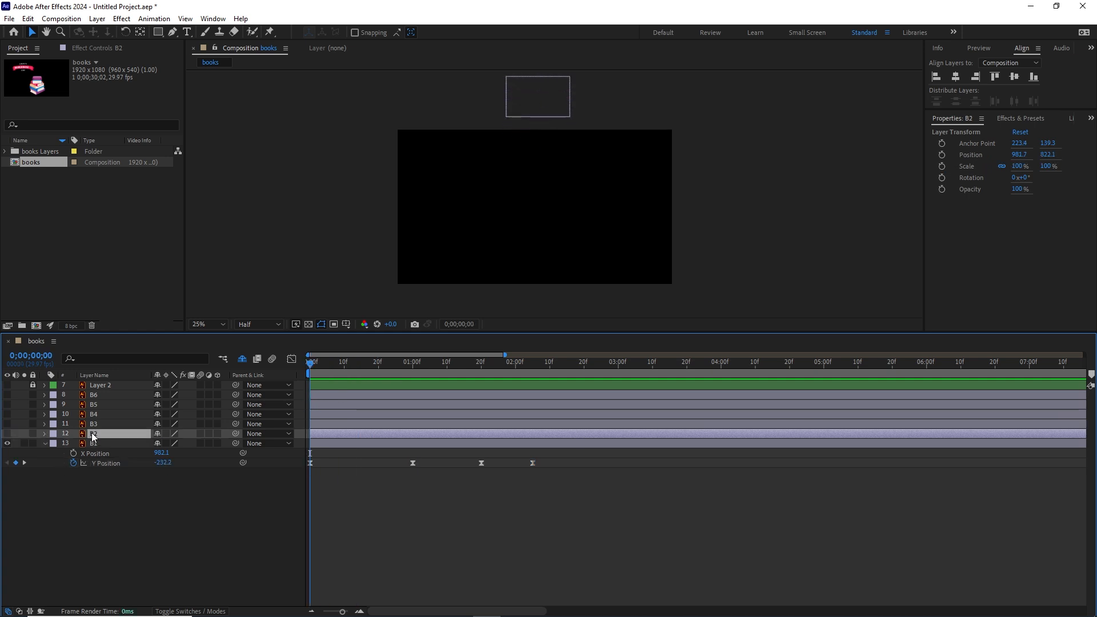
left_click(7, 434)
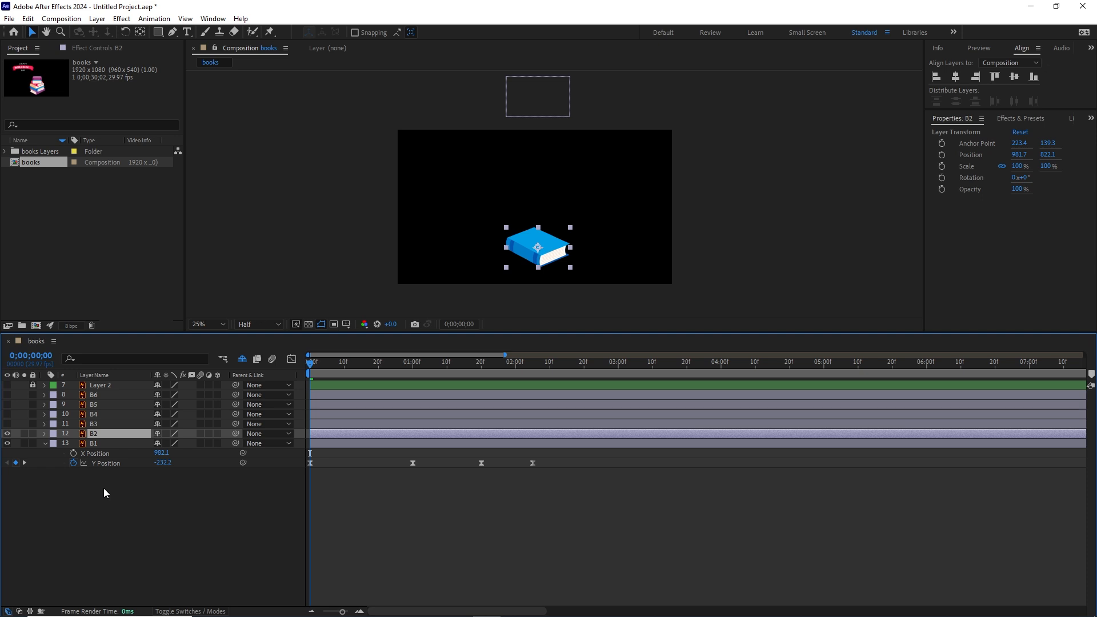
key("p")
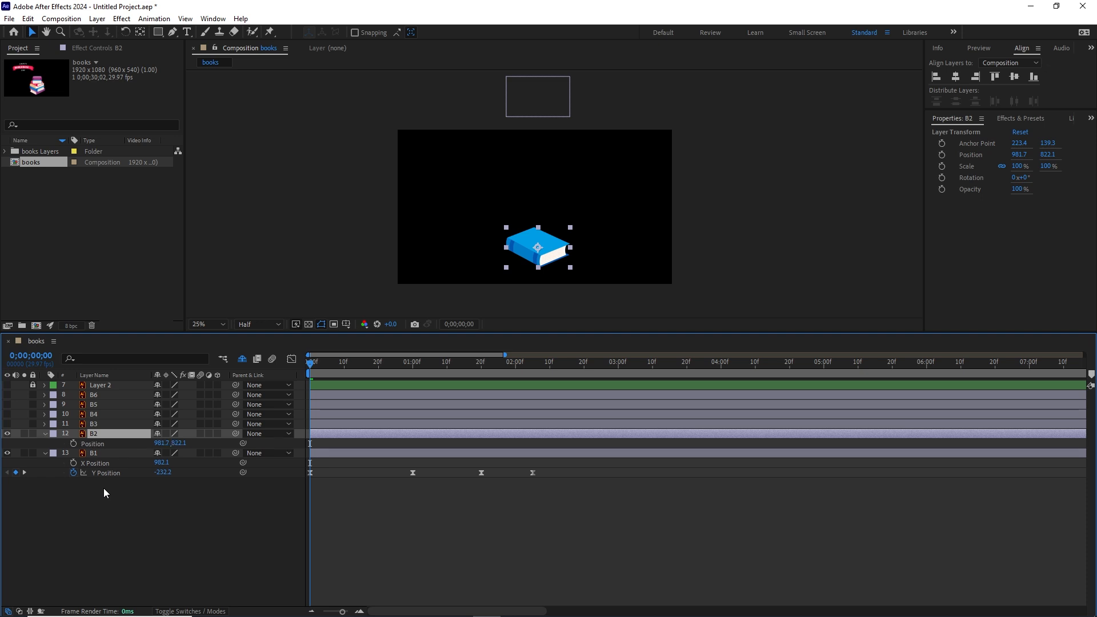
key("Return")
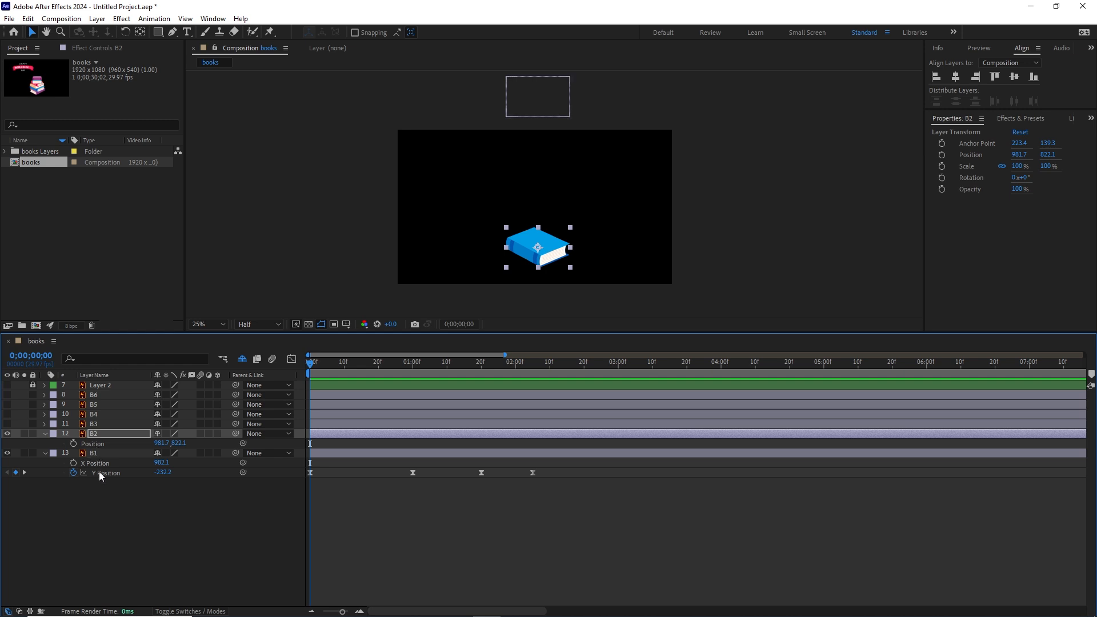
right_click(89, 444)
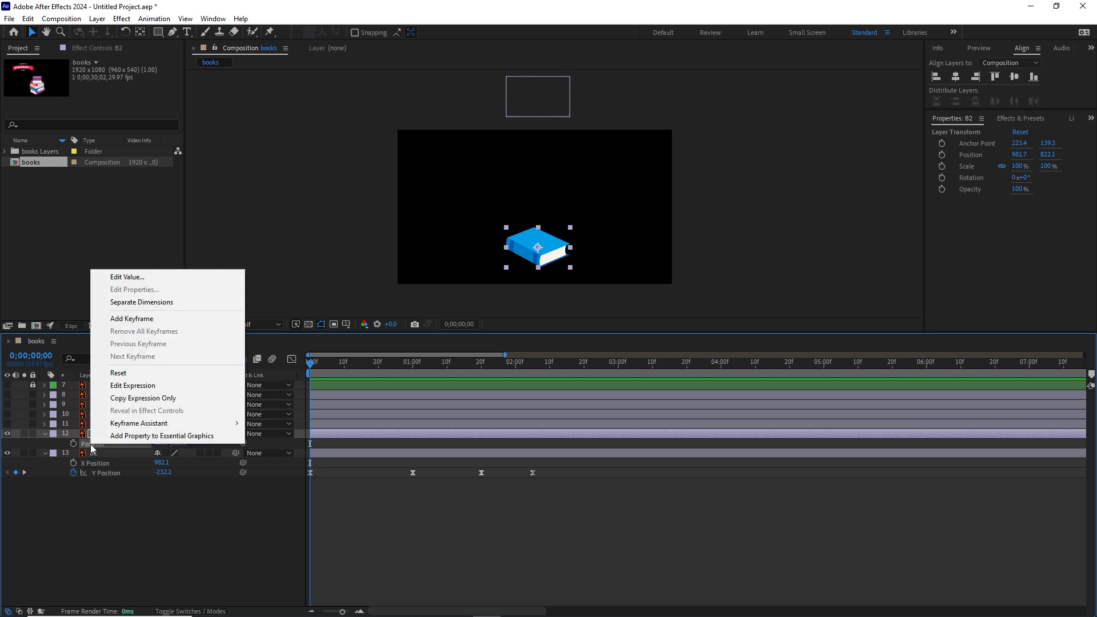
left_click(139, 303)
Step: Paste the copied Y Position keyframes onto B2 at 0;00;00;00 and move the time to the last keyframe at 0;00;02;05
left_click(97, 433)
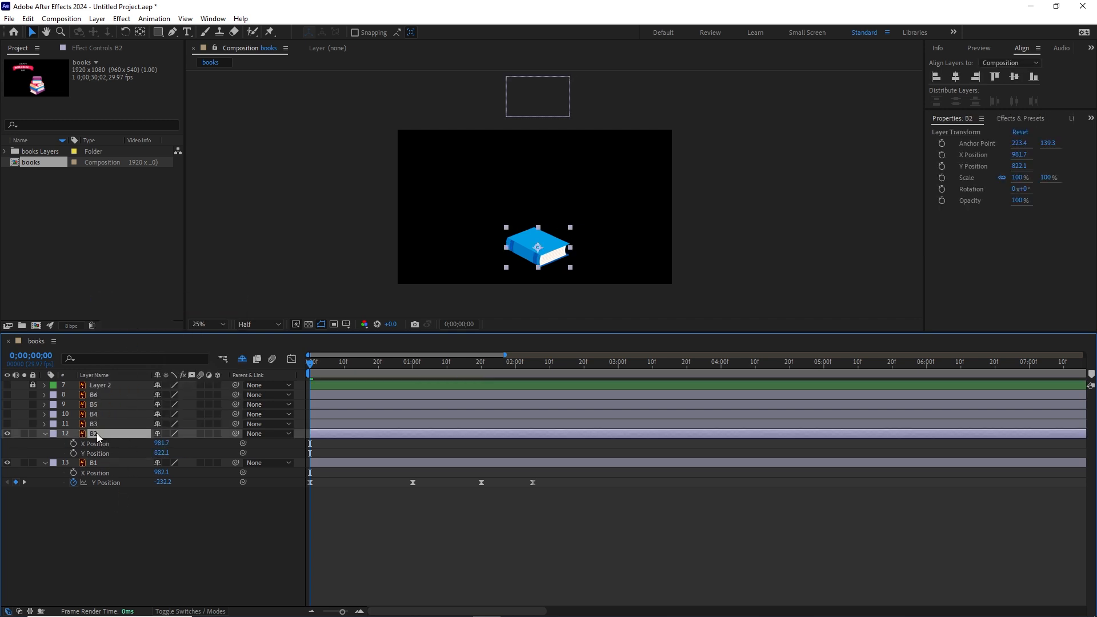
key("ctrl+v")
left_click_drag(313, 370, 532, 373)
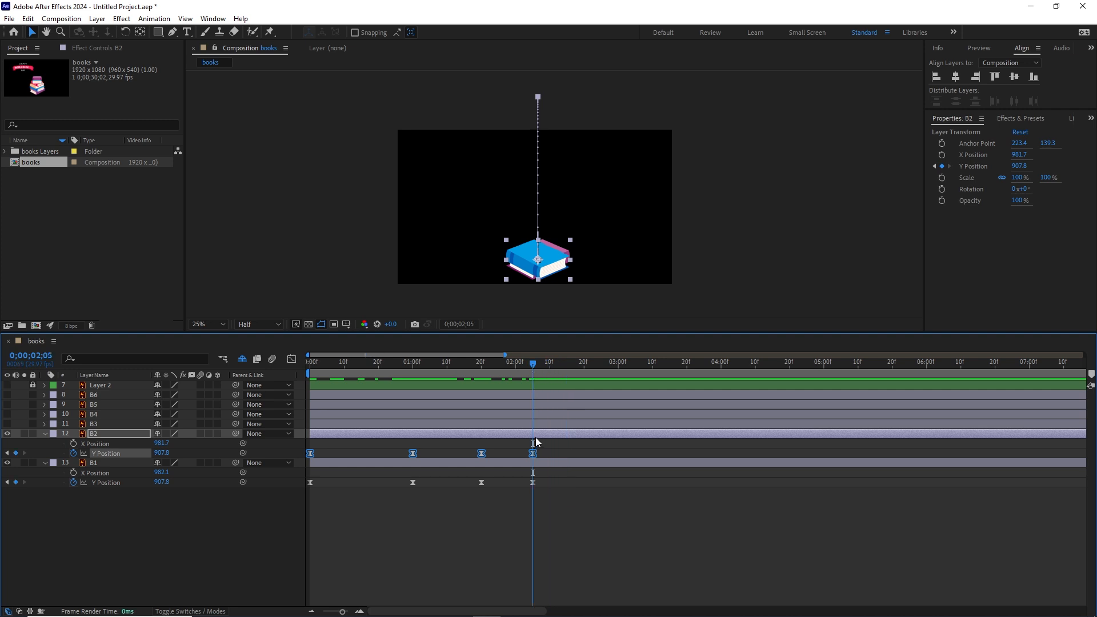
Step: Try raising B2 with all four Y Position keyframes selected so that it rests on top of B1
key("shift+Up")
key("shift+Up")
key("shift+Up")
key("shift+Up")
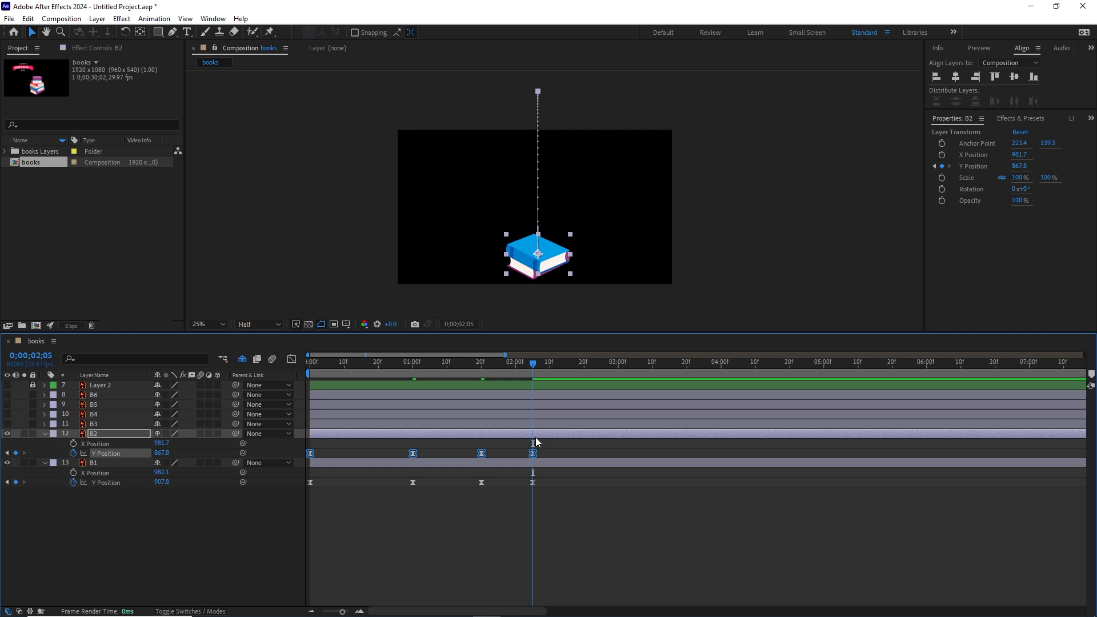
key("shift+Up")
key("shift+Up")
key("shift+Up")
key("shift+Up")
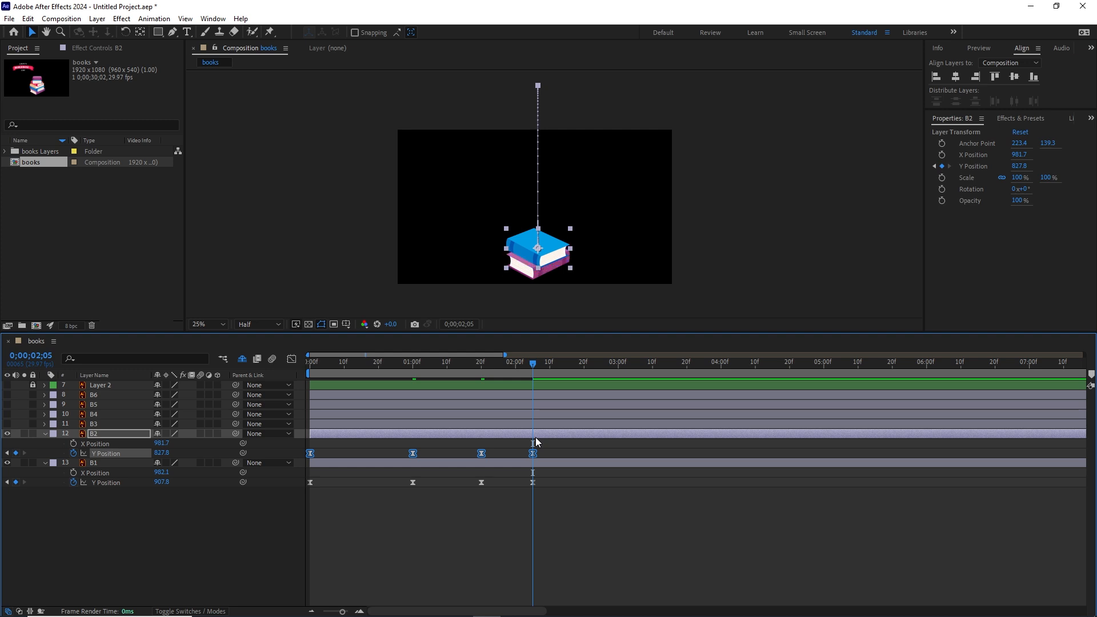
key("Up")
key("Up")
key("Up")
key("Up")
Step: Undo the upward nudges of B2, back to the pasted Y Position values
key("ctrl+z")
key("ctrl+z")
key("ctrl+z")
key("ctrl+z")
key("ctrl+z")
key("ctrl+z")
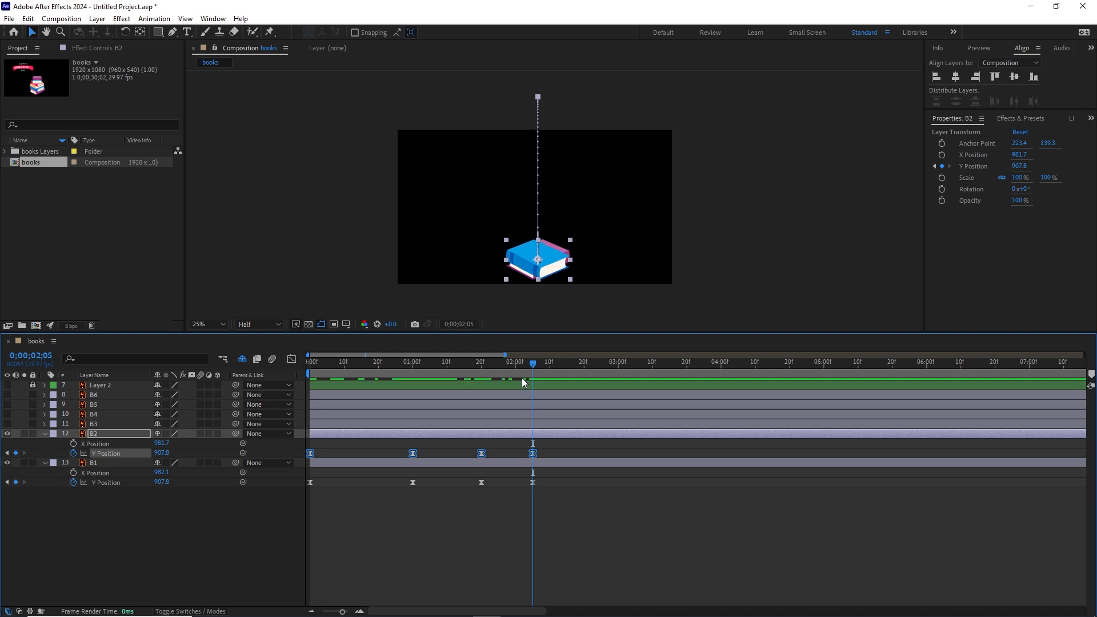
Step: Try raising B2's Y Position to 809.5 at 0;00;01;27, undo it, and return the time to 0;00;02;05
left_click_drag(534, 357, 506, 371)
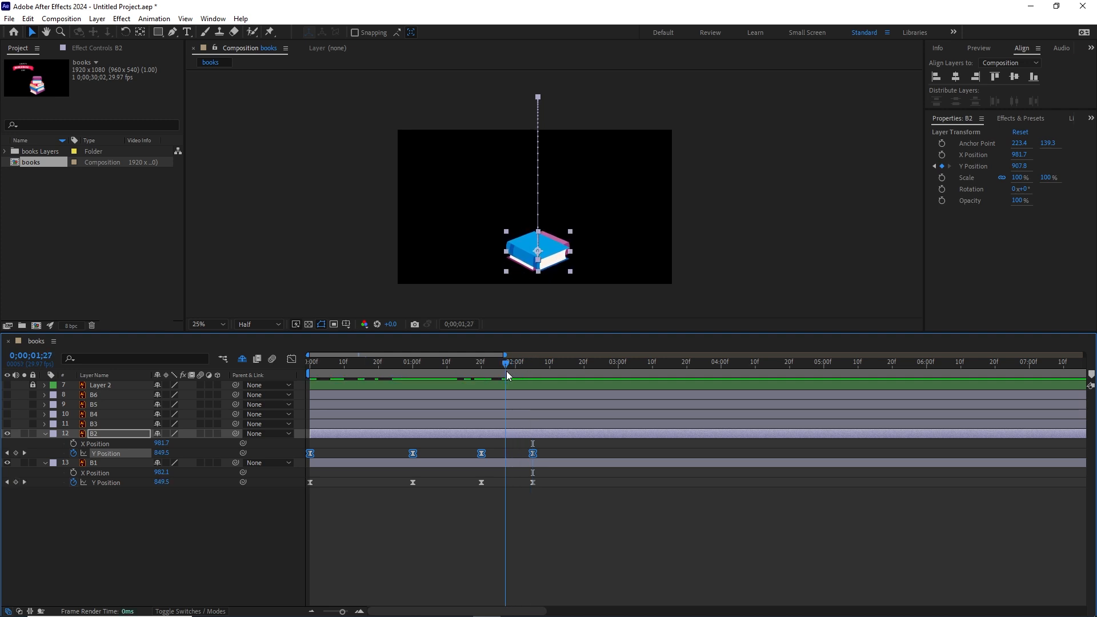
key("shift+Up")
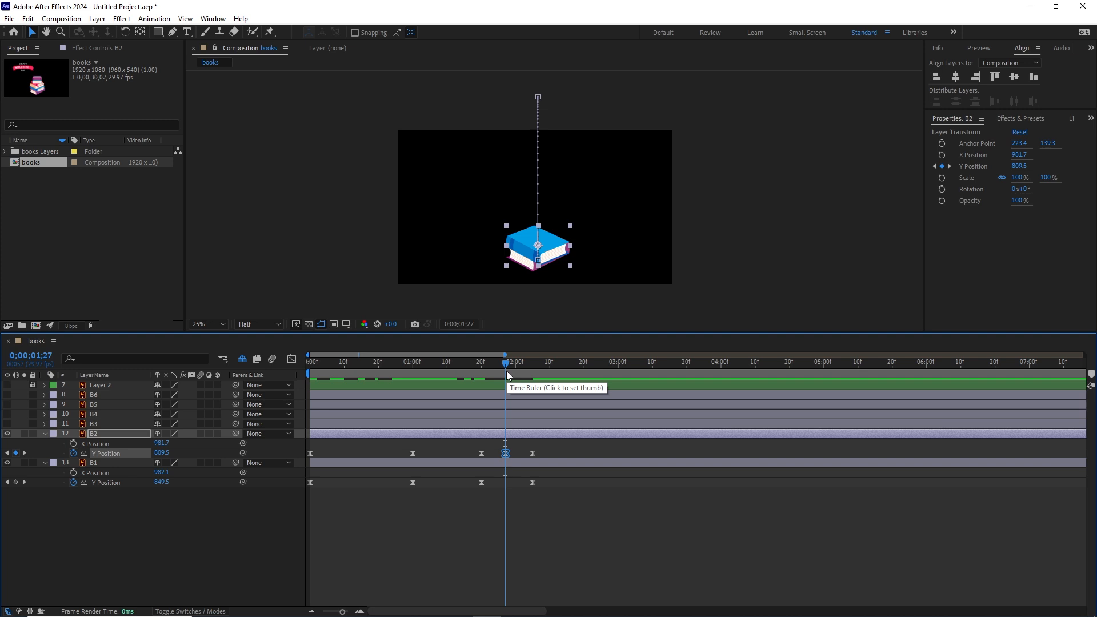
key("ctrl+z")
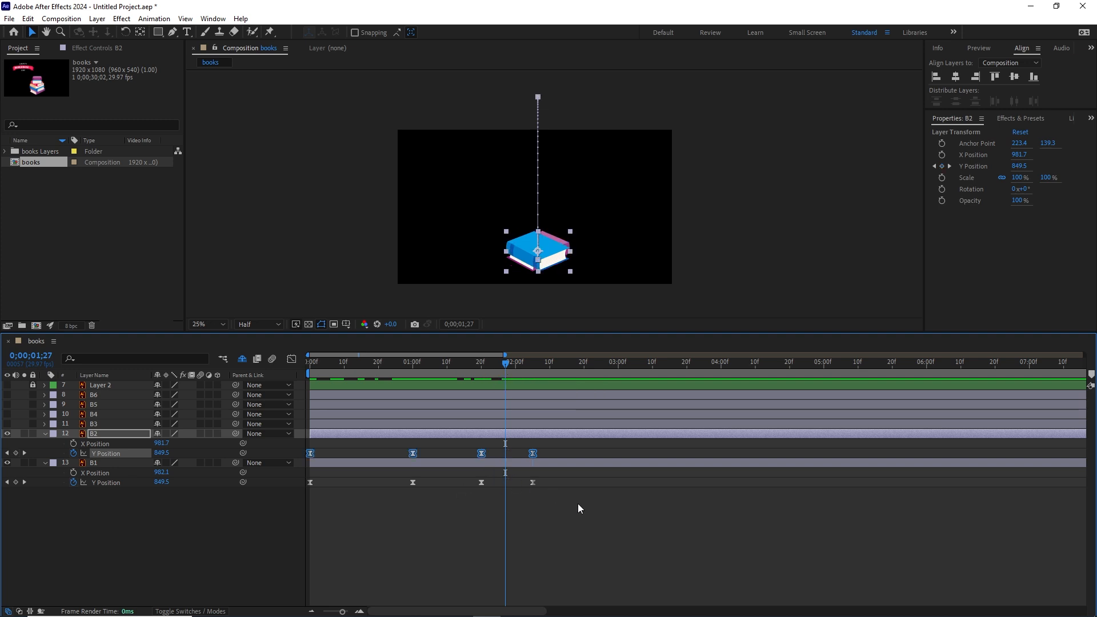
left_click_drag(511, 362, 533, 363)
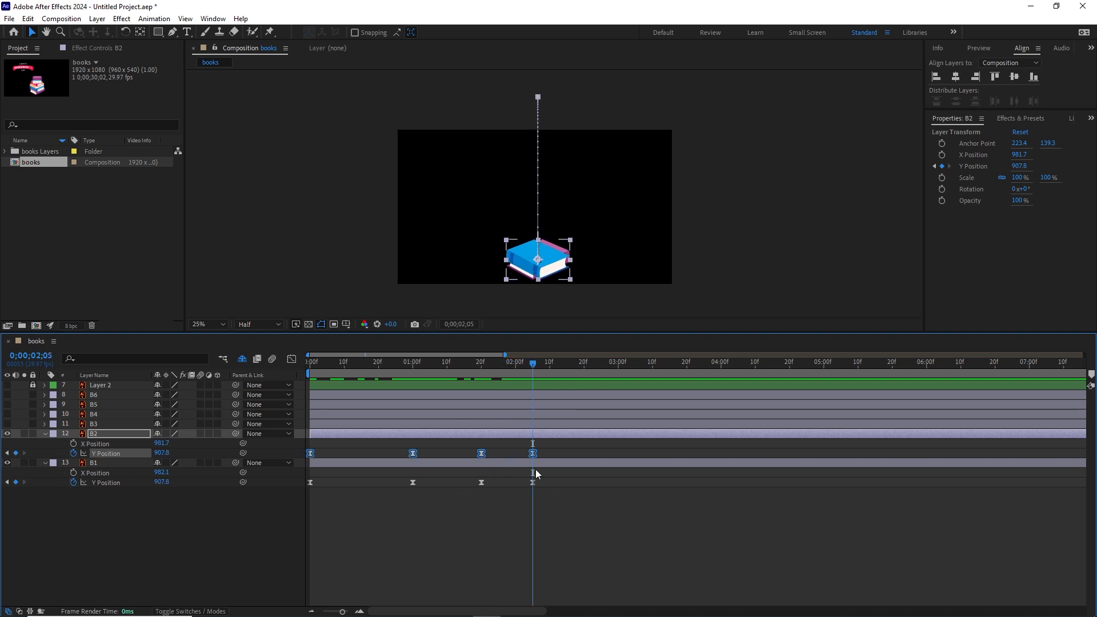
Step: Raise all four of B2's Y Position keyframes together until the value at 0;00;02;05 is 831.8, seating the book on B1
key("shift+Up")
key("shift+Up")
key("shift+Up")
key("shift+Up")
key("shift+Up")
key("shift+Up")
key("shift+Up")
key("shift+Up")
key("shift+Up")
key("shift+Up")
key("shift+Up")
key("Up")
key("Up")
key("Up")
key("Up")
key("Up")
key("Up")
key("shift+Down")
key("shift+Down")
key("shift+Down")
key("shift+Down")
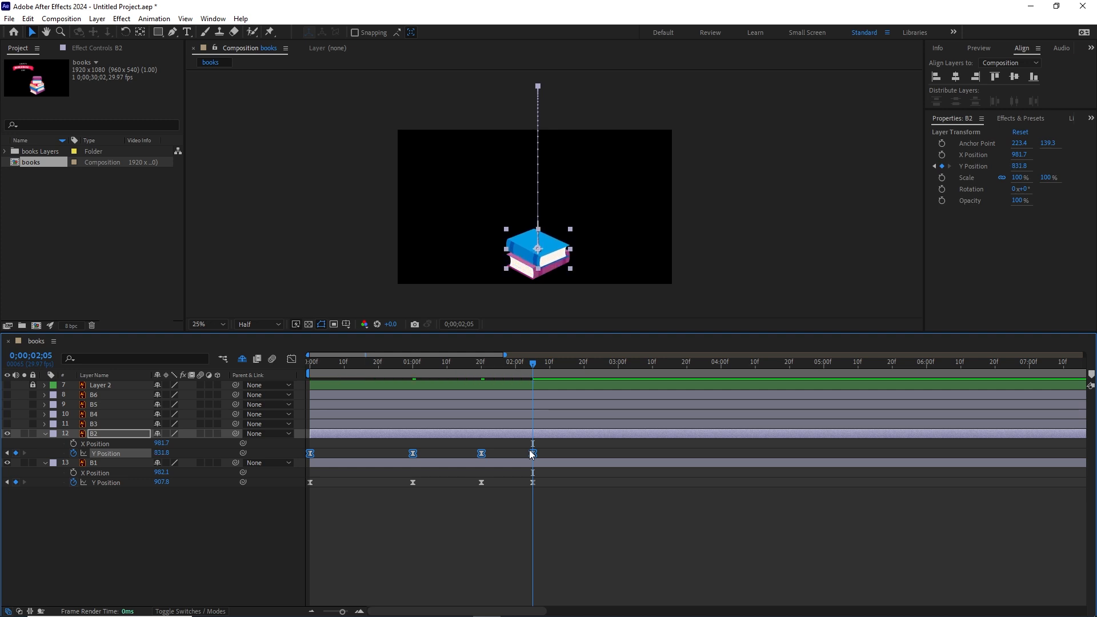
Step: Copy B2's four Y Position keyframes, then separate B3's Position dimensions and paste them onto its Y Position
left_click(550, 453)
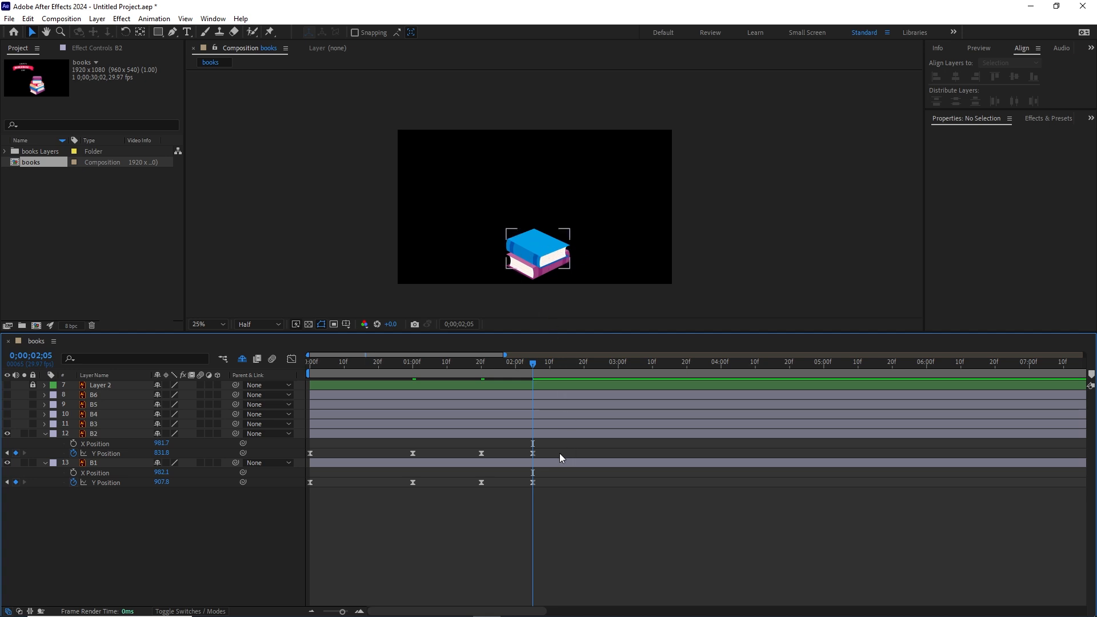
left_click_drag(551, 455, 299, 469)
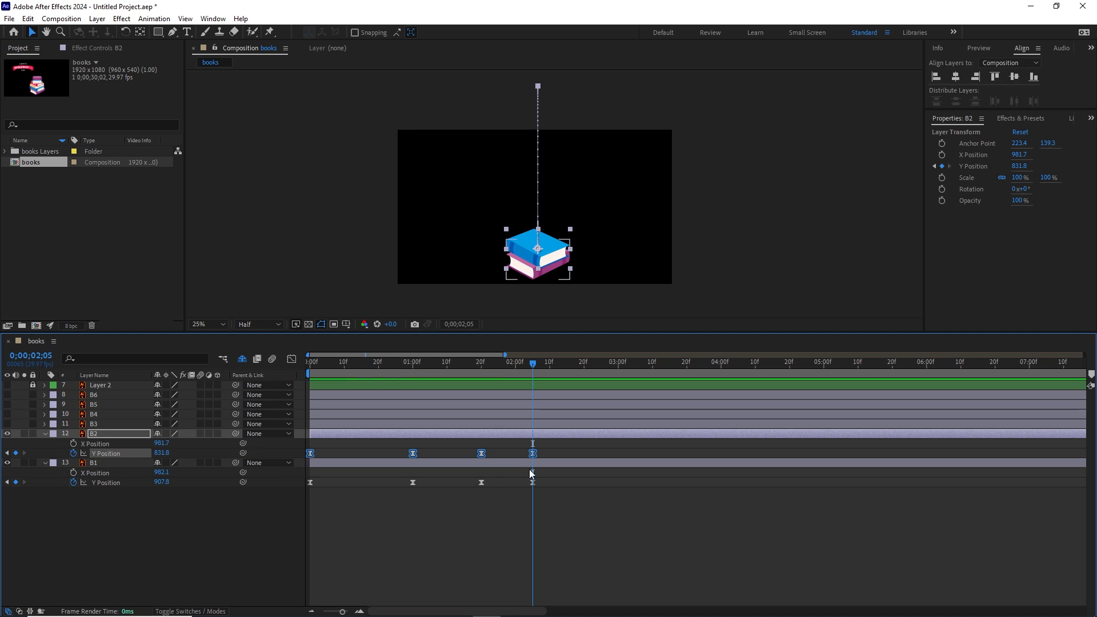
left_click(96, 425)
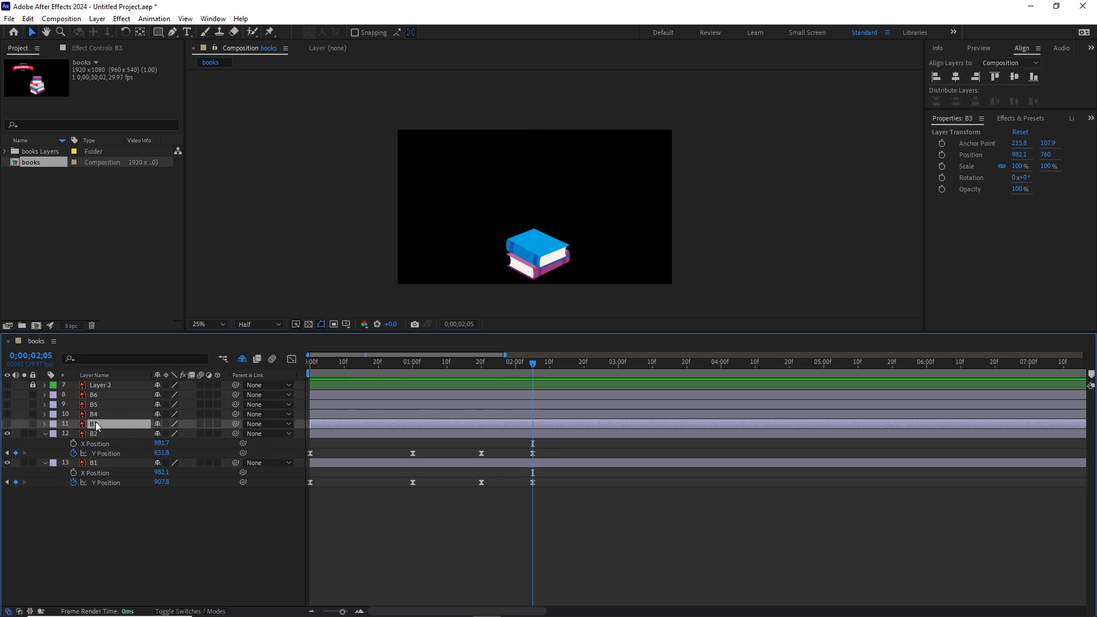
key("p")
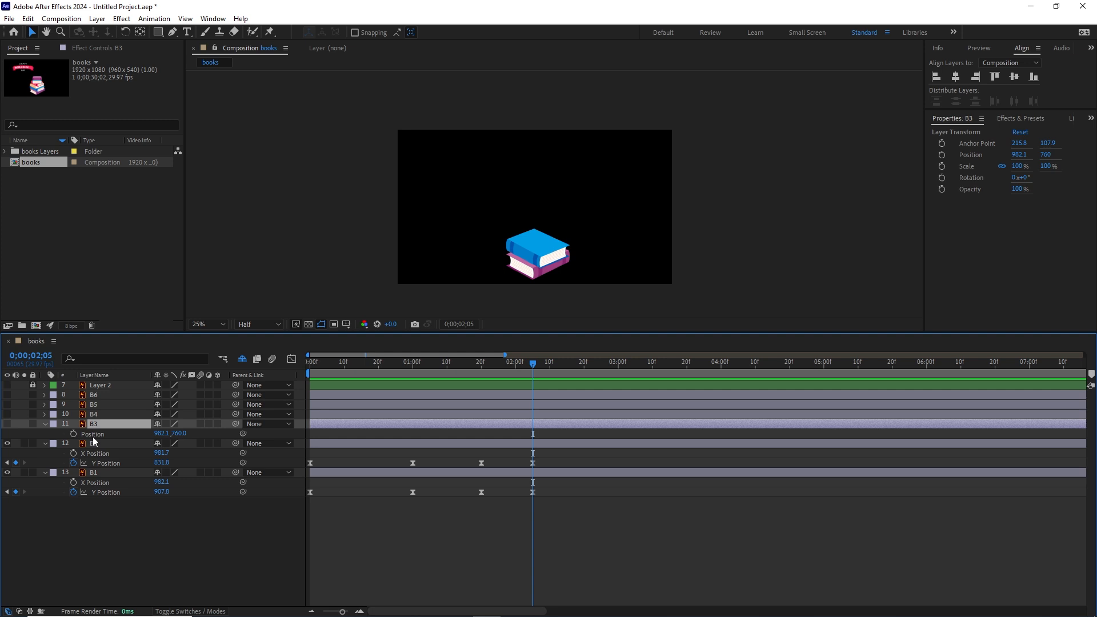
right_click(93, 434)
left_click(146, 474)
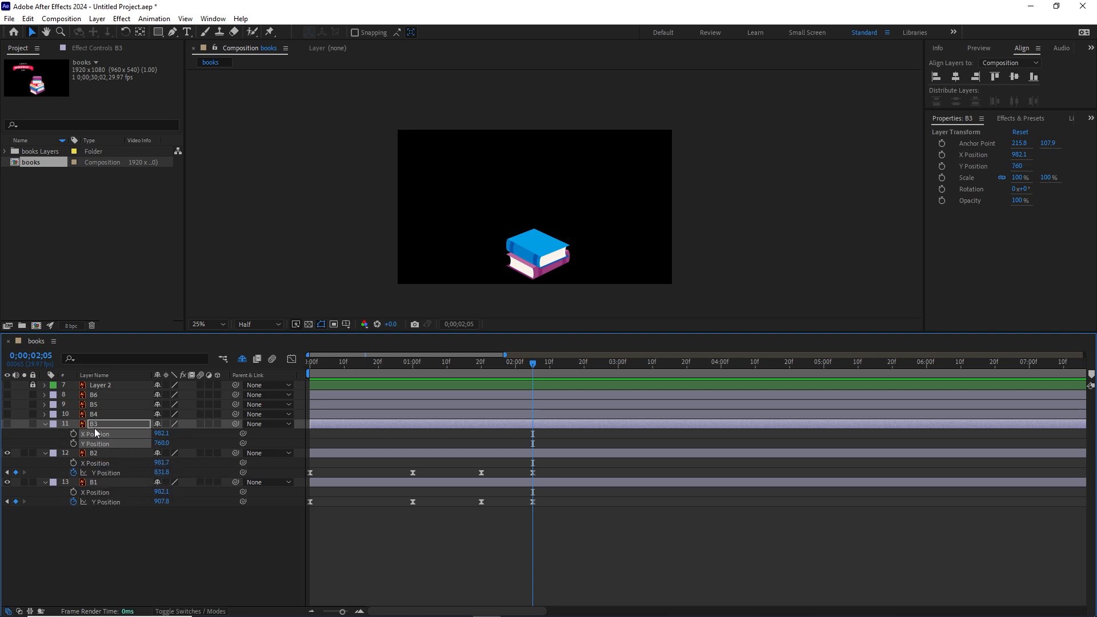
left_click(103, 443)
key("ctrl+v")
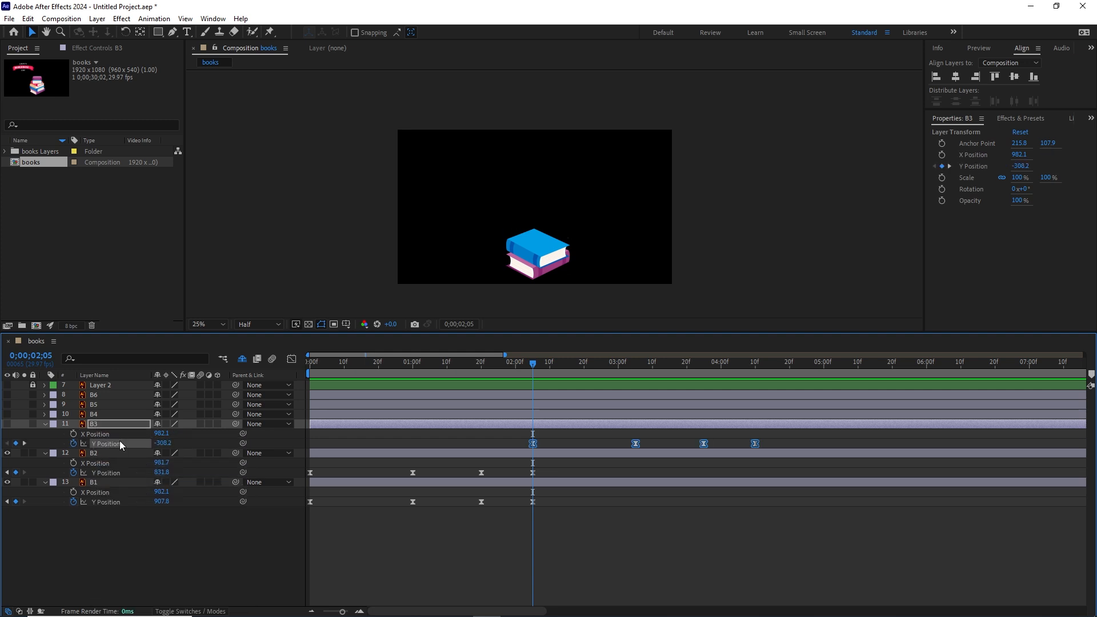
Step: Shift B3's four Y Position keyframes back so they start at 0;00;00;00, and turn on B3's visibility
left_click_drag(776, 439, 313, 447)
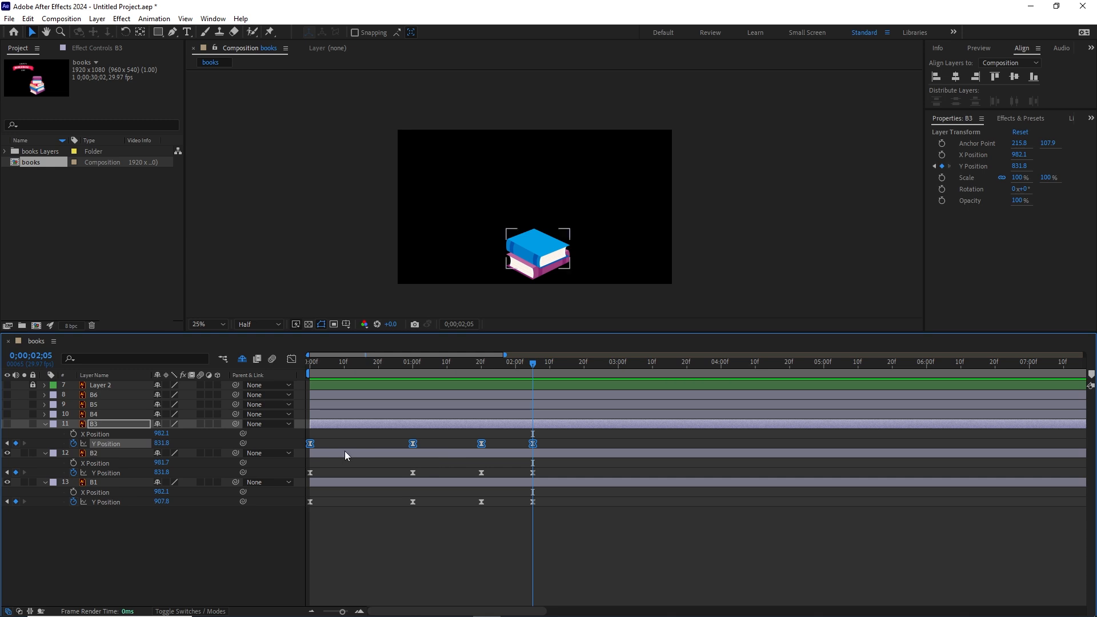
left_click(11, 433)
left_click(7, 423)
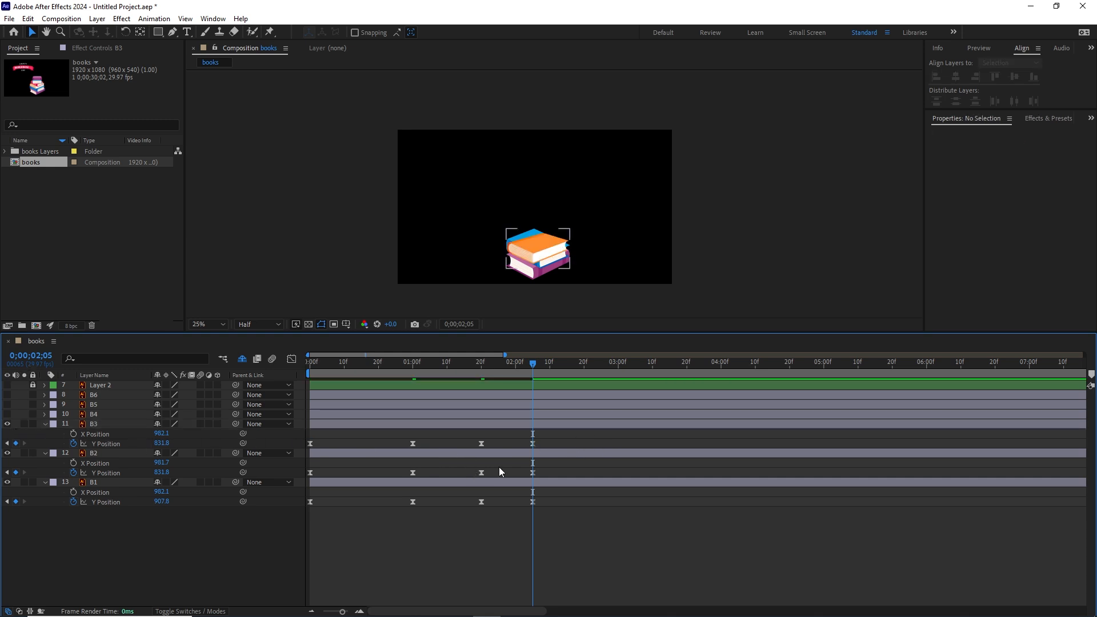
Step: Raise all four of B3's Y Position keyframes together until the value at 0;00;02;05 is 771.8, seating the book on B2
left_click_drag(545, 440, 302, 451)
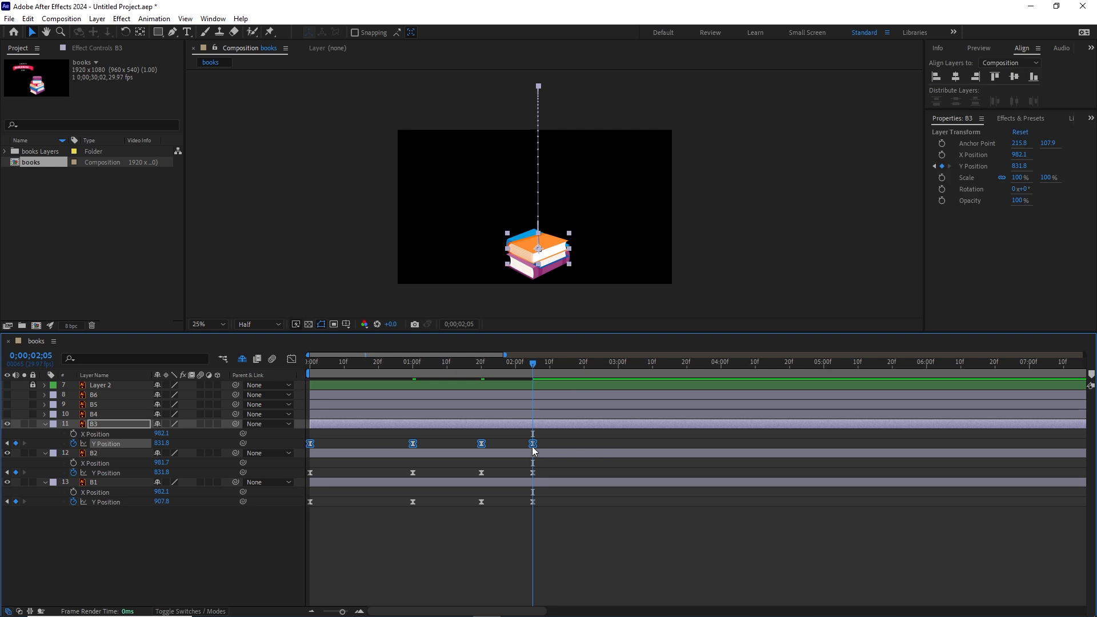
key("shift+Up")
key("shift+Up")
key("shift+Up")
key("shift+Up")
key("shift+Up")
key("shift+Up")
key("shift+Up")
key("shift+Up")
key("shift+Up")
key("shift+Up")
key("shift+Up")
key("shift+Up")
key("shift+Down")
key("shift+Down")
key("shift+Down")
key("shift+Down")
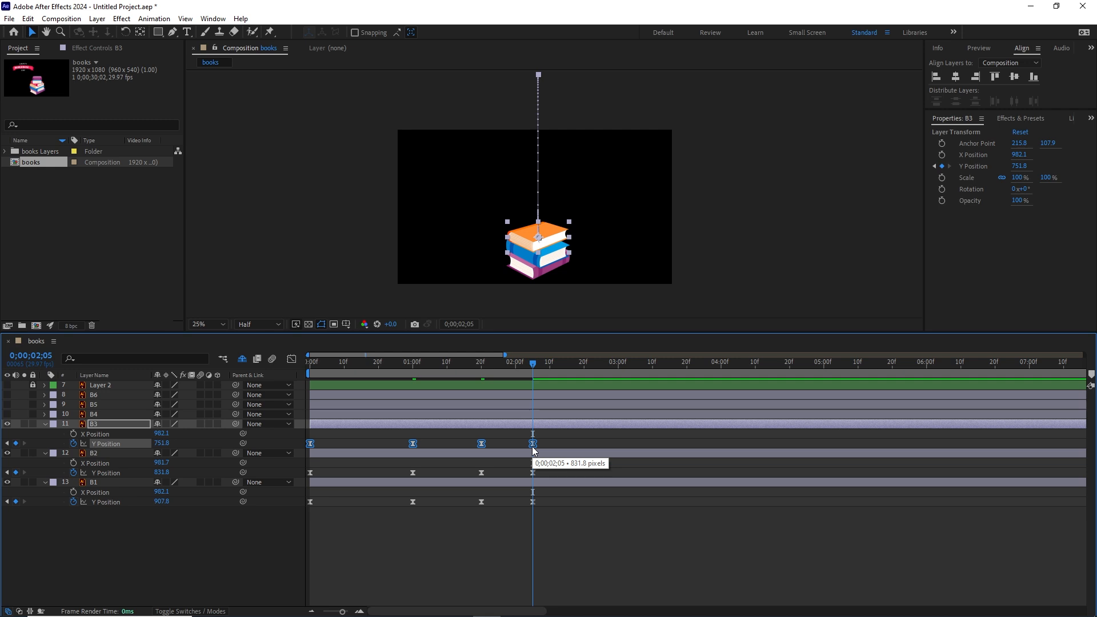
key("shift+Down")
key("shift+Down")
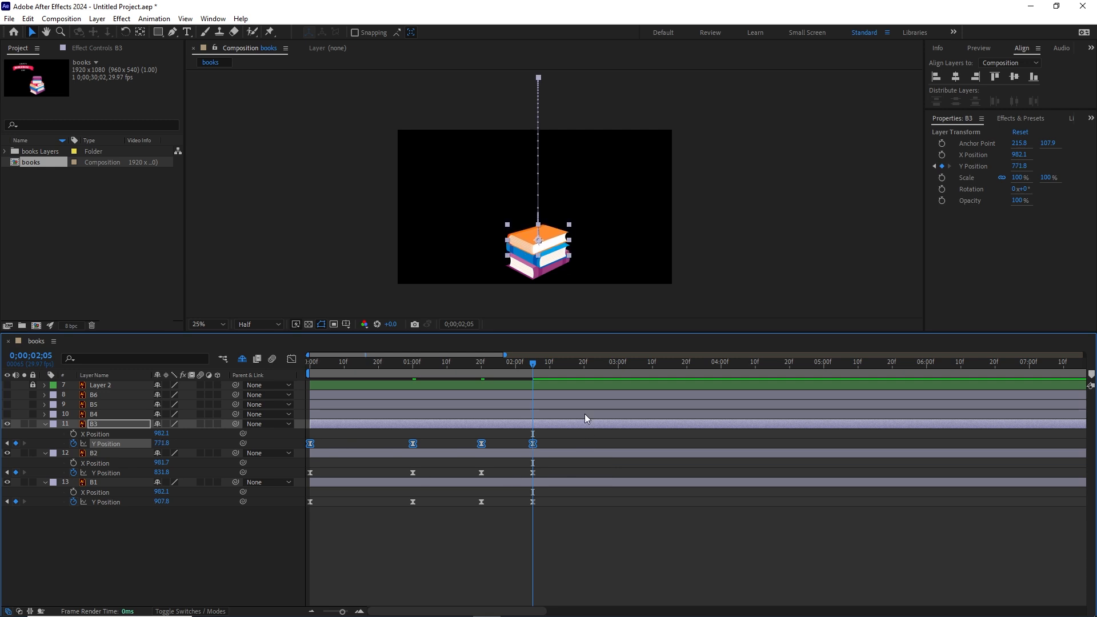
left_click_drag(360, 370, 529, 377)
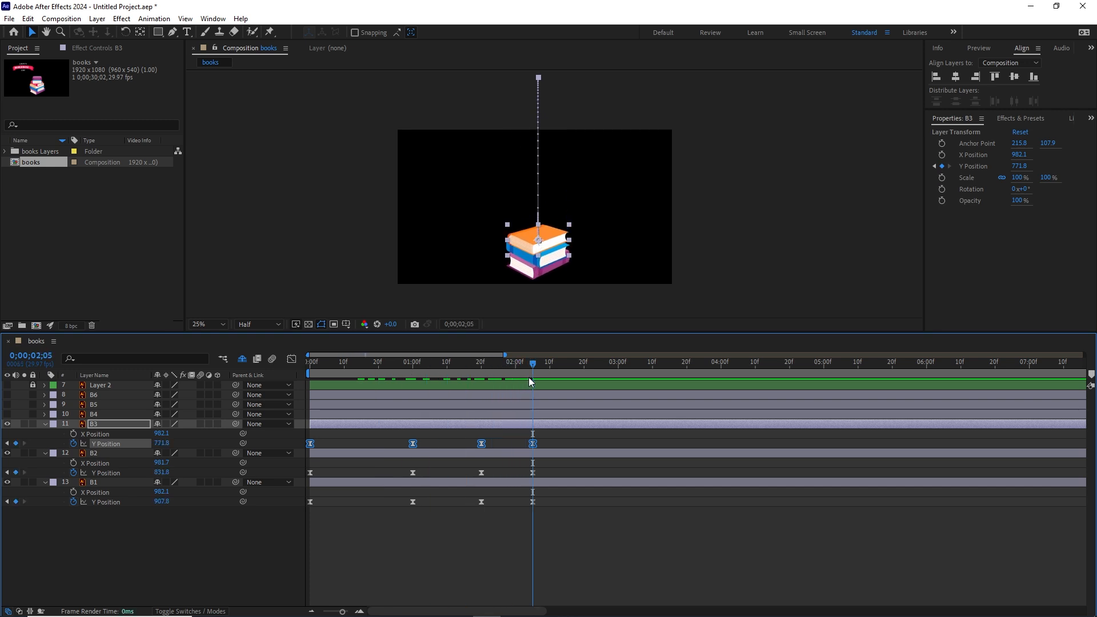
Step: Separate B4's Position dimensions and paste the copied keyframes onto its Y Position so they start at 0;00;00;00
left_click(94, 416)
key("p")
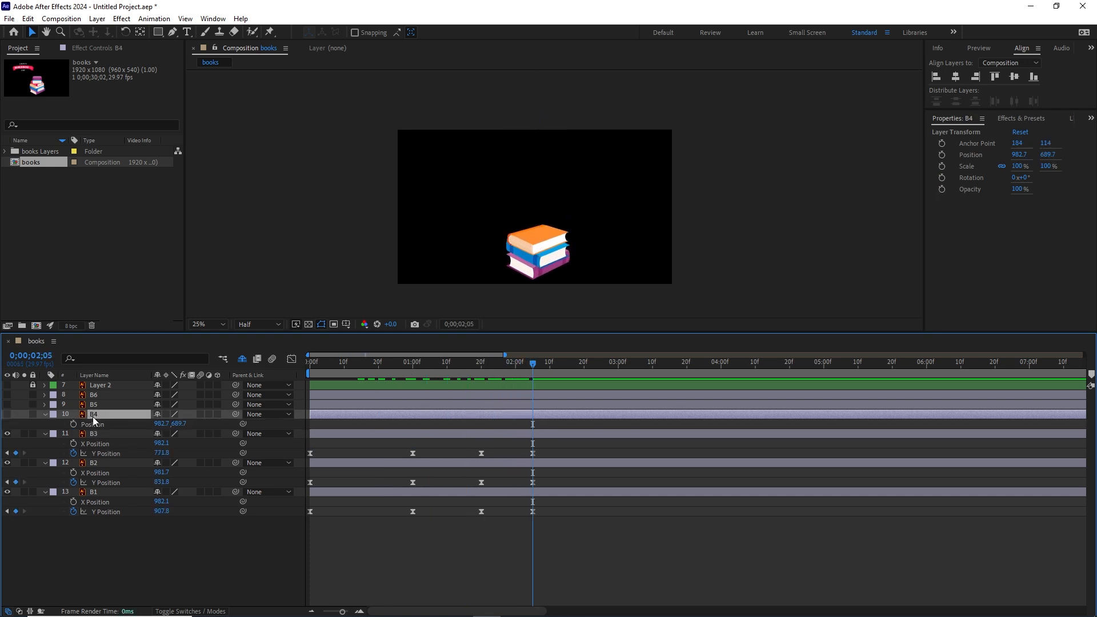
right_click(94, 423)
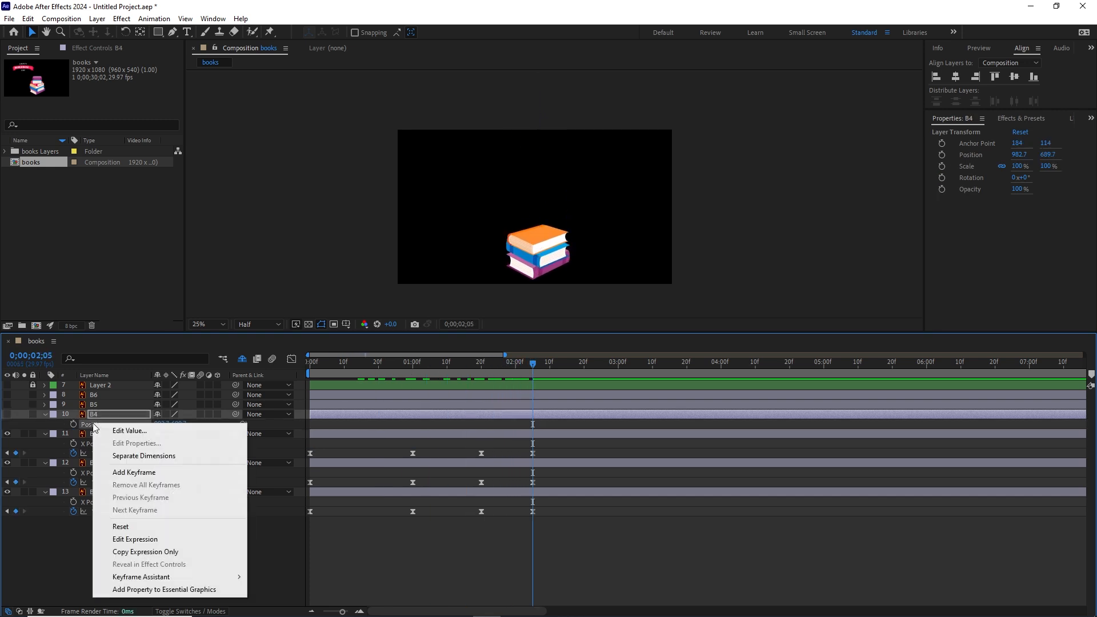
left_click(145, 455)
key("ctrl+v")
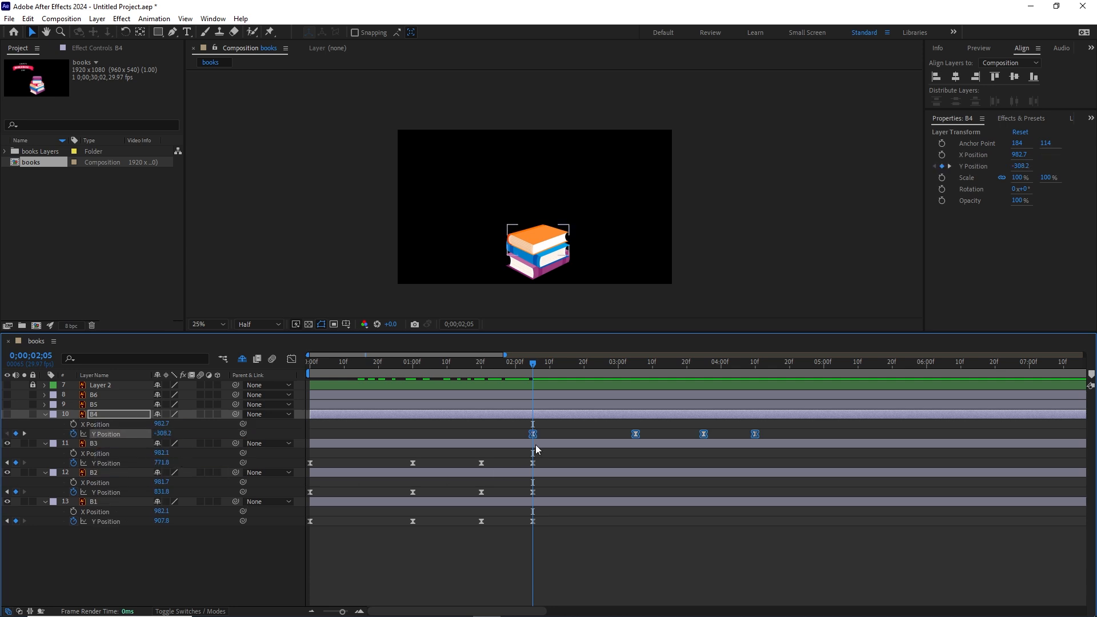
left_click_drag(532, 434, 311, 434)
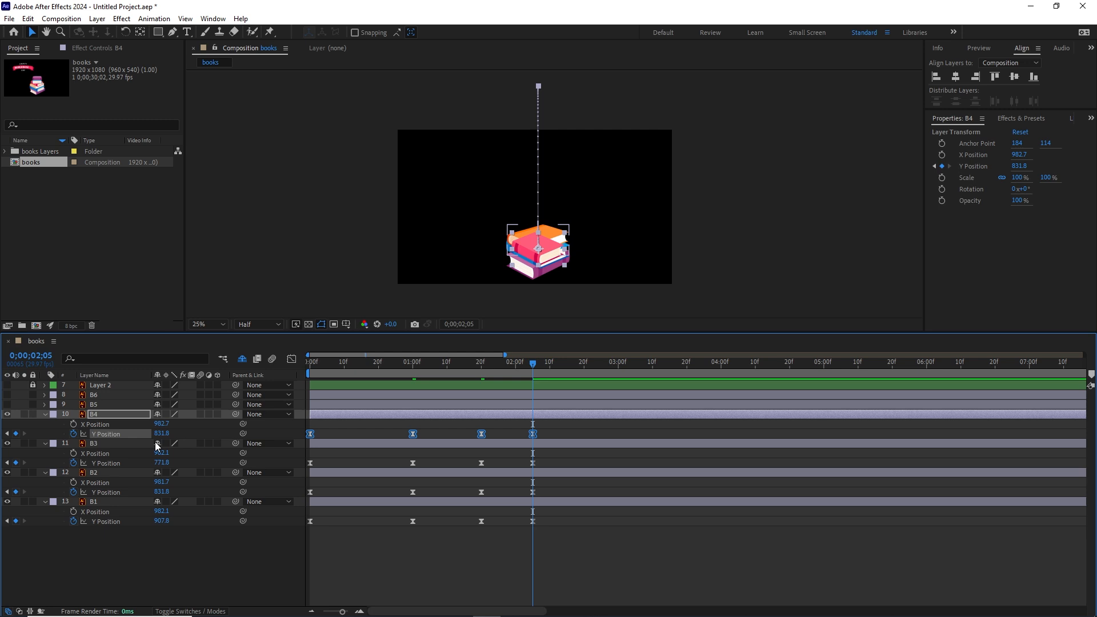
Step: Raise all four of B4's Y Position keyframes together until the value at 0;00;02;05 is 715.8, seating the book on B3
key("shift+Up")
key("shift+Up")
key("shift+Up")
key("shift+Up")
key("shift+Down")
key("shift+Down")
key("shift+Up")
key("Down")
key("Down")
key("Down")
key("Down")
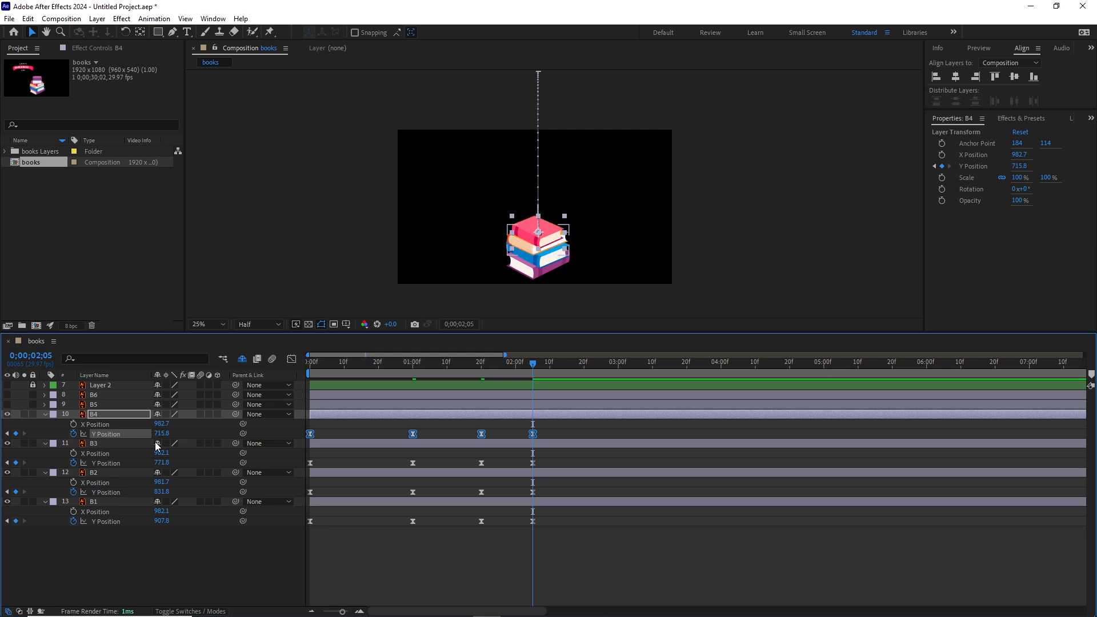
Step: Show B5's Position property and separate its dimensions into X Position and Y Position
left_click(98, 404)
key("p")
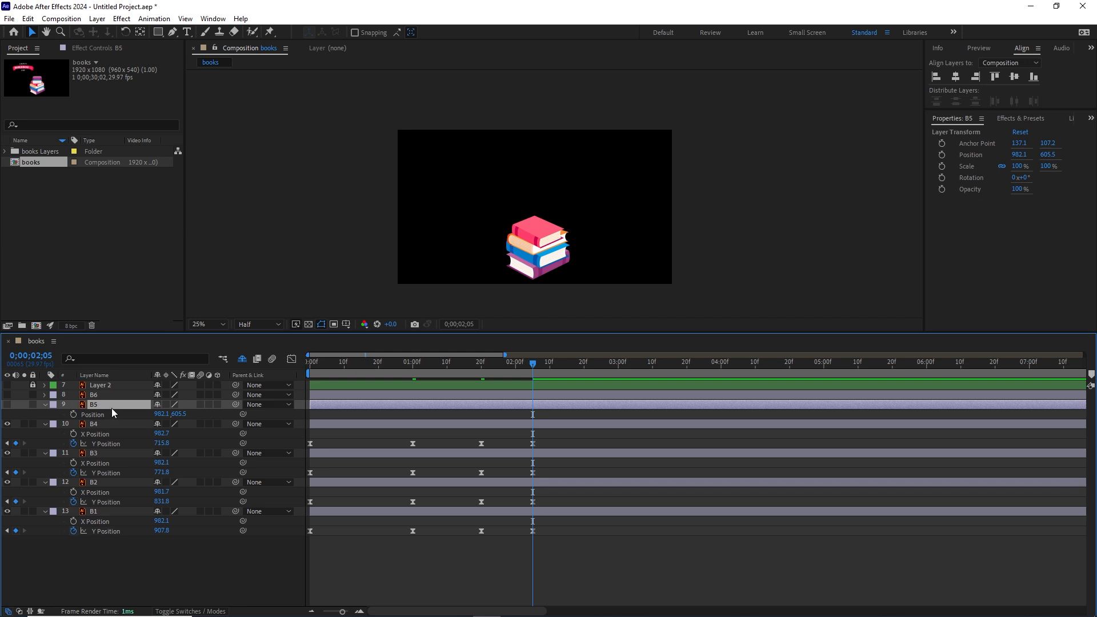
right_click(99, 417)
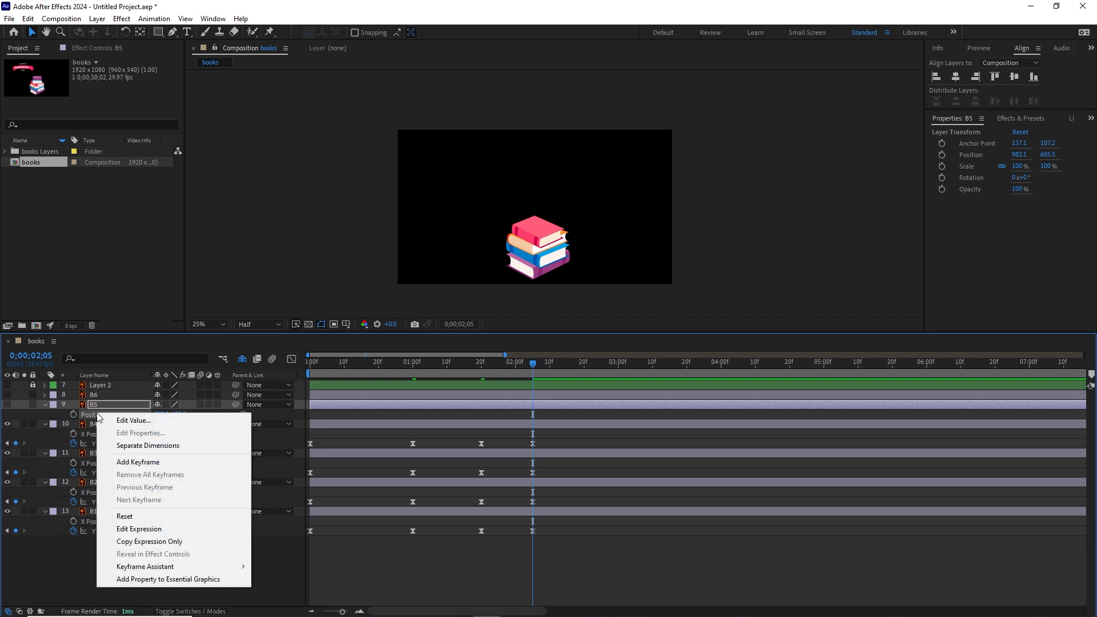
left_click(137, 445)
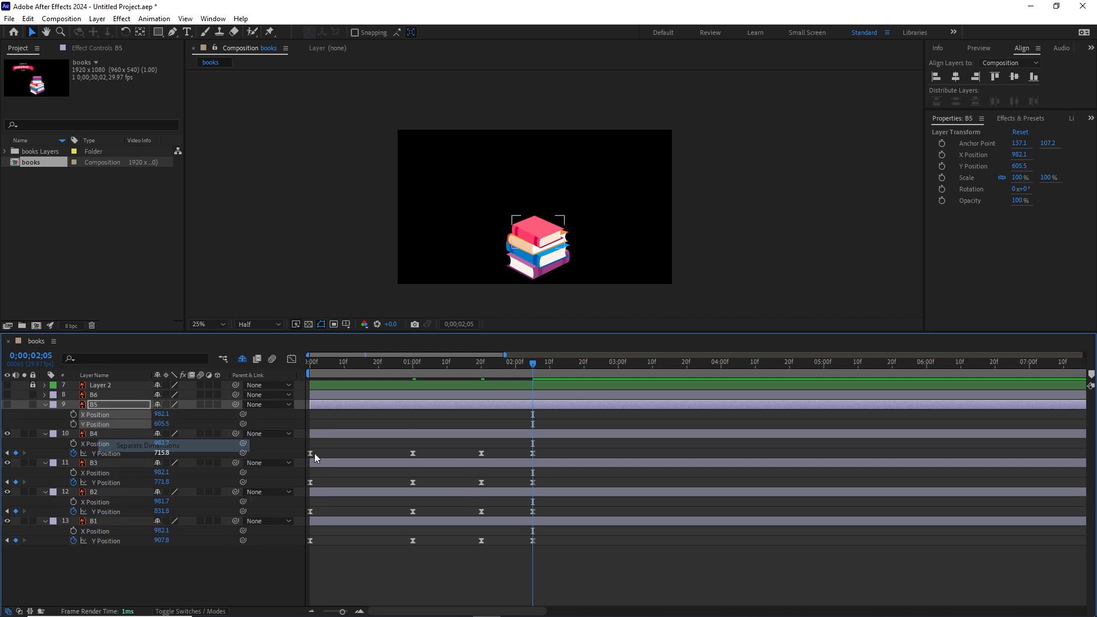
Step: Copy B4's four Y Position keyframes and paste them onto B5 at 0;00;00;00
left_click(545, 453)
left_click_drag(546, 450, 303, 459)
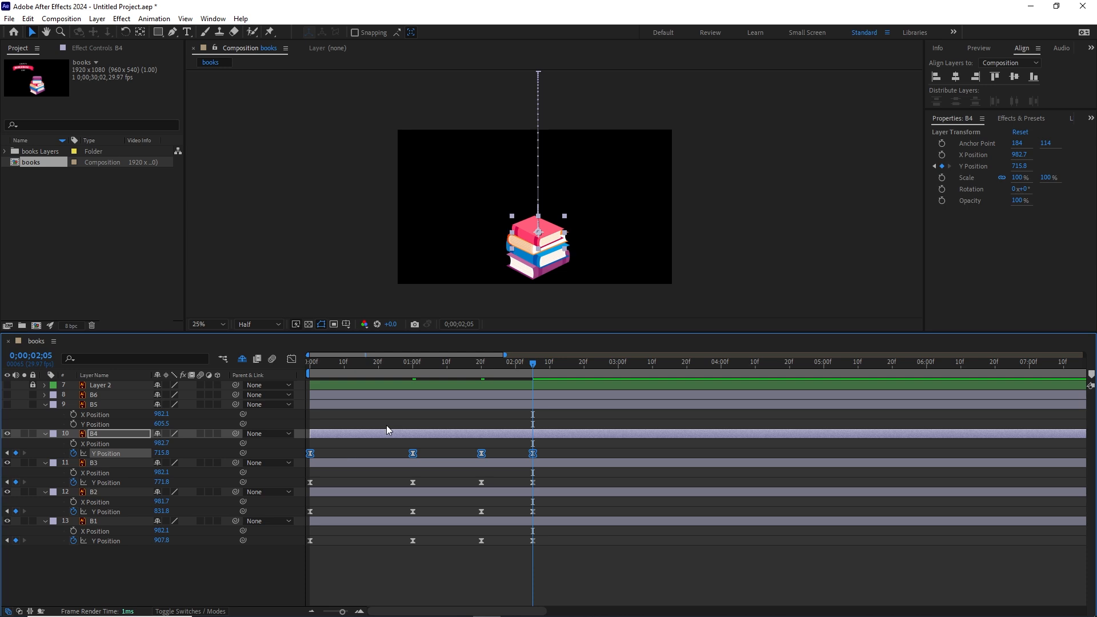
key("Home")
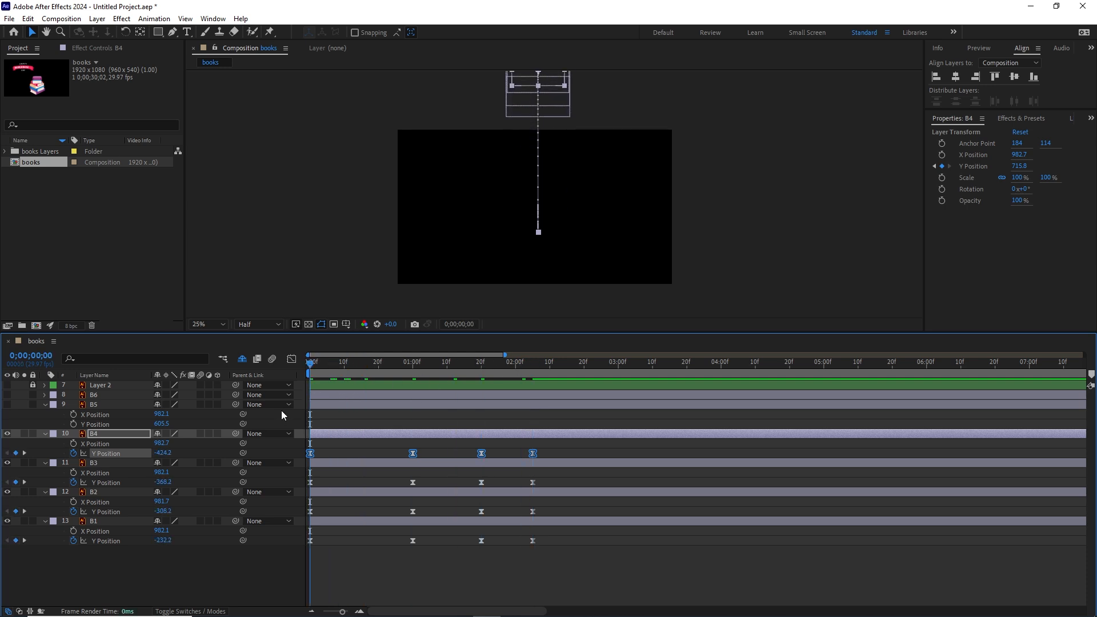
left_click(94, 406)
key("ctrl+v")
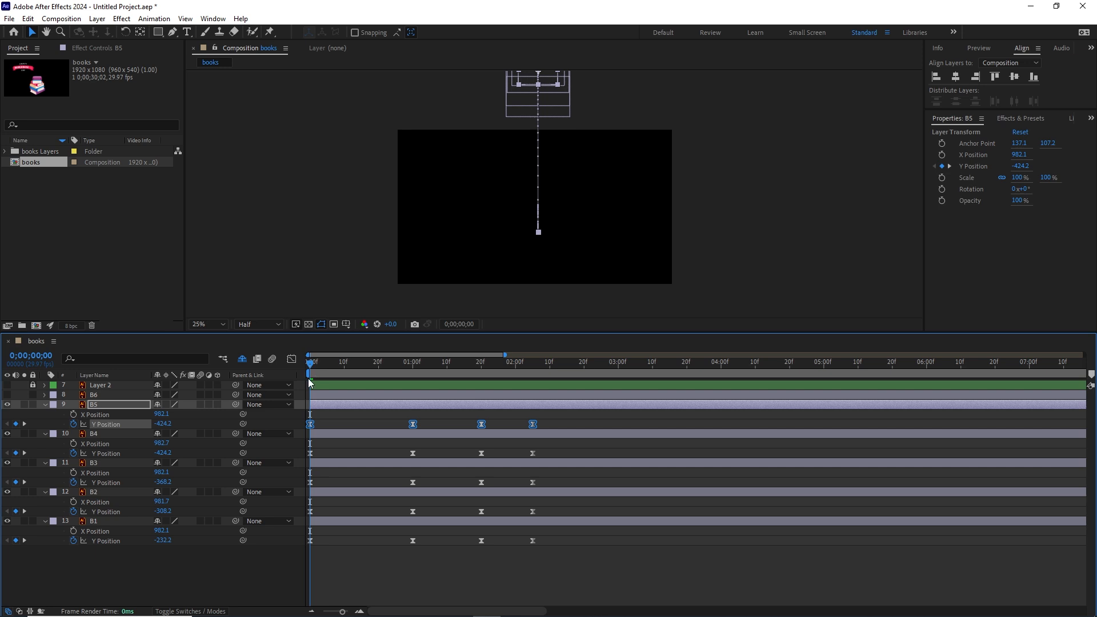
Step: Raise all four of B5's Y Position keyframes together until the value at 0;00;02;05 is 635.8, seating the book on B4
left_click_drag(309, 366, 532, 371)
key("shift+Up")
key("shift+Up")
key("shift+Up")
key("shift+Up")
key("shift+Up")
key("shift+Up")
key("shift+Up")
key("shift+Up")
key("shift+Up")
key("shift+Up")
key("shift+Up")
key("shift+Up")
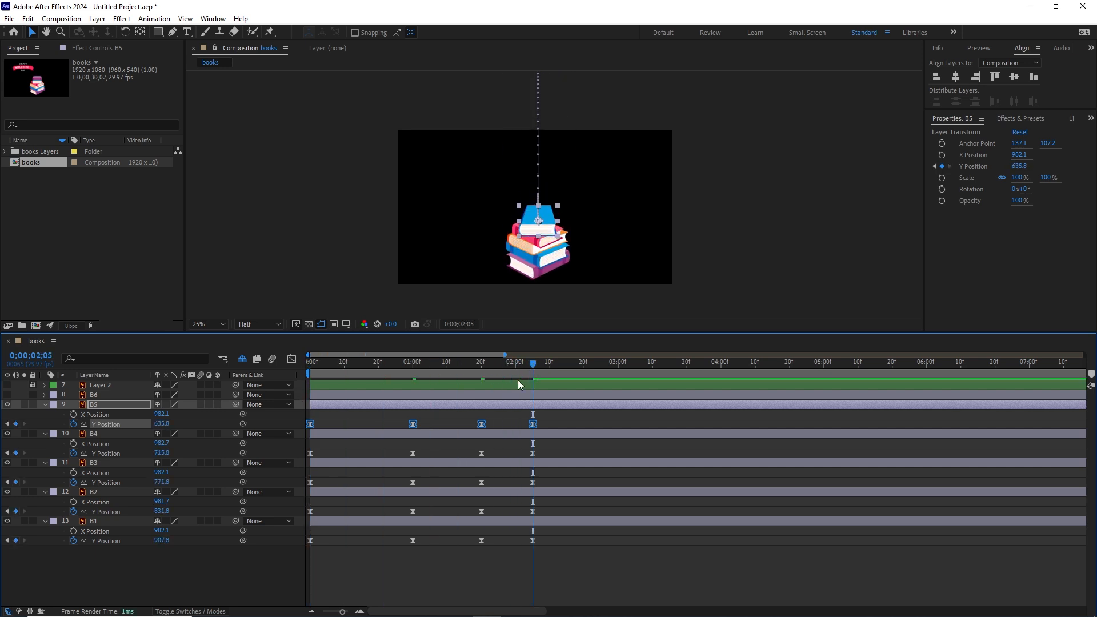
key("shift+Down")
key("shift+Down")
key("shift+Down")
key("shift+Down")
Step: Preview the falling book animation from 0;00;00;00 to check how the stacked books move together
left_click_drag(532, 362, 258, 370)
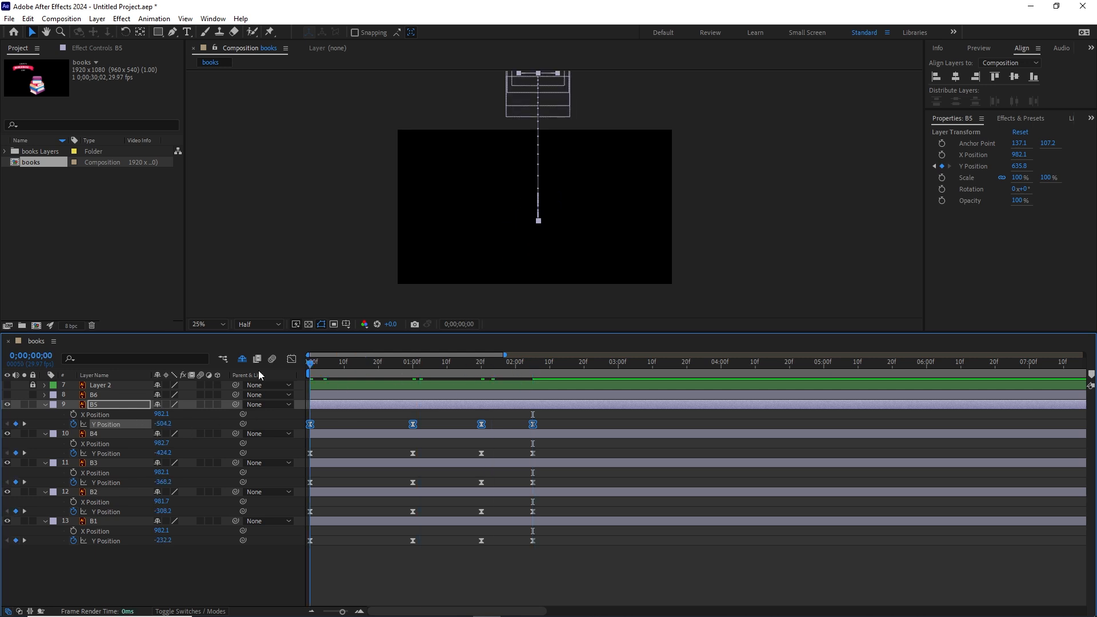
key("space")
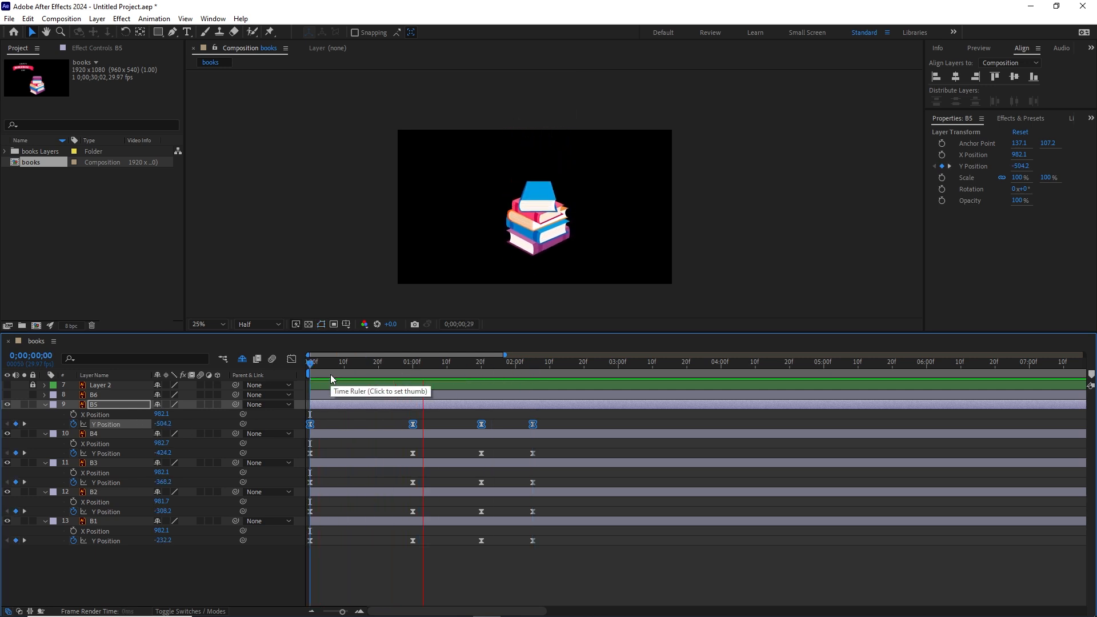
key("space")
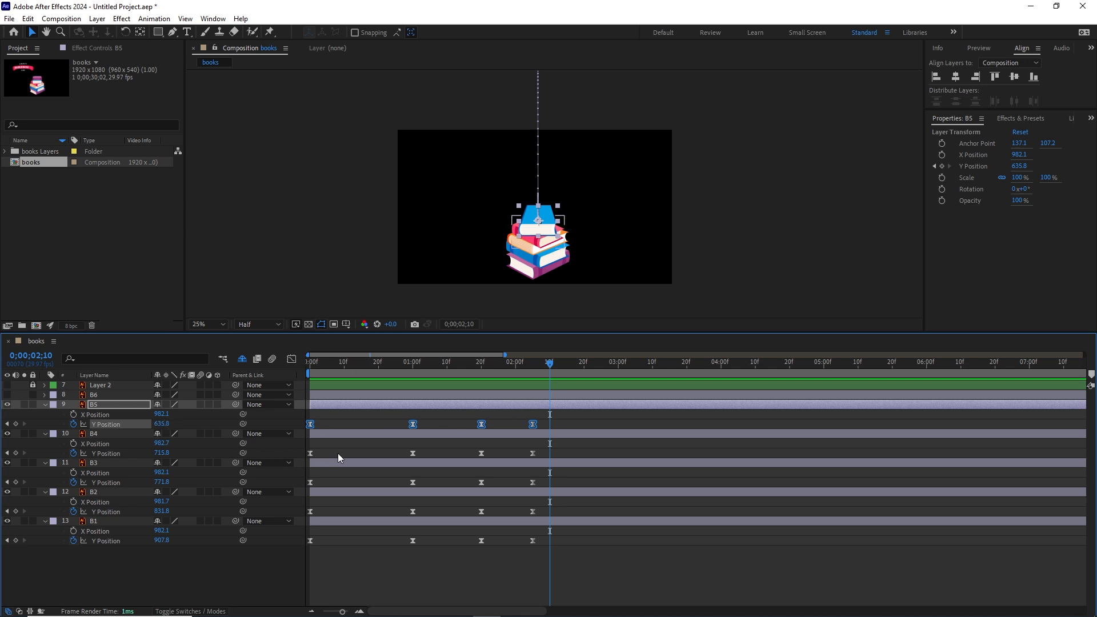
Step: Delay the Y Position keyframes of B2 to B5 together by about 5 frames relative to B1's
left_click_drag(550, 362, 415, 404)
left_click(545, 422)
left_click_drag(548, 422, 328, 511)
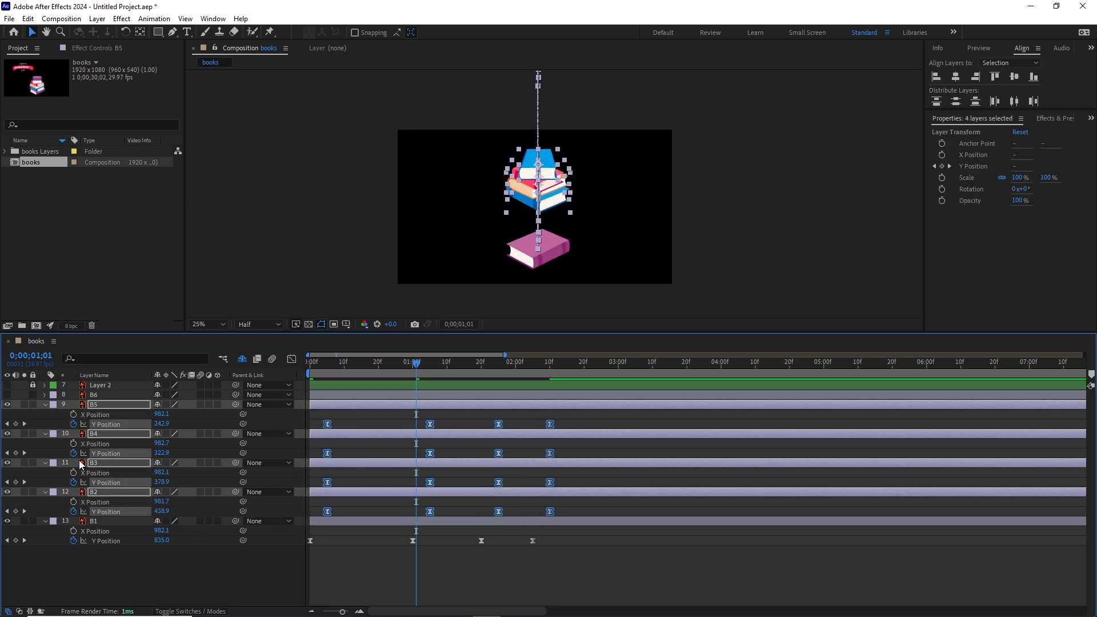
Step: Collapse the book layers' properties and delete the layers B1 to B6 from the composition
left_click(45, 405)
left_click(93, 492)
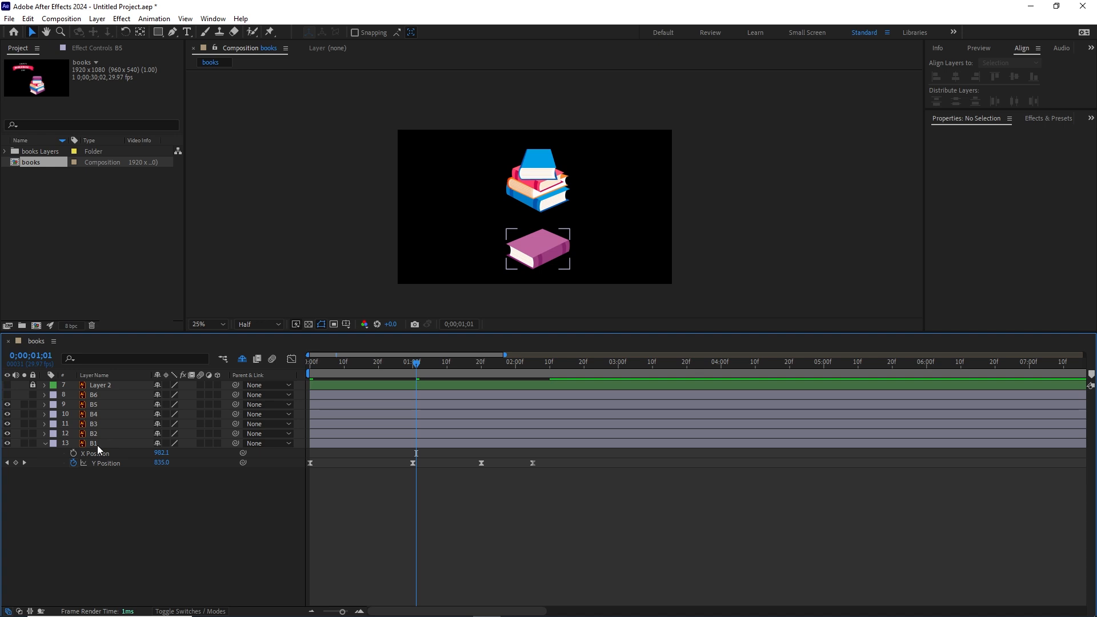
left_click(96, 444)
left_click(95, 396, "shift")
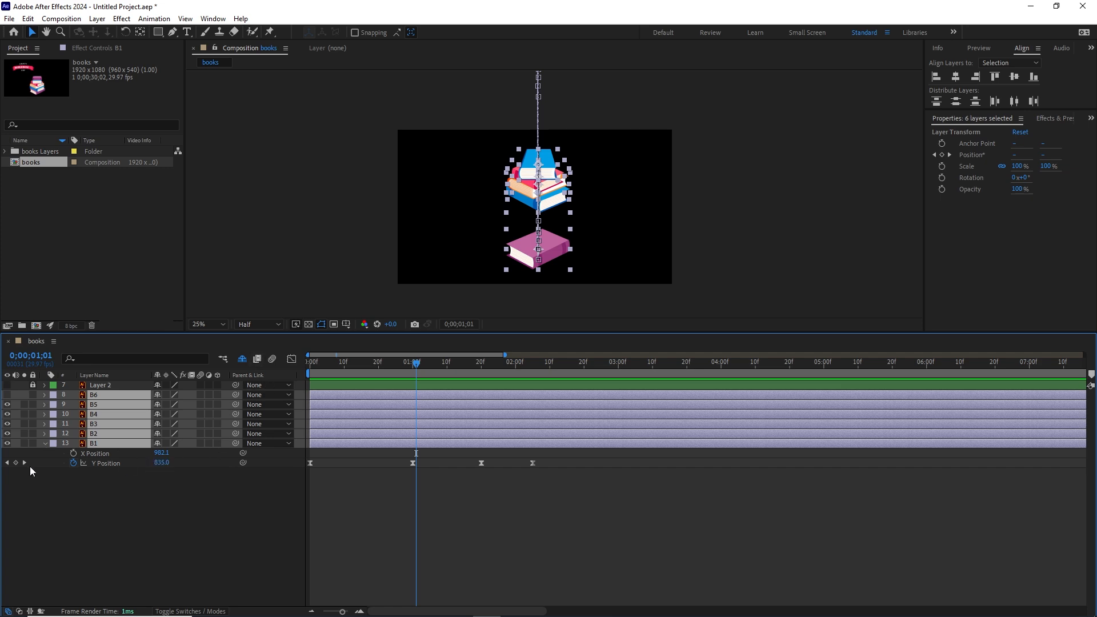
key("Delete")
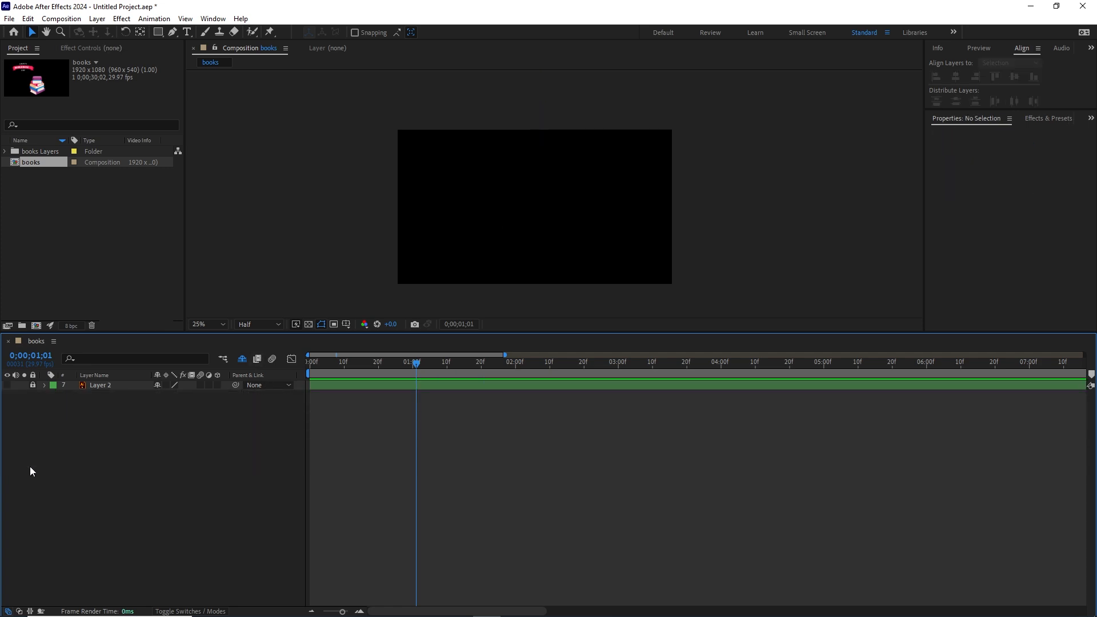
Step: Reveal the hidden shy layers, turn on visibility for B7 to B12, and select all six
left_click(243, 359)
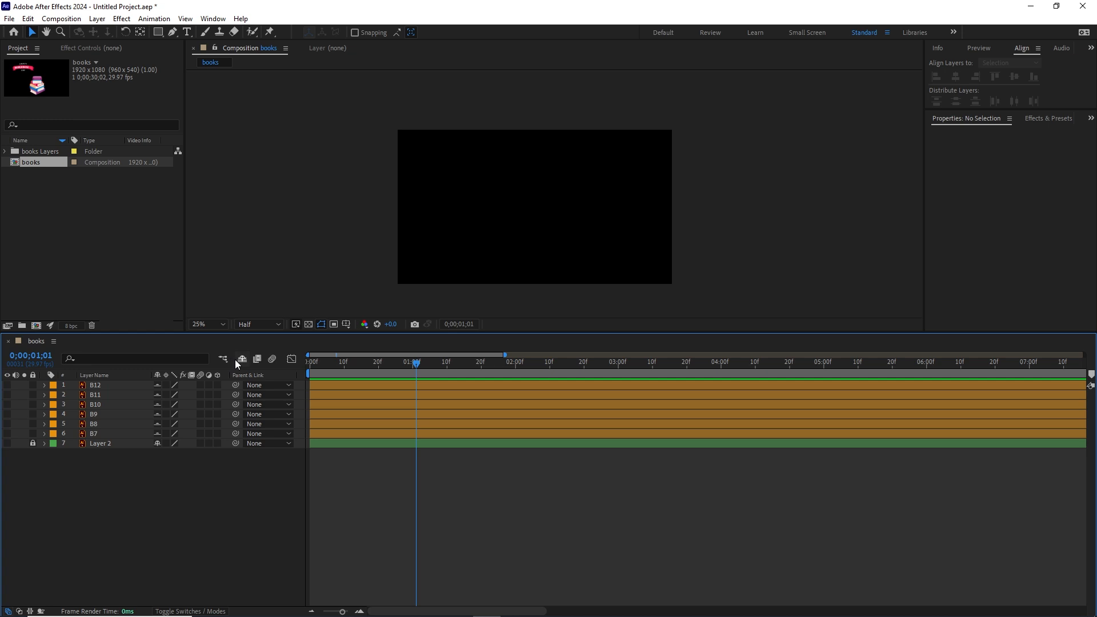
left_click_drag(8, 385, 11, 437)
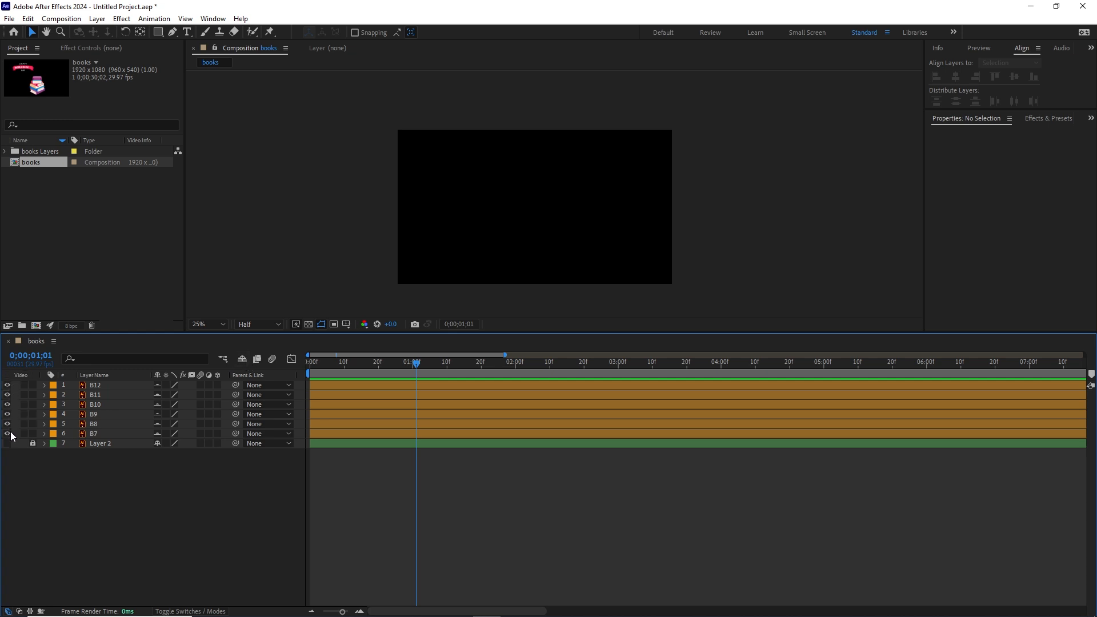
left_click(95, 433)
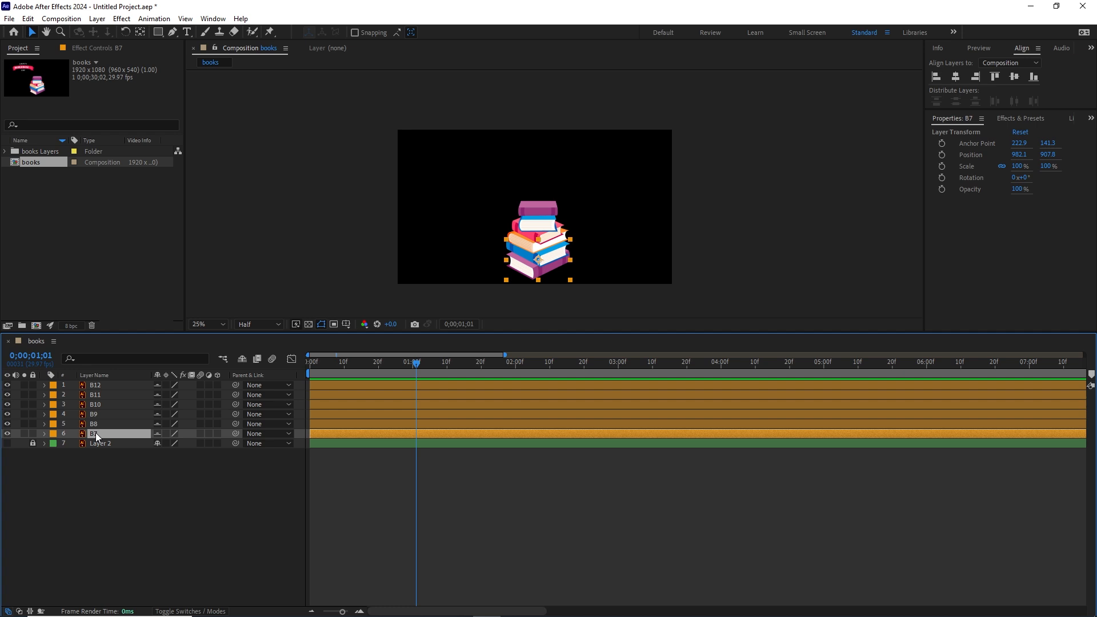
left_click(97, 386, "shift")
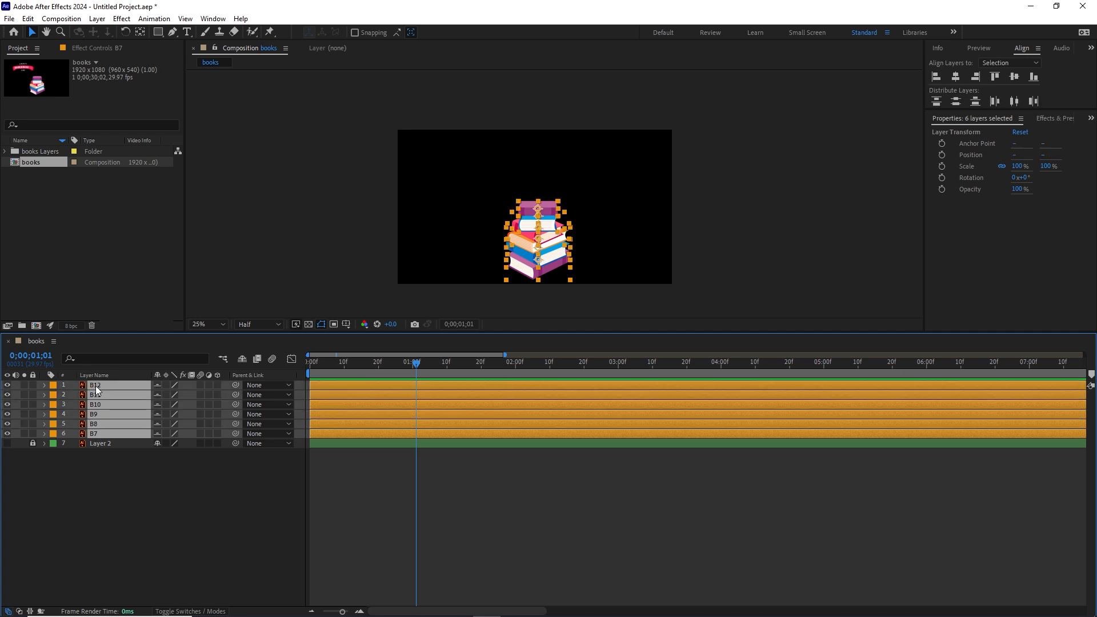
Step: Reveal Position on B7 to B12 and separate it into X and Y dimensions for B12, B11 and B10
key("p")
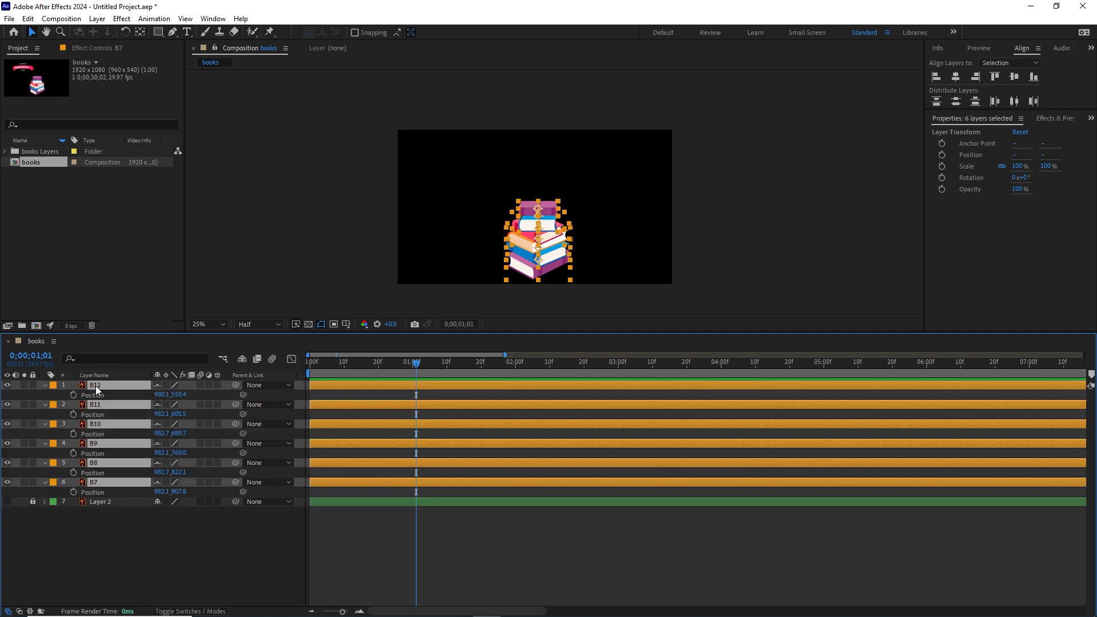
left_click(95, 395)
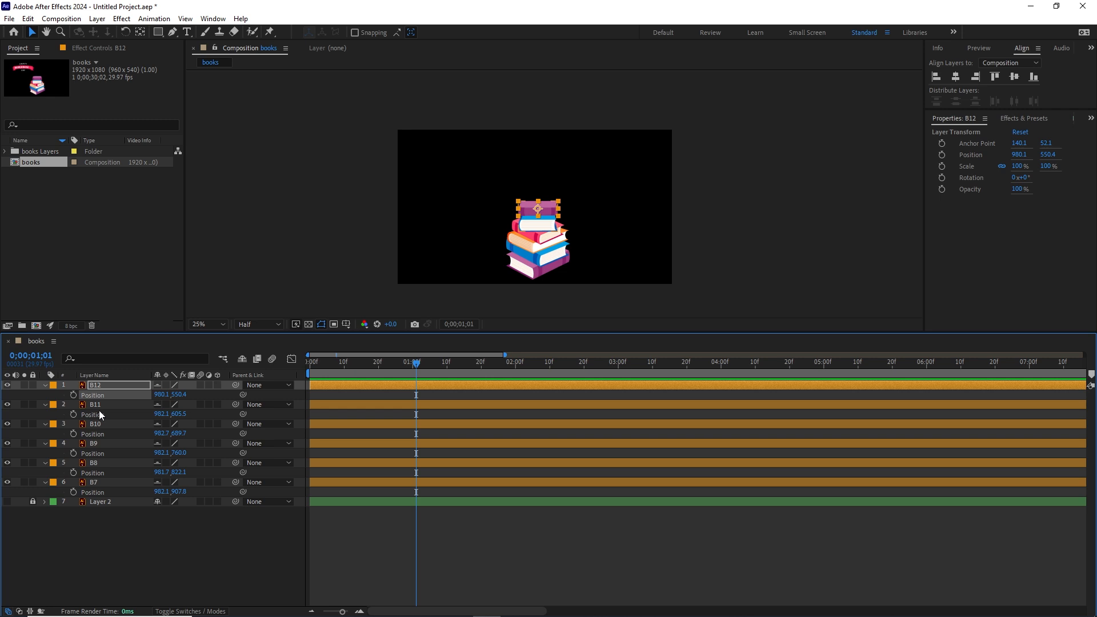
right_click(98, 396)
left_click(144, 434)
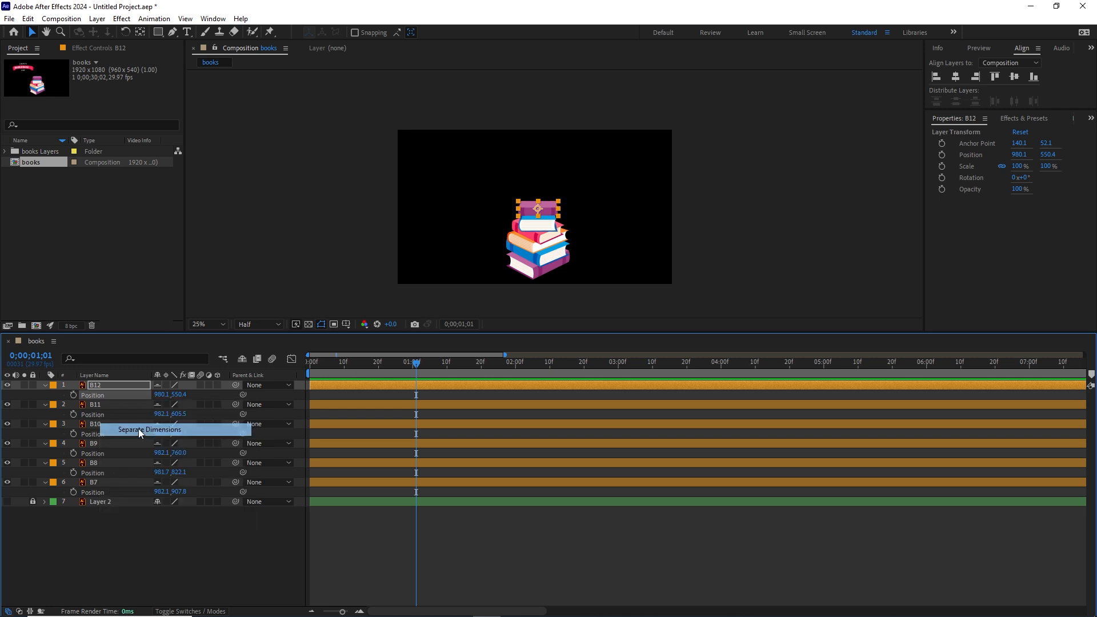
left_click(94, 424)
right_click(97, 425)
left_click(142, 462)
left_click(95, 455)
right_click(95, 455)
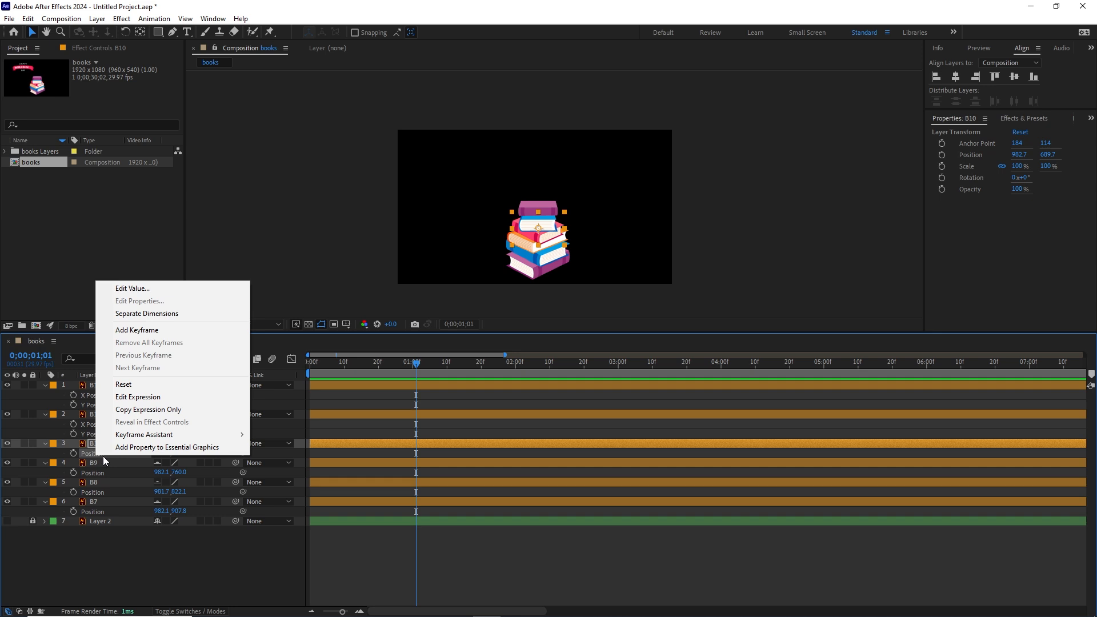
left_click(160, 321)
Step: Separate the Position of B9, B8 and B7 into X and Y dimensions
left_click(96, 483)
right_click(96, 484)
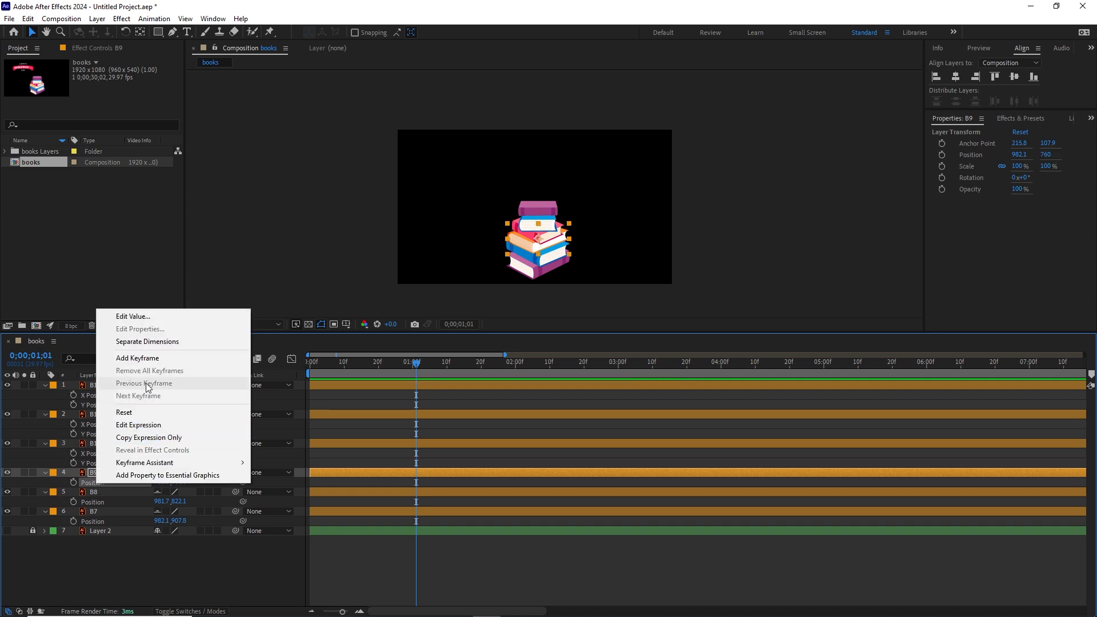
left_click(147, 342)
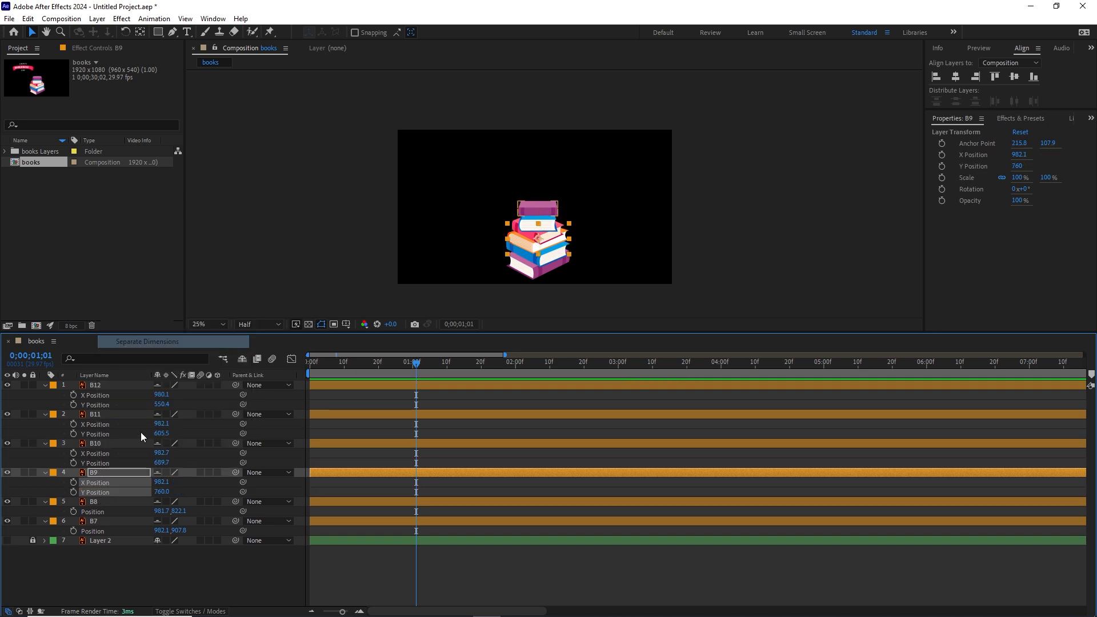
left_click(96, 511)
right_click(96, 511)
left_click(147, 368)
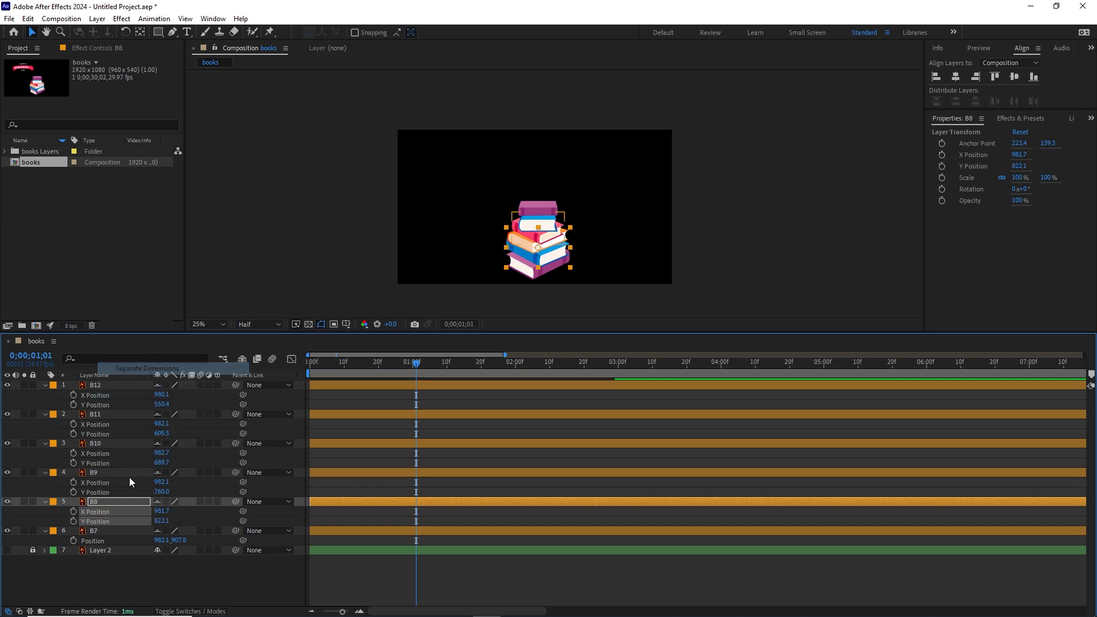
left_click(95, 539)
right_click(94, 539)
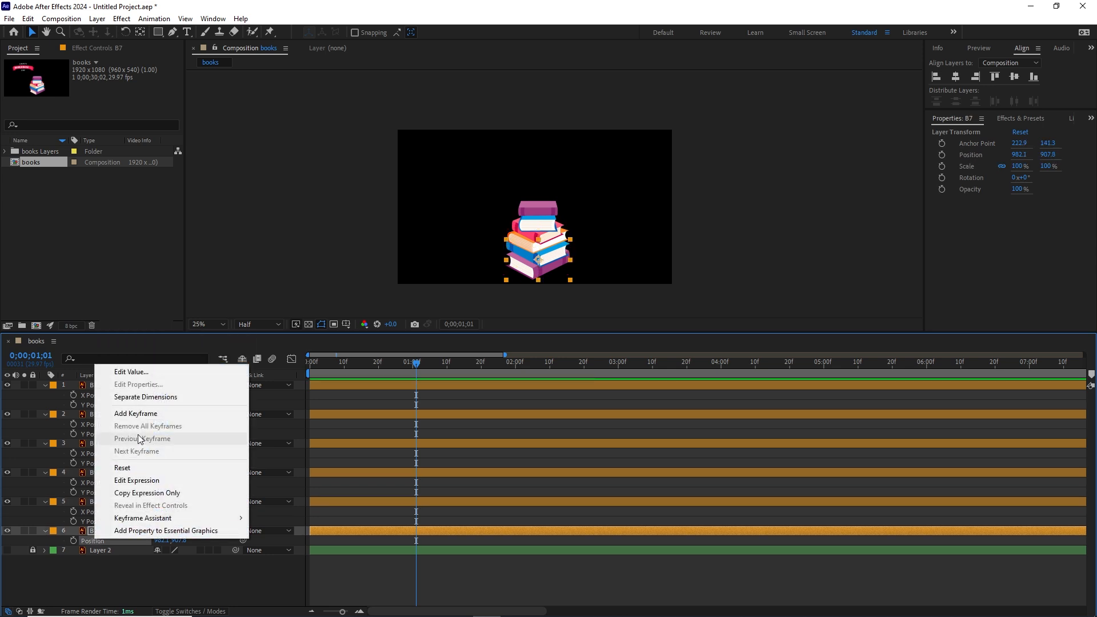
left_click(144, 398)
Step: Select the Y Position of B7 to B12 and enable keyframing for all six at 0;00;00;00
left_click_drag(417, 364, 310, 365)
left_click(147, 575)
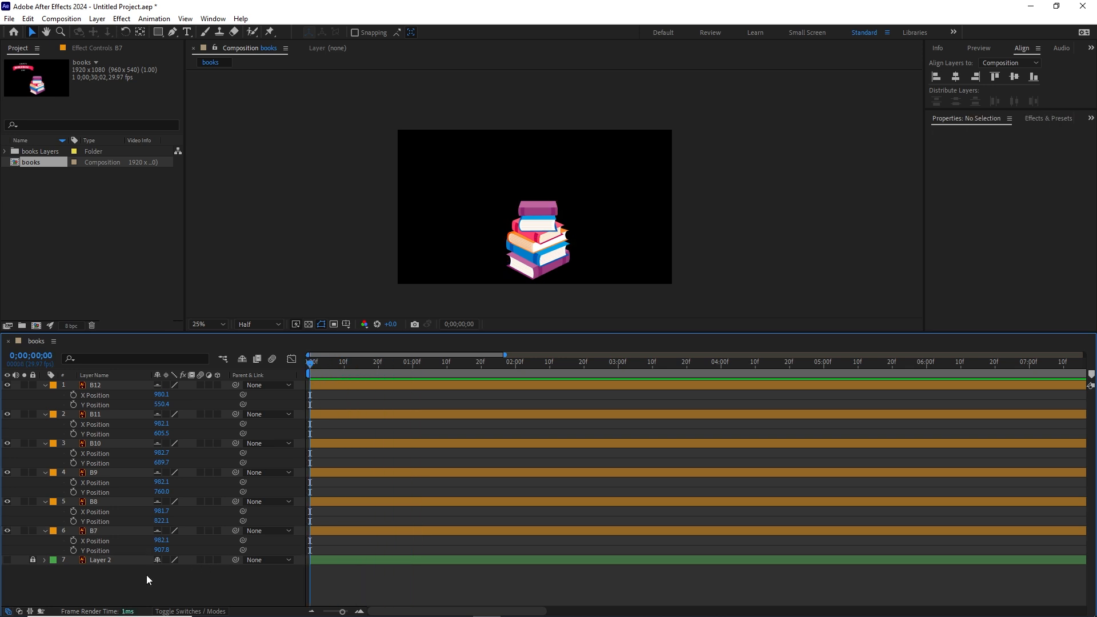
left_click(97, 405)
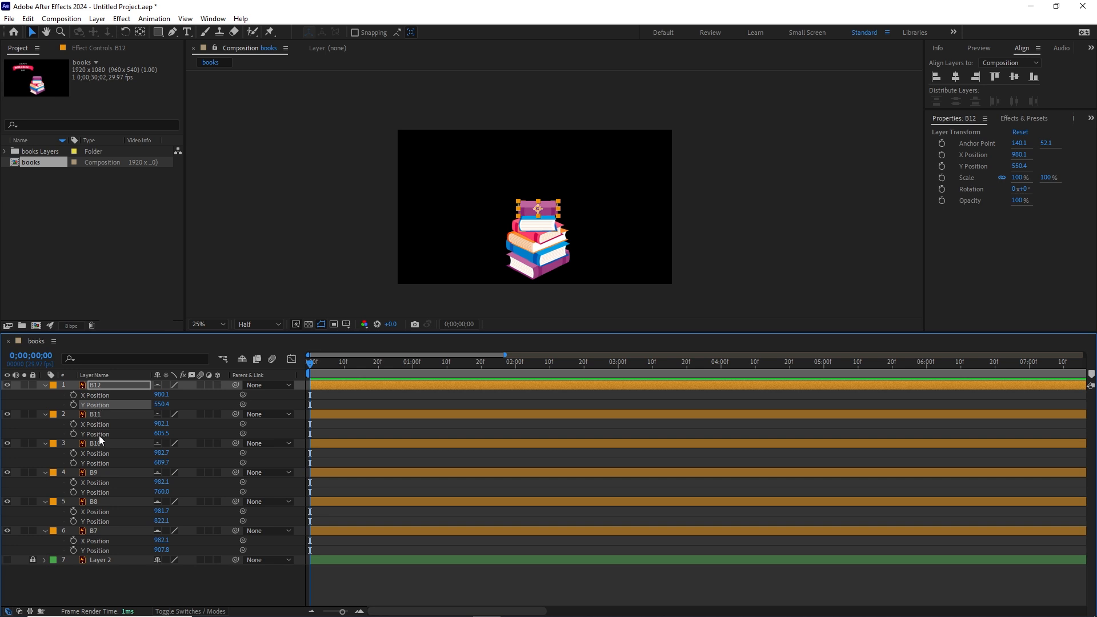
left_click(99, 434, "ctrl")
left_click(104, 462, "ctrl")
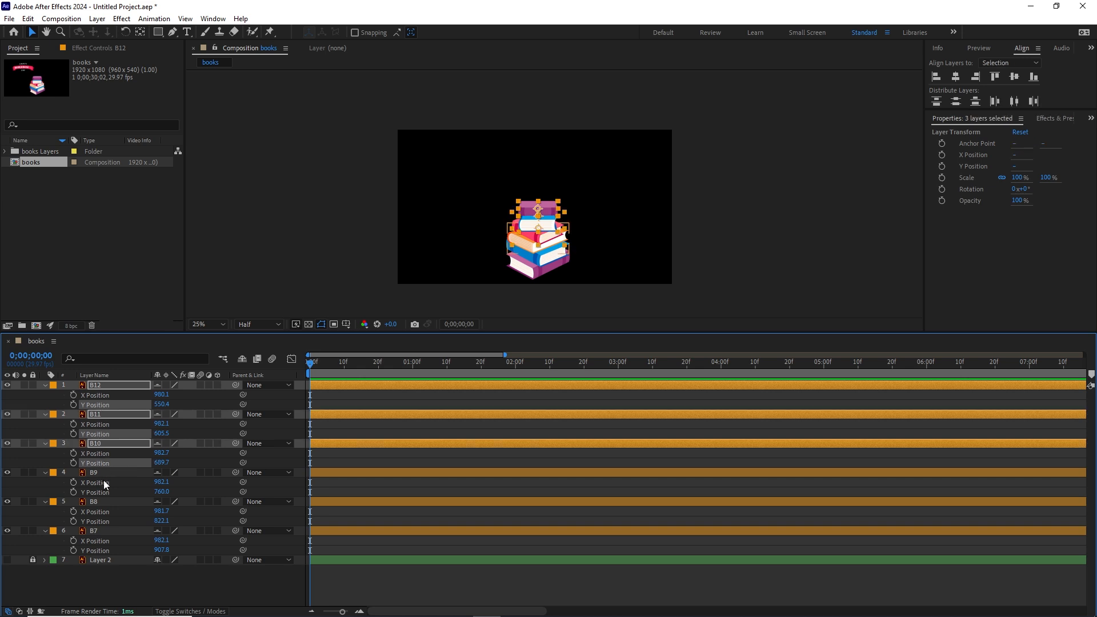
left_click(98, 492, "ctrl")
left_click(98, 521, "ctrl")
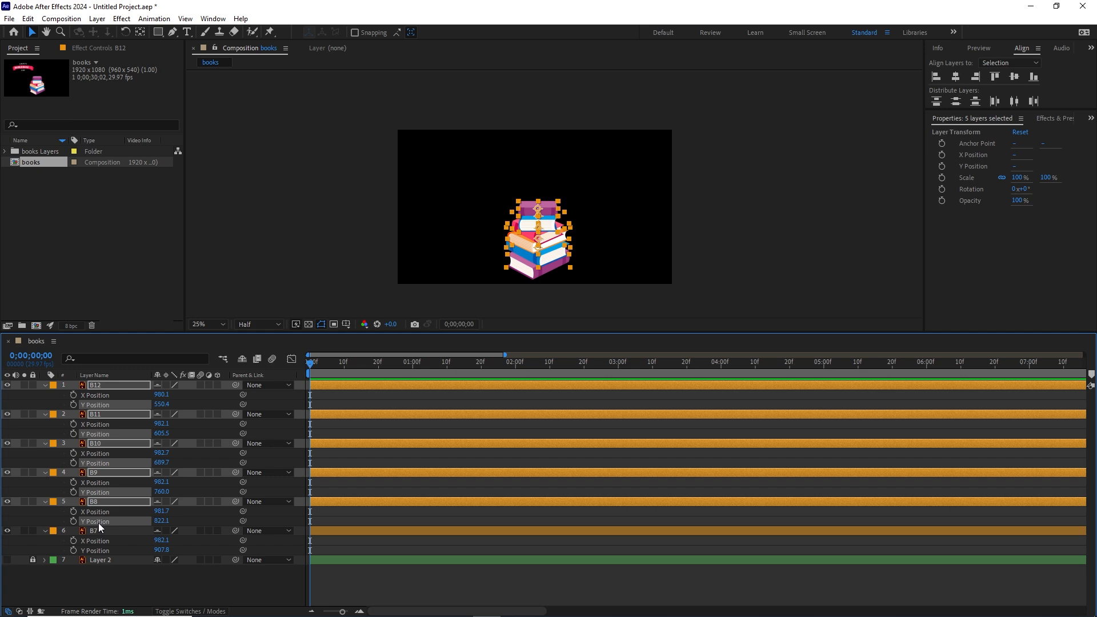
left_click(96, 551, "ctrl")
left_click(77, 551)
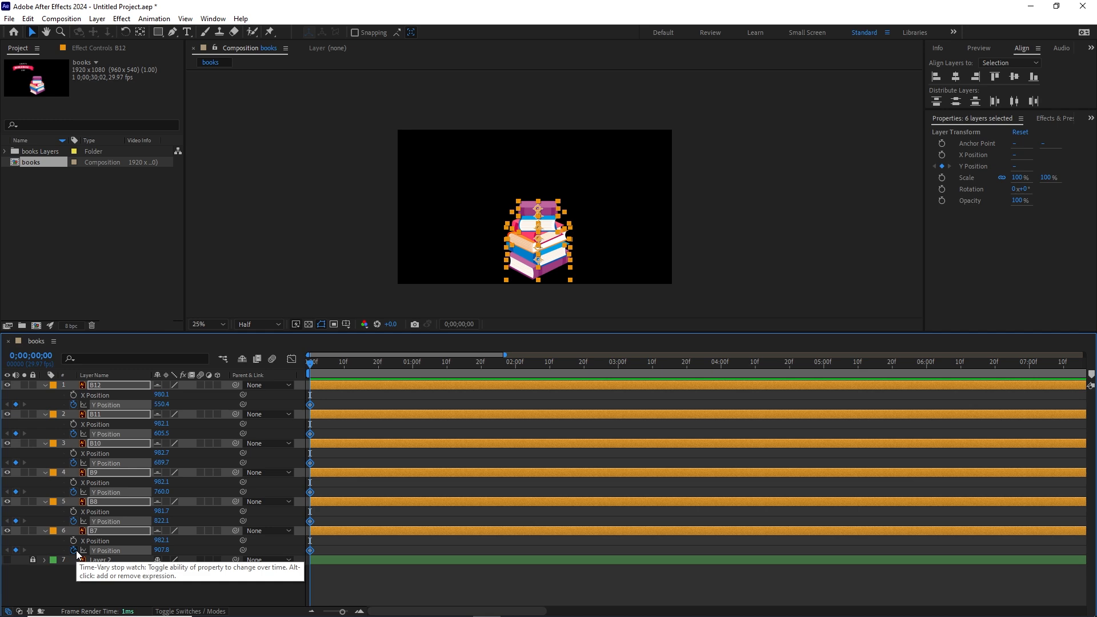
Step: Add Y Position keyframes for B7 to B12 at 0;00;01;00, return to 0;00;00;00, and make sure all six books are visible
key("shift+Page_Down")
key("shift+Page_Down")
key("shift+Page_Down")
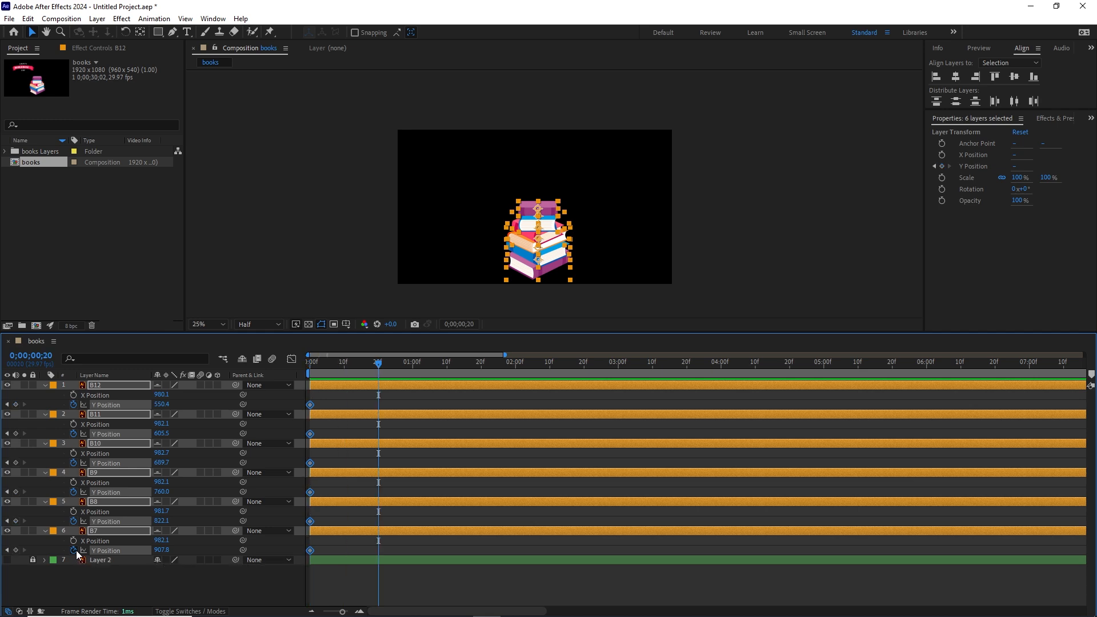
left_click(6, 444)
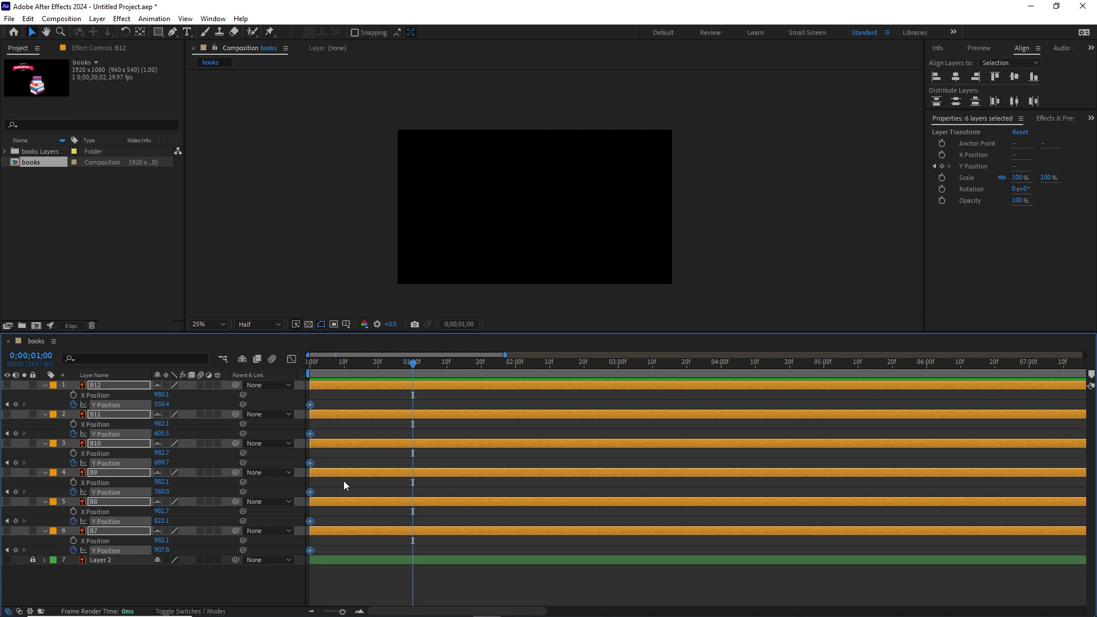
left_click(17, 463)
left_click_drag(414, 365, 293, 378)
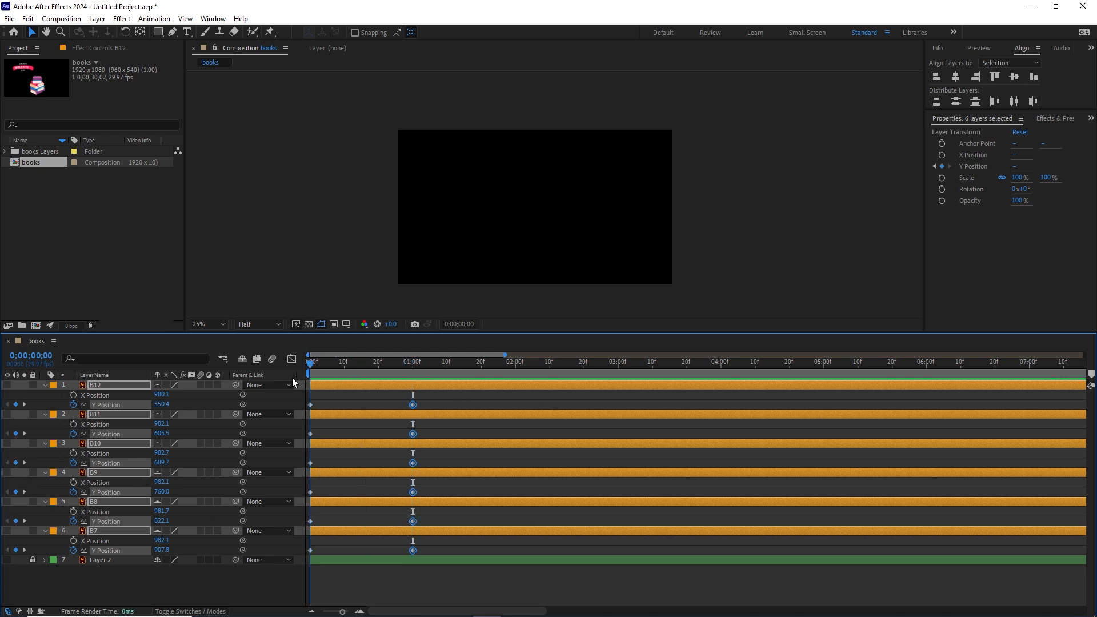
left_click(7, 385)
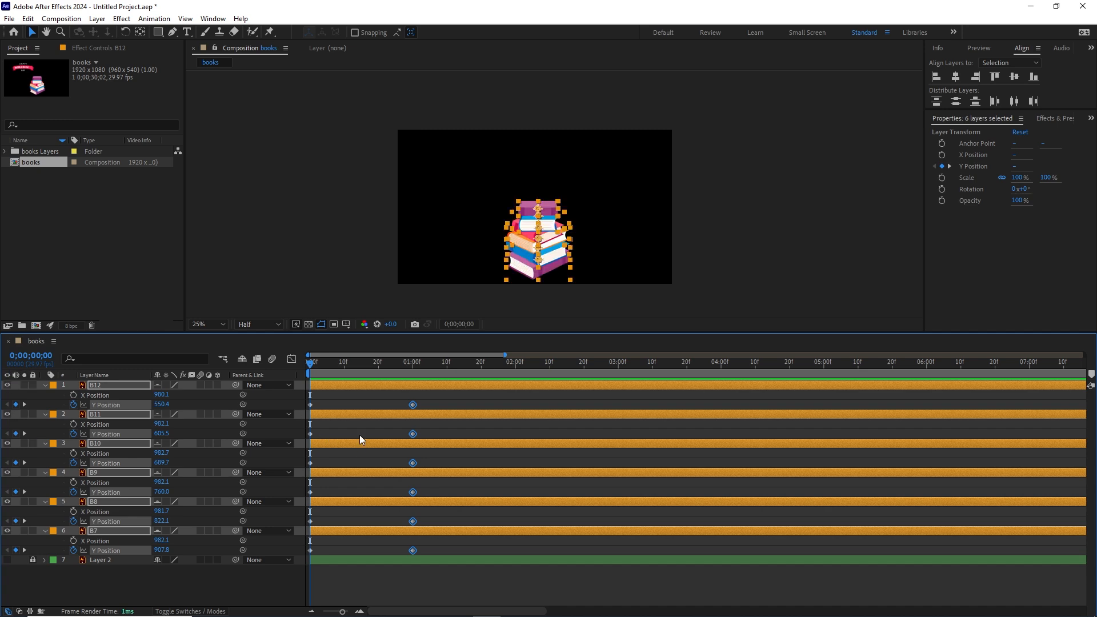
Step: At 0;00;00;00, move all six books up together by about 1200 pixels, so the stack starts above the frame
key("shift+Up")
key("shift+Up")
key("shift+Up")
key("shift+Up")
key("shift+Up")
key("shift+Up")
key("shift+Up")
key("shift+Up")
key("shift+Up")
key("shift+Up")
key("shift+Up")
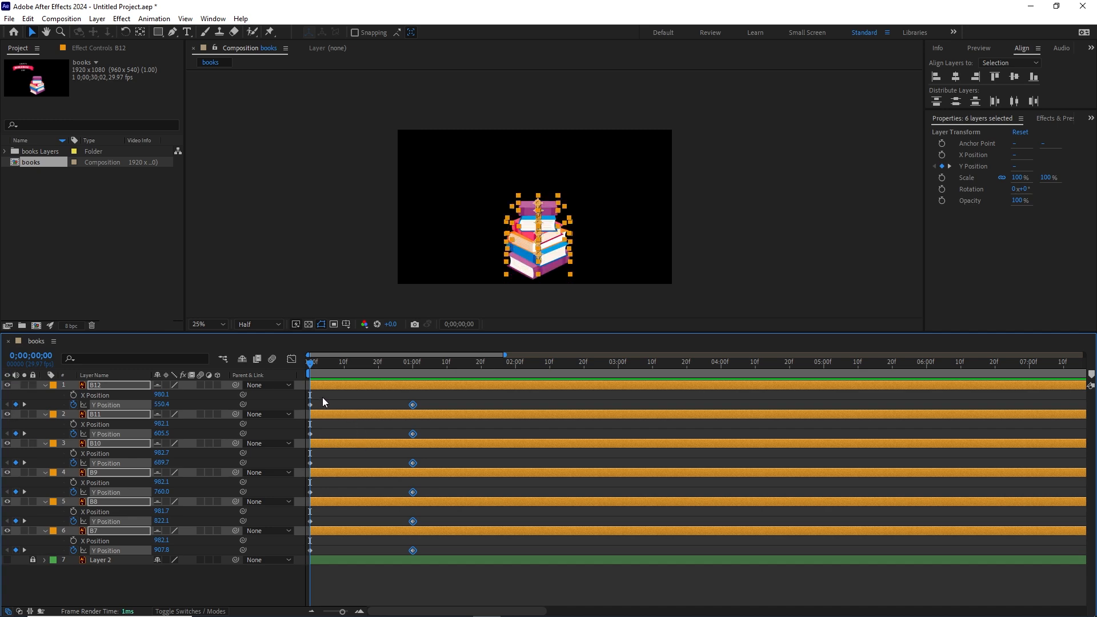
key("shift+Up")
key("shift+Up")
key("shift+Up")
key("shift+Up")
key("shift+Up")
key("shift+Up")
key("shift+Up")
key("shift+Up")
key("shift+Up")
key("shift+Up")
key("shift+Up")
key("shift+Up")
key("shift+Up")
key("shift+Up")
key("shift+Up")
key("shift+Up")
key("shift+Up")
key("shift+Up")
key("shift+Up")
key("shift+Up")
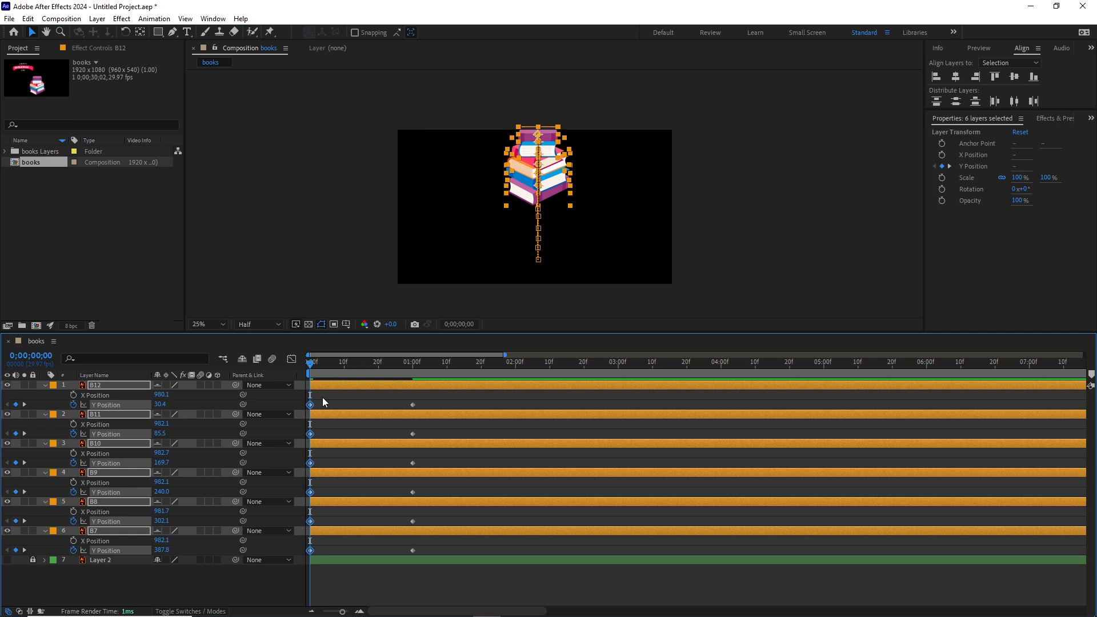
key("shift+Up")
key("shift+Up")
key("shift+Up")
key("shift+Up")
key("shift+Up")
key("shift+Up")
key("shift+Up")
key("shift+Up")
key("shift+Up")
key("shift+Up")
key("shift+Up")
key("shift+Up")
key("shift+Up")
key("shift+Up")
key("shift+Up")
key("shift+Up")
key("shift+Up")
key("shift+Up")
key("shift+Up")
key("shift+Up")
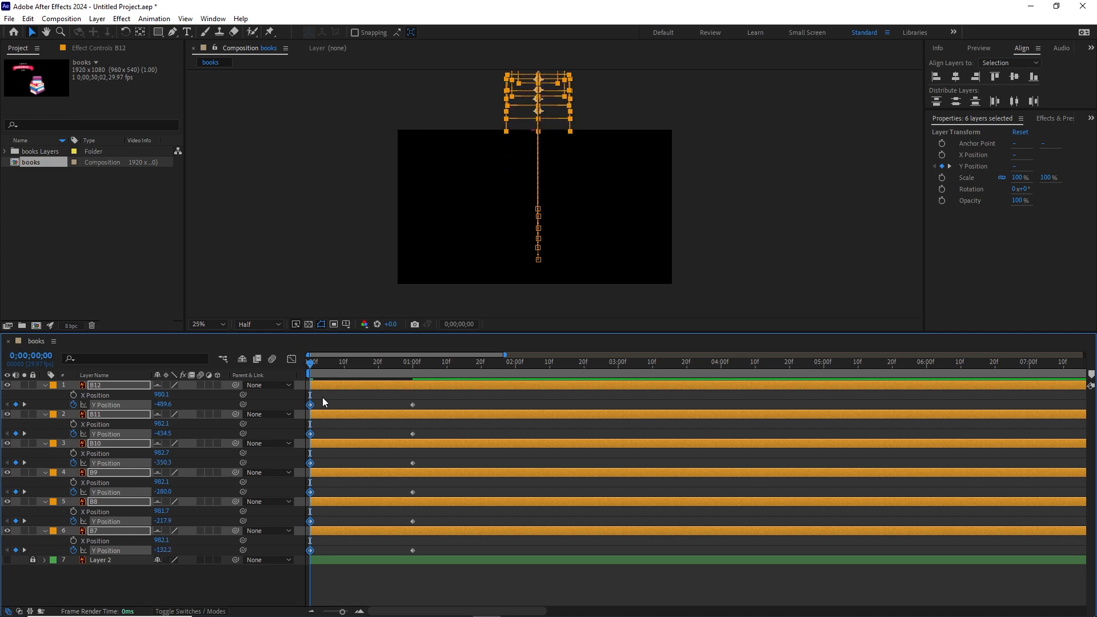
Step: Select all Y Position keyframes of B7 to B12 and apply Easy Ease to them
left_click(454, 403)
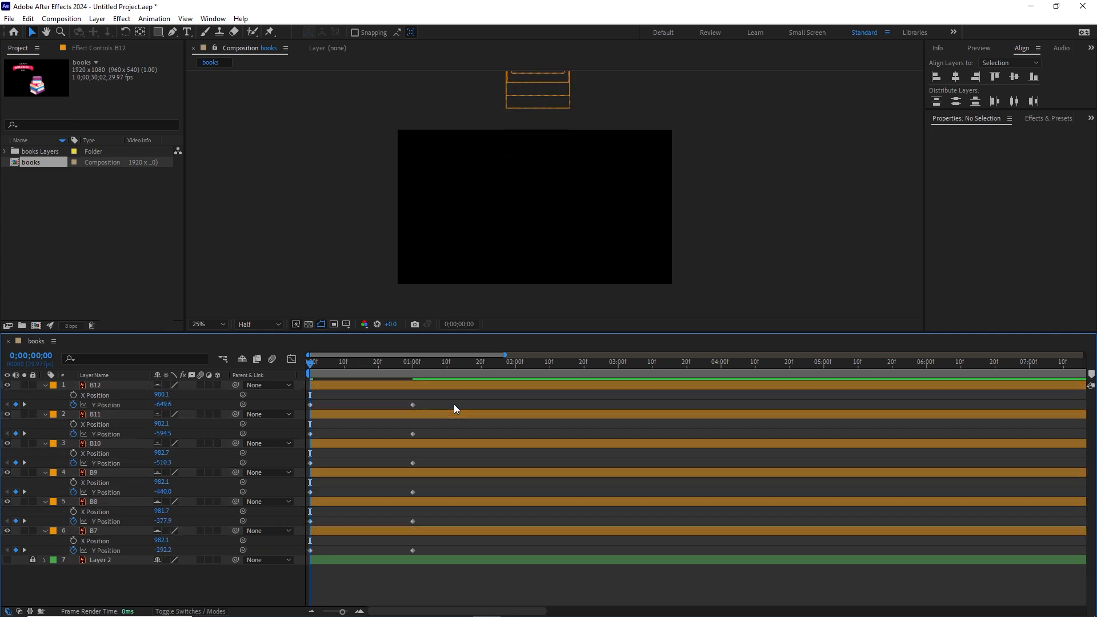
left_click_drag(446, 398, 303, 557)
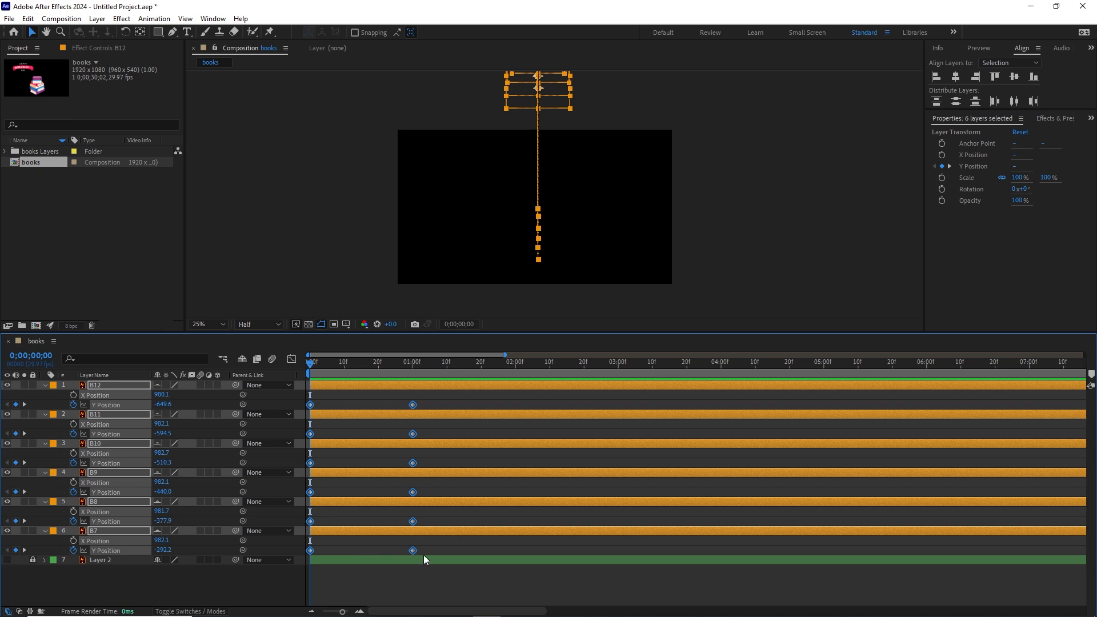
key("F9")
Step: In the value graph, make all six Y Position curves accelerate steeply into 0;00;01;00 and lengthen their outgoing handles at 0;00;00;00
left_click(292, 359)
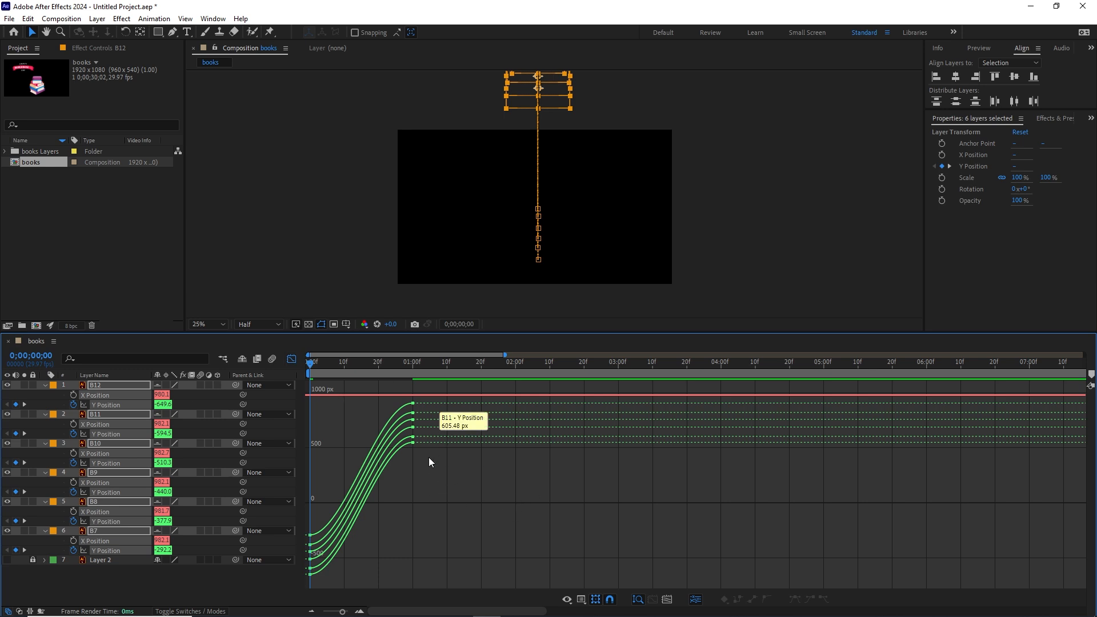
left_click(359, 611)
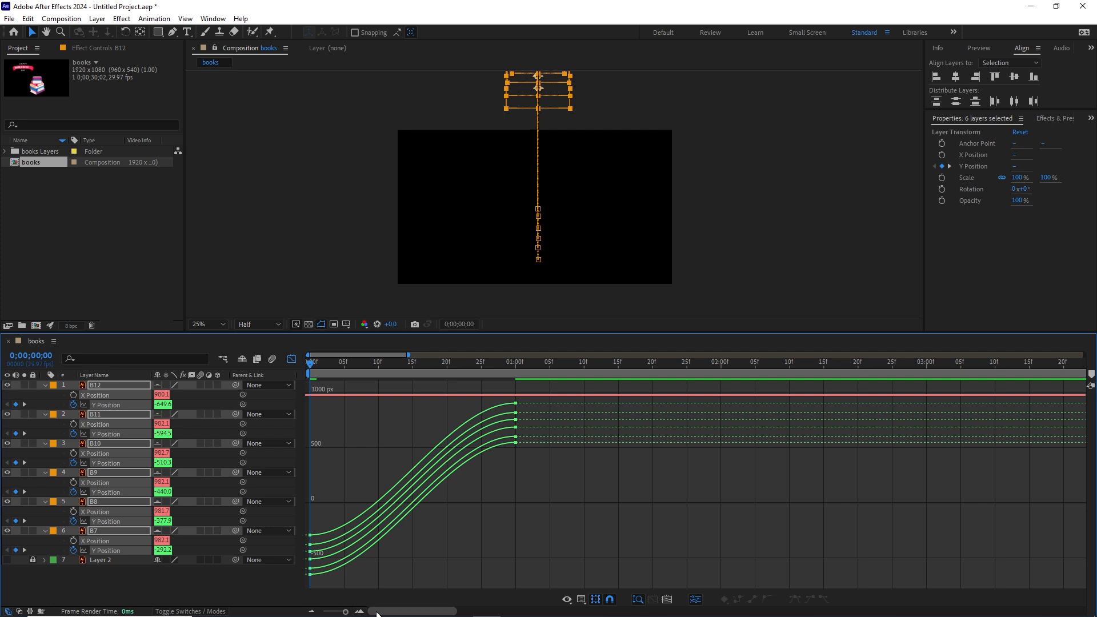
left_click_drag(535, 476, 498, 383)
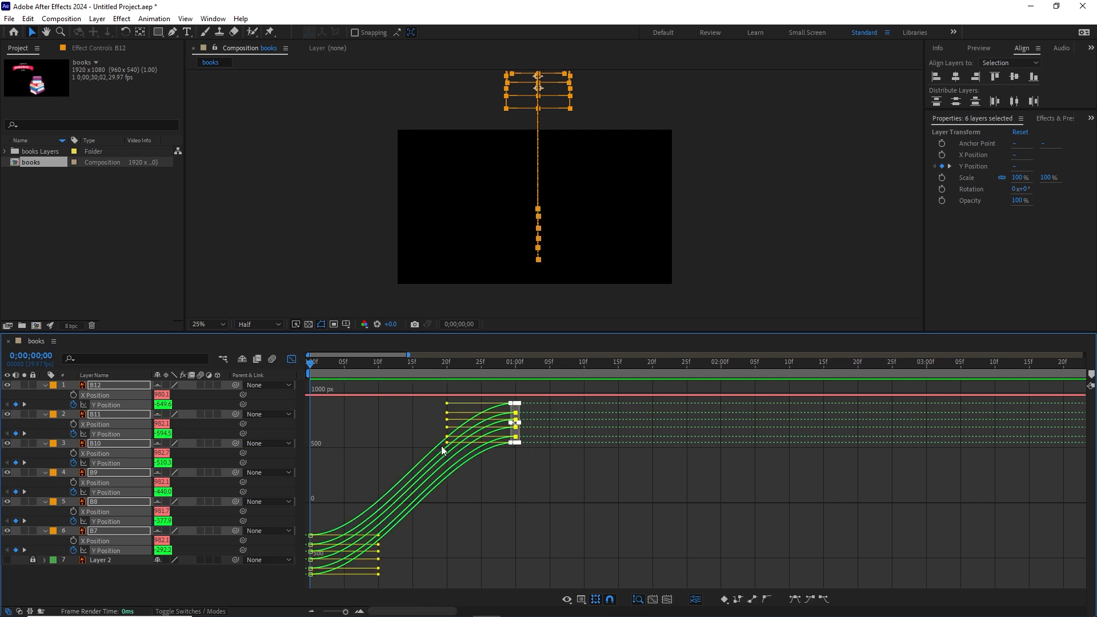
left_click_drag(446, 422, 484, 494)
left_click_drag(360, 489, 289, 587)
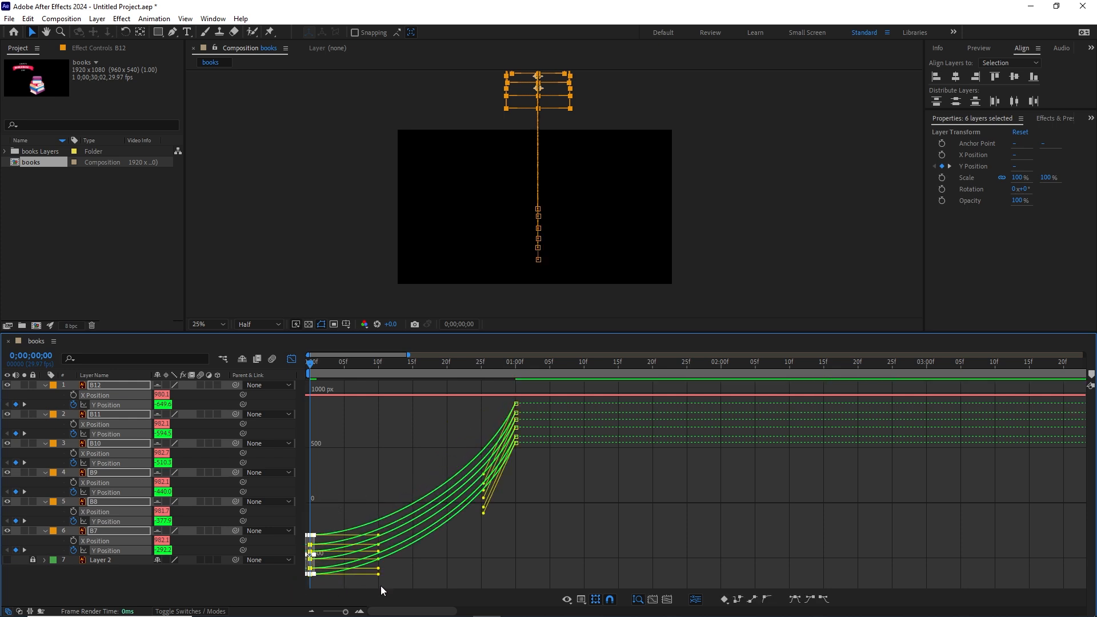
left_click_drag(382, 576, 397, 577)
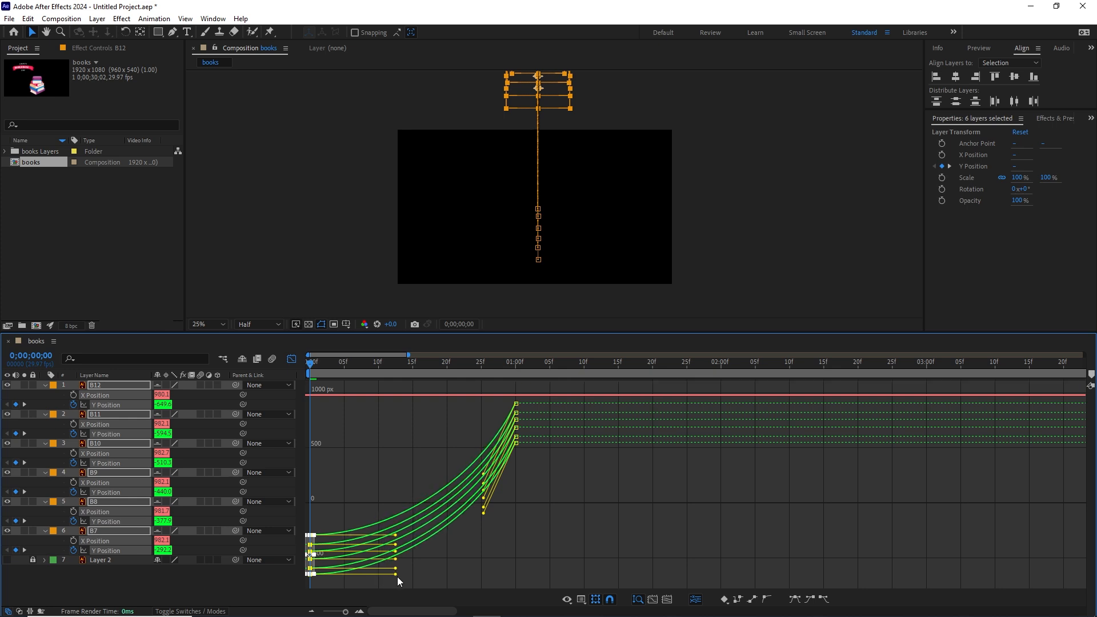
Step: Return to the layer bar view and add Y Position keyframes for all six books at 0;00;01;20
left_click(291, 360)
left_click(514, 370)
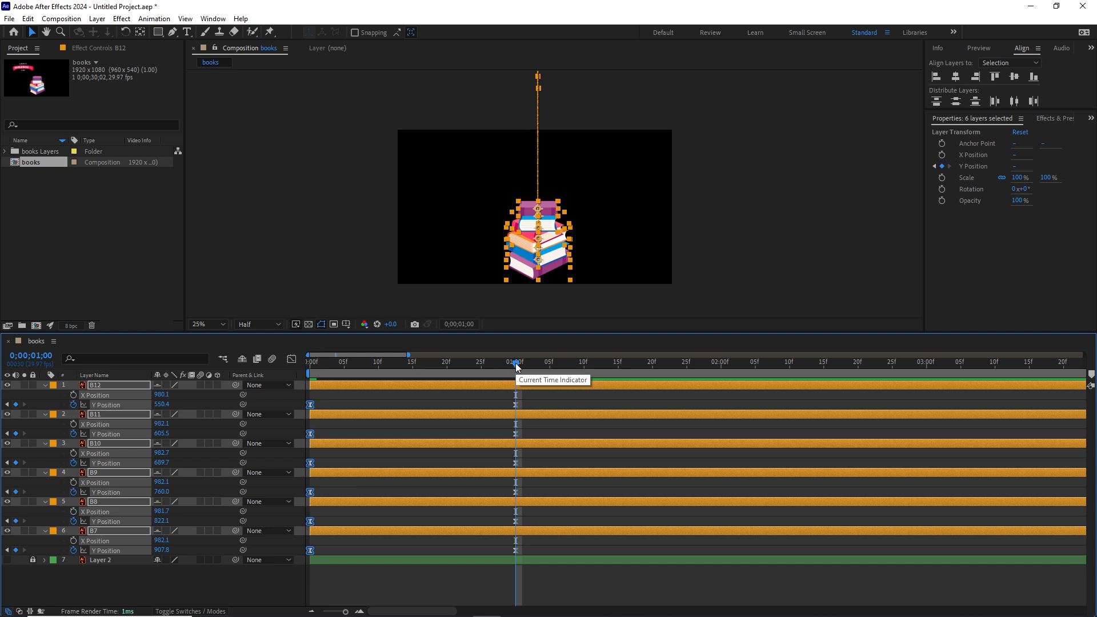
key("space")
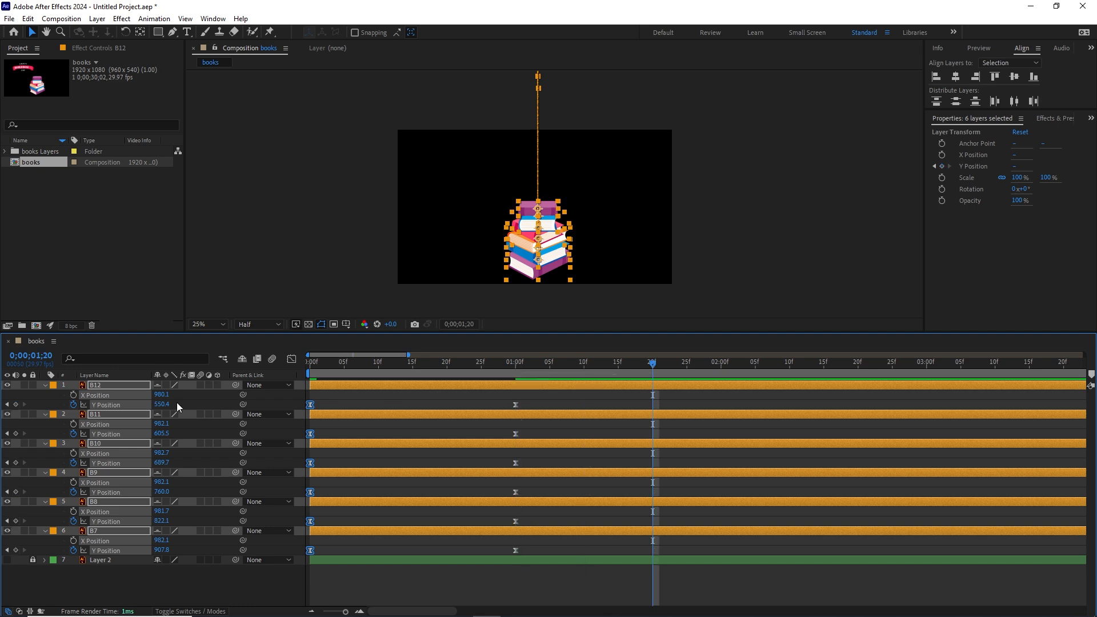
left_click(16, 434)
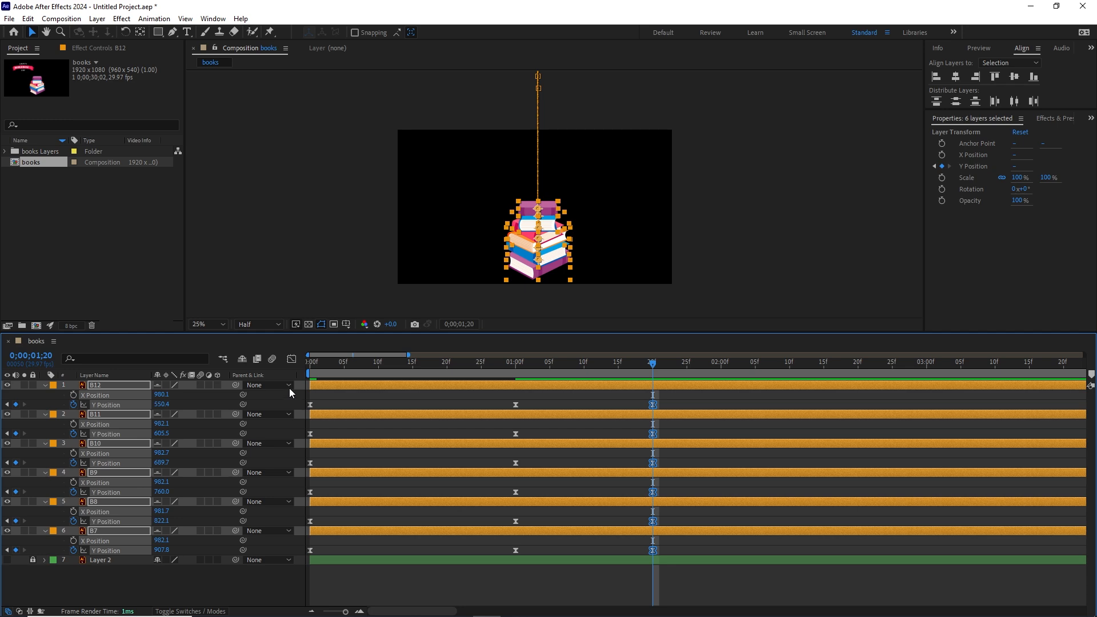
Step: In the value graph, bend all six Y Position curves into a bounce arc between 0;00;01;00 and 0;00;01;20
left_click(292, 359)
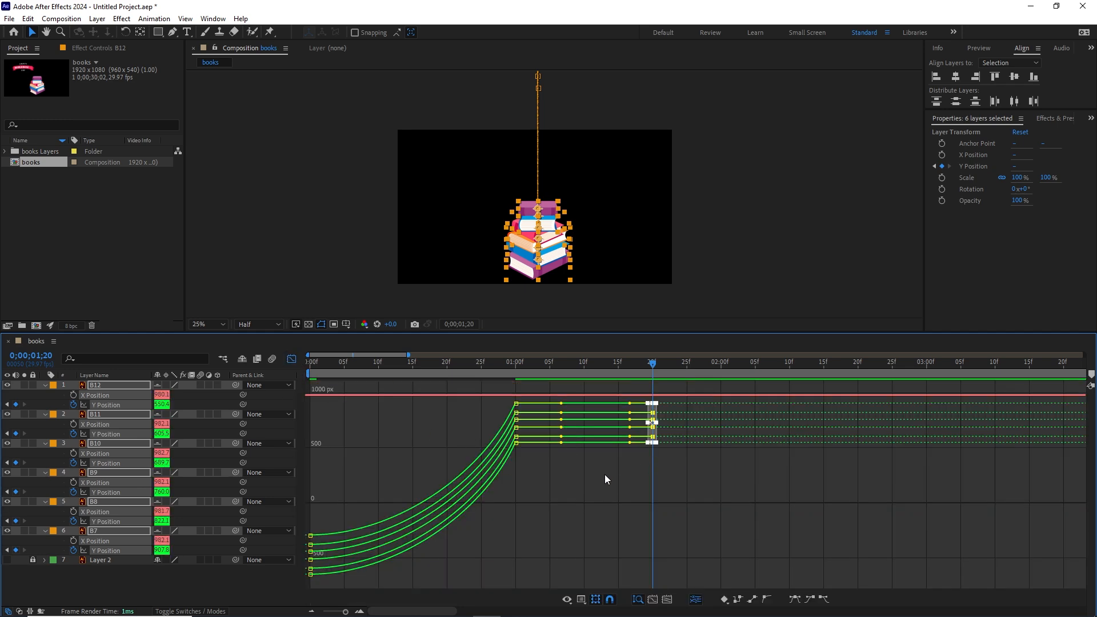
left_click(575, 497)
left_click(360, 610)
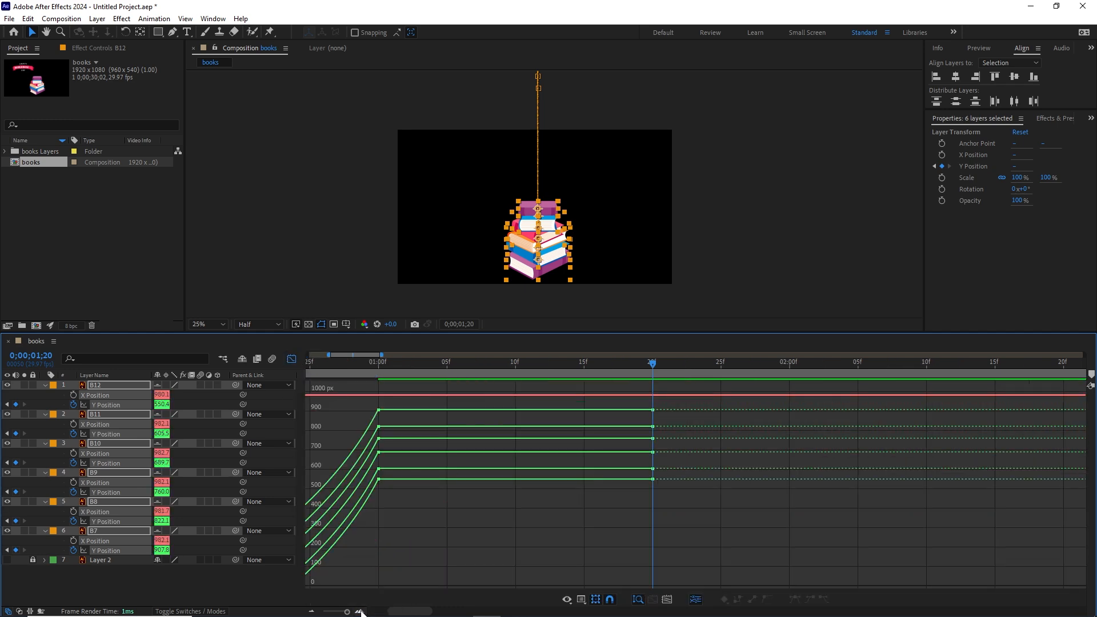
left_click(312, 611)
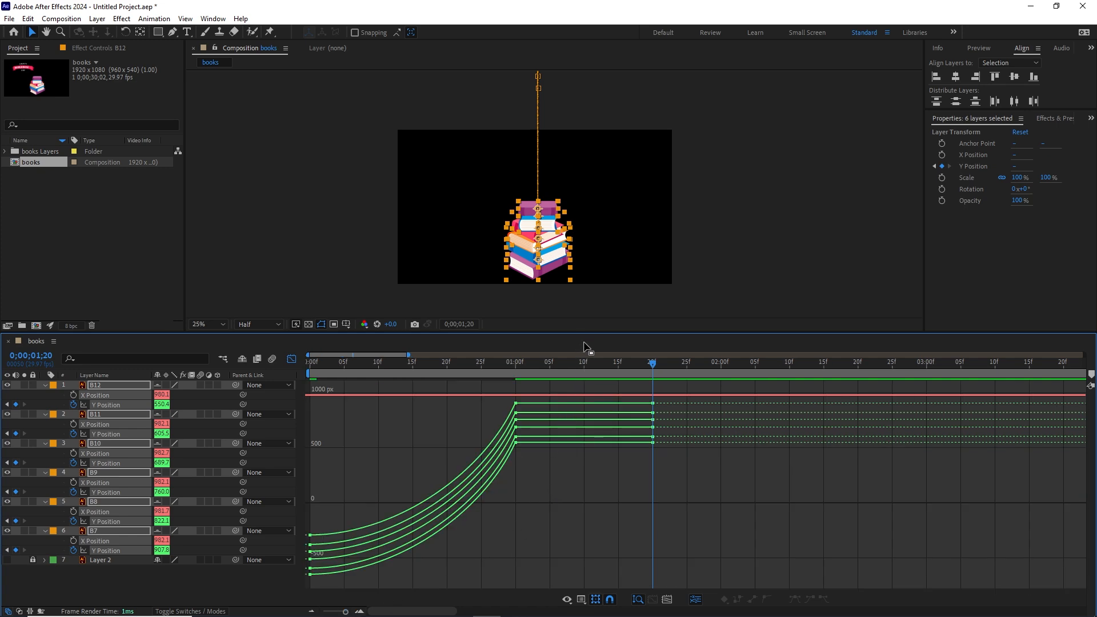
left_click_drag(588, 333, 591, 183)
left_click_drag(545, 398, 507, 260)
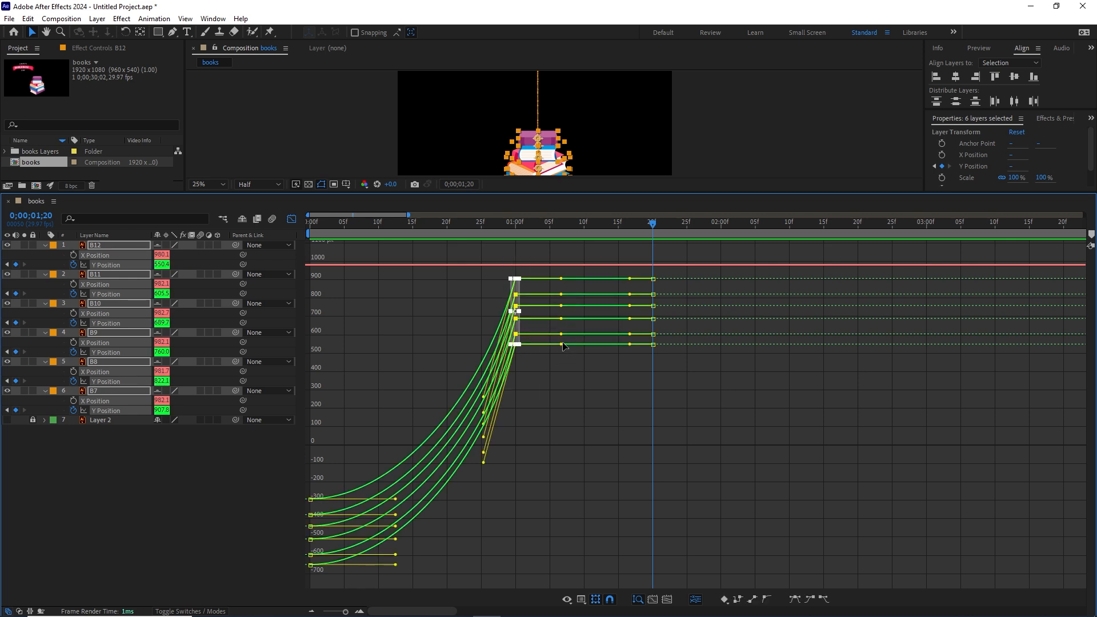
left_click_drag(560, 346, 532, 398)
left_click_drag(692, 388, 623, 265)
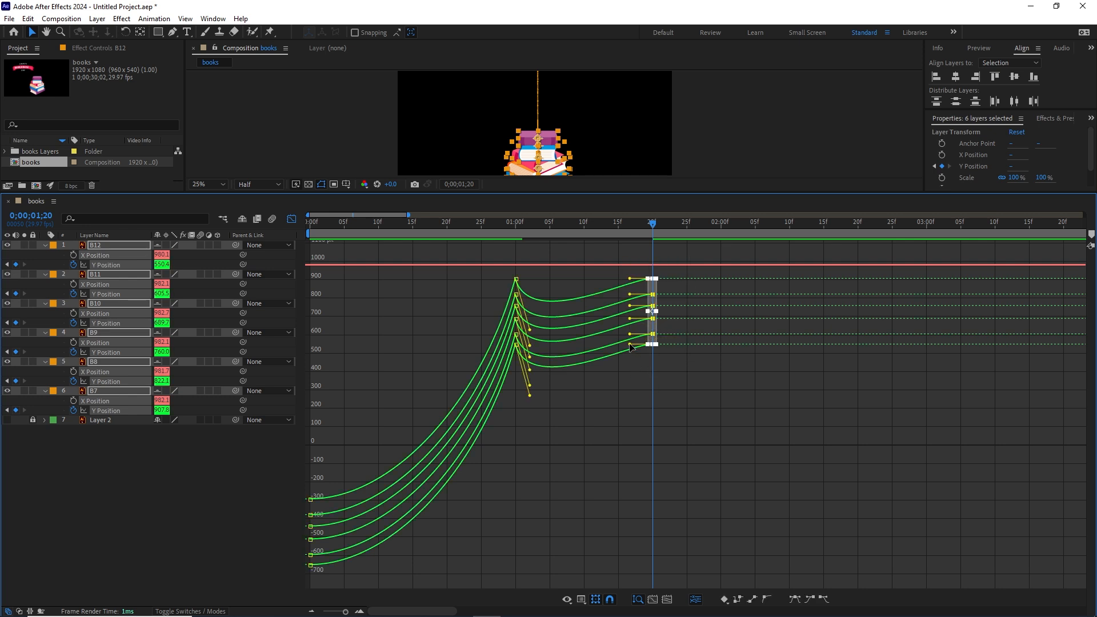
left_click_drag(631, 351, 634, 399)
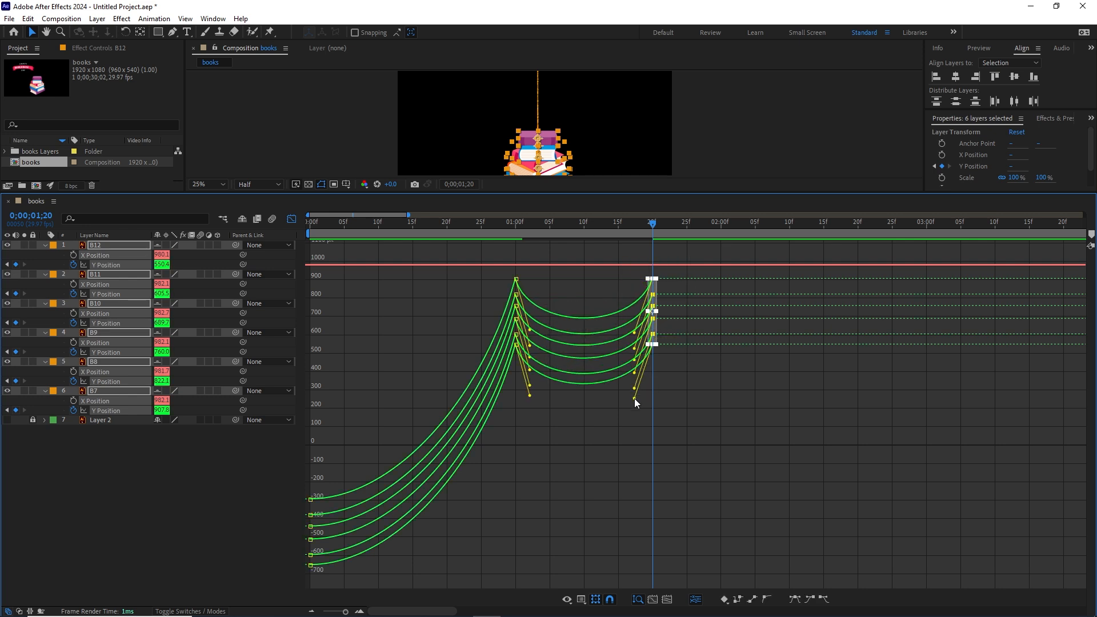
left_click_drag(595, 192, 588, 344)
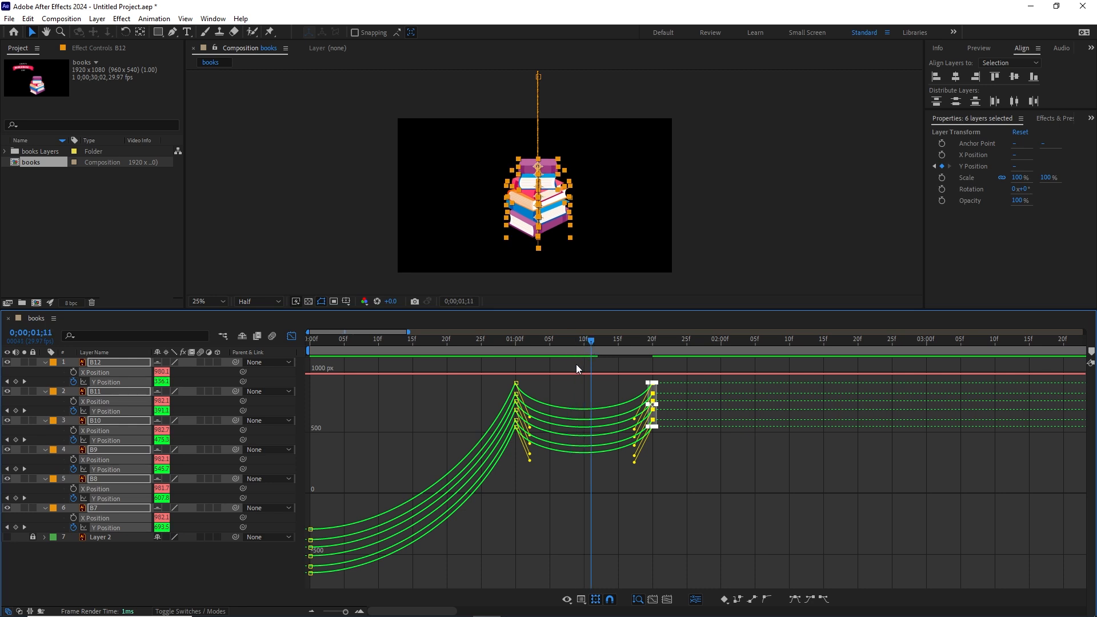
Step: Flatten the first bounce by shortening the outgoing handles at 0;00;01;00 and the incoming handles at 0;00;01;20
left_click_drag(545, 471, 504, 375)
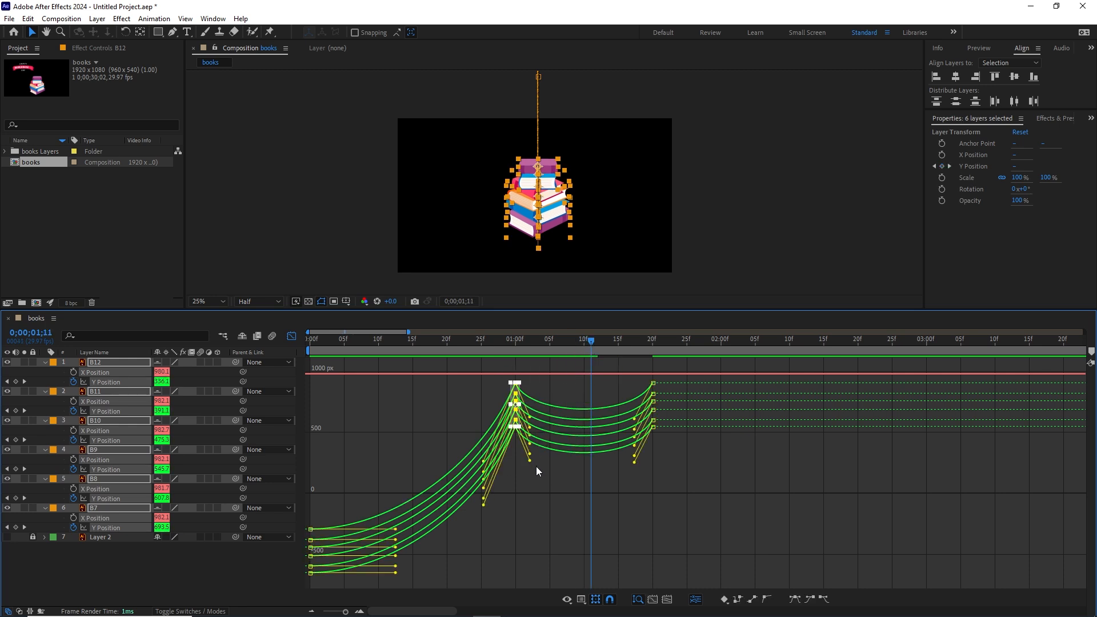
left_click_drag(528, 460, 523, 445)
left_click_drag(674, 465, 641, 365)
left_click_drag(634, 462, 641, 455)
Step: Preview the fall from 0;00;00;22 and raise the bounce slightly with longer outgoing handles at 0;00;01;00
left_click_drag(591, 341, 459, 345)
key("space")
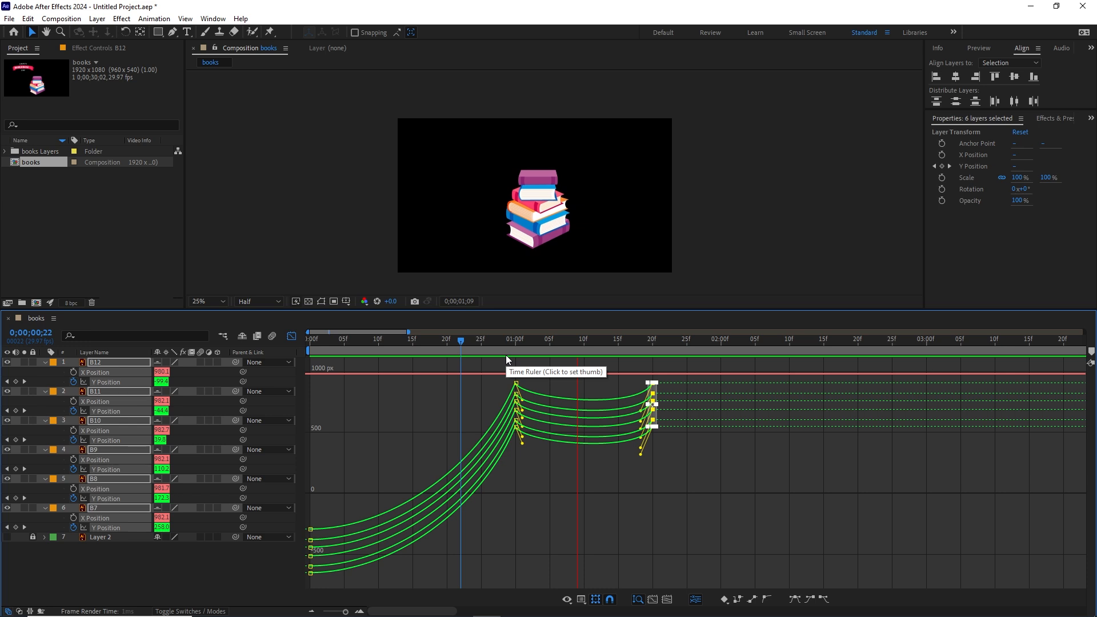
key("space")
left_click_drag(543, 460, 492, 365)
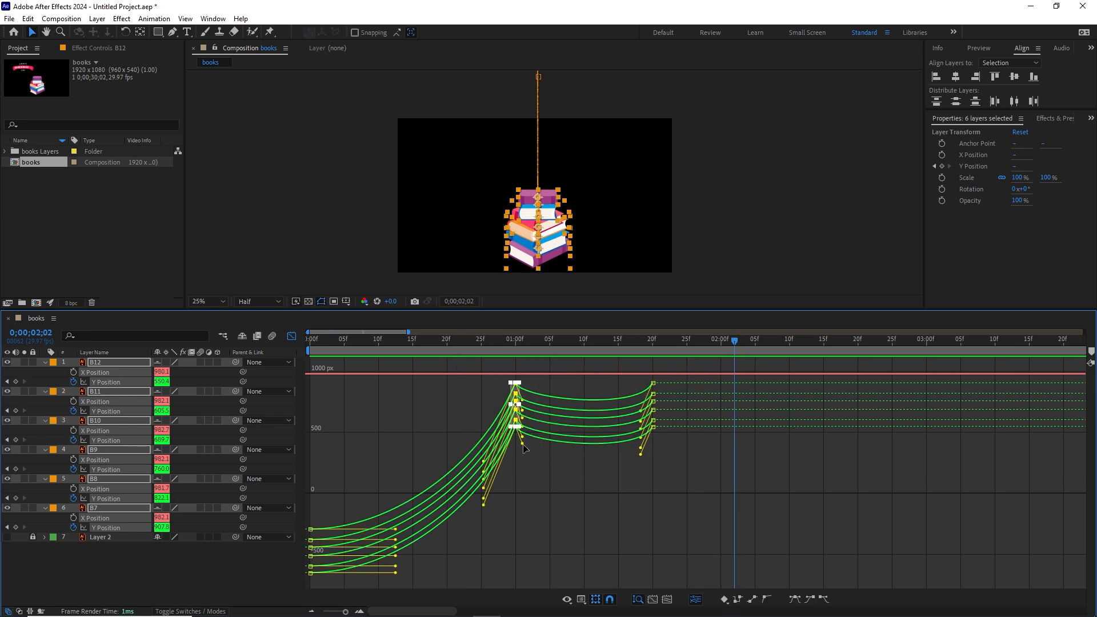
left_click_drag(523, 449, 526, 462)
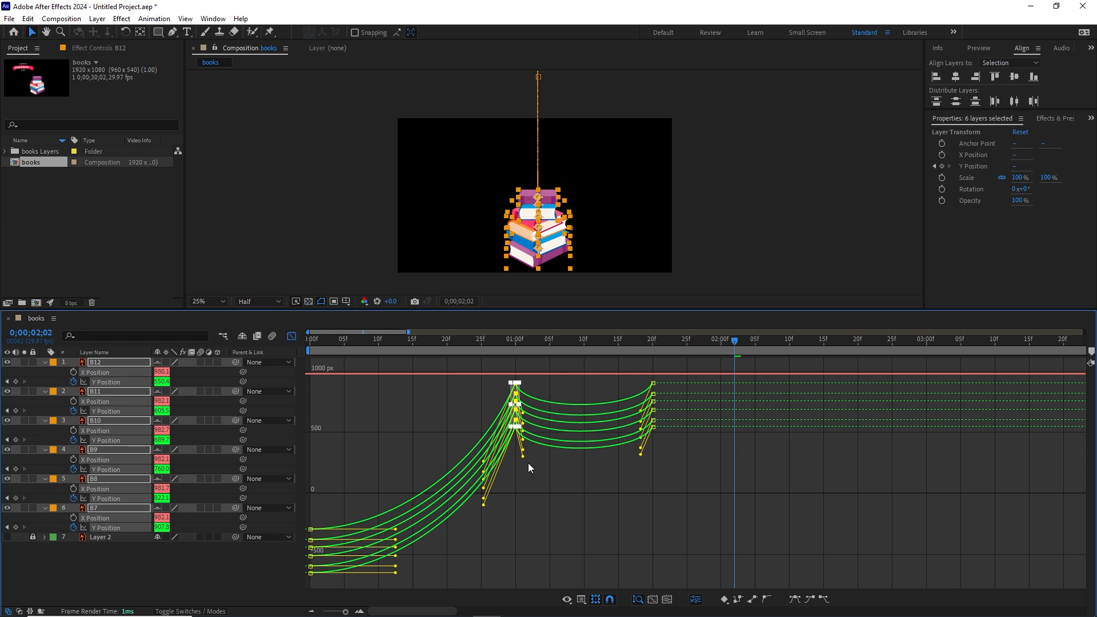
Step: Return to the layer bar view and add Y Position keyframes for all six books at 0;00;02;05
left_click(292, 336)
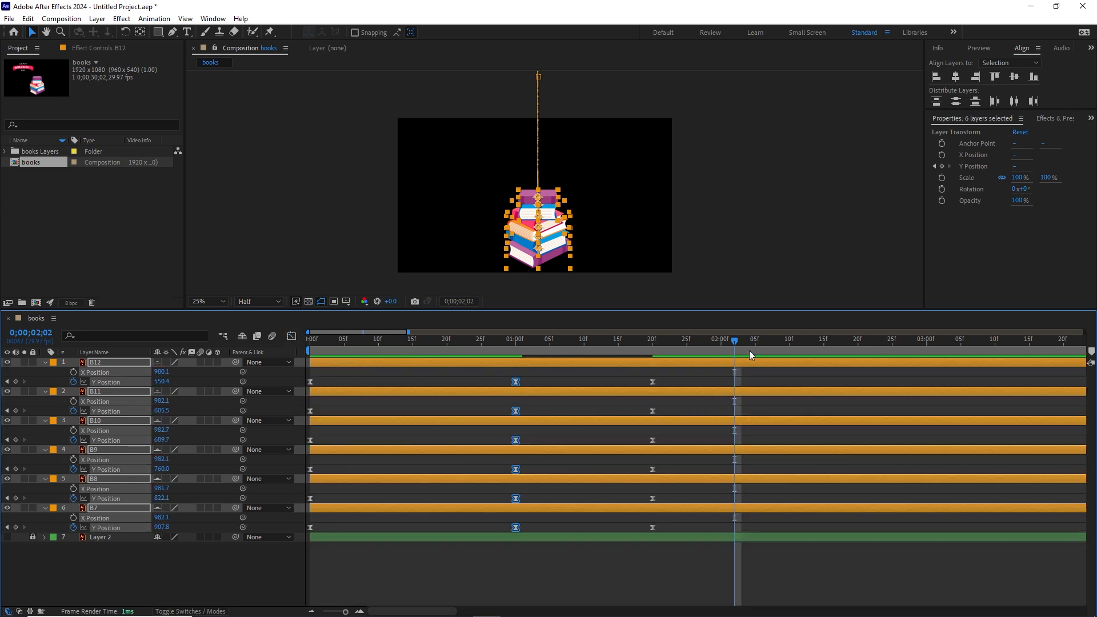
left_click_drag(734, 341, 654, 363)
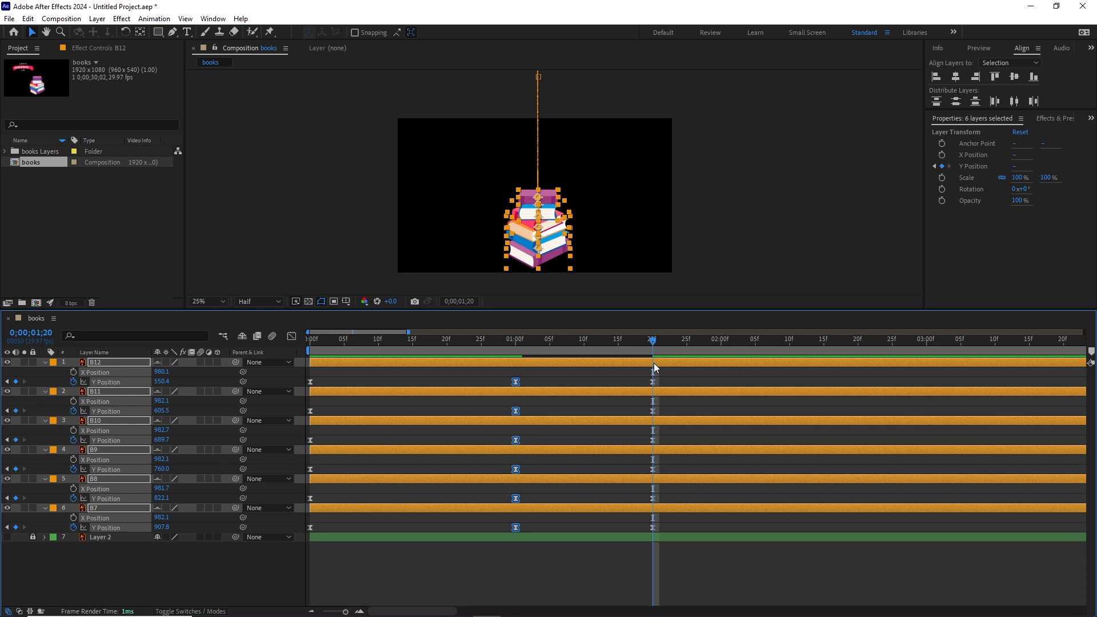
key("shift+Page_Down")
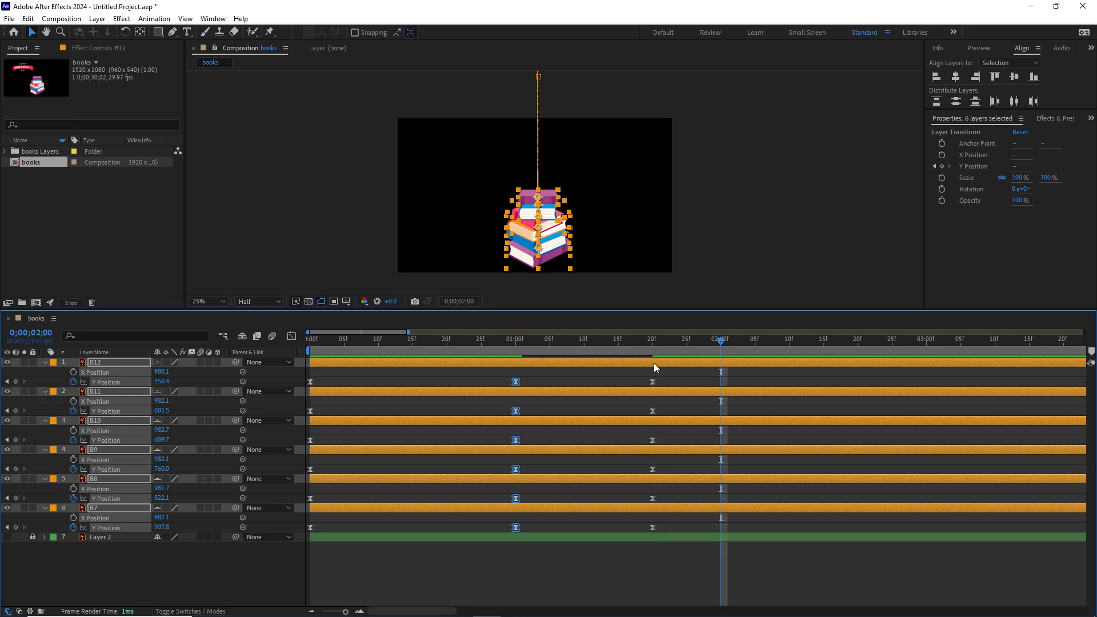
key("Page_Down")
key("Page_Down")
key("Page_Down")
key("Page_Down")
key("Page_Down")
left_click(15, 382)
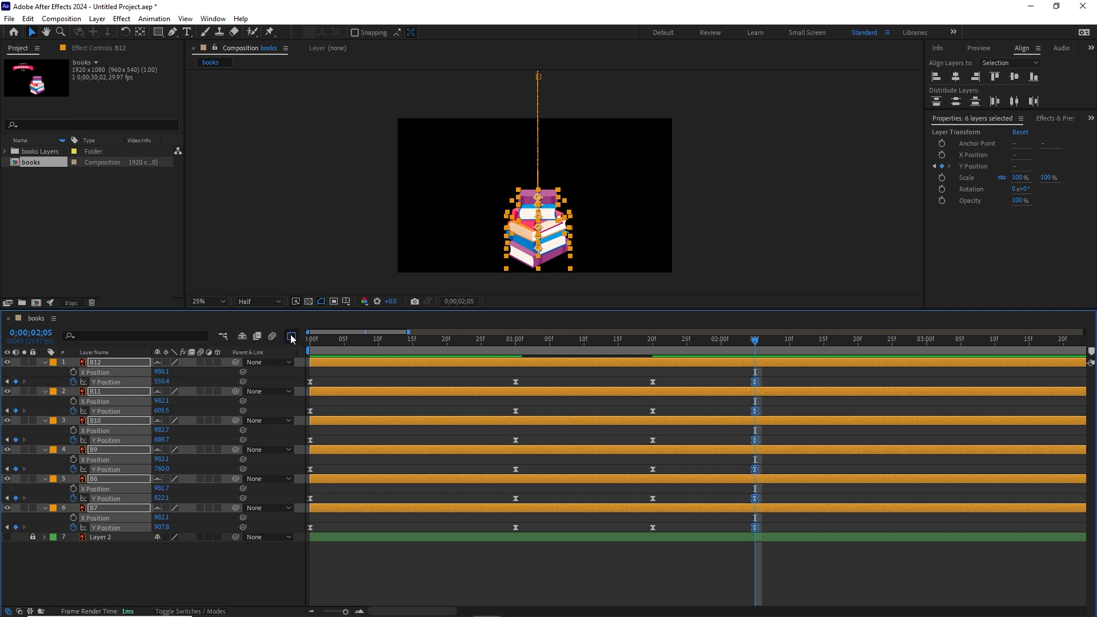
Step: In the value graph, shape a second, smaller bounce arc on all six Y Position curves between 0;00;01;20 and 0;00;02;05
left_click(291, 336)
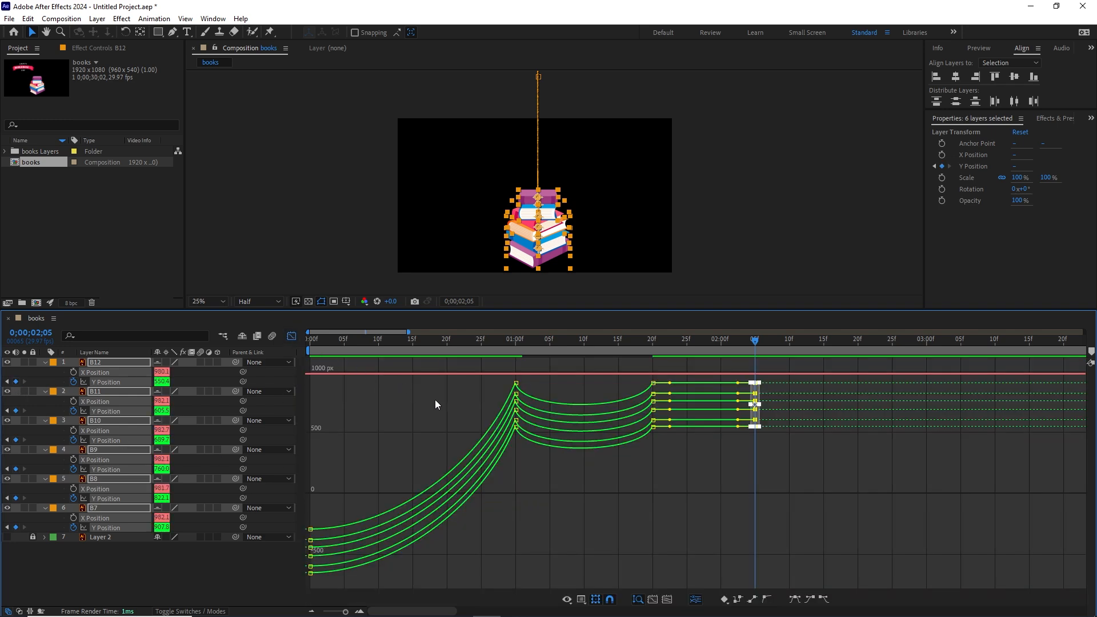
left_click(360, 611)
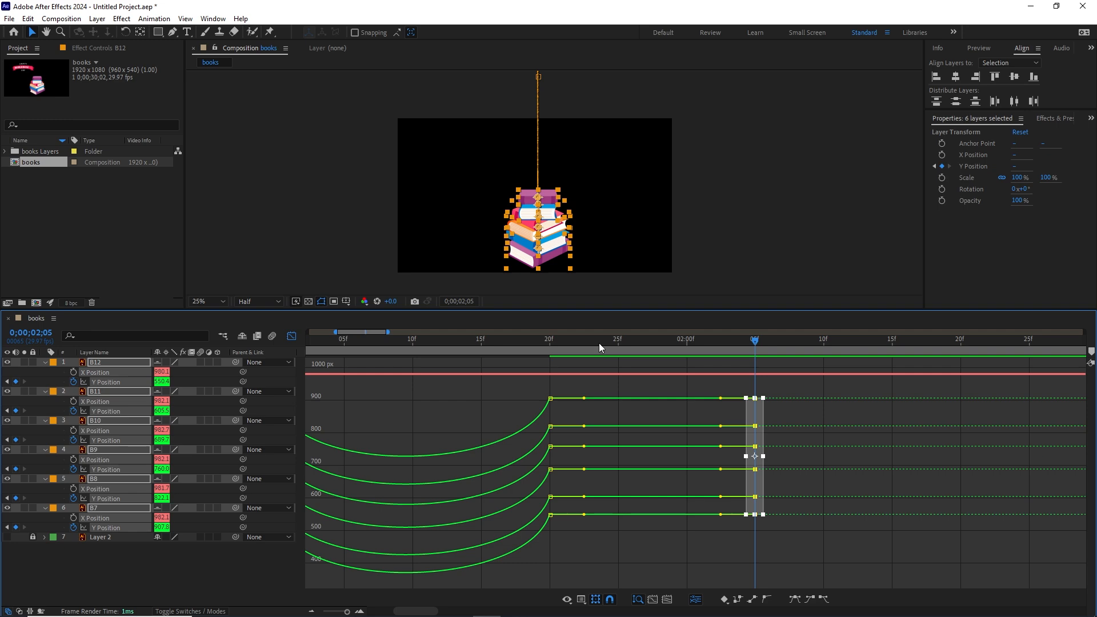
left_click_drag(629, 309, 619, 156)
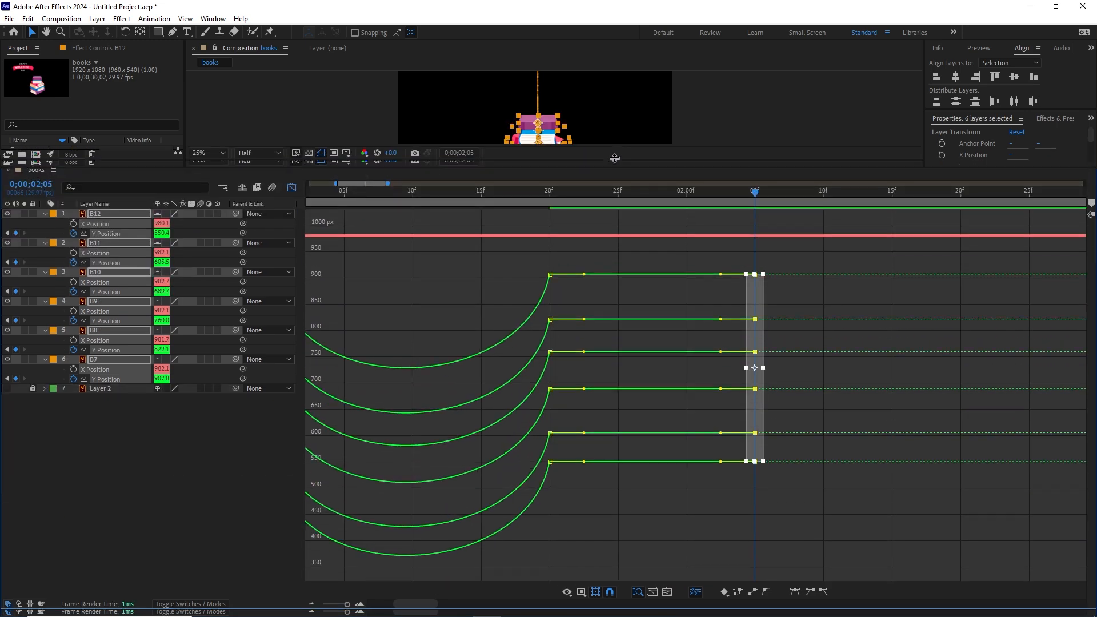
left_click_drag(587, 498, 540, 245)
left_click_drag(581, 331, 561, 366)
left_click_drag(796, 490, 721, 237)
left_click_drag(722, 390, 744, 431)
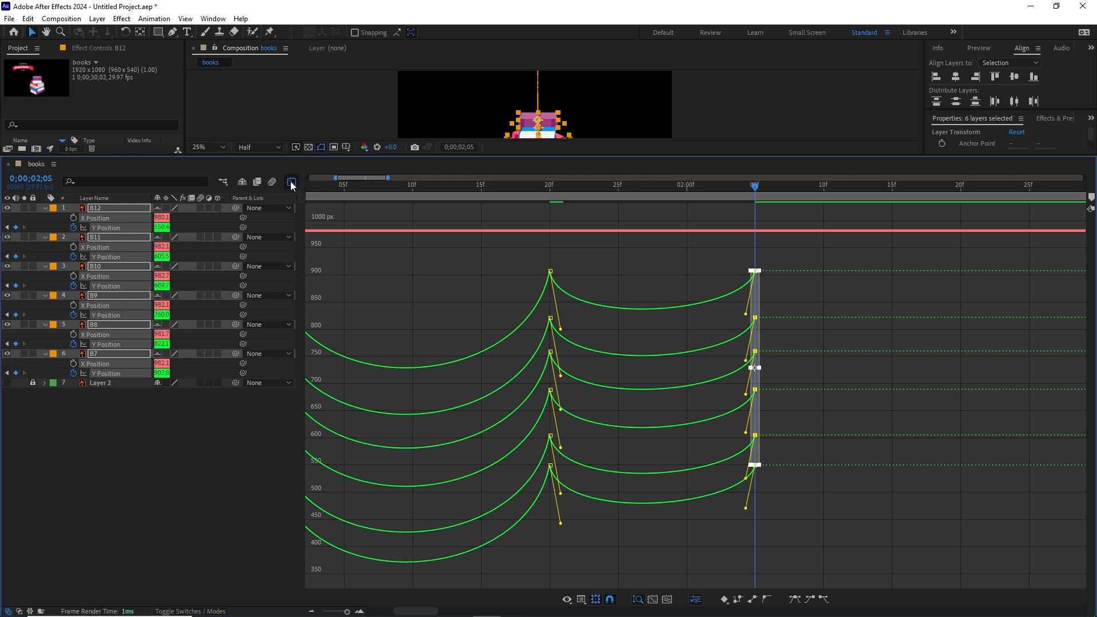
Step: Return to the layer bar view and preview the complete fall and both bounces from 0;00;00;00
left_click(291, 182)
left_click_drag(348, 611, 343, 612)
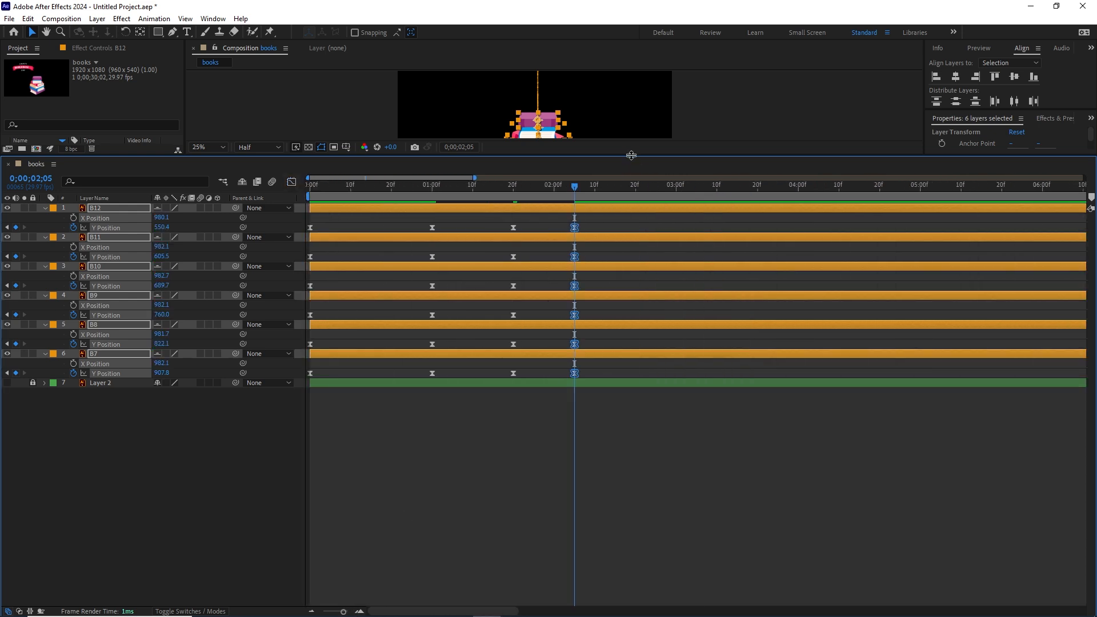
left_click_drag(632, 154, 628, 377)
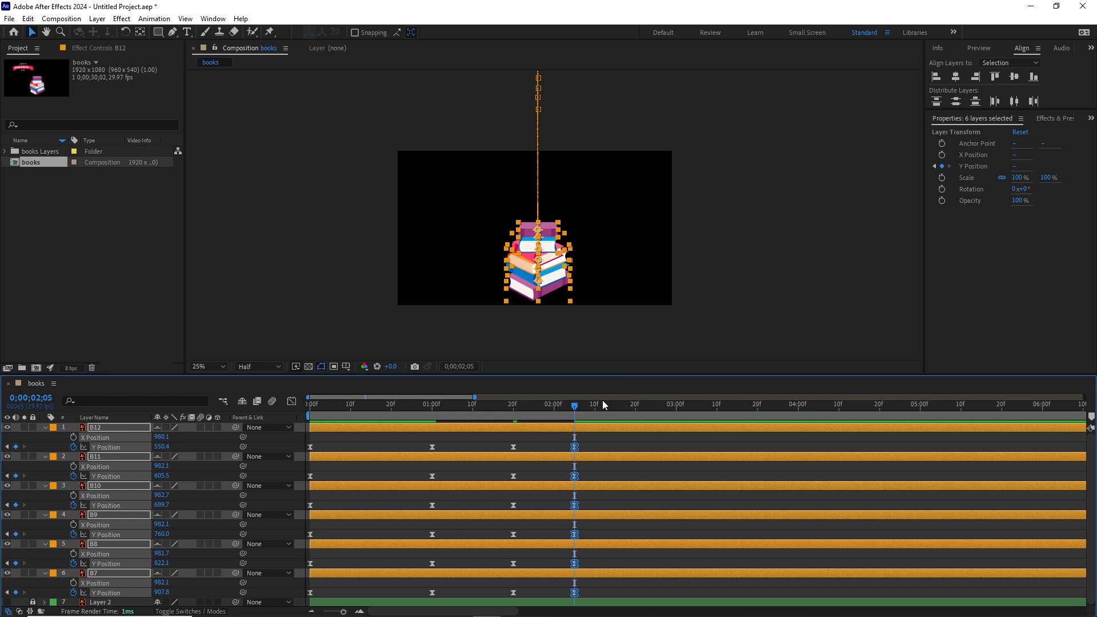
left_click_drag(573, 406, 262, 407)
key("space")
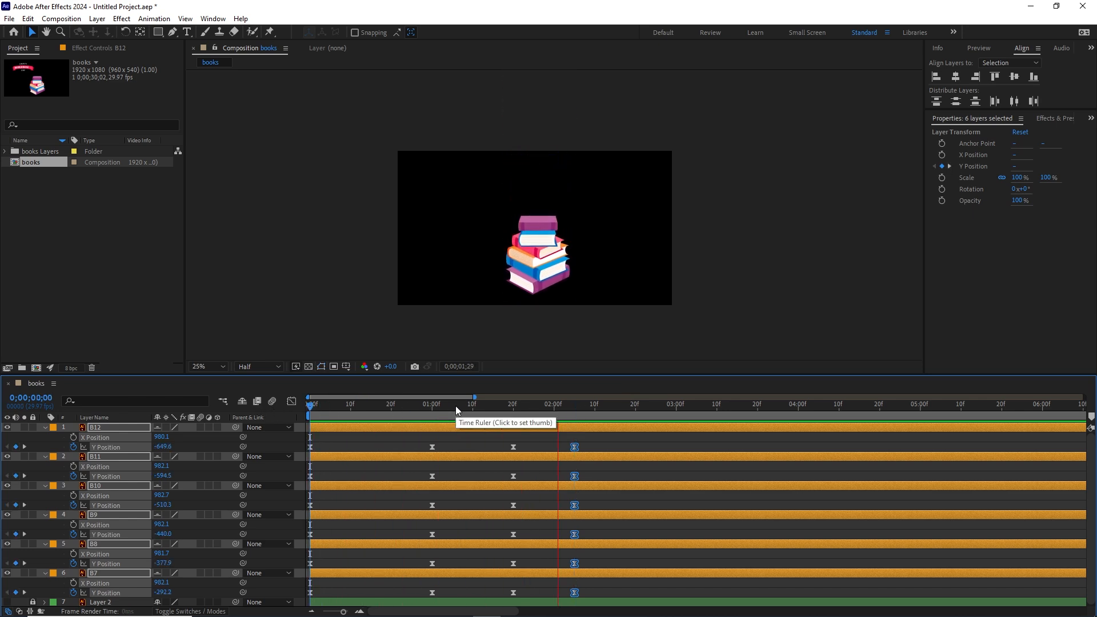
key("space")
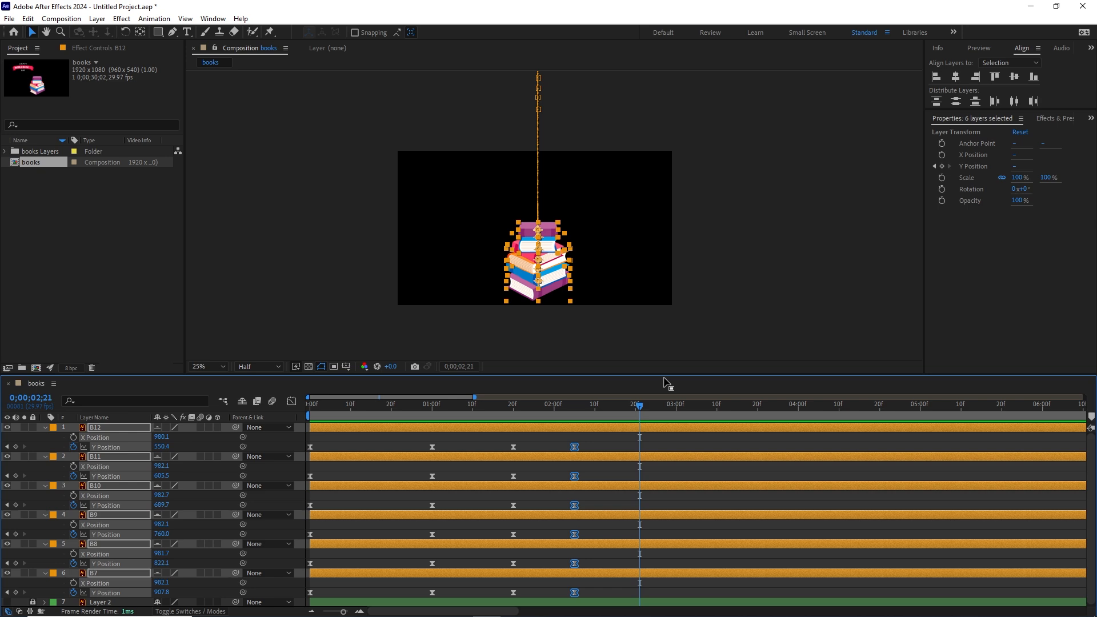
left_click_drag(664, 374, 663, 296)
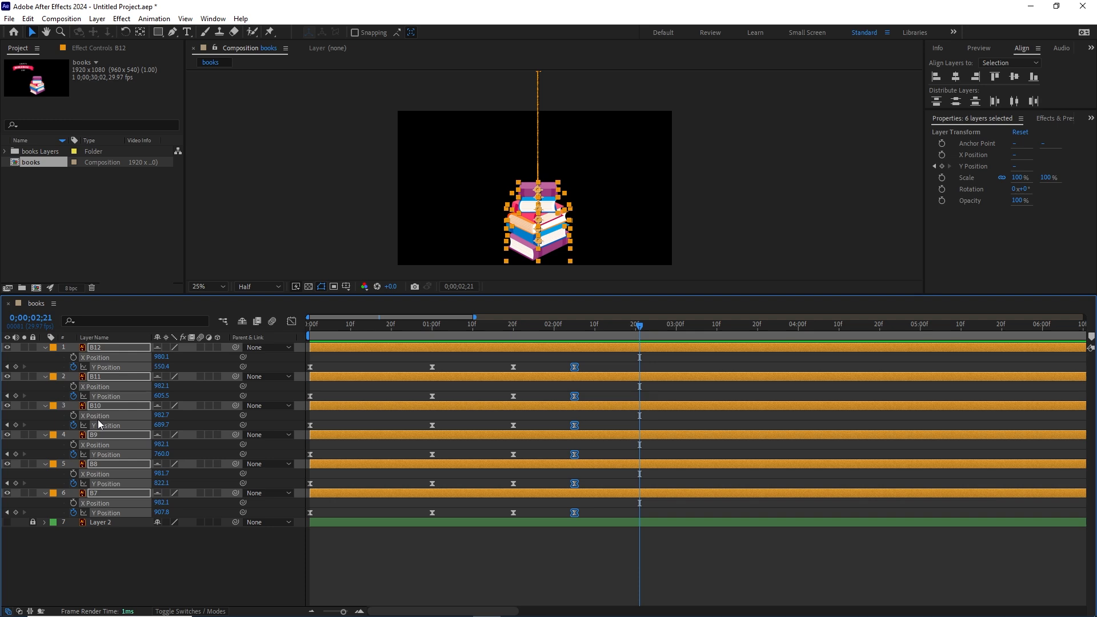
Step: Select all Y Position keyframes of B8 to B12 and move them so the first ones start at 0;00;00;10
left_click(513, 557)
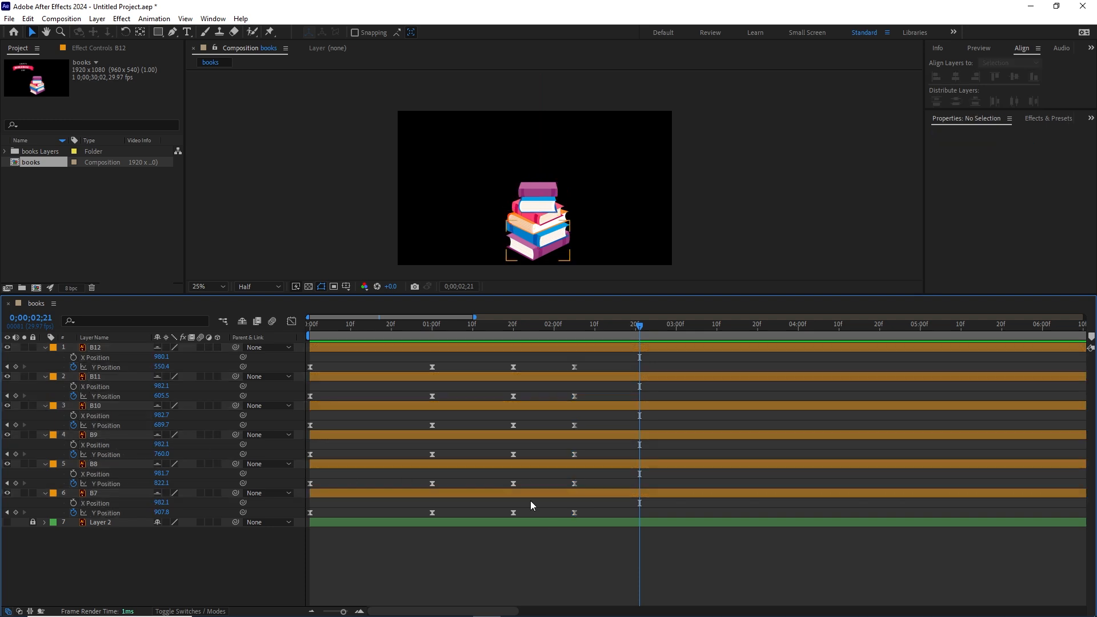
left_click_drag(592, 357, 308, 488)
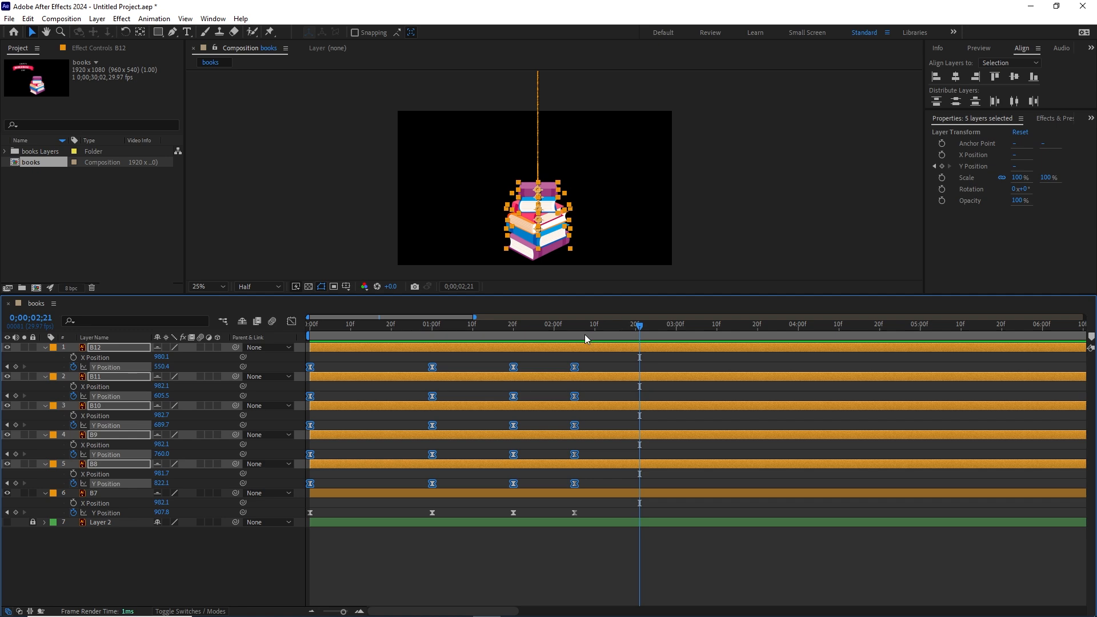
key("Home")
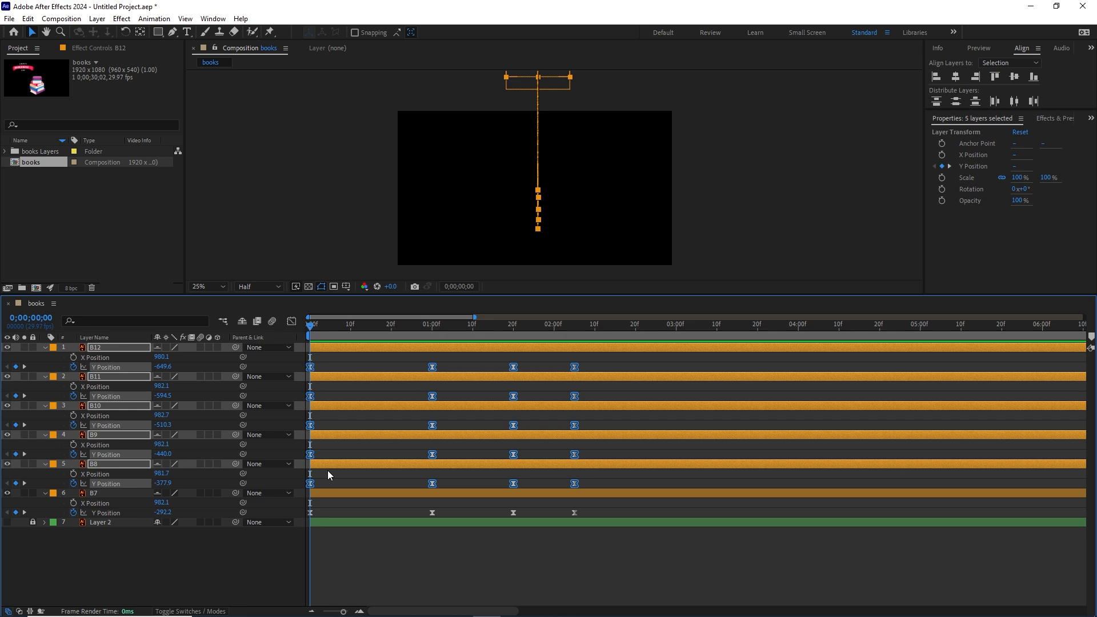
key("space")
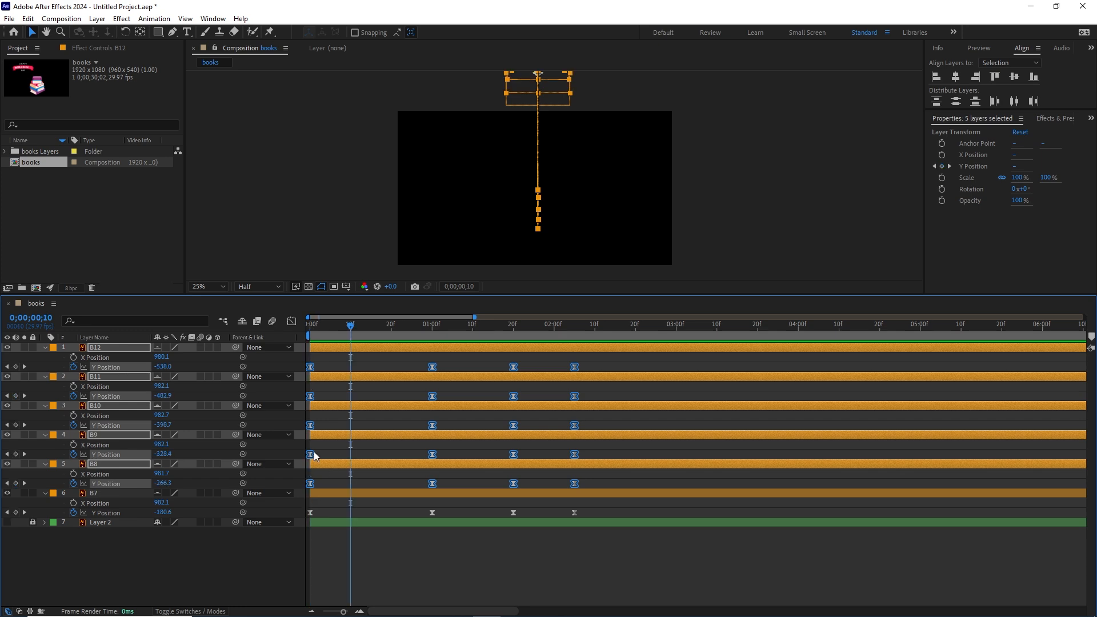
left_click_drag(314, 455, 354, 464)
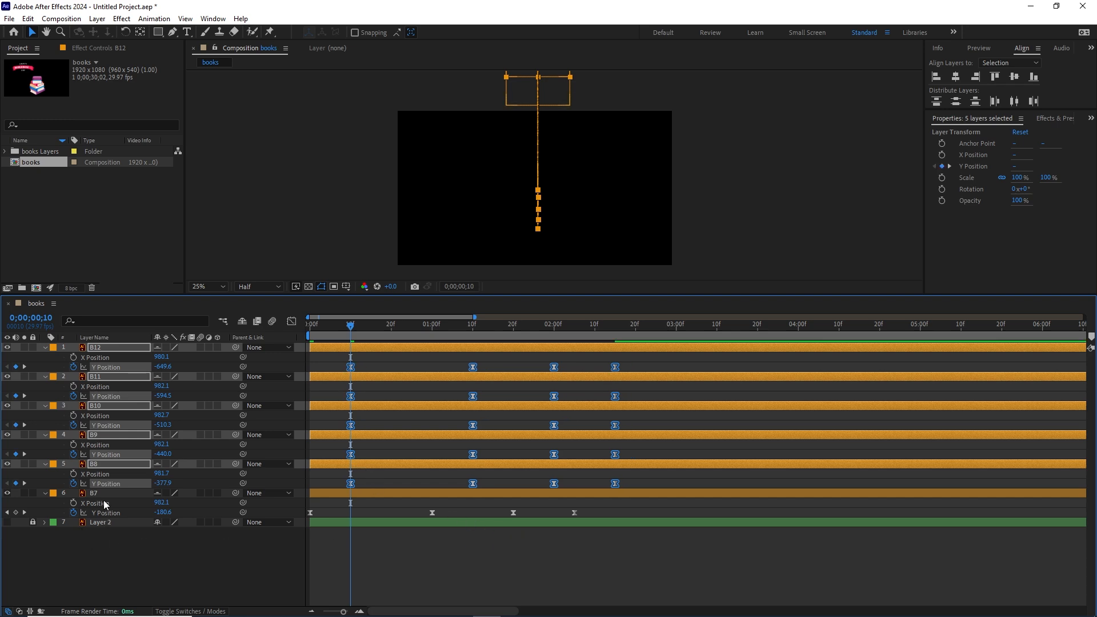
Step: Leave B8 out of the selection and move the Y Position keyframes of B9 to B12 to start at 0;00;00;20
left_click(93, 466, "ctrl")
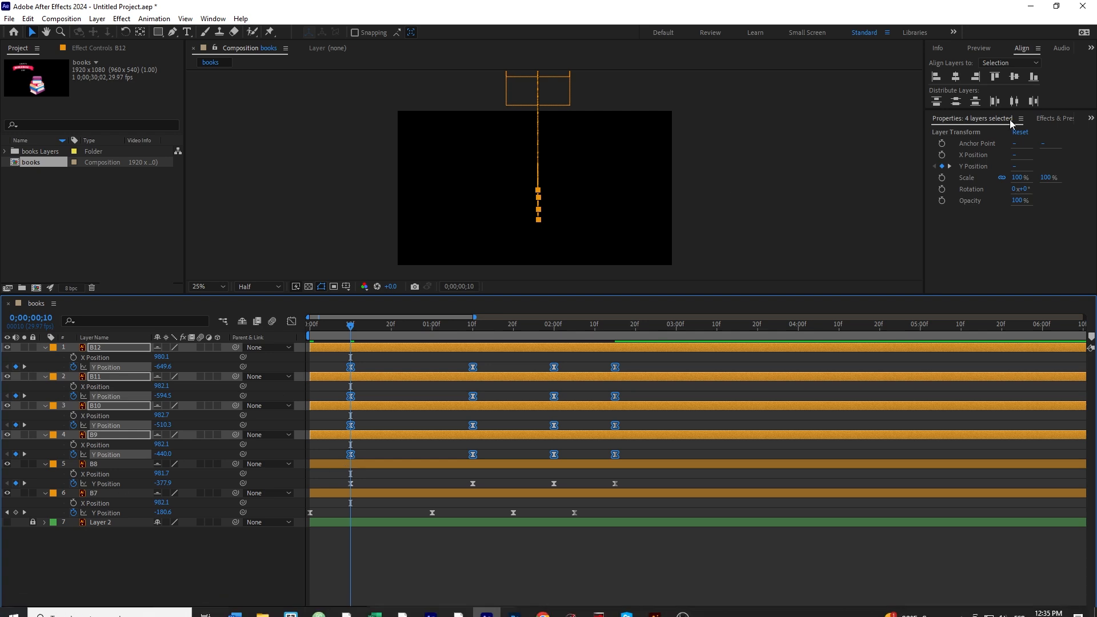
key("shift+Page_Down")
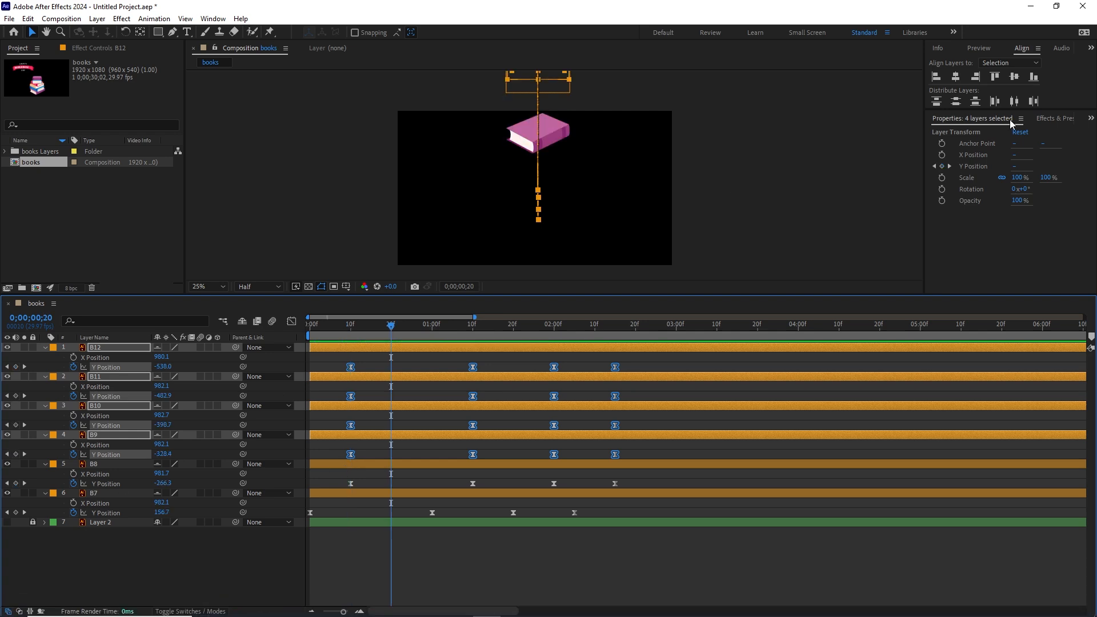
left_click_drag(352, 455, 385, 455)
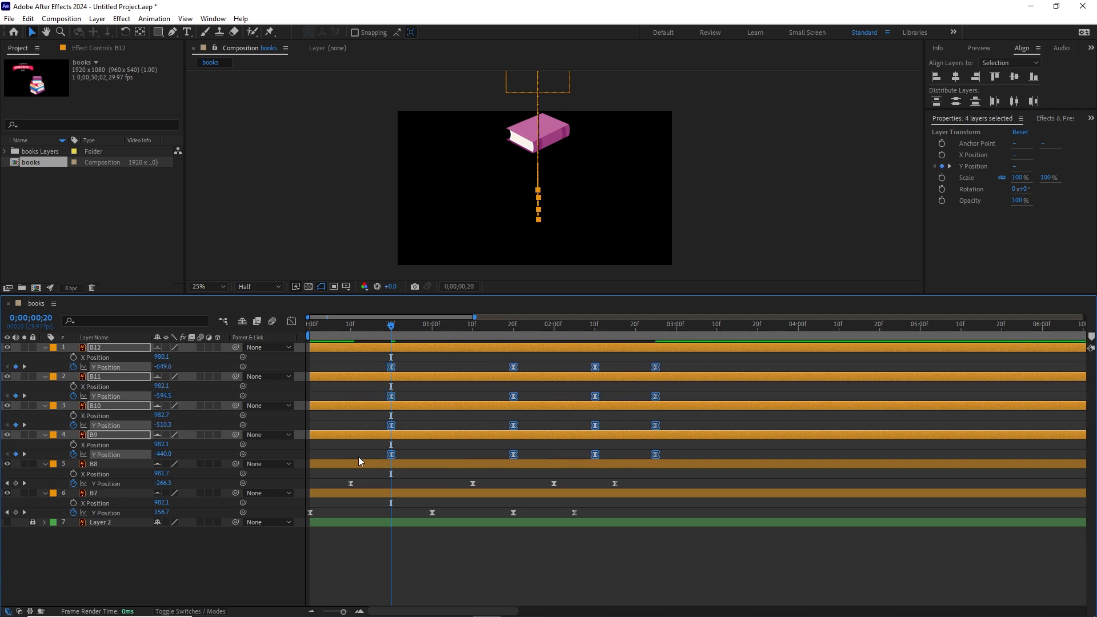
Step: Delay the Y Position keyframes of B10 to B12 by 10 frames and narrow the selection to B11 and B12
left_click(95, 437, "ctrl")
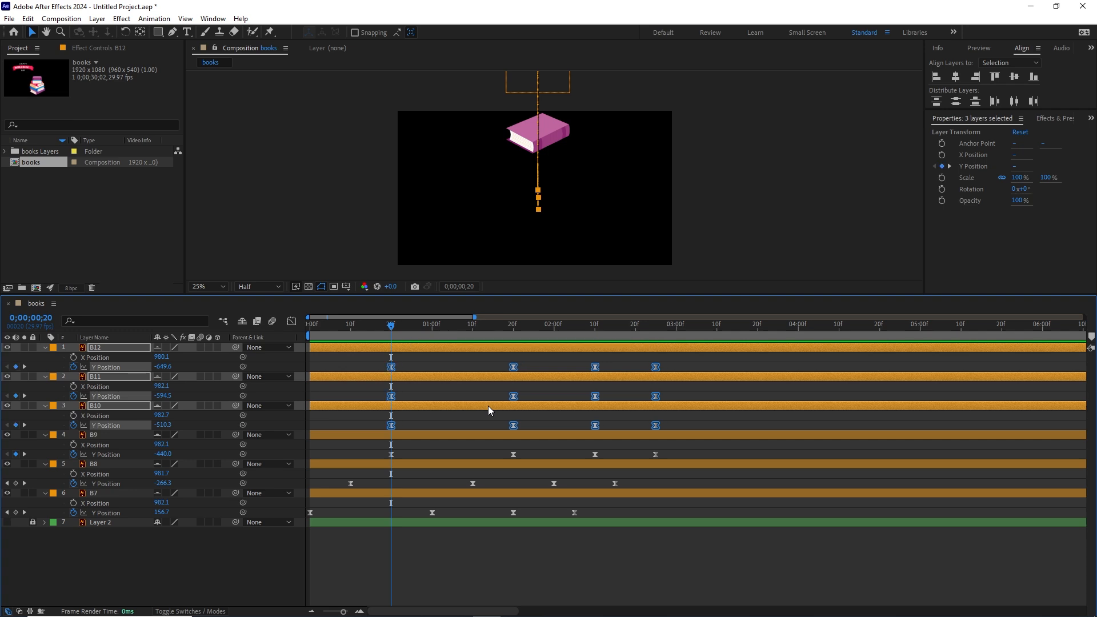
key("alt+shift+Right")
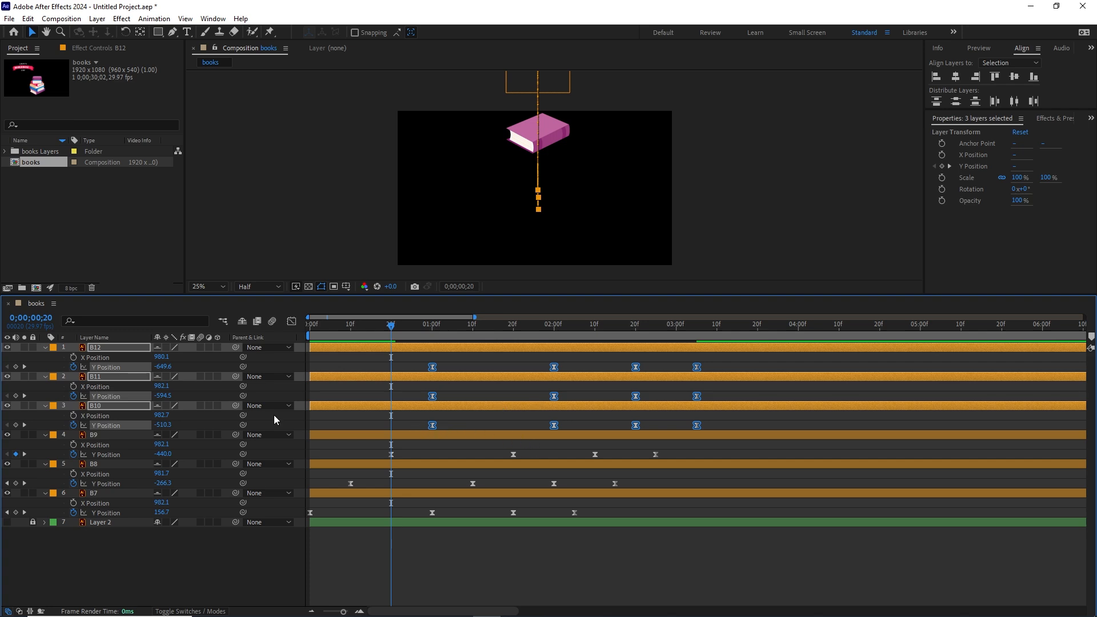
left_click(93, 407, "ctrl")
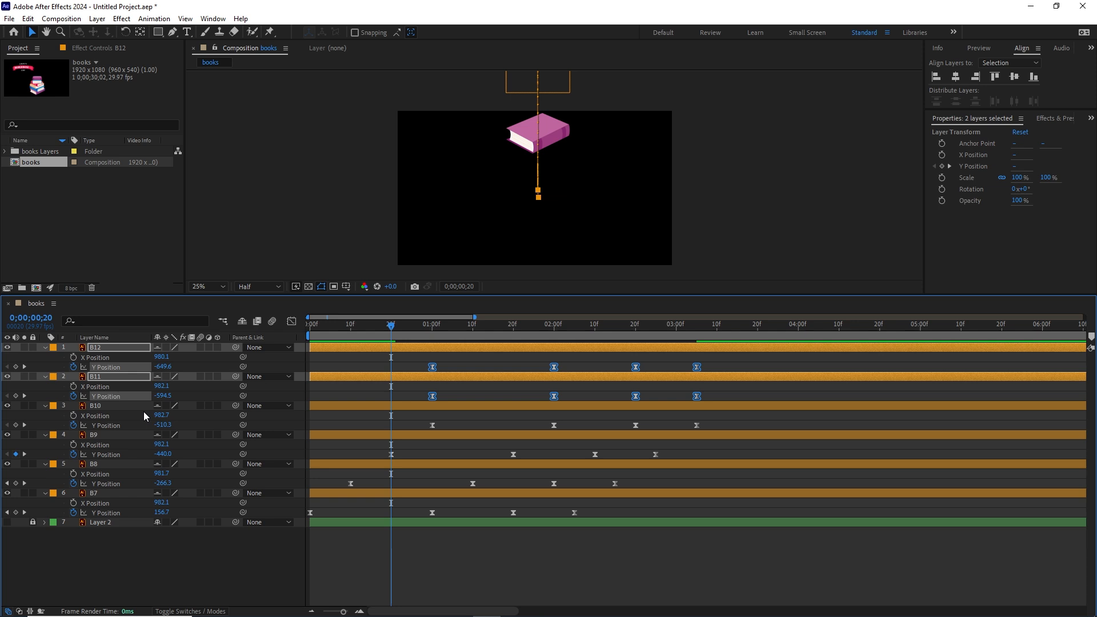
Step: Delay the Y Position keyframes of B11 and B12 by 10 frames, and those of B12 alone by another 10 frames
key("alt+shift+Right")
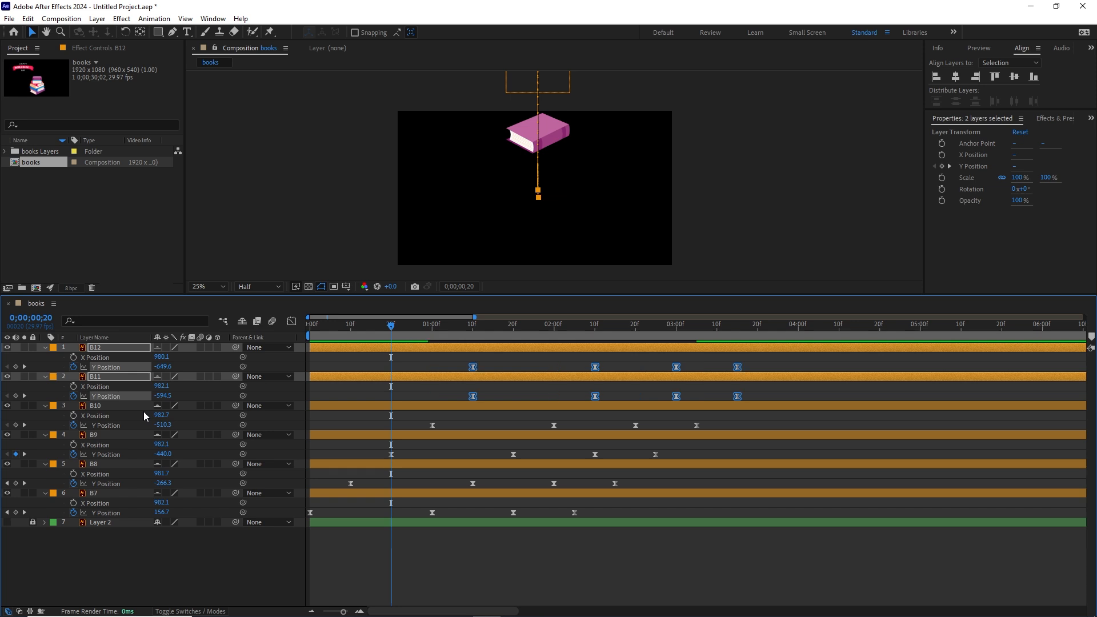
left_click(98, 379, "ctrl")
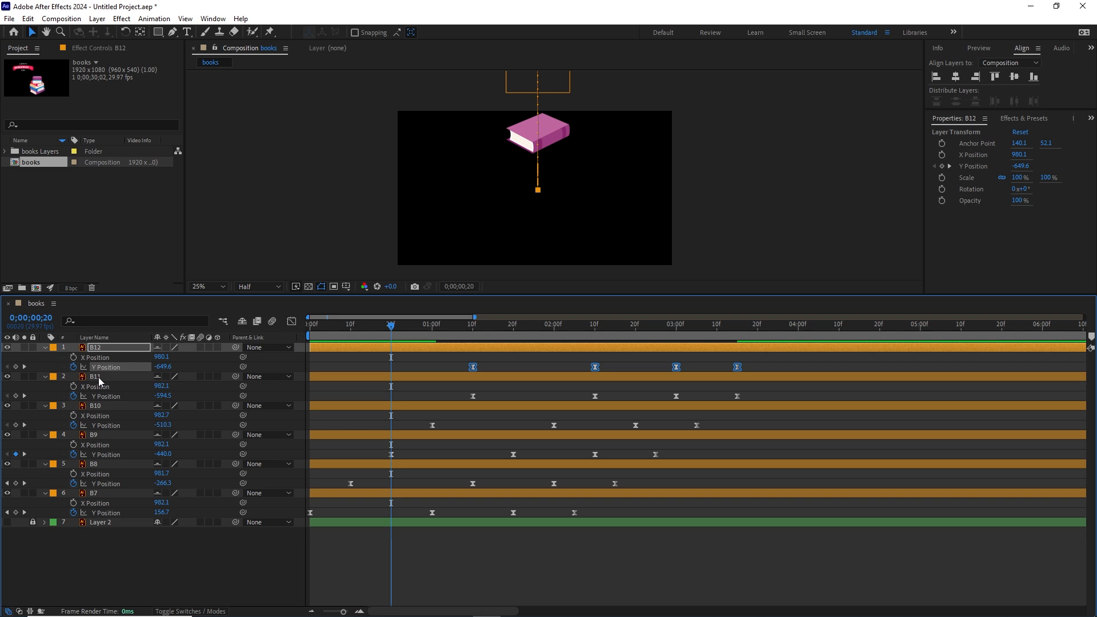
key("alt+shift+Right")
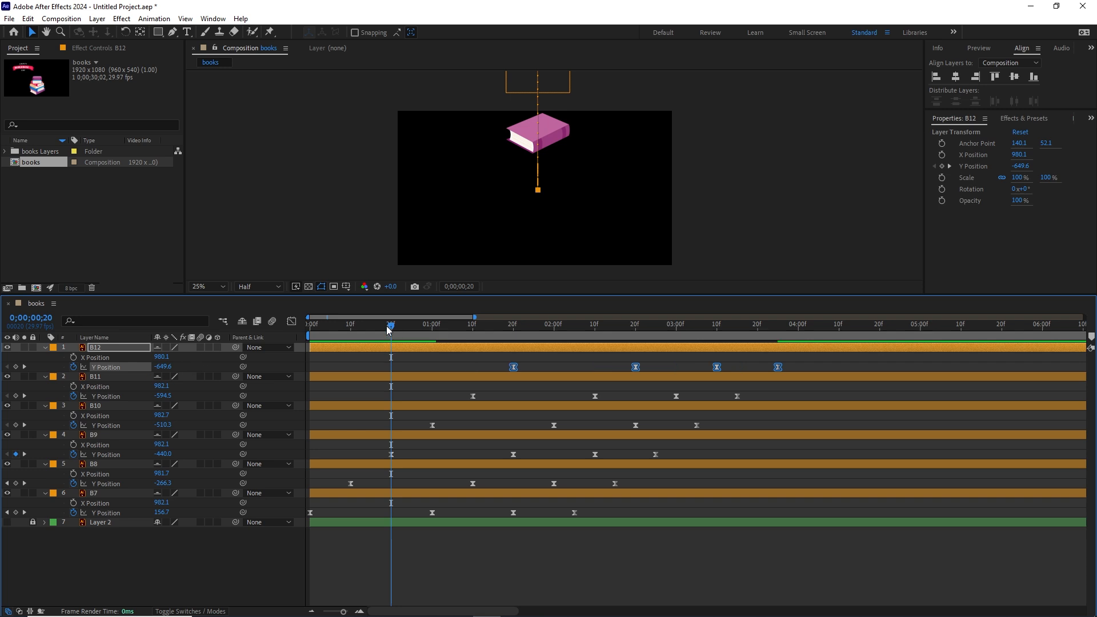
Step: Preview the staggered fall of all six books from 0;00;00;00
left_click_drag(393, 328, 298, 336)
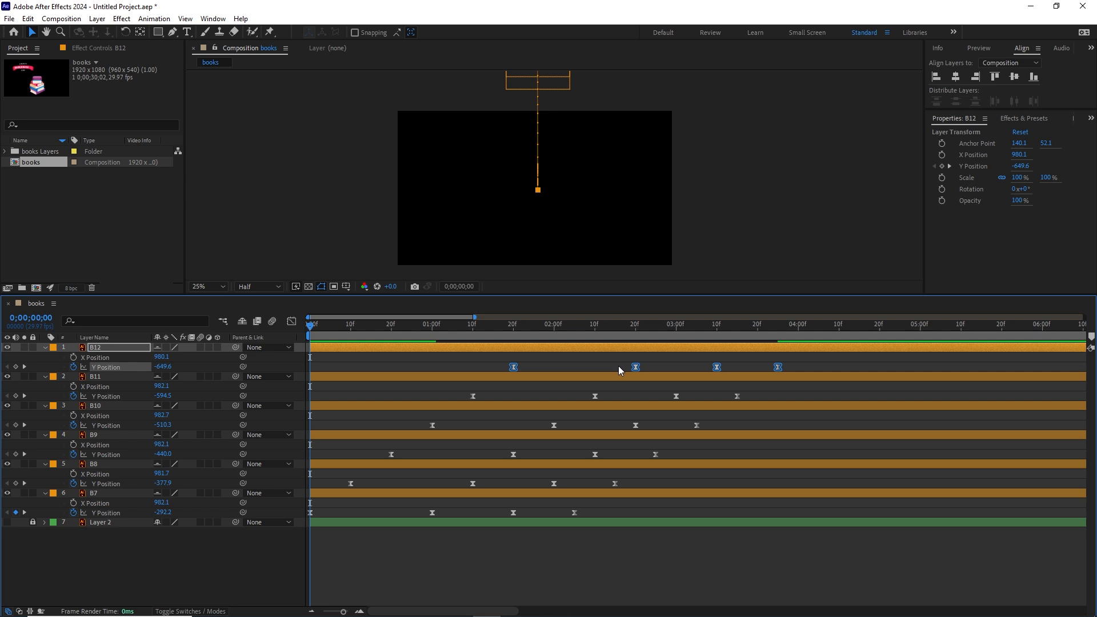
key("space")
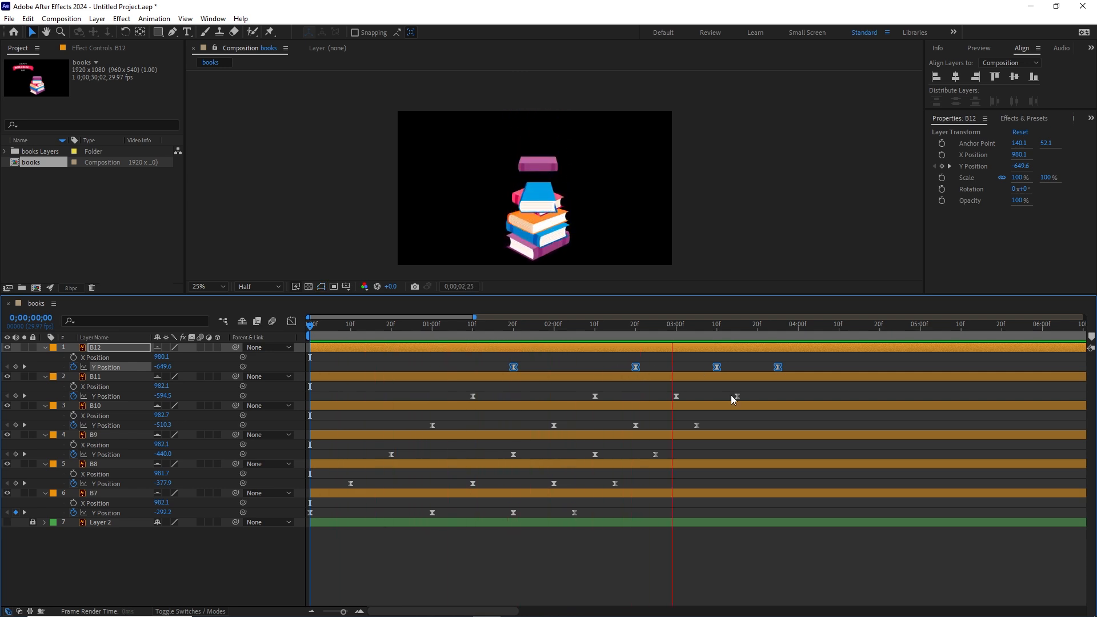
key("space")
left_click_drag(743, 329, 366, 379)
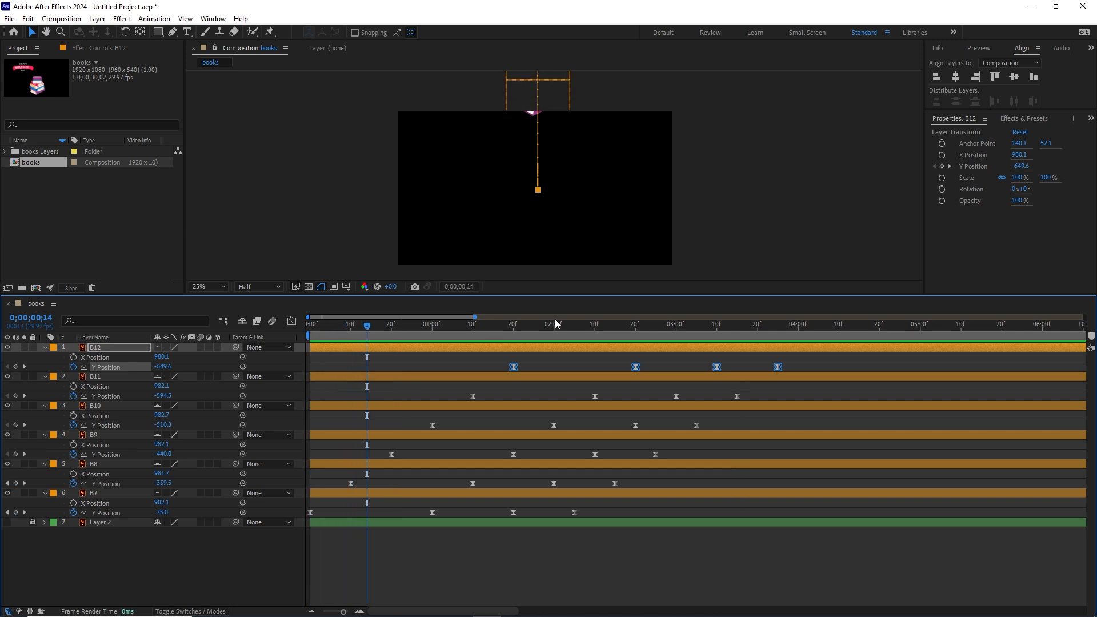
Step: Raise B8's Y Position keyframe at 0;00;01;10 to 688.1 so the book lands on top of B7
left_click_drag(573, 304, 573, 358)
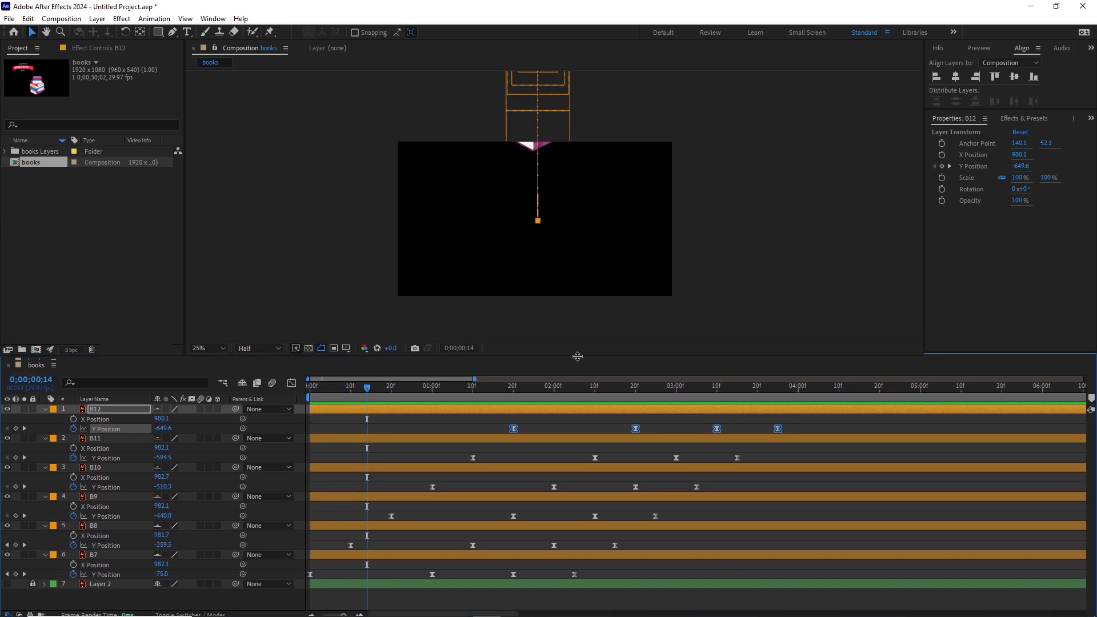
scroll(544, 228, "up", 2)
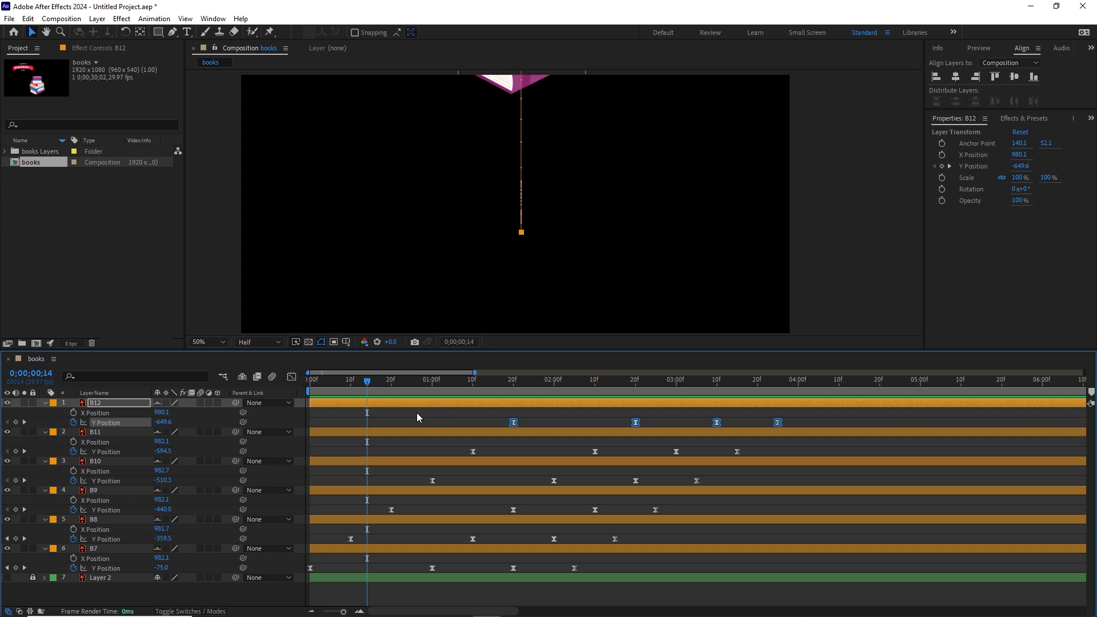
left_click_drag(369, 380, 470, 402)
left_click(516, 559)
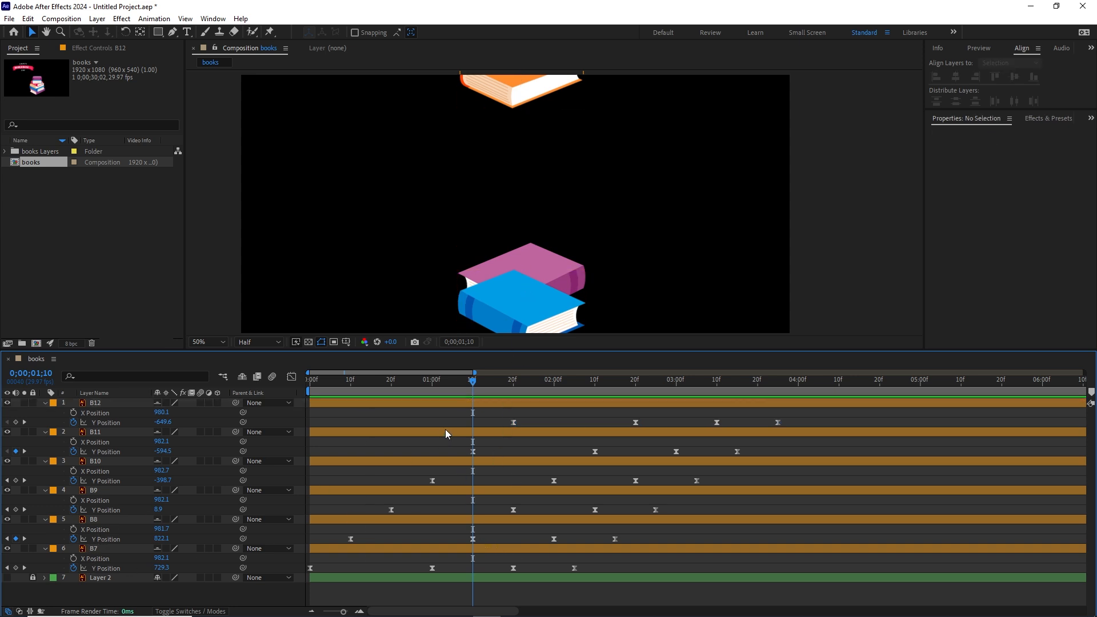
left_click(529, 304)
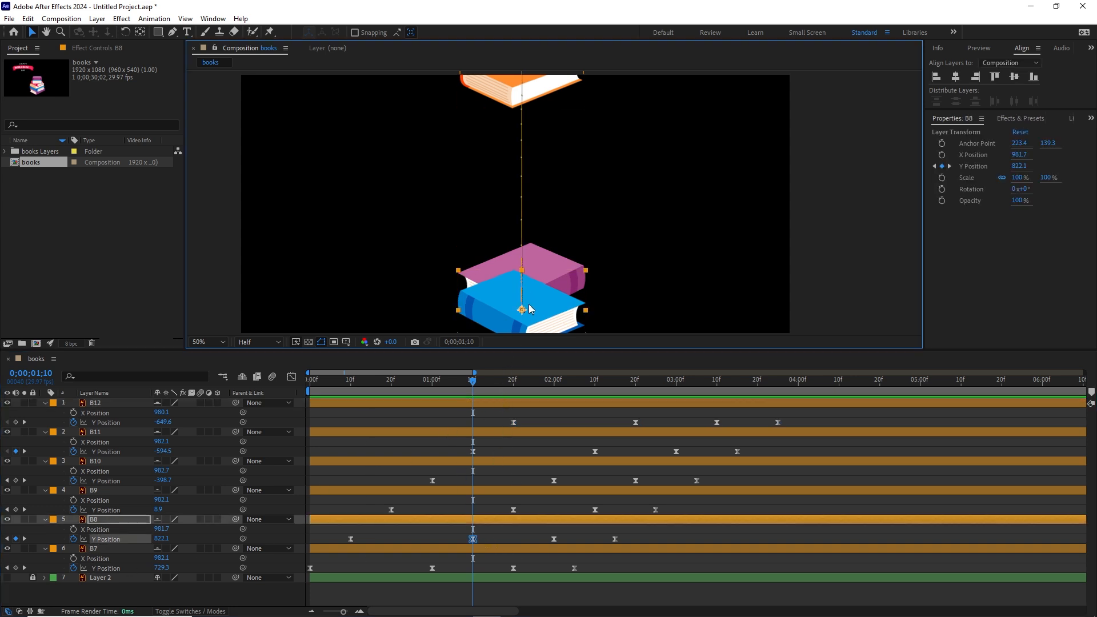
left_click(495, 543)
left_click(472, 539)
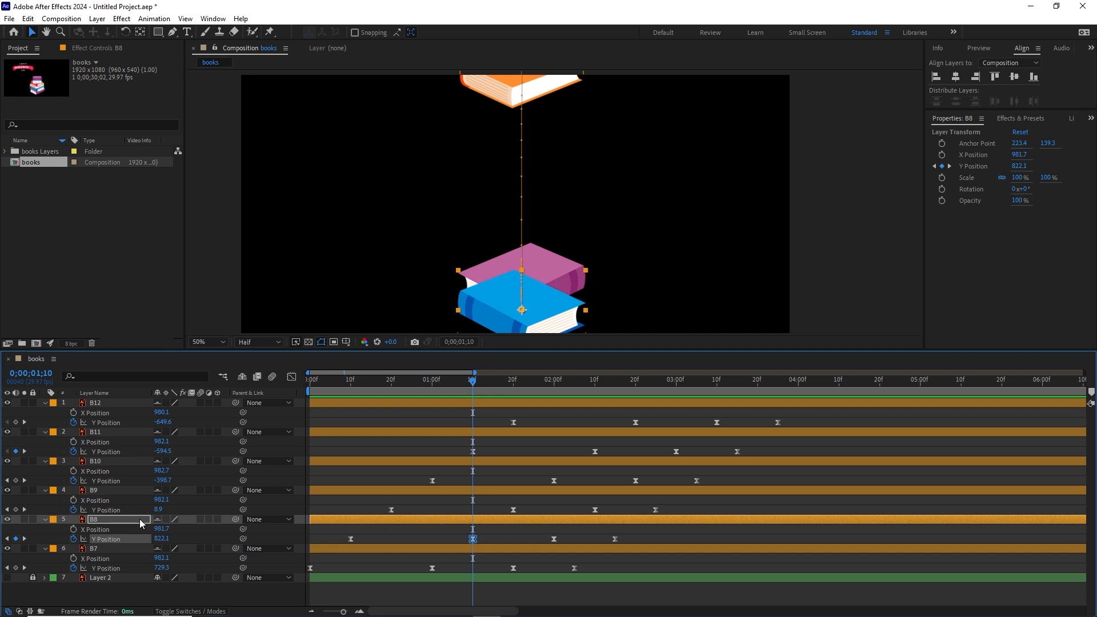
key("shift+Up")
key("shift+Up")
key("shift+Up")
key("shift+Up")
key("shift+Up")
key("shift+Up")
key("shift+Up")
key("shift+Up")
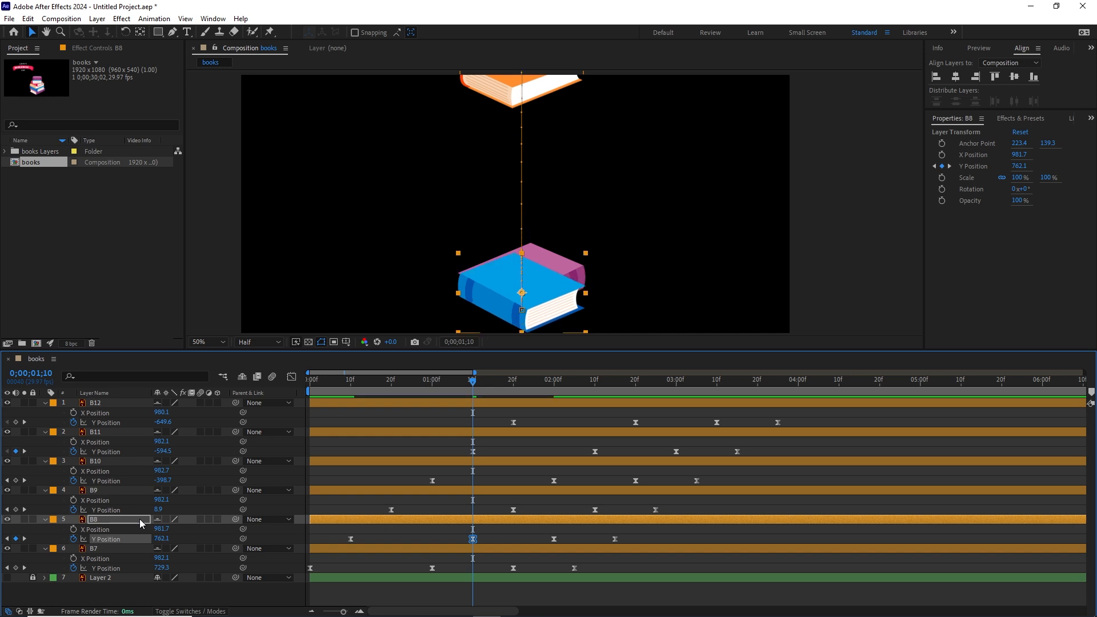
key("shift+Up")
key("shift+Up")
key("shift+Up")
key("shift+Up")
key("shift+Up")
key("Up")
key("Up")
key("Up")
key("Up")
key("Up")
key("Up")
key("Up")
key("Up")
key("Down")
key("Down")
key("Down")
key("Down")
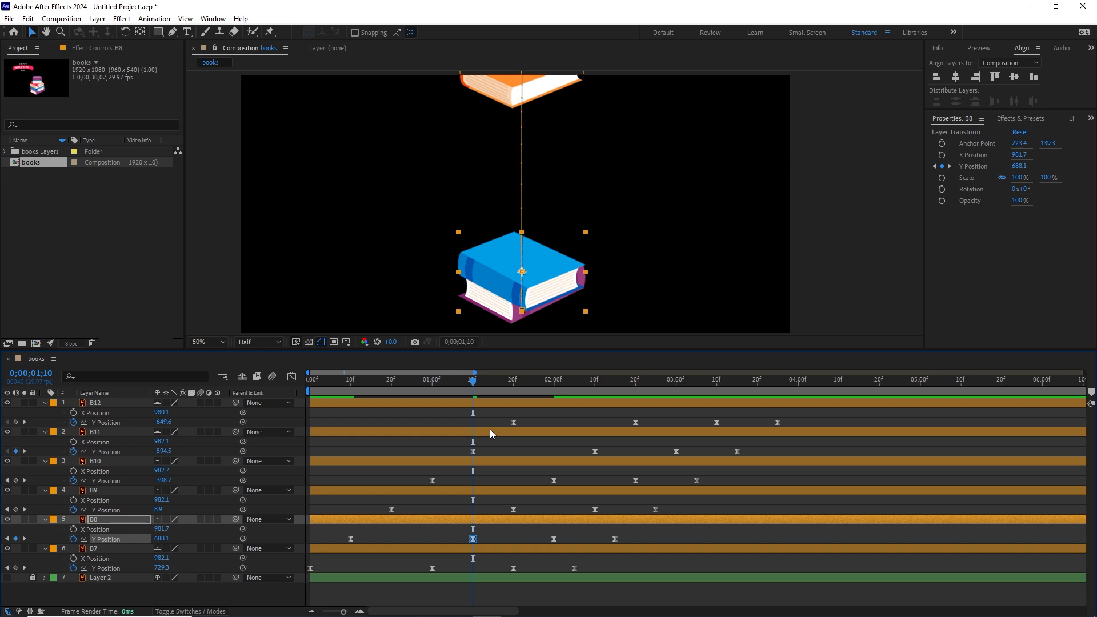
Step: Raise B9's Y Position keyframe at 0;00;01;20 to 584 so the orange book lands on B8
left_click_drag(480, 382, 512, 389)
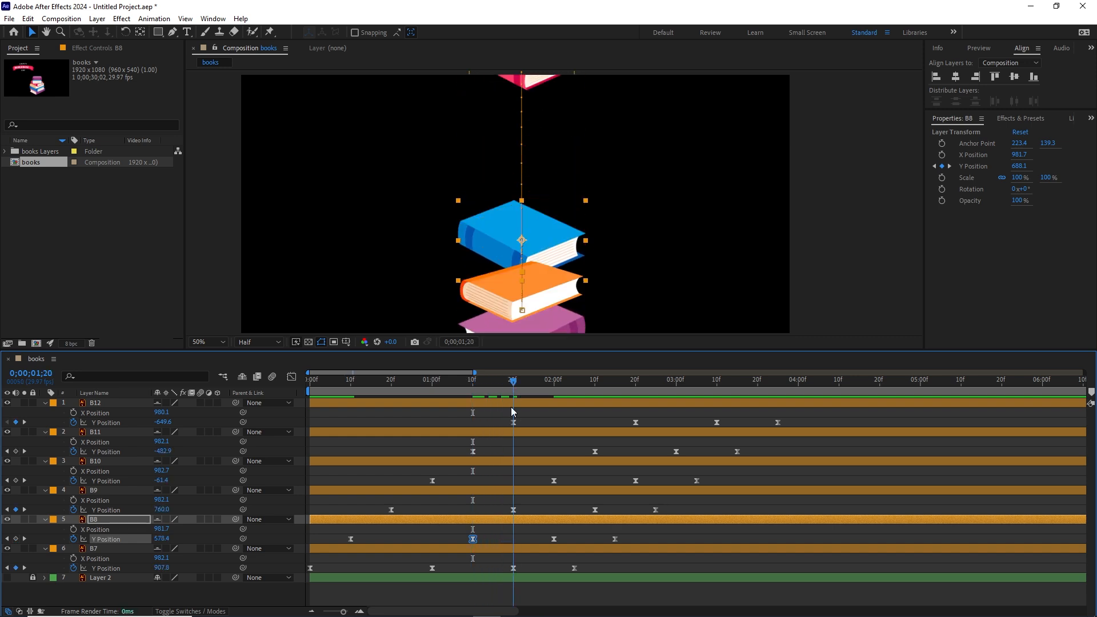
left_click(514, 510)
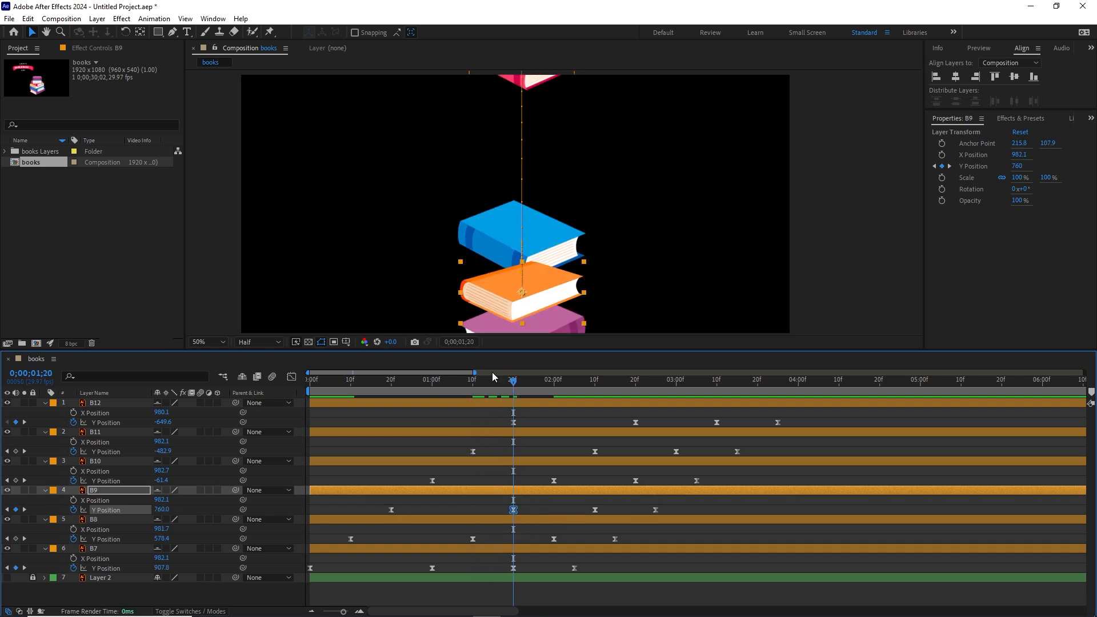
key("shift+Up")
key("shift+Up")
key("shift+Up")
key("shift+Up")
key("shift+Up")
key("shift+Up")
key("shift+Up")
key("shift+Up")
key("shift+Up")
key("shift+Up")
key("shift+Up")
key("shift+Up")
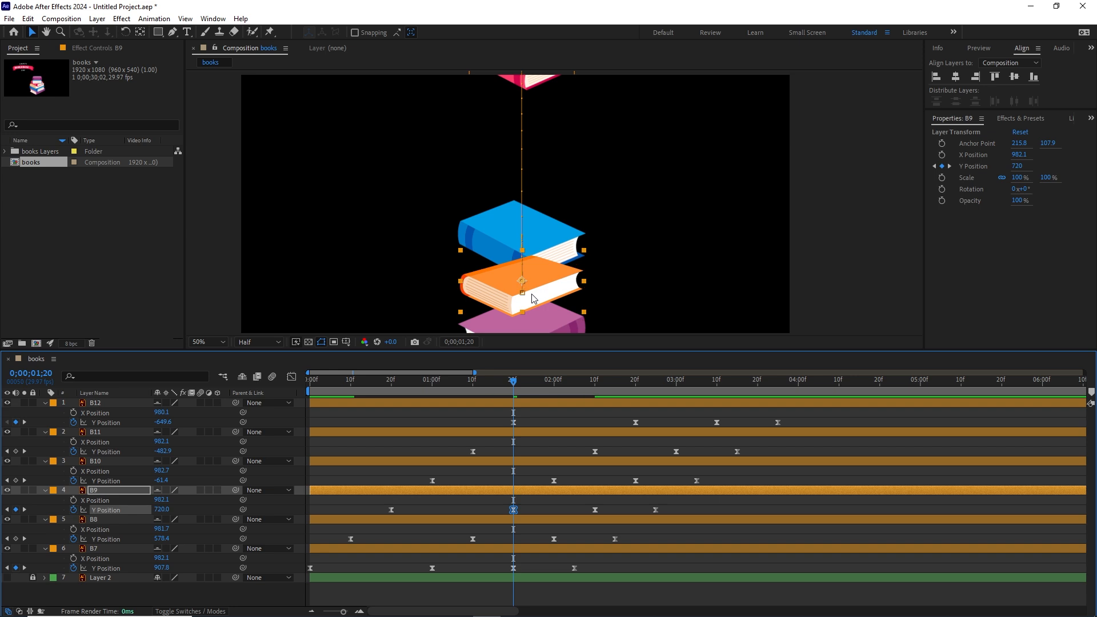
key("shift+Up")
key("shift+Up")
key("shift+Up")
key("shift+Up")
key("shift+Up")
key("shift+Up")
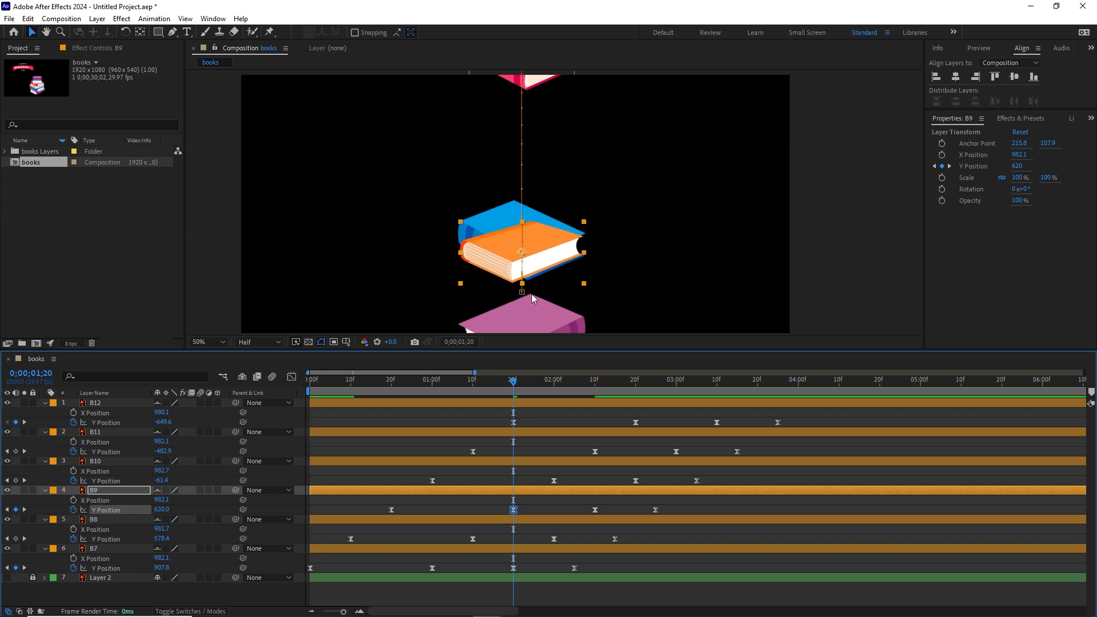
key("Up")
key("Up")
key("Down")
key("Down")
key("Down")
key("Down")
key("Down")
key("Down")
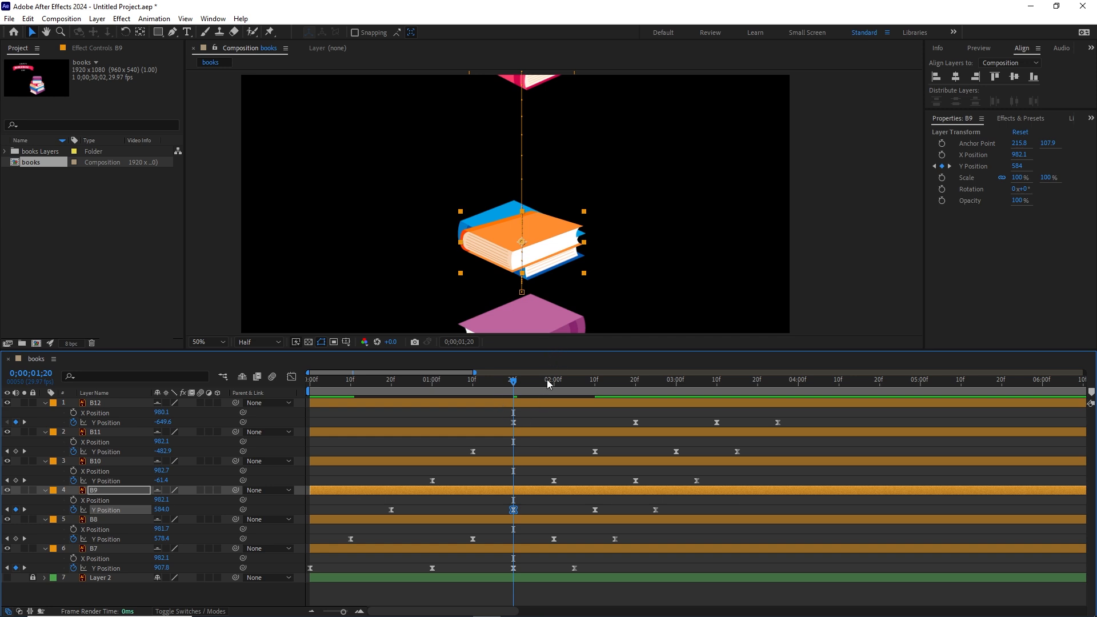
Step: Raise B10's Y Position keyframe at 0;00;02;00 to 469.7 so the pink book sits on B9
left_click_drag(518, 390, 548, 386)
left_click(554, 480)
key("shift+Up")
key("shift+Up")
key("shift+Up")
key("shift+Up")
key("shift+Up")
key("shift+Up")
key("shift+Up")
key("shift+Up")
key("shift+Up")
key("shift+Up")
key("shift+Up")
key("shift+Up")
key("shift+Up")
key("shift+Up")
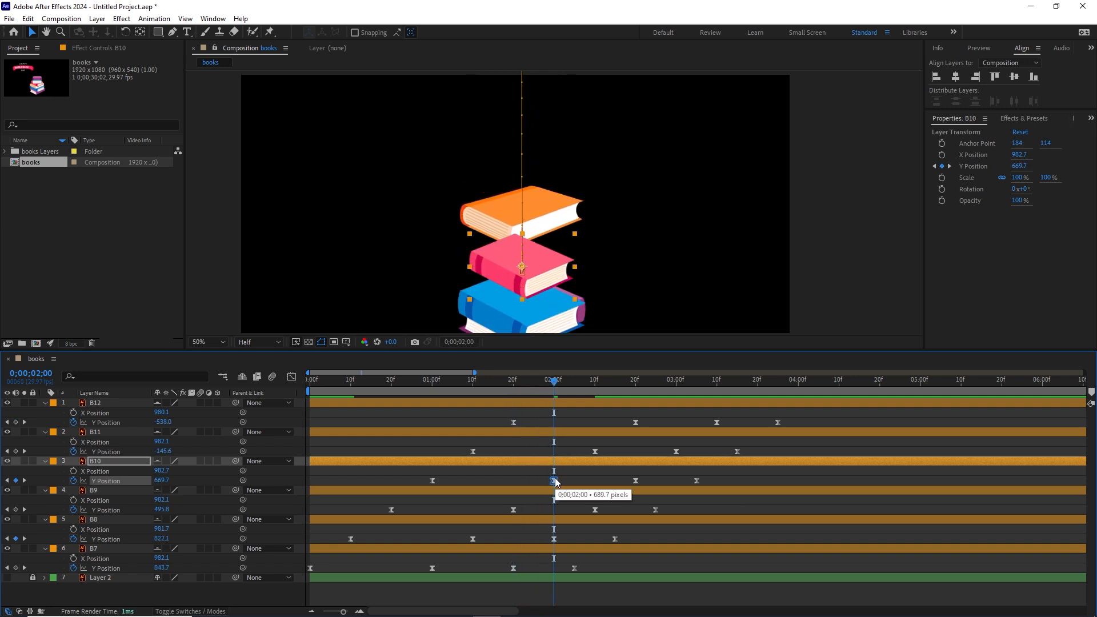
key("shift+Up")
key("shift+Up")
key("shift+Up")
key("shift+Up")
key("shift+Up")
key("shift+Up")
key("shift+Up")
key("shift+Up")
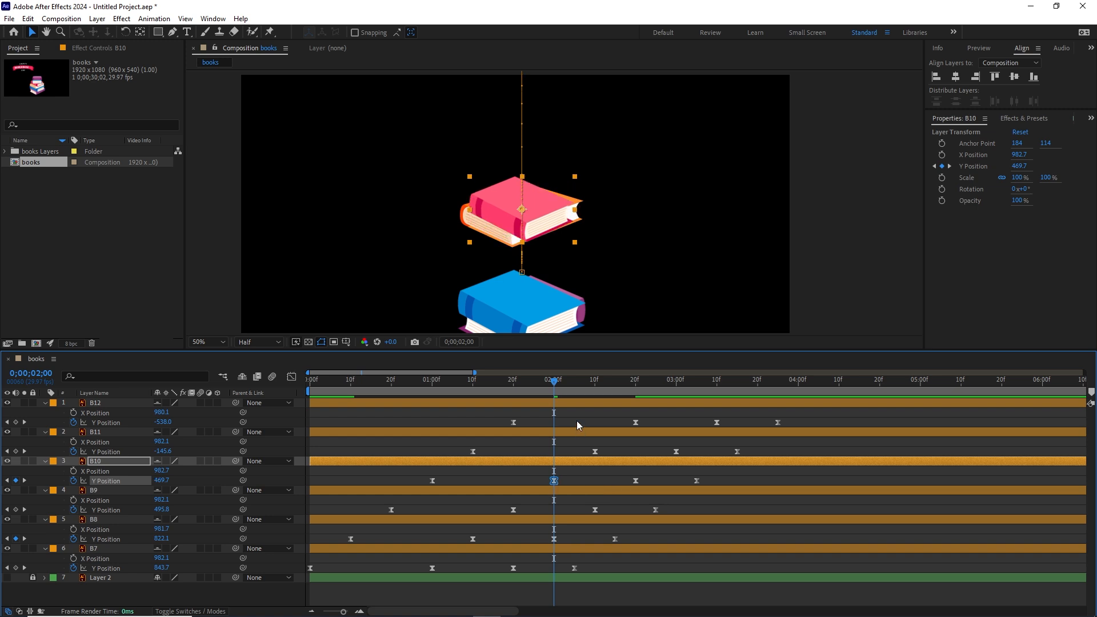
Step: Raise B11's Y Position keyframe at 0;00;02;10 to 405.5 so the blue book meets B10
left_click_drag(563, 386, 588, 387)
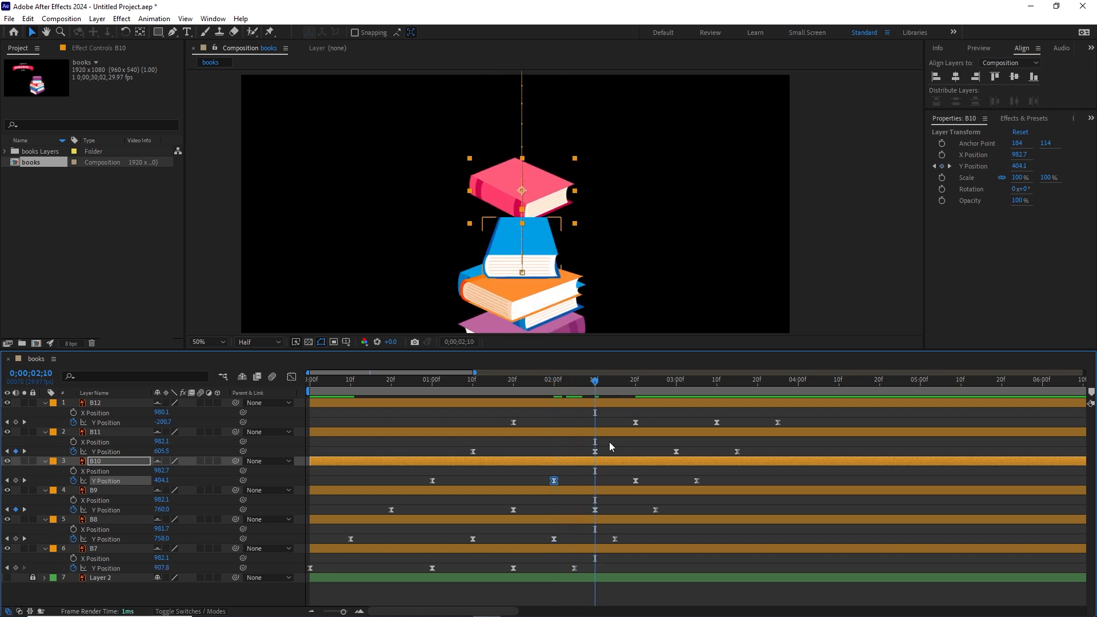
left_click(595, 452)
key("shift+Up")
key("shift+Up")
key("shift+Up")
key("shift+Up")
key("shift+Up")
key("shift+Up")
key("shift+Up")
key("shift+Up")
key("shift+Up")
key("shift+Up")
key("shift+Up")
key("shift+Up")
key("shift+Up")
key("shift+Up")
key("shift+Up")
key("shift+Up")
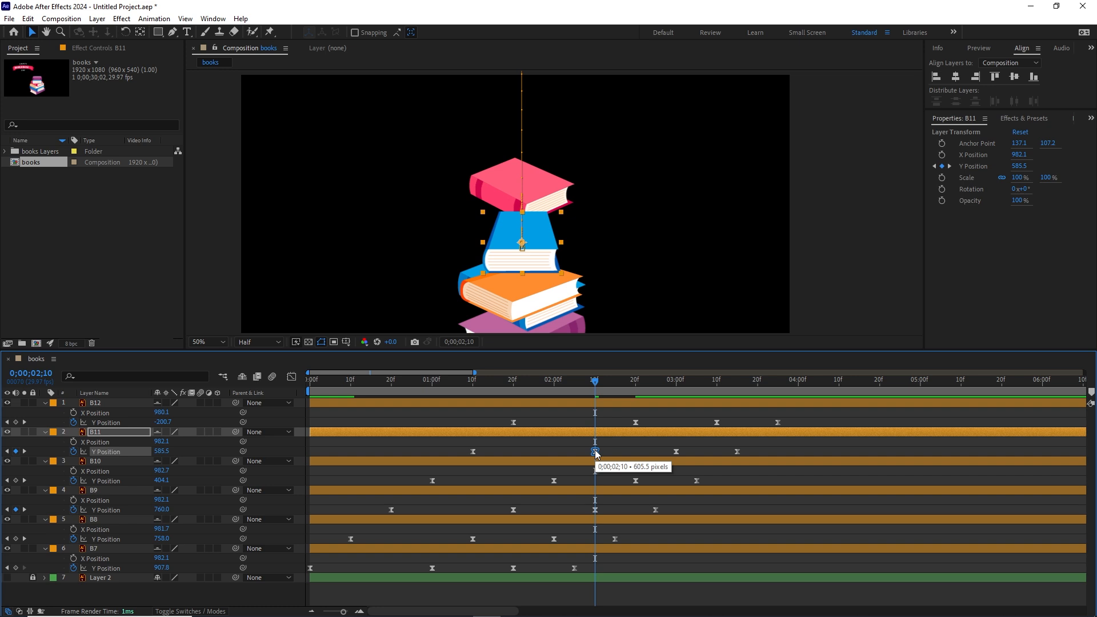
key("shift+Up")
key("shift+Up")
key("shift+Up")
key("shift+Up")
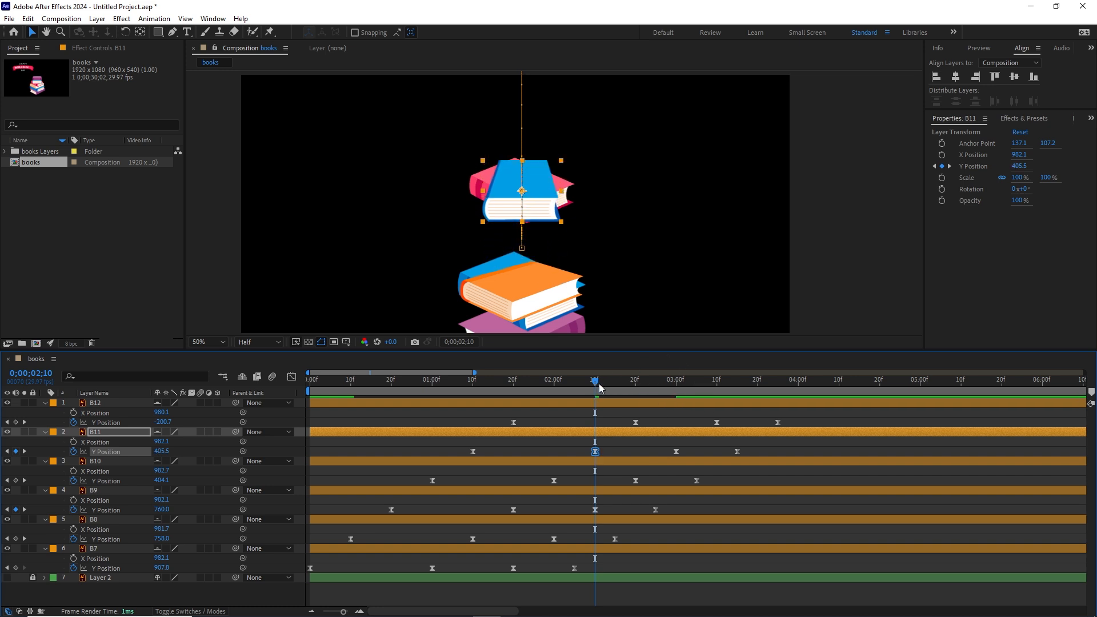
Step: Raise B12's Y Position keyframe at 0;00;02;20 until the purple book meets the top of B11
left_click(630, 384)
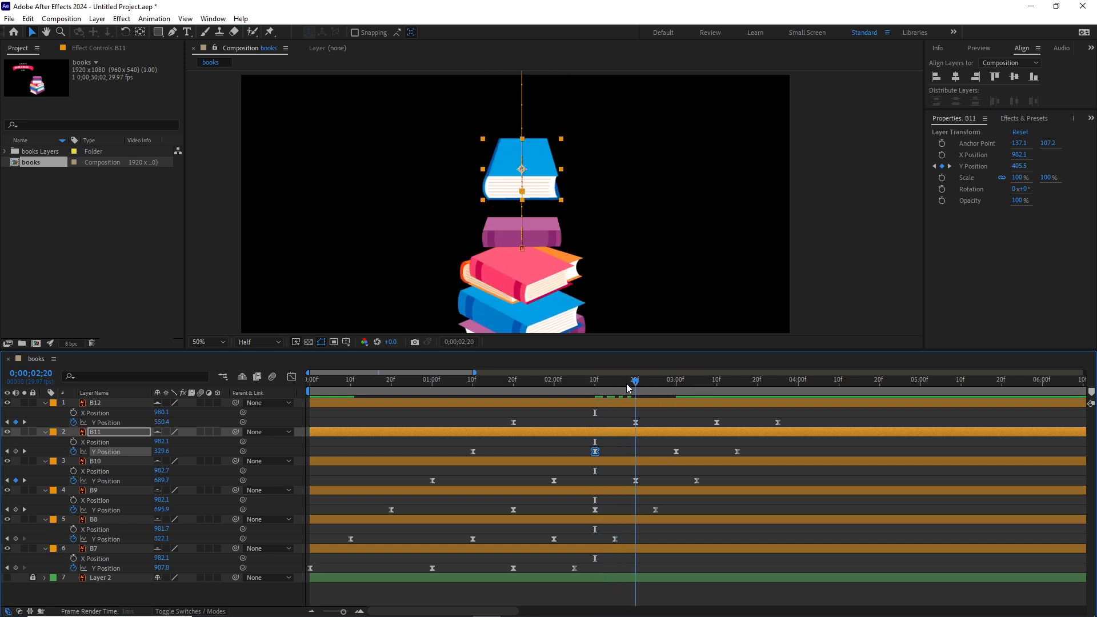
left_click(635, 423)
key("shift+Up")
key("shift+Up")
key("shift+Up")
key("shift+Up")
key("shift+Up")
key("shift+Up")
key("shift+Up")
key("shift+Up")
key("shift+Up")
key("shift+Up")
key("shift+Up")
key("shift+Up")
key("shift+Up")
key("shift+Up")
key("shift+Up")
key("shift+Up")
key("shift+Up")
key("shift+Up")
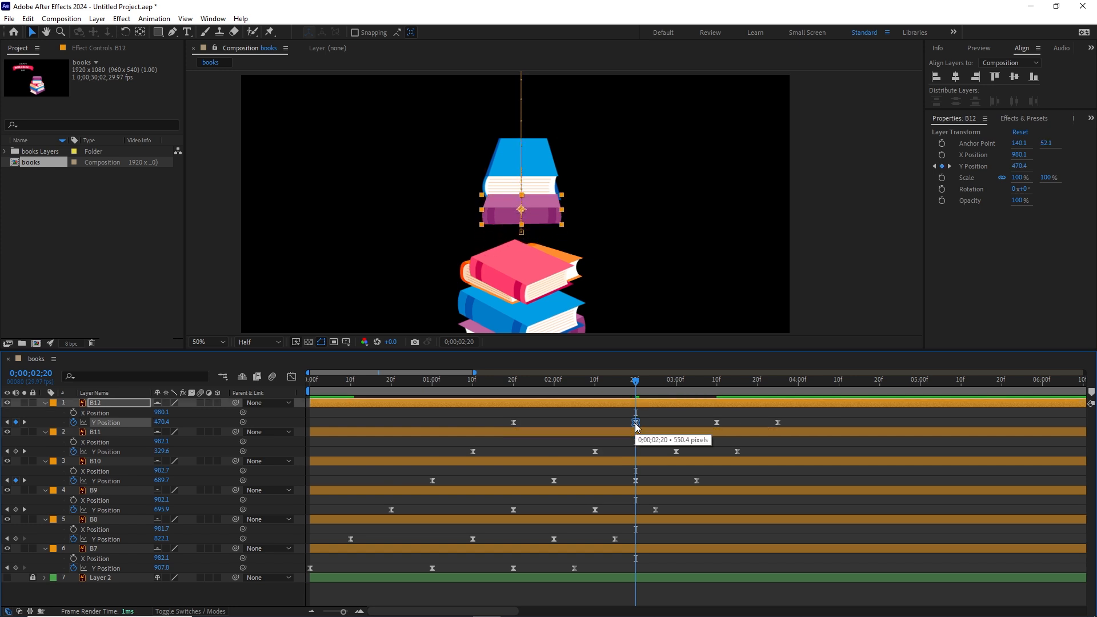
key("shift+Up")
key("shift+Up")
key("shift+Up")
key("shift+Up")
key("shift+Up")
key("shift+Up")
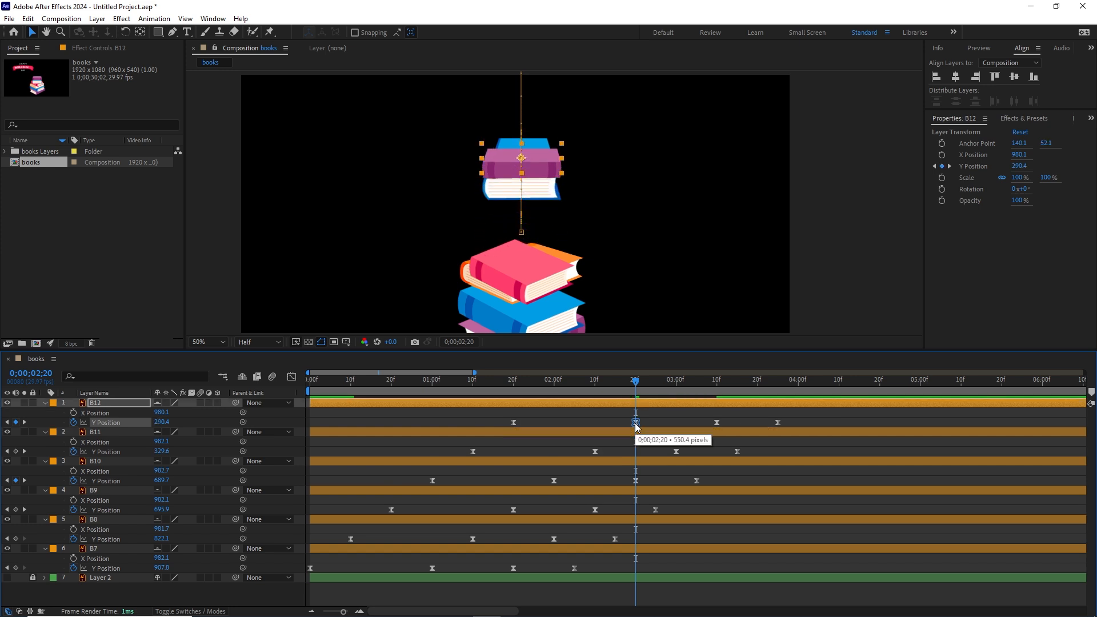
Step: Preview the corrected stacking and bounces from 0;00;00;00 in an enlarged composition view, at 50% and 25% zoom
left_click_drag(635, 380, 308, 400)
left_click_drag(589, 349, 590, 435)
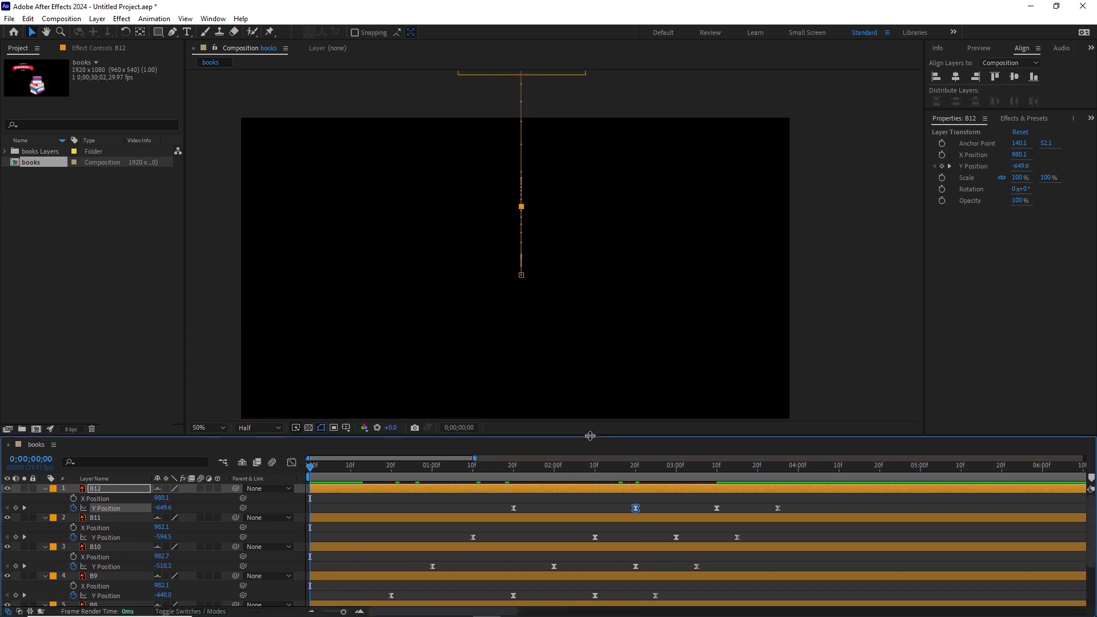
key("space")
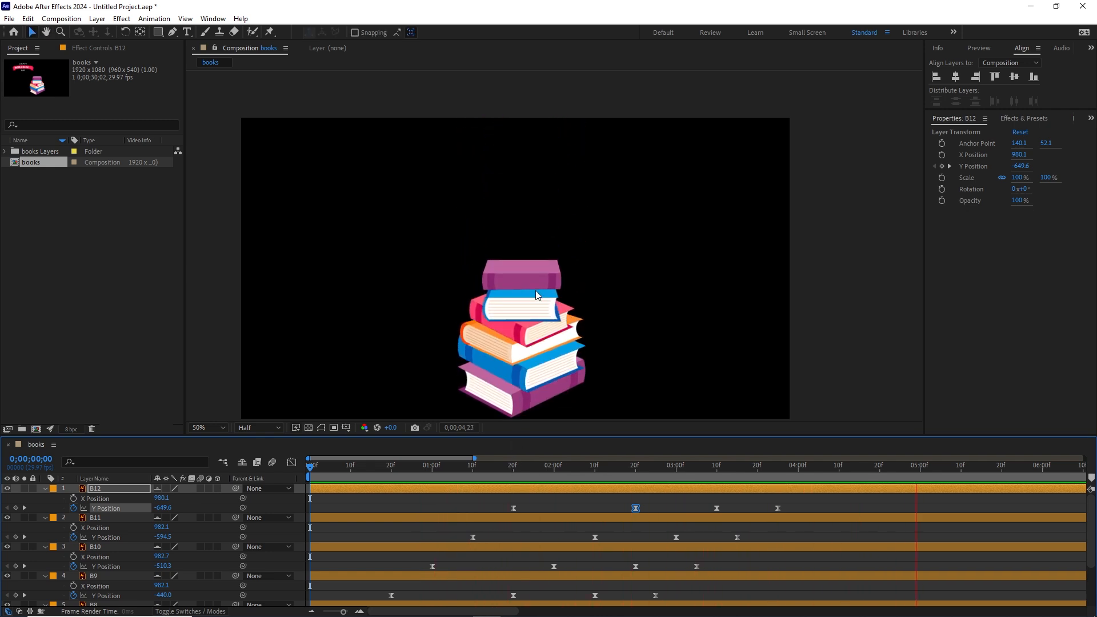
scroll(537, 295, "down", 1)
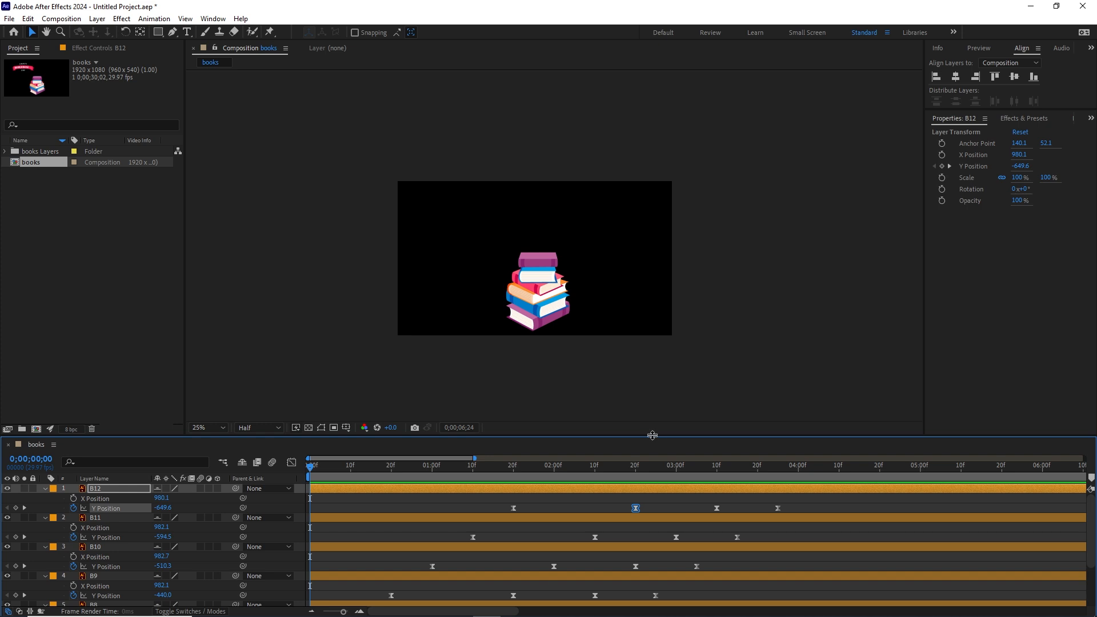
key("space")
key("space")
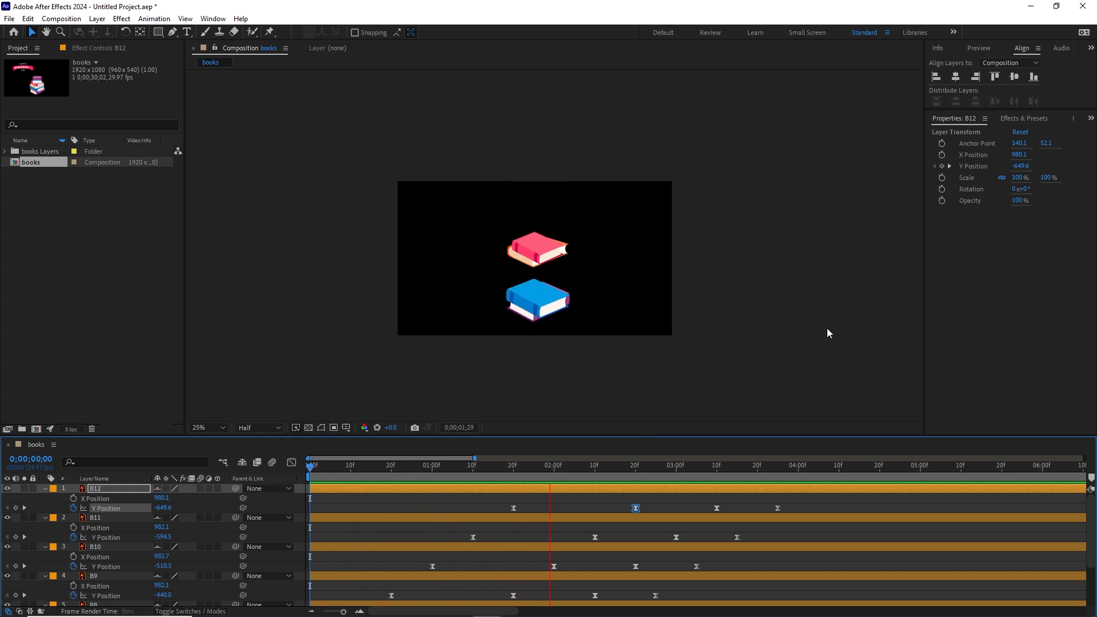
key("space")
Step: Restore the timeline's height, collapse the properties of layers B7 to B12 and deselect them
left_click_drag(768, 437, 774, 304)
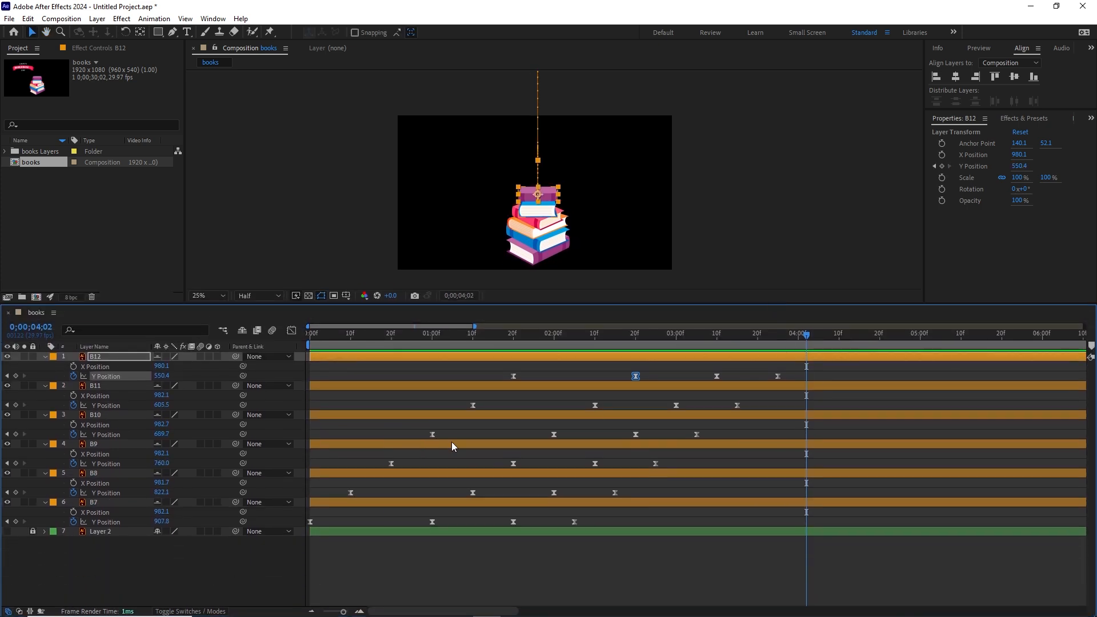
left_click(130, 529)
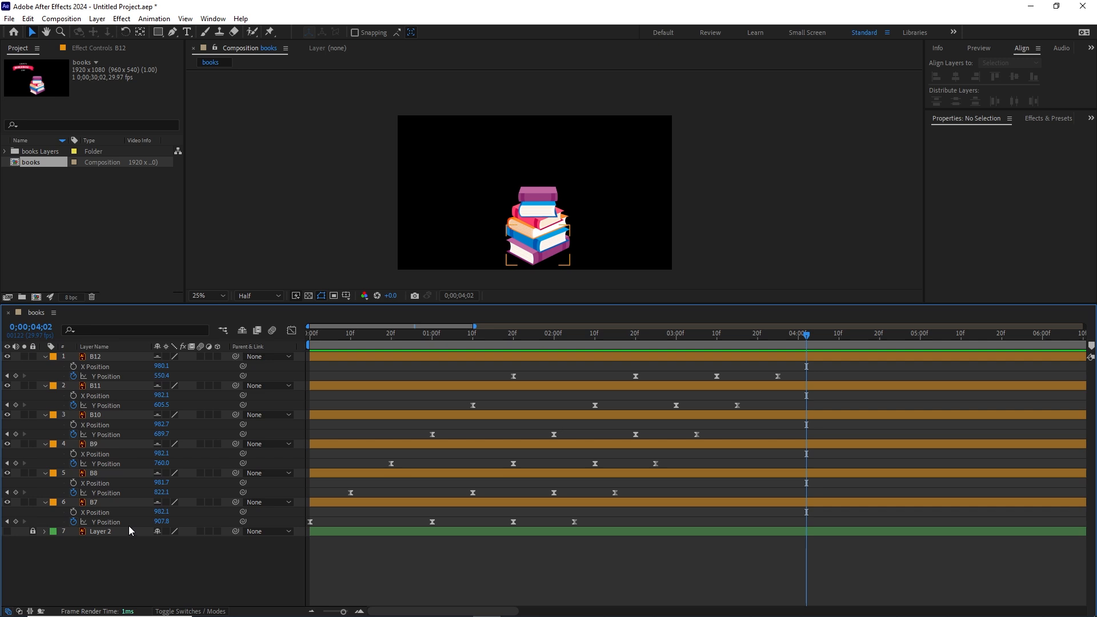
left_click(97, 505)
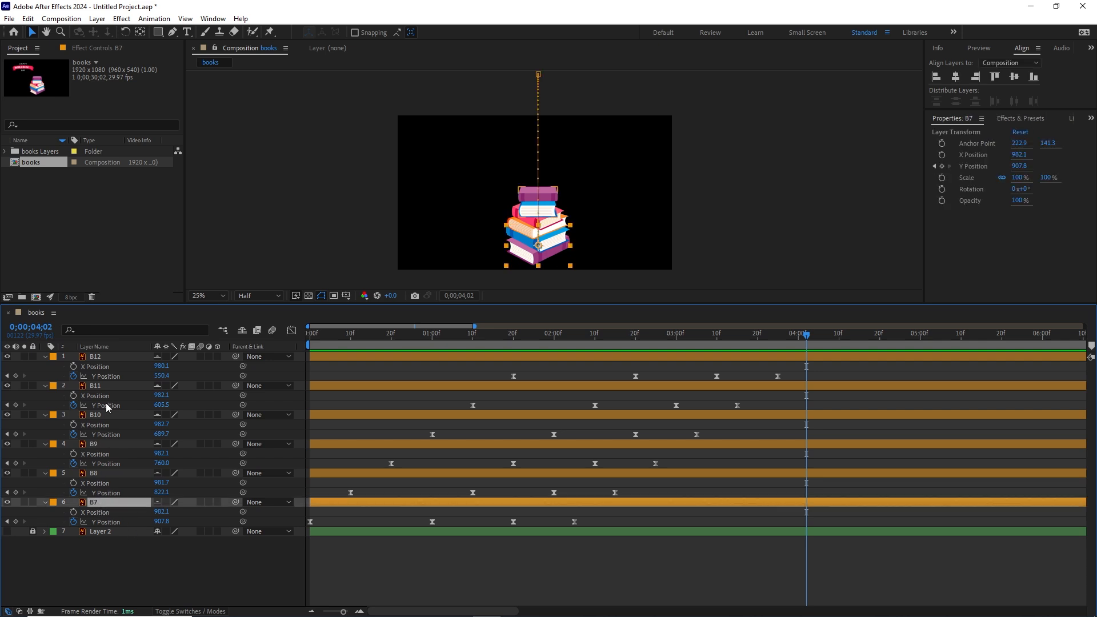
left_click(98, 359, "shift")
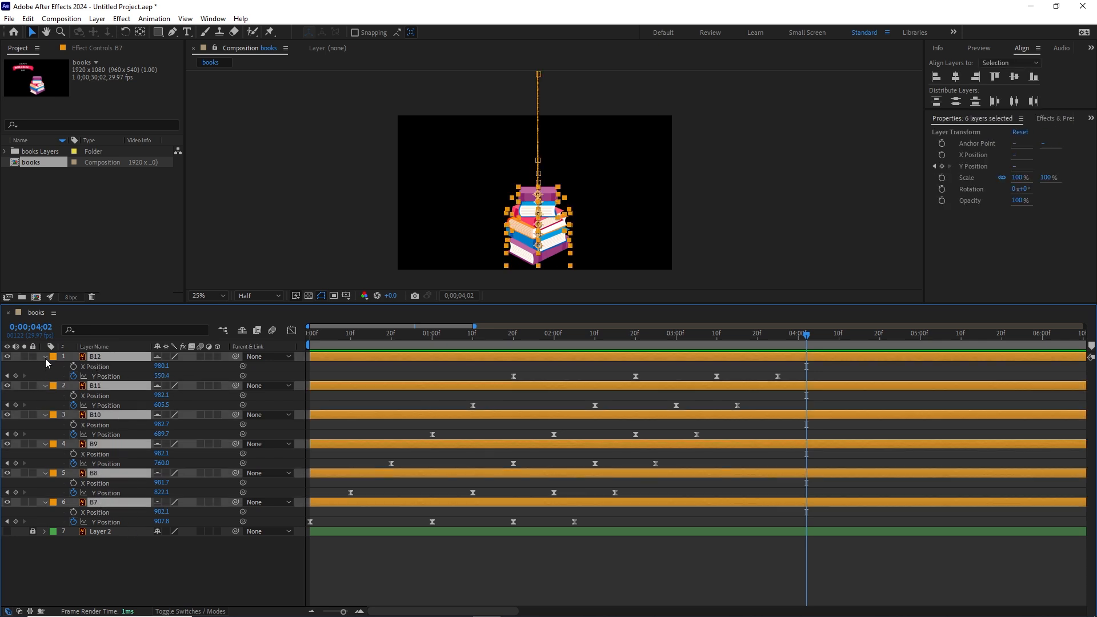
left_click(46, 357)
left_click(123, 460)
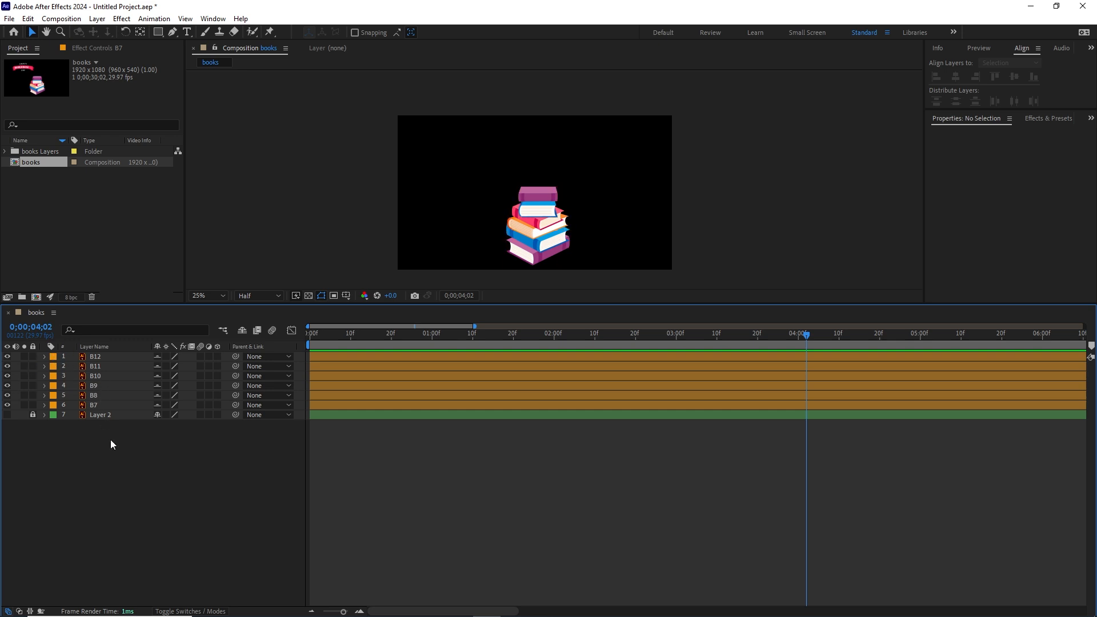
Step: Create a light blue 1920 x 1080 solid layer named BG
left_click(97, 19)
mouse_move(226, 32)
left_click(291, 45)
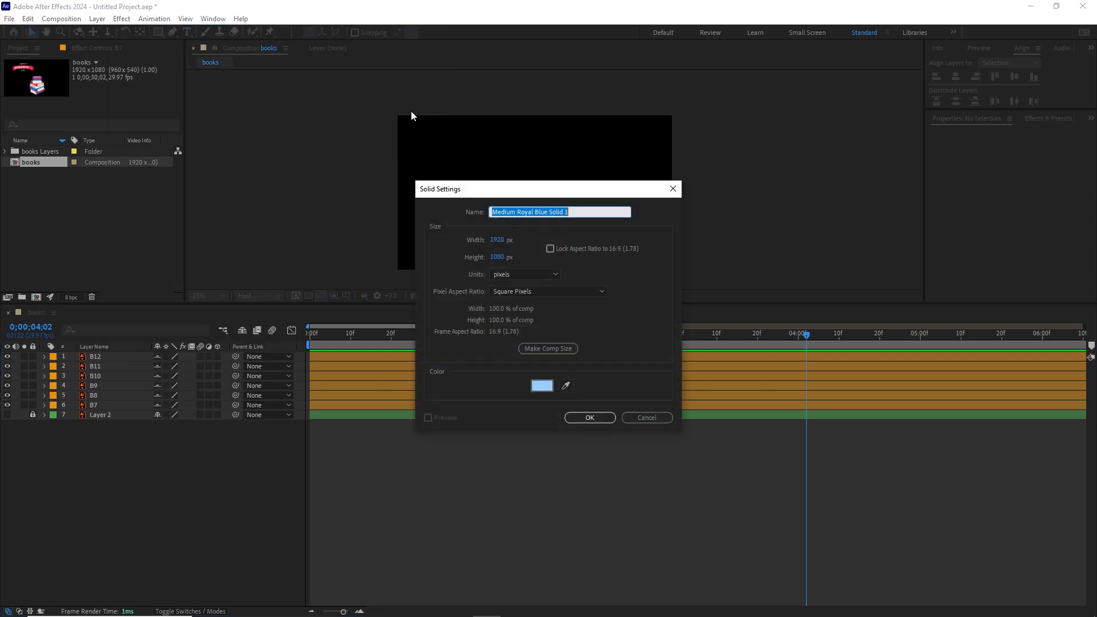
left_click(543, 386)
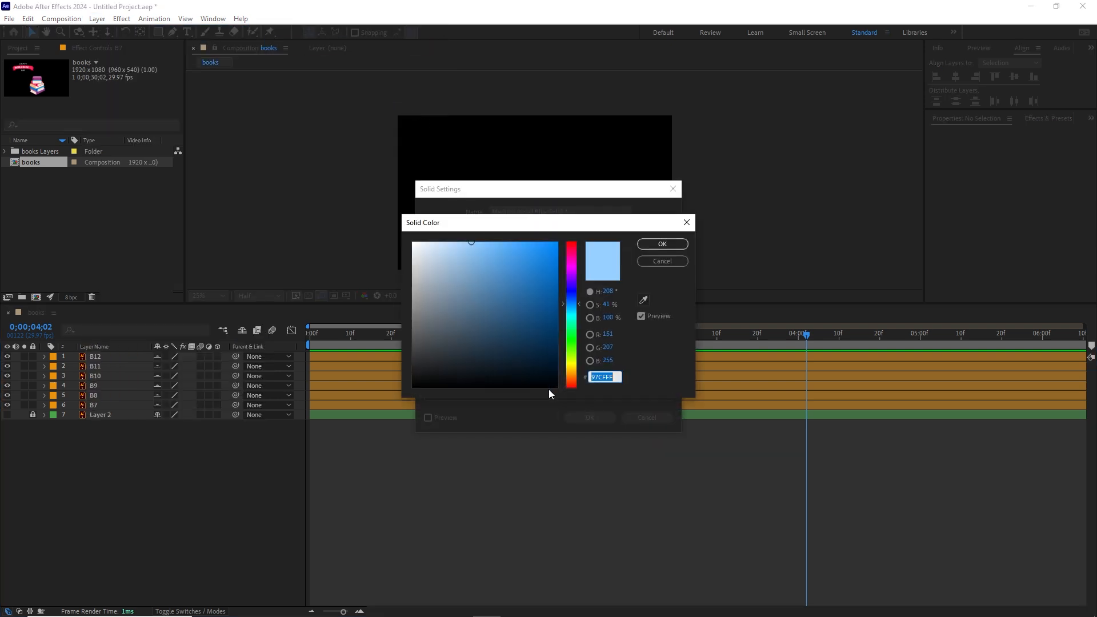
left_click_drag(490, 248, 487, 235)
left_click(662, 245)
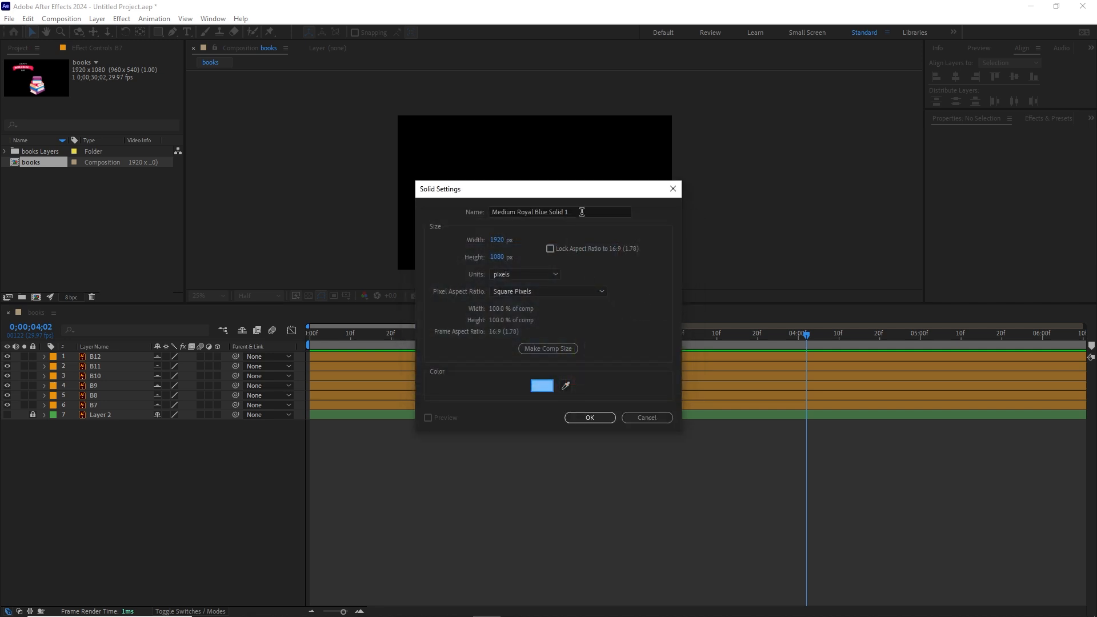
left_click_drag(582, 214, 402, 216)
type("BG")
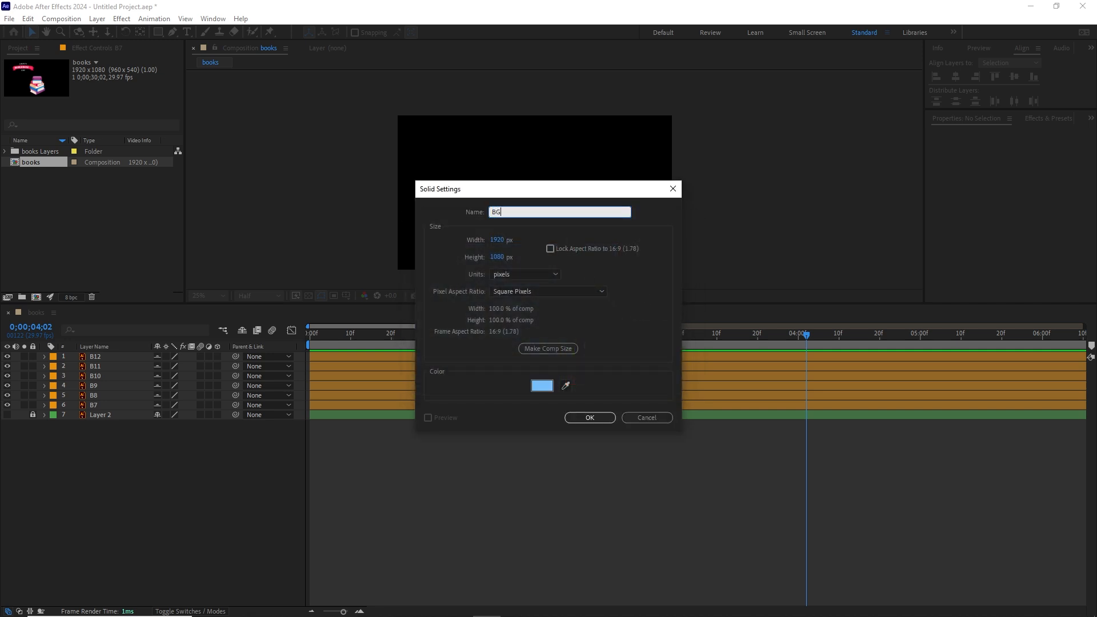
left_click(588, 417)
Step: Move the BG solid to the bottom of the layer stack, then unlock and show the title banner layer, Layer 2
left_click_drag(116, 360, 117, 434)
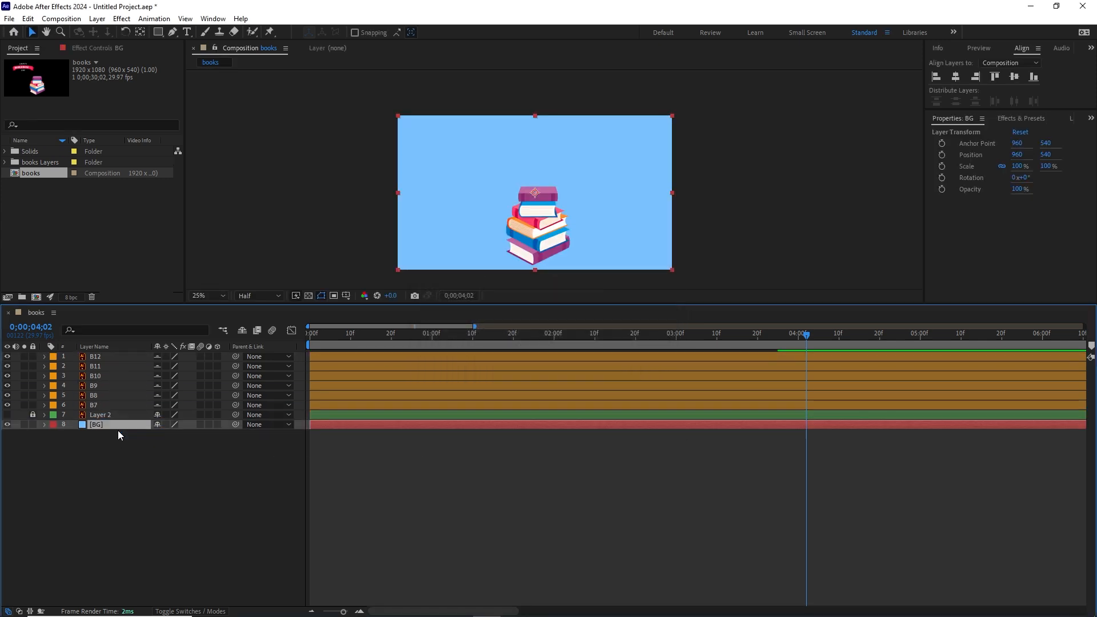
left_click(179, 471)
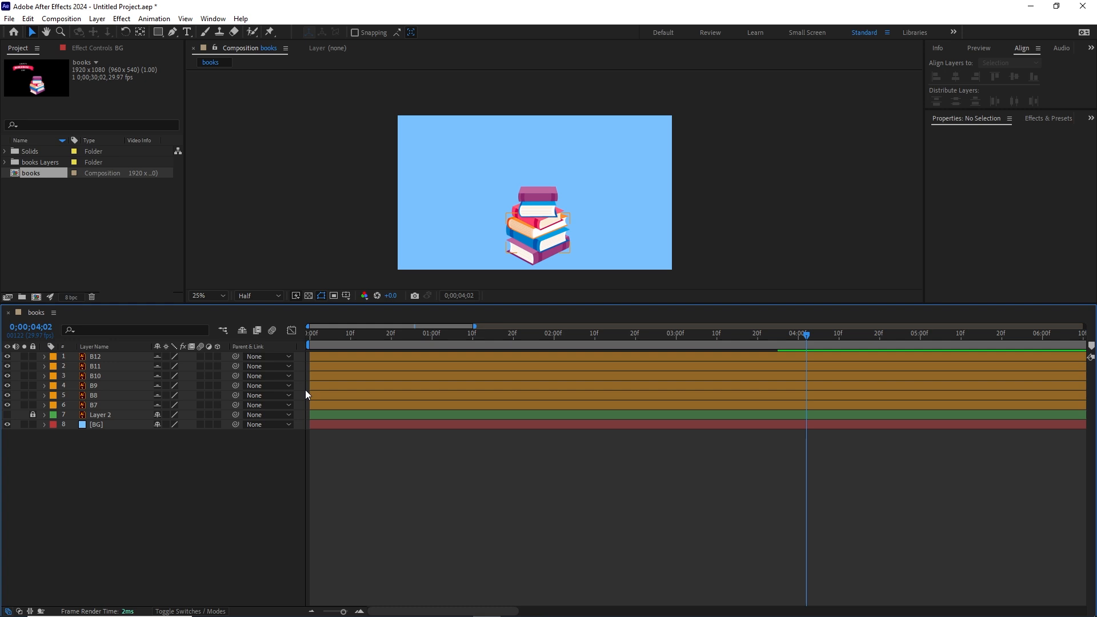
left_click(33, 415)
left_click(7, 415)
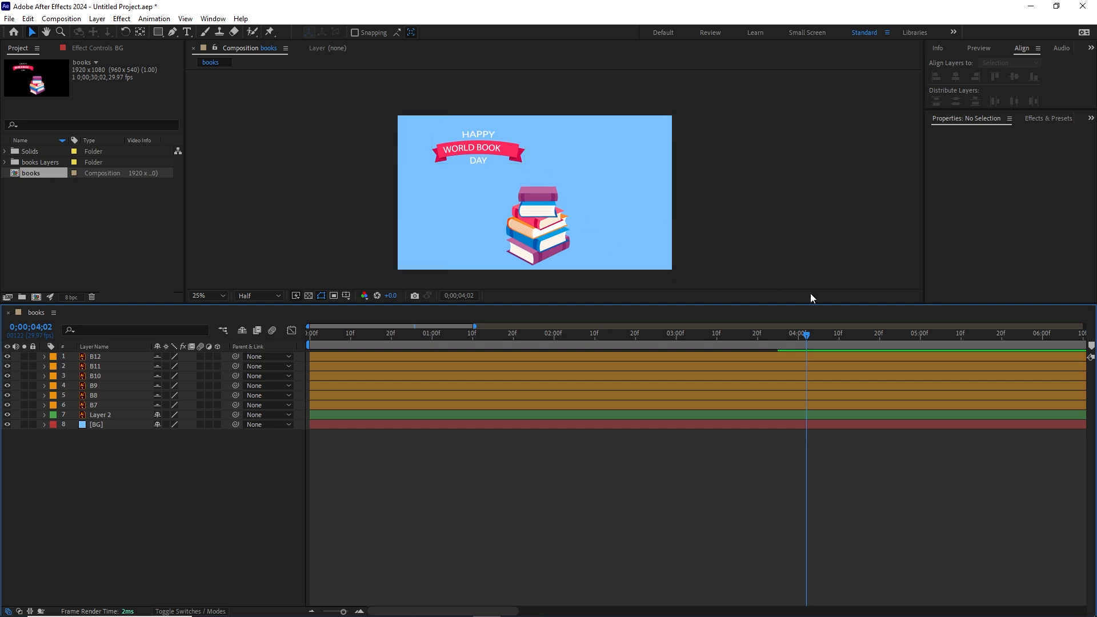
Step: Shift layers B7 to B12 together to the right until their X Position is about 1342
left_click(93, 405)
left_click(93, 358, "shift")
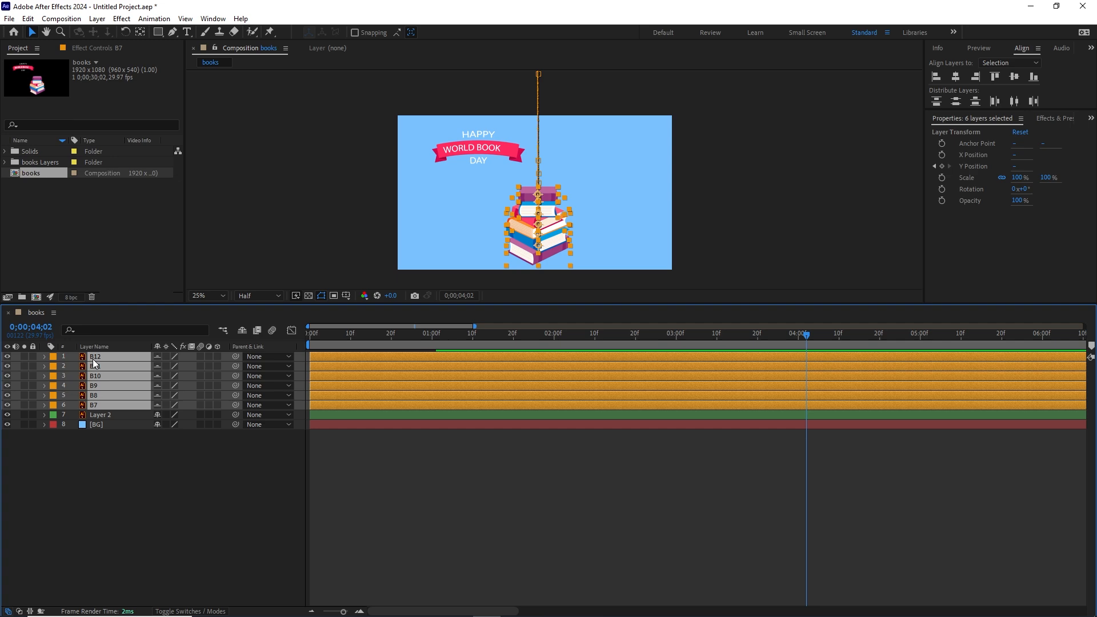
key("p")
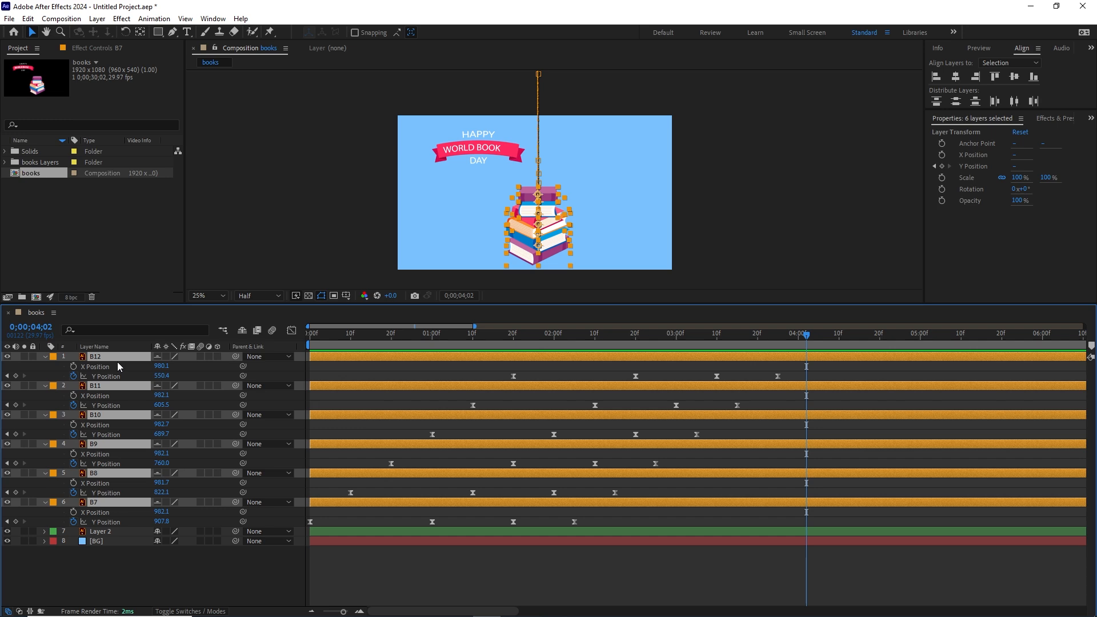
key("shift+Right")
key("shift+Right")
key("shift+Right")
key("shift+Right")
key("shift+Right")
key("shift+Right")
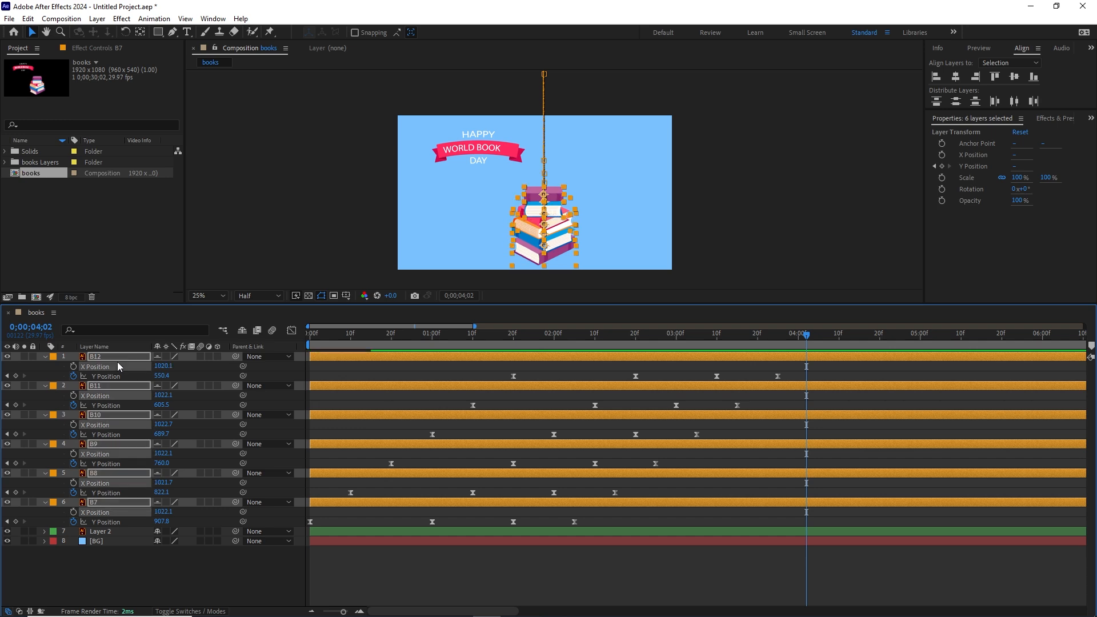
key("shift+Right")
key("shift+Right")
key("shift+Right")
key("shift+Right")
key("shift+Right")
key("shift+Right")
key("shift+Right")
key("shift+Right")
key("shift+Right")
key("shift+Right")
key("shift+Right")
key("shift+Right")
key("shift+Right")
key("shift+Right")
key("shift+Right")
key("shift+Right")
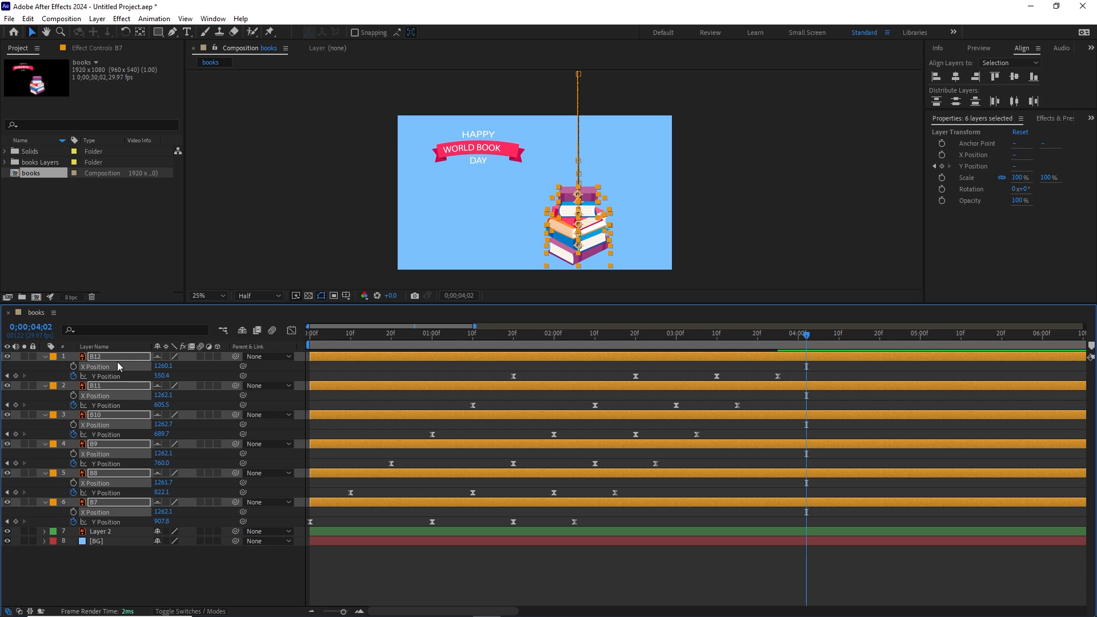
key("shift+Right")
key("shift+Right")
key("shift+Right")
key("shift+Right")
key("shift+Right")
key("shift+Right")
key("shift+Right")
key("shift+Right")
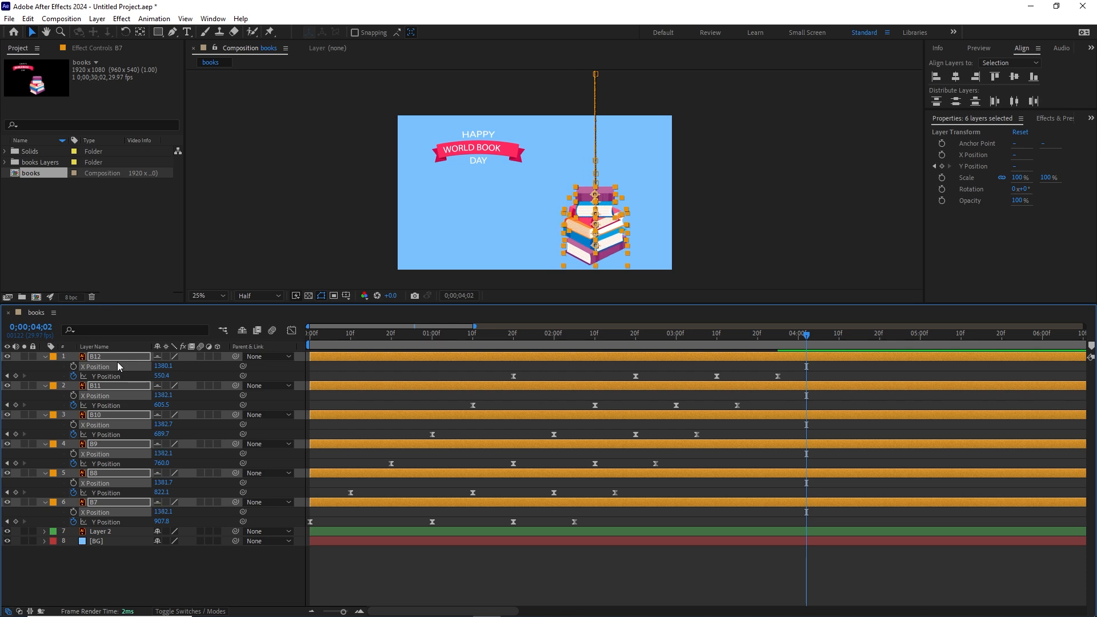
key("shift+Right")
key("shift+Right")
key("shift+Right")
key("shift+Right")
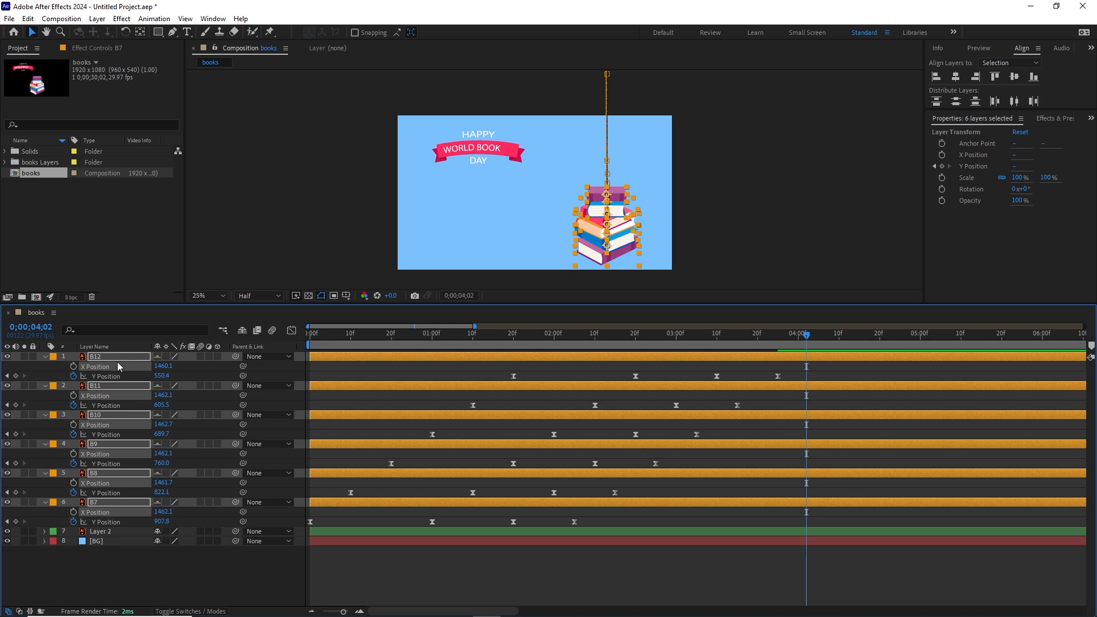
key("shift+Left")
key("shift+Left")
key("shift+Left")
key("shift+Left")
key("shift+Left")
key("shift+Left")
key("shift+Left")
key("shift+Left")
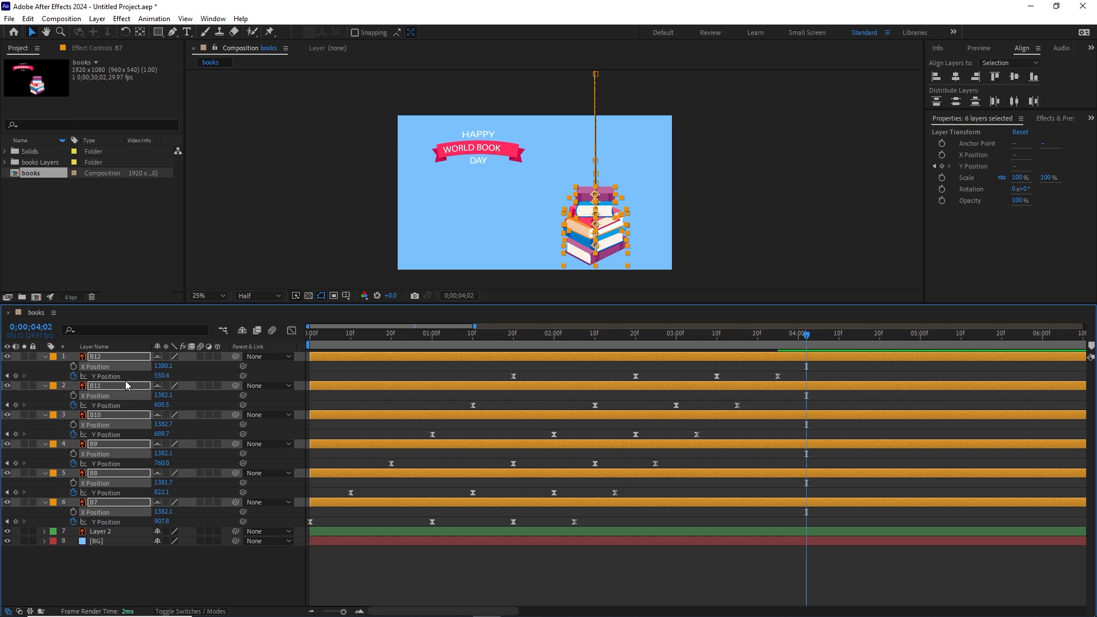
key("shift+Left")
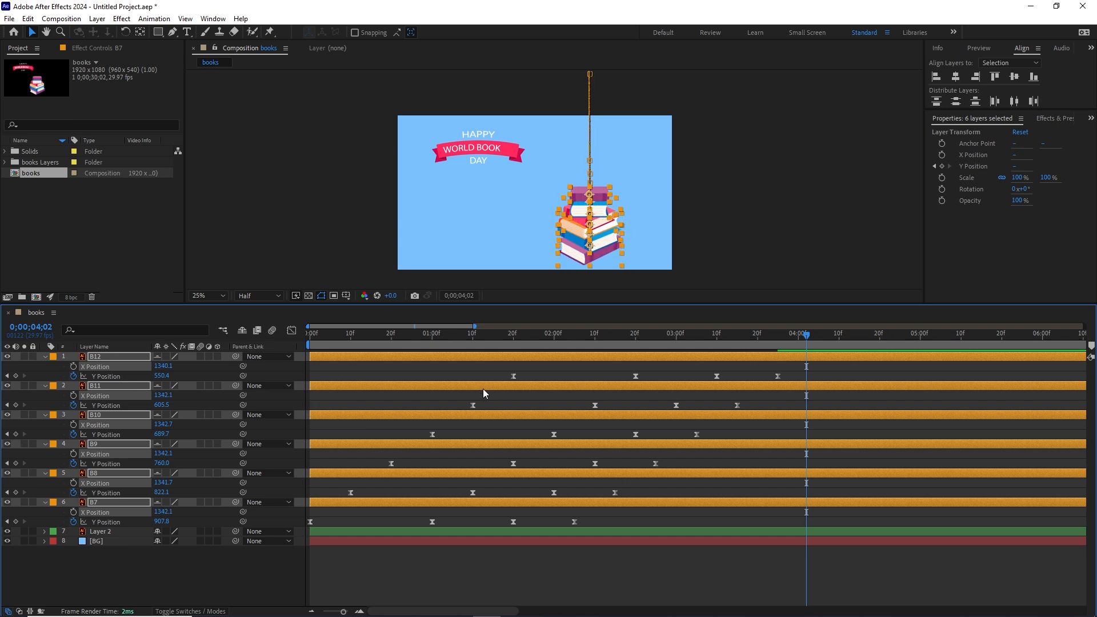
Step: Preview the falling books in their shifted position from 0;00;00;00
left_click_drag(772, 335, 297, 365)
key("space")
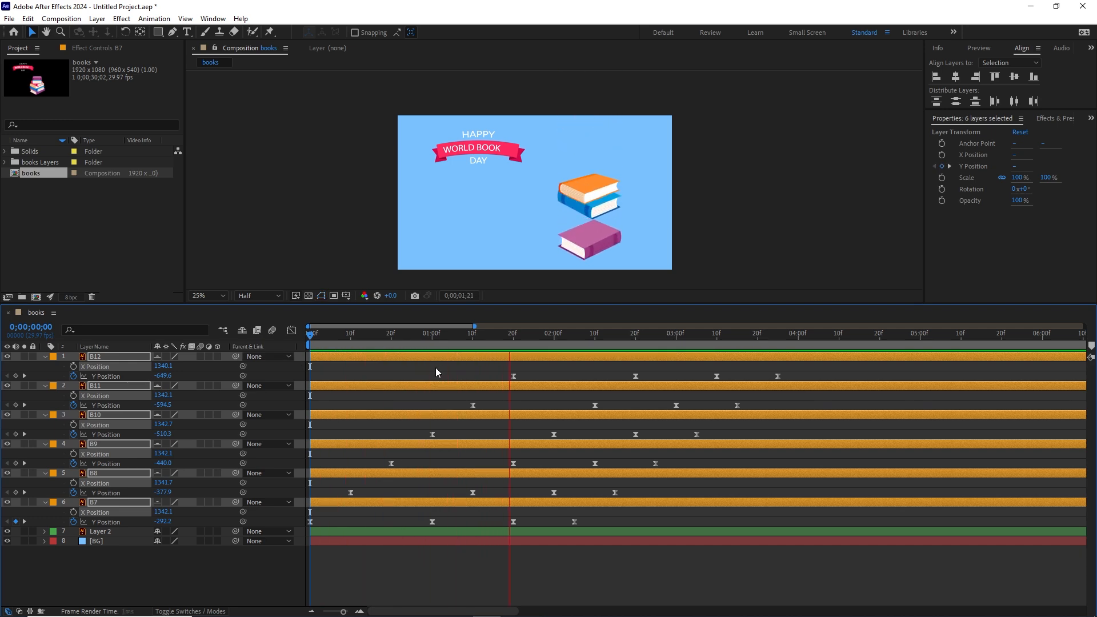
key("space")
Step: Move the title banner down beside the book stack to position 593.9, 566.7 and preview the composition from the start
left_click(483, 151)
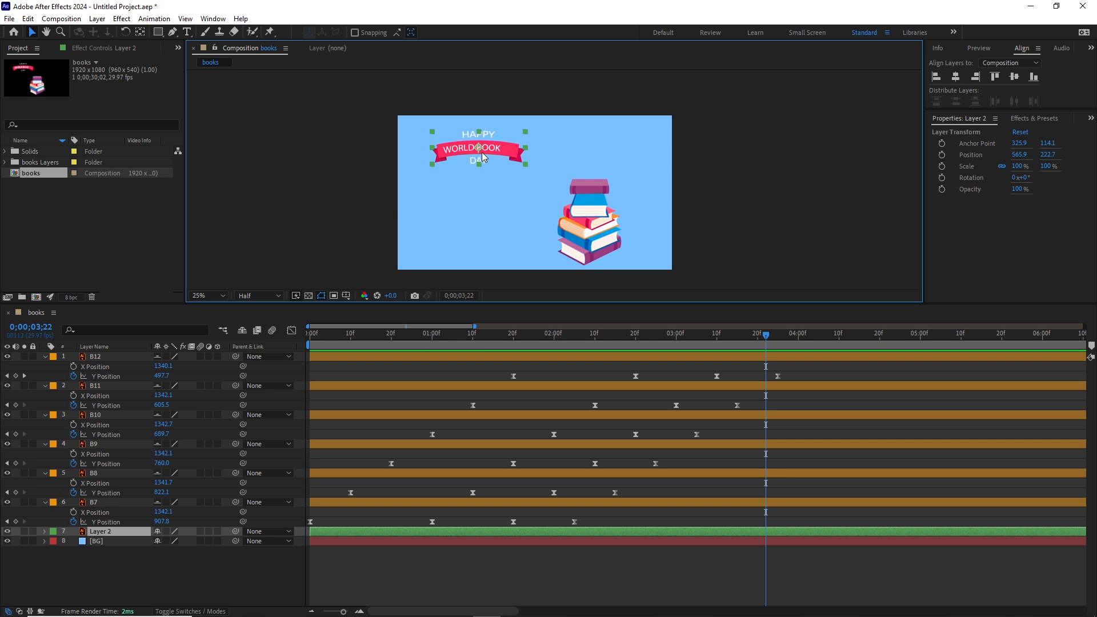
left_click_drag(485, 153, 488, 202)
left_click(754, 336)
key("Home")
key("space")
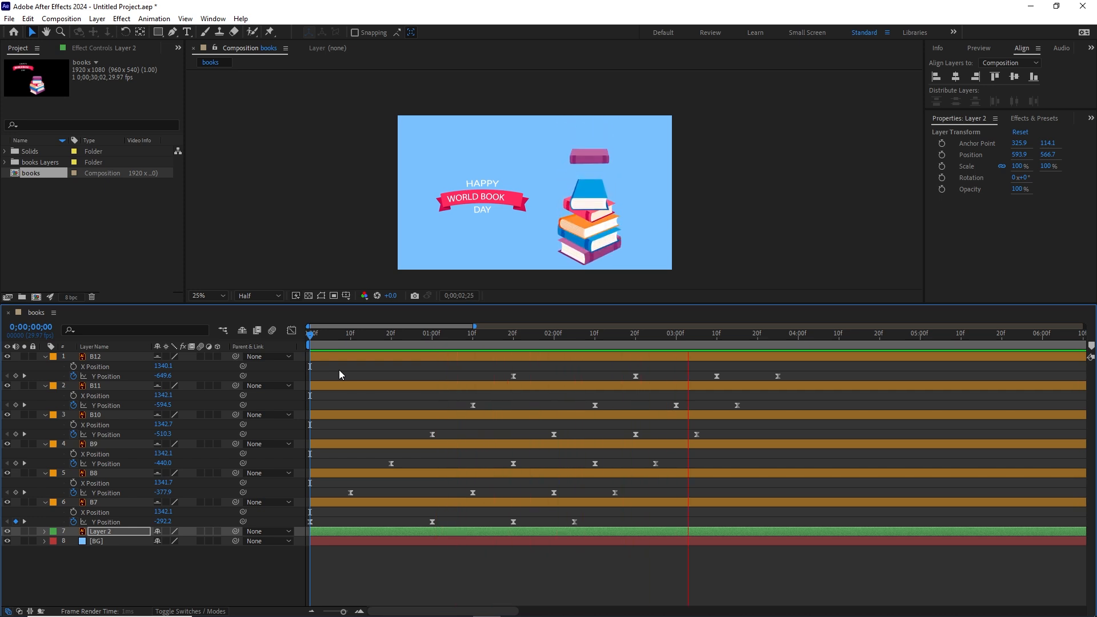
key("space")
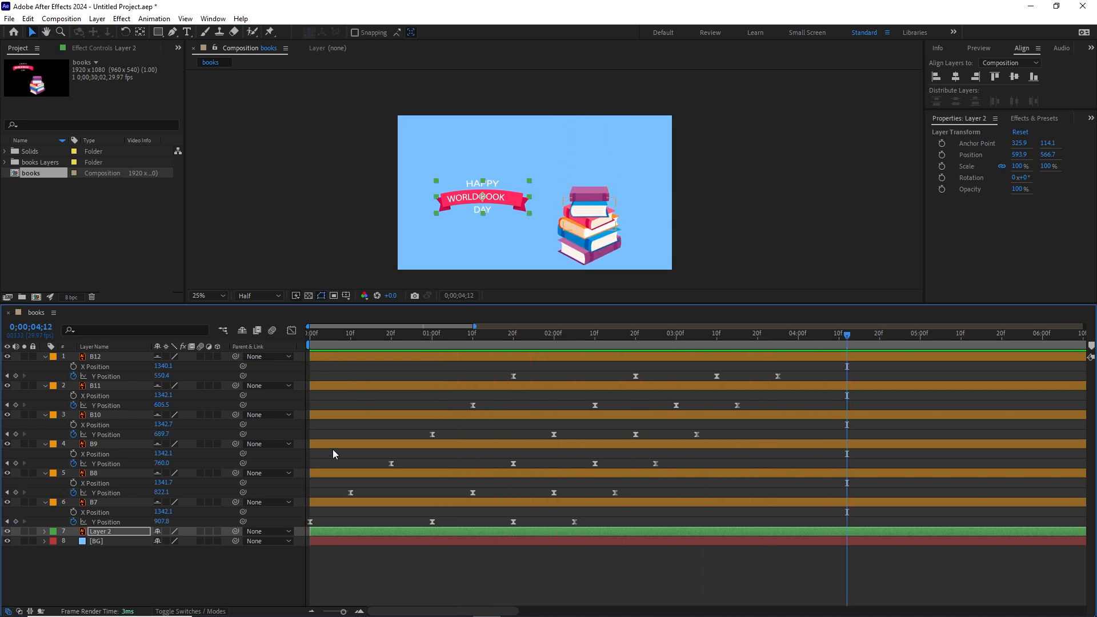
Step: Show the full composition duration in the timeline and end the work area at 0;00;05;28
left_click_drag(345, 612, 324, 613)
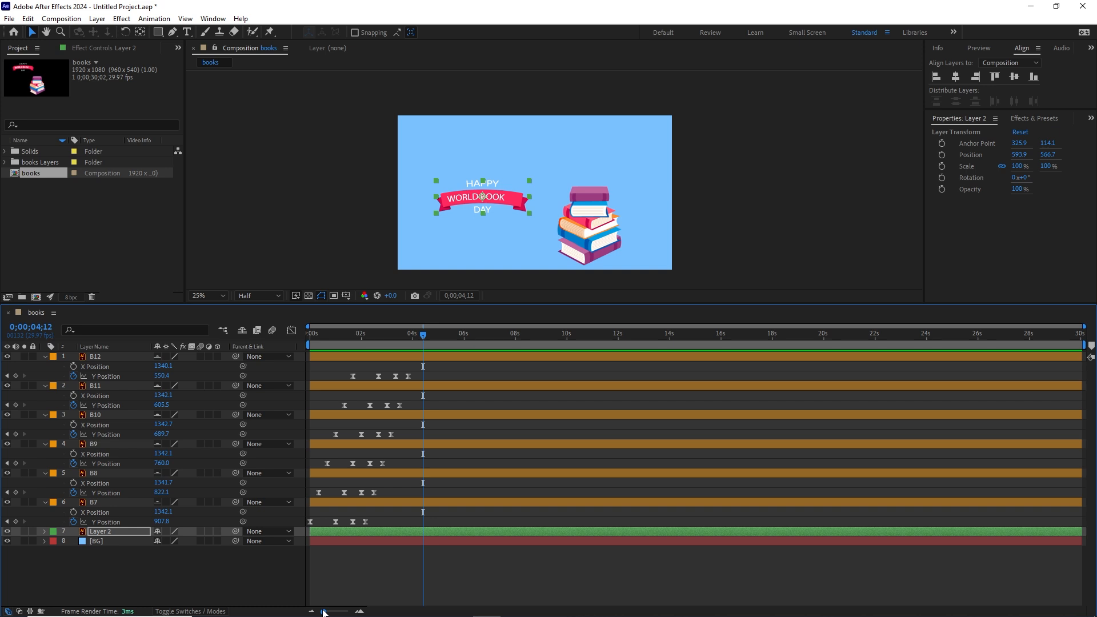
left_click_drag(424, 339, 463, 340)
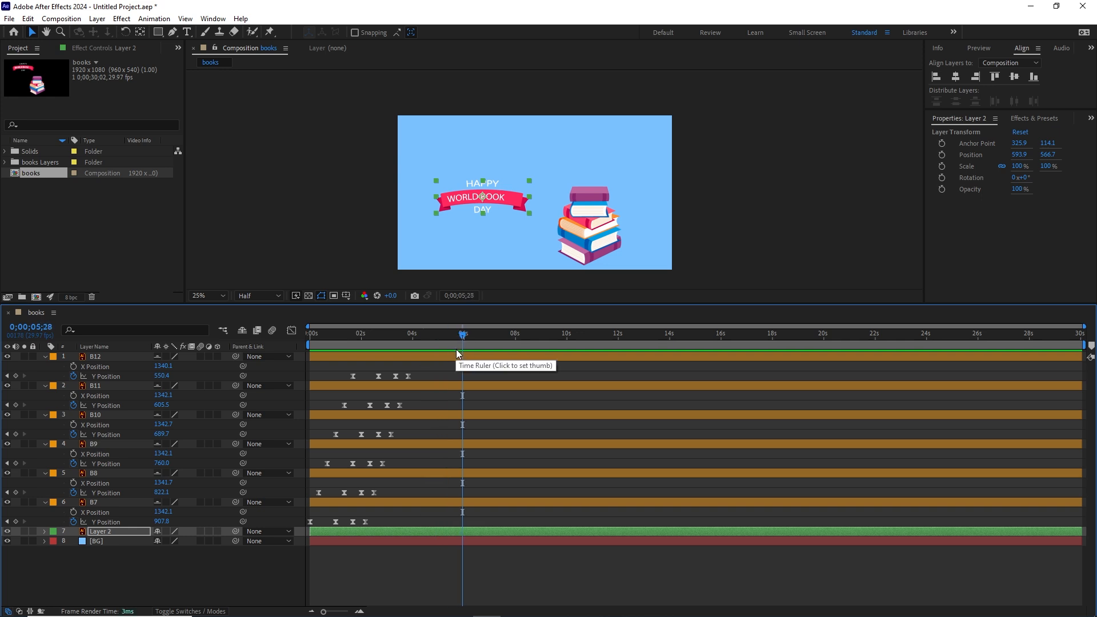
key("n")
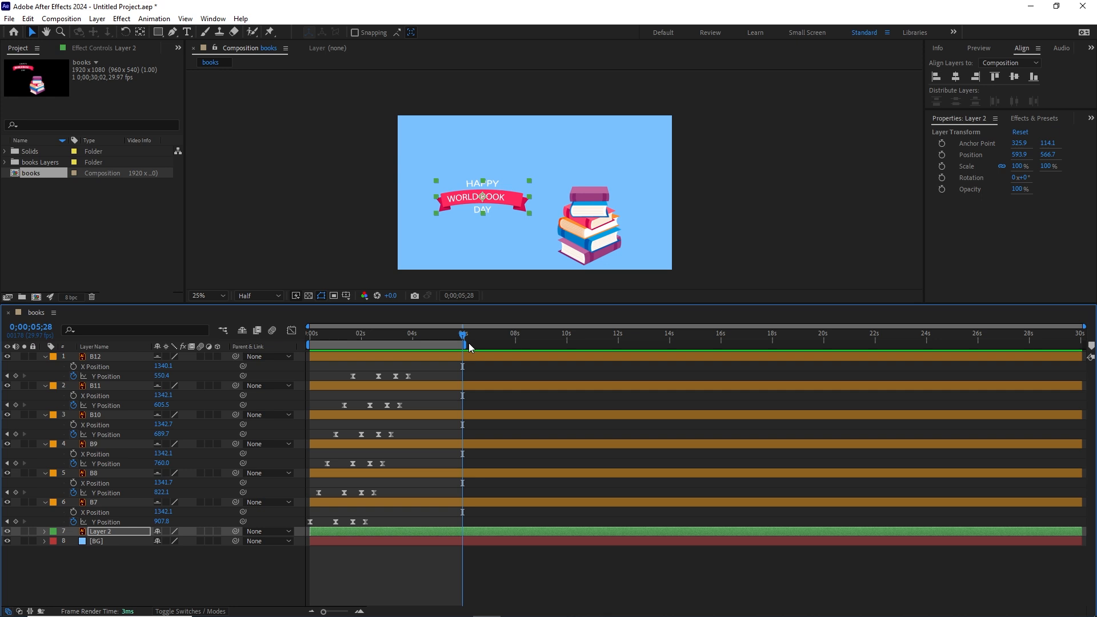
Step: Try extending the work area's end to about 28 seconds and shortening it to about 9 seconds
left_click_drag(467, 343, 1047, 350)
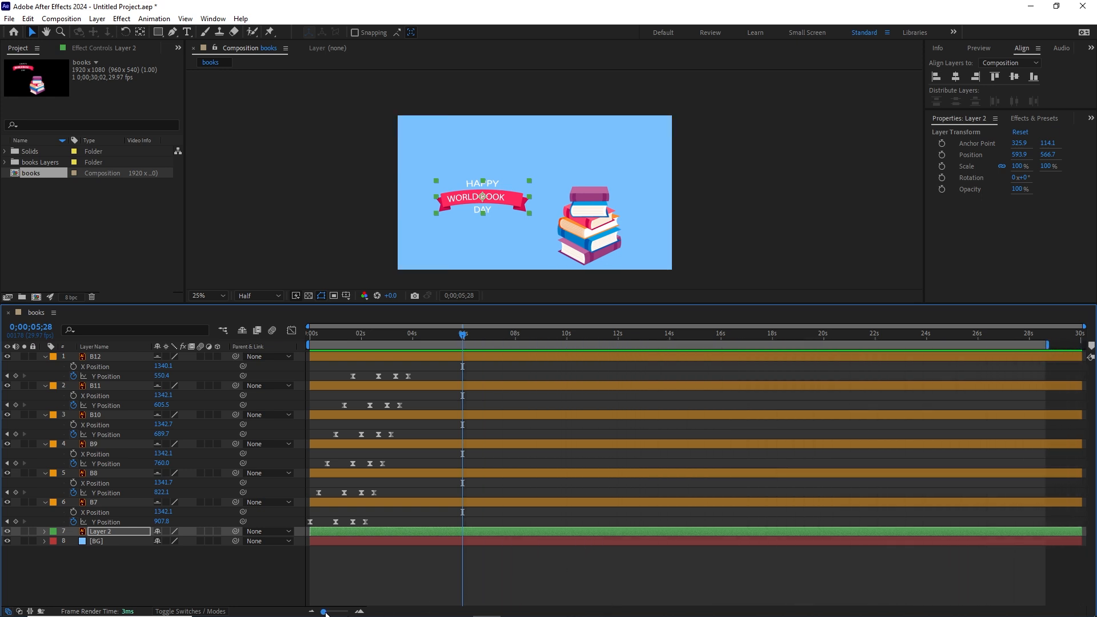
mouse_move(323, 612)
left_mouse_down()
mouse_move(332, 613)
mouse_move(311, 613)
left_mouse_up()
left_click_drag(1051, 344, 555, 333)
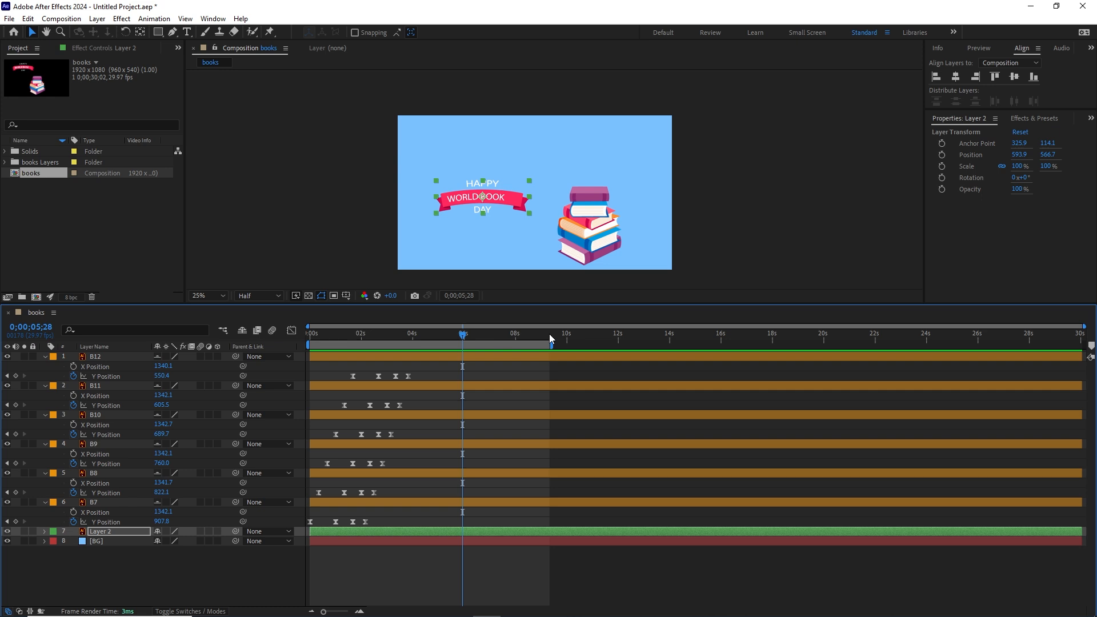
Step: End the work area at 0;00;05;28 and trim the composition to the work area
key("n")
right_click(388, 346)
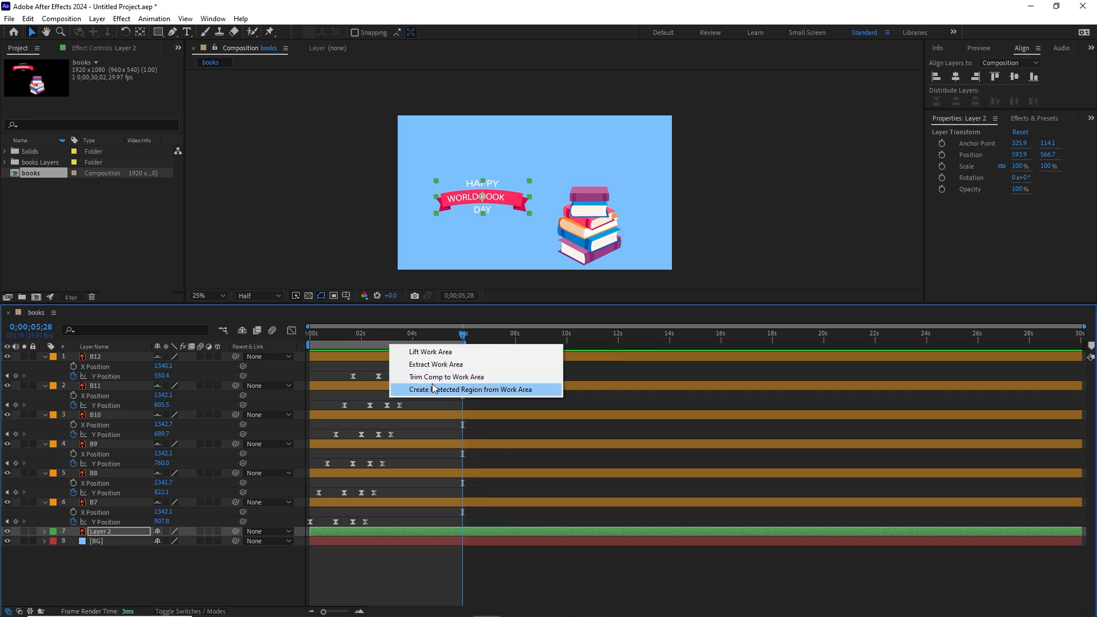
left_click(467, 378)
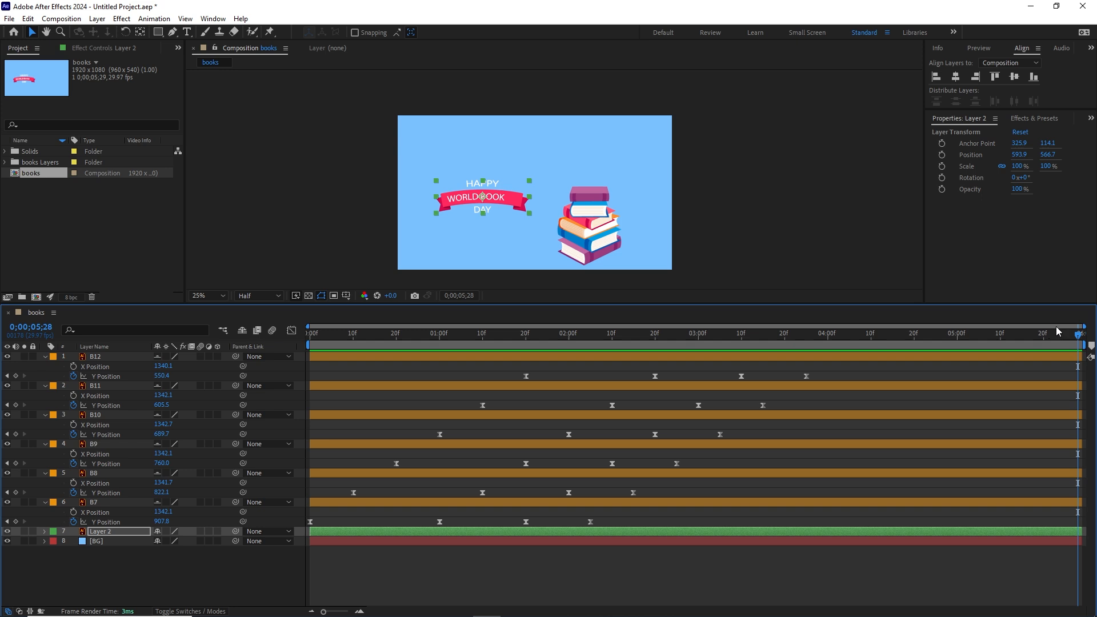
Step: Go to 0;00;02;17 while the books are falling, collapse the properties of layers B7 to B12 and deselect everything
left_click_drag(1079, 339, 642, 350)
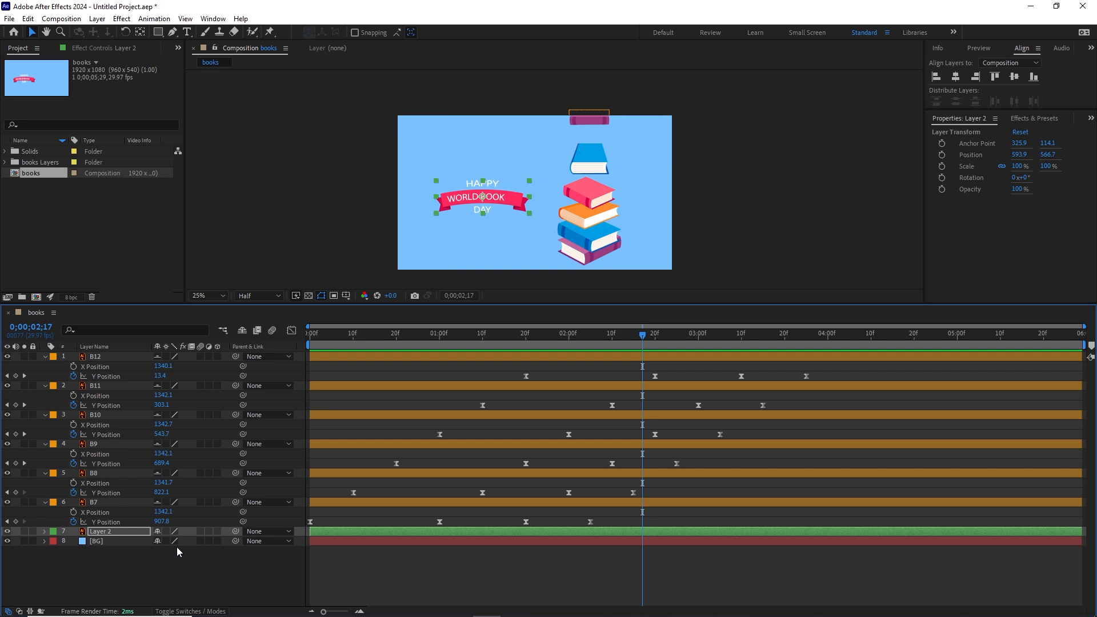
left_click(96, 357, "shift")
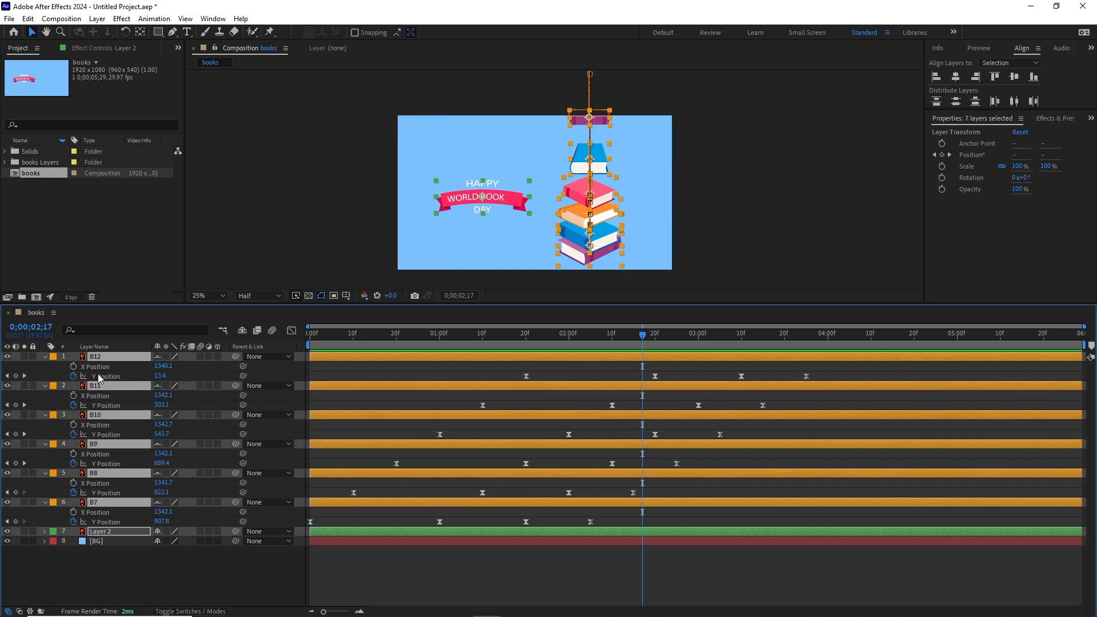
left_click(46, 358)
left_click(209, 490)
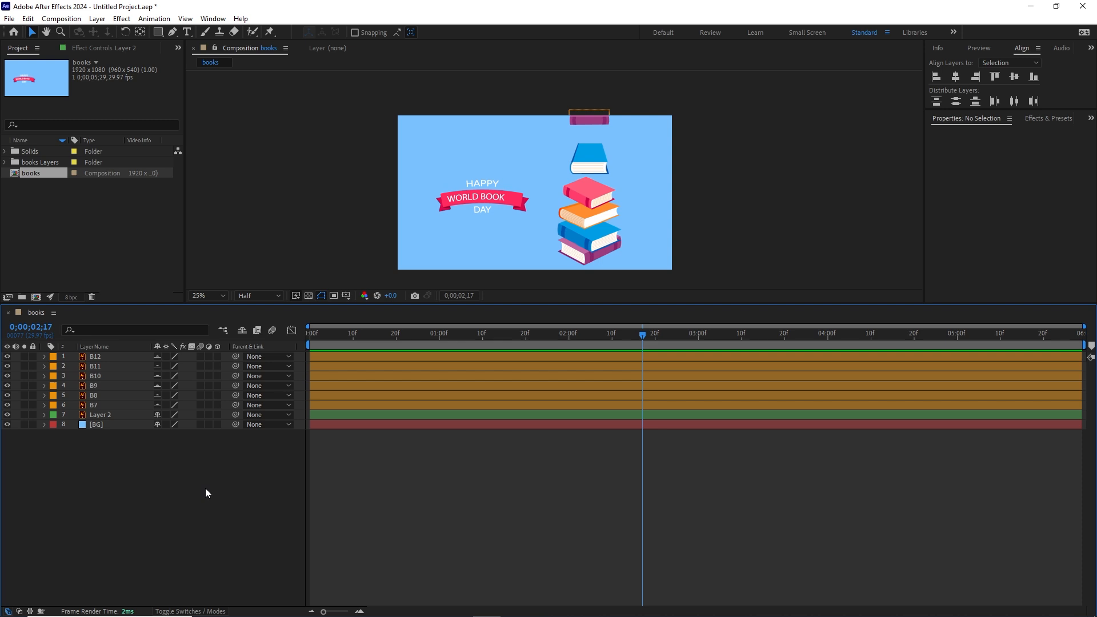
Step: Turn off Shy and turn on Motion Blur for layers B7 to B12, with motion blur enabled for the composition
left_click_drag(157, 406, 157, 356)
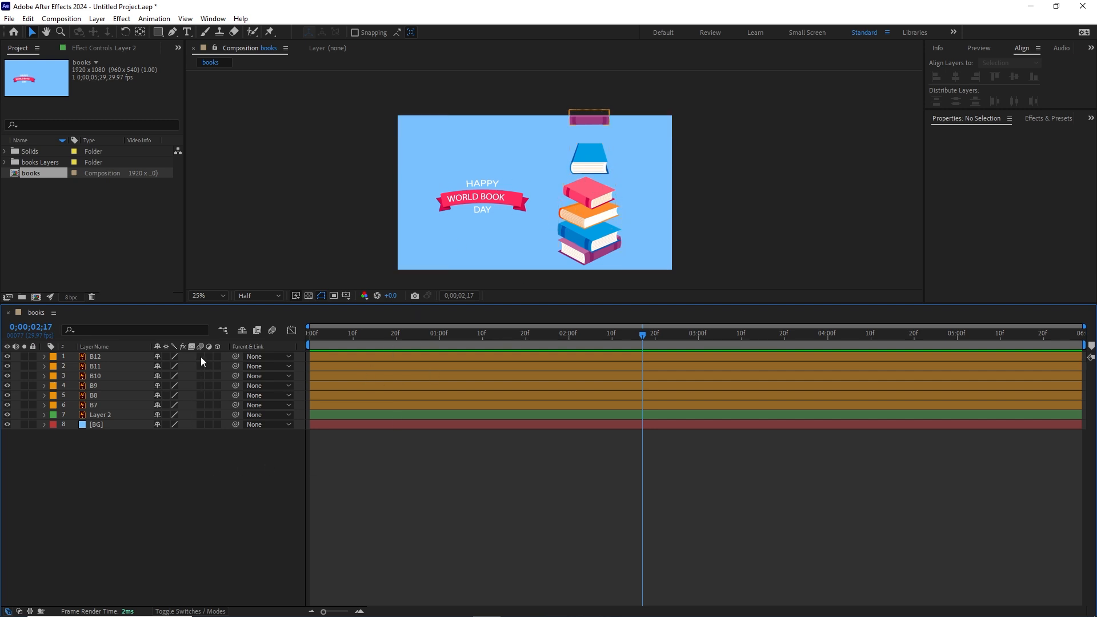
left_click_drag(200, 355, 201, 403)
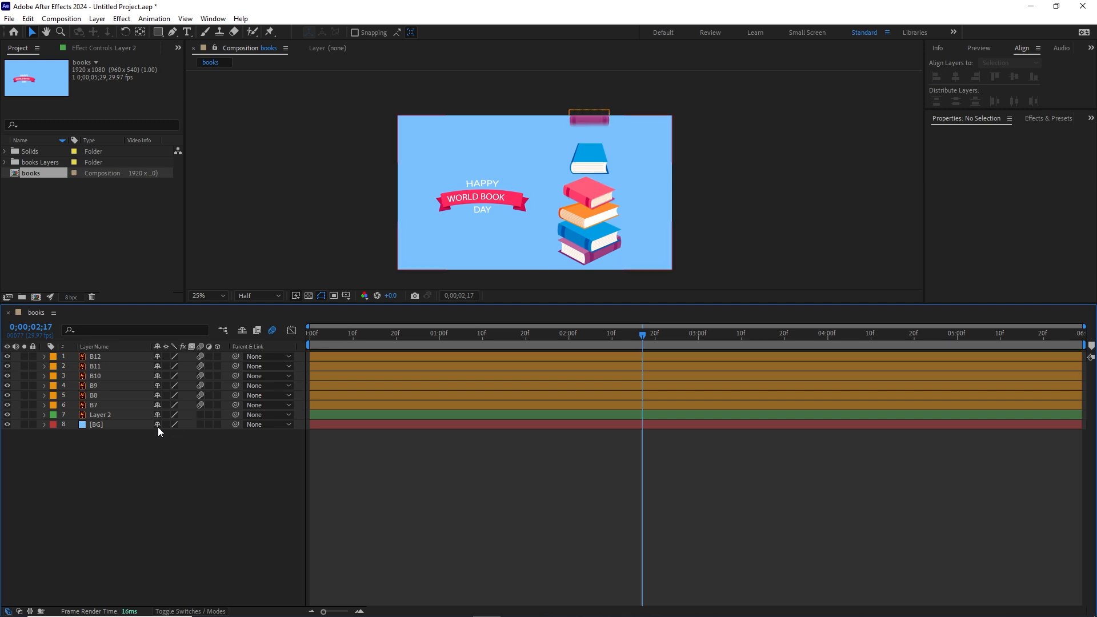
Step: Compare the books at 0;00;02;17 with the composition's motion blur switched off and on again
left_click(101, 415)
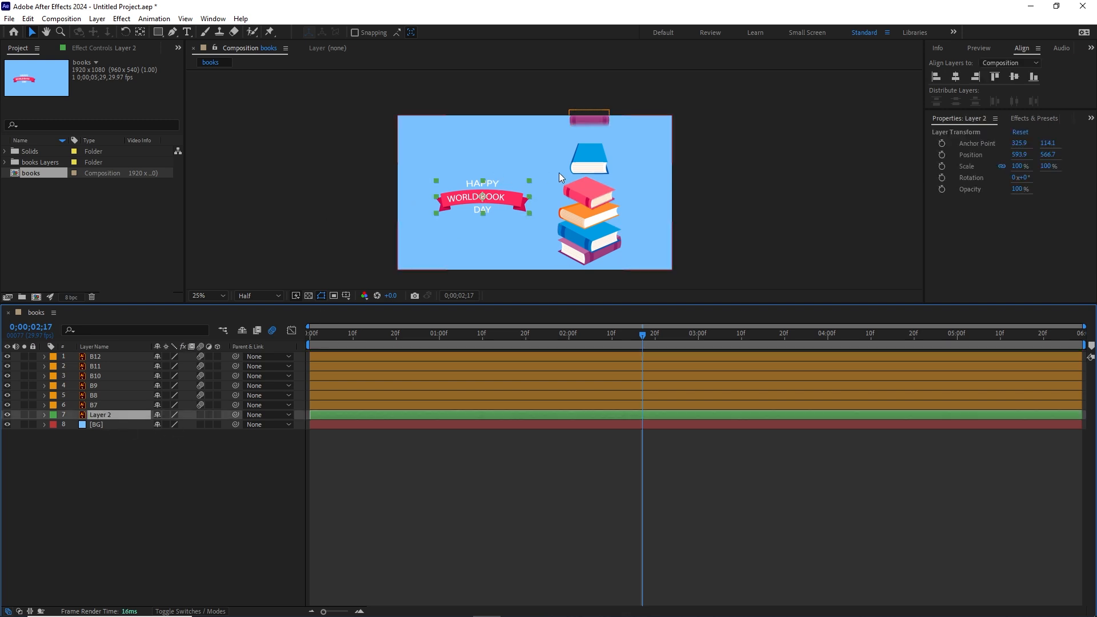
left_click(98, 426)
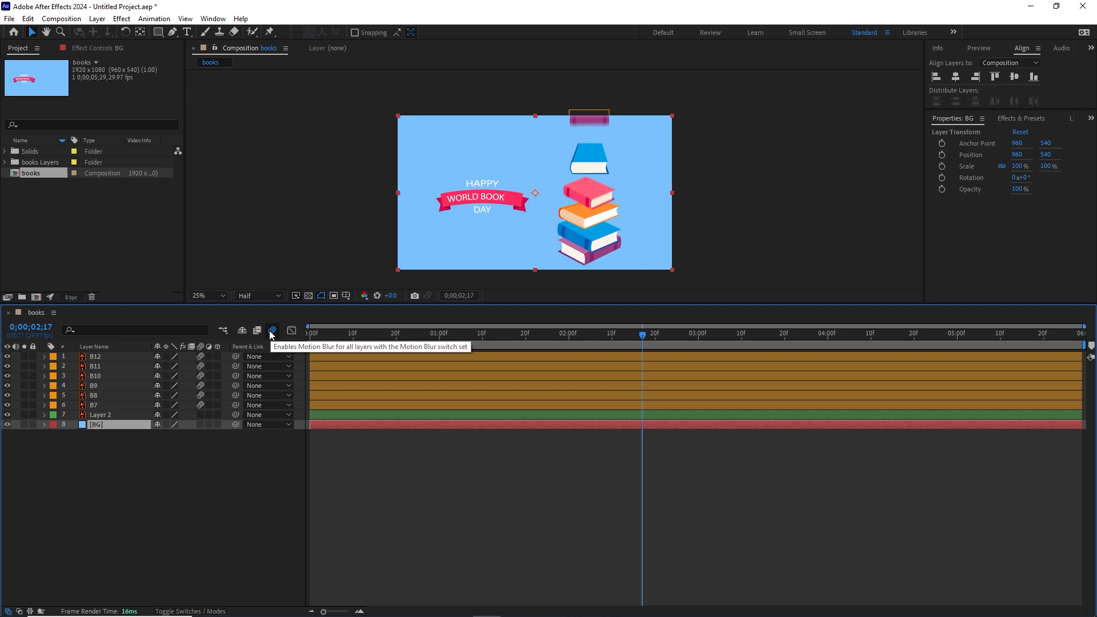
left_click(273, 333)
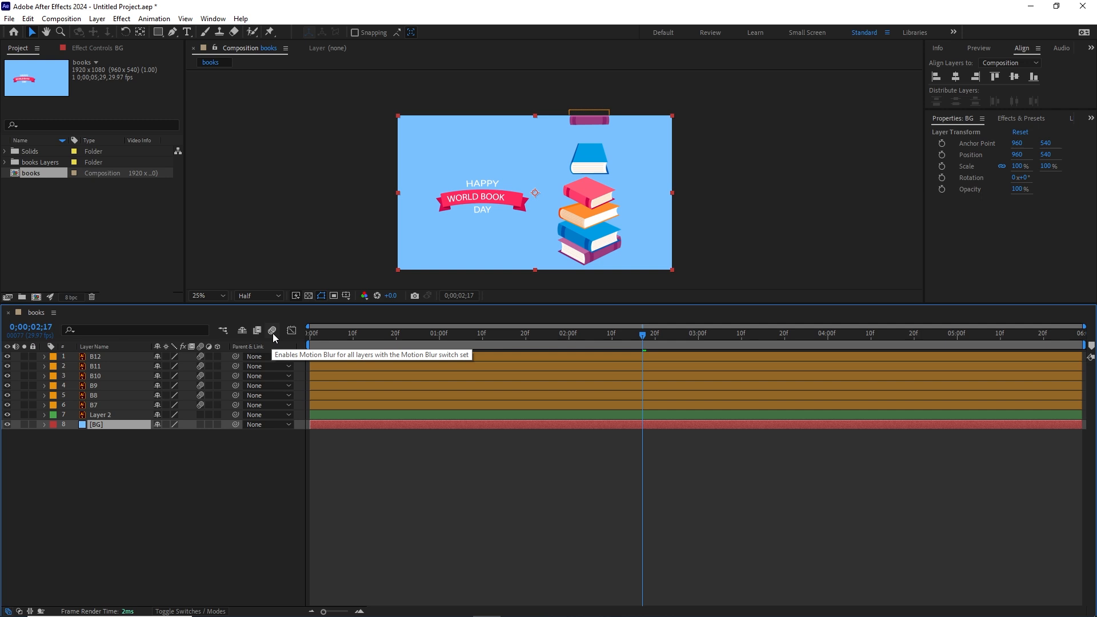
left_click(272, 333)
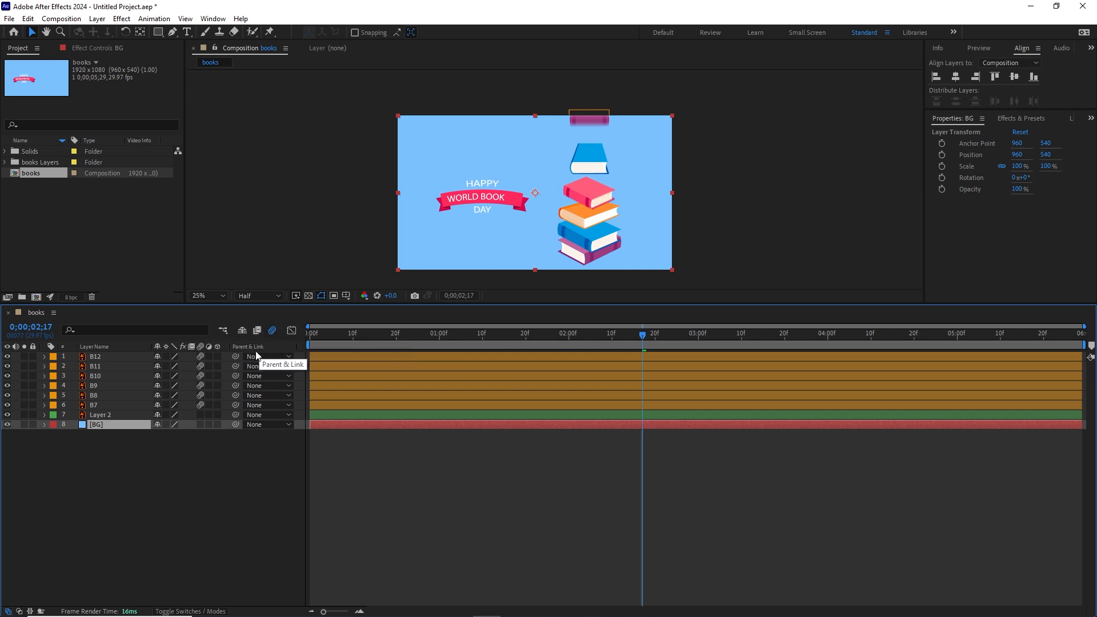
Step: Toggle the timeline columns between switches and modes and back to switches, and deselect the BG layer
left_click(185, 611)
left_click(184, 612)
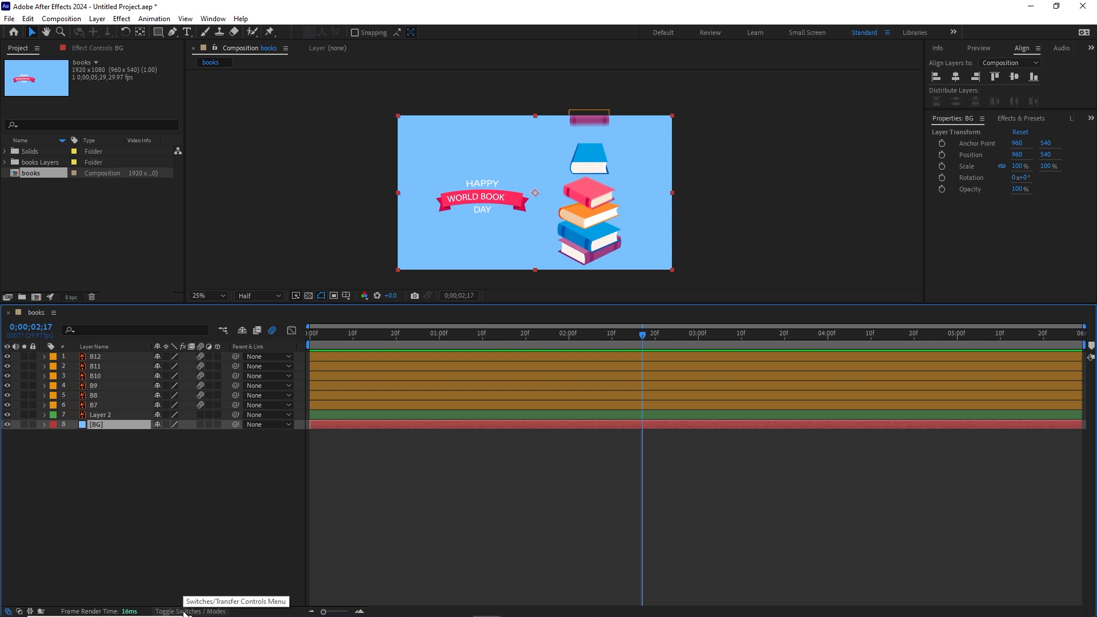
left_click(184, 612)
left_click(184, 611)
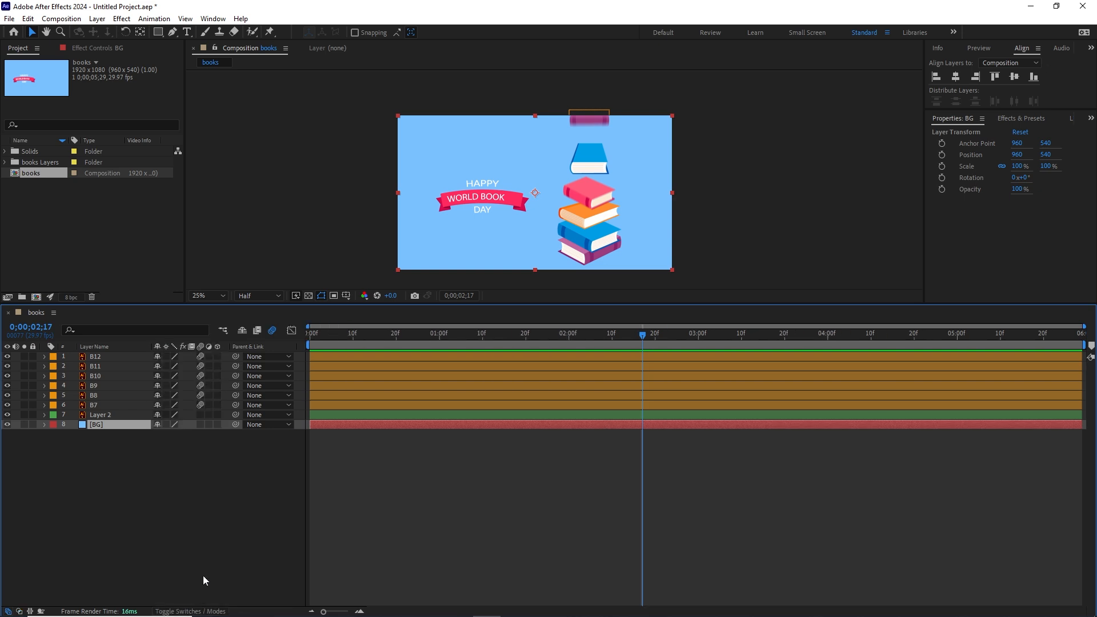
left_click(235, 529)
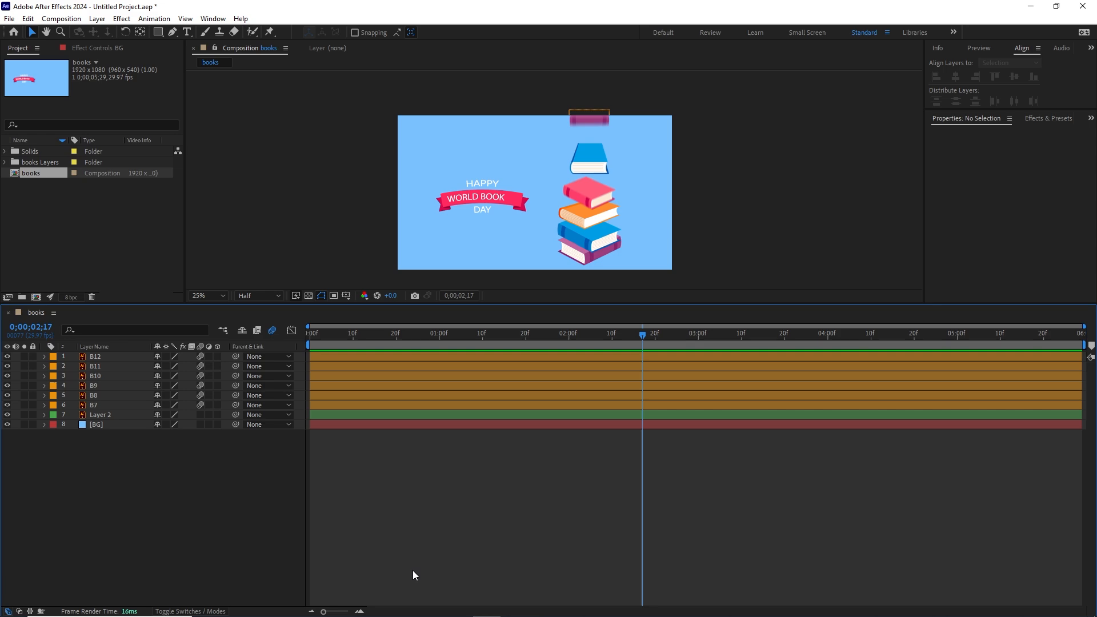
Step: Open the Save As dialog for the project and cancel it without saving
key("ctrl+shift+s")
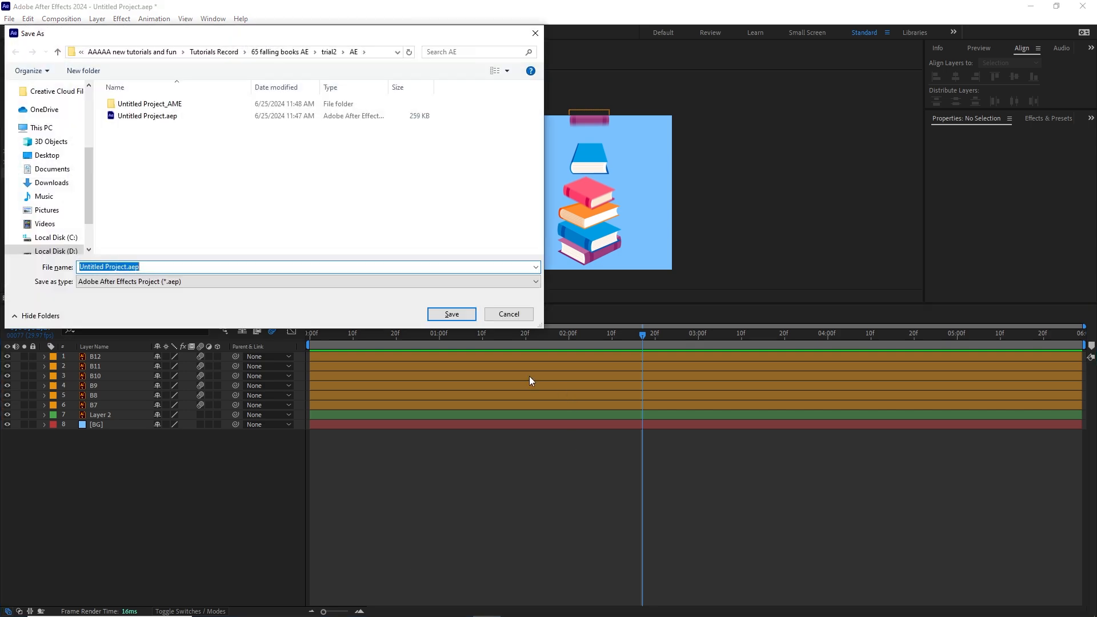
left_click(507, 315)
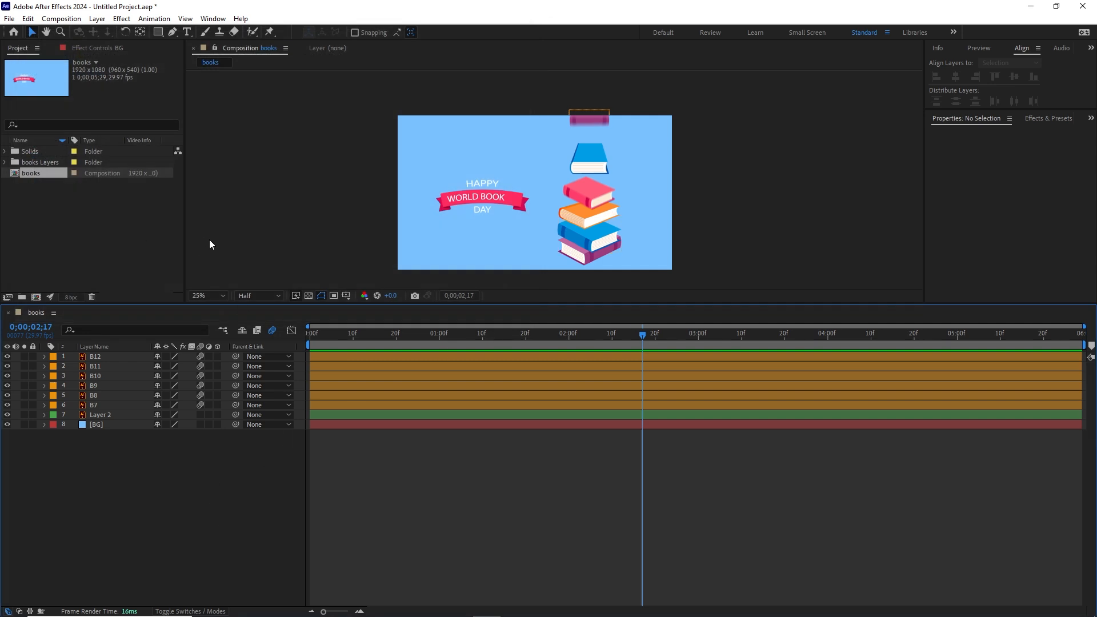
Step: Add the books composition to the Adobe Media Encoder queue and switch to Adobe Media Encoder
left_click(10, 19)
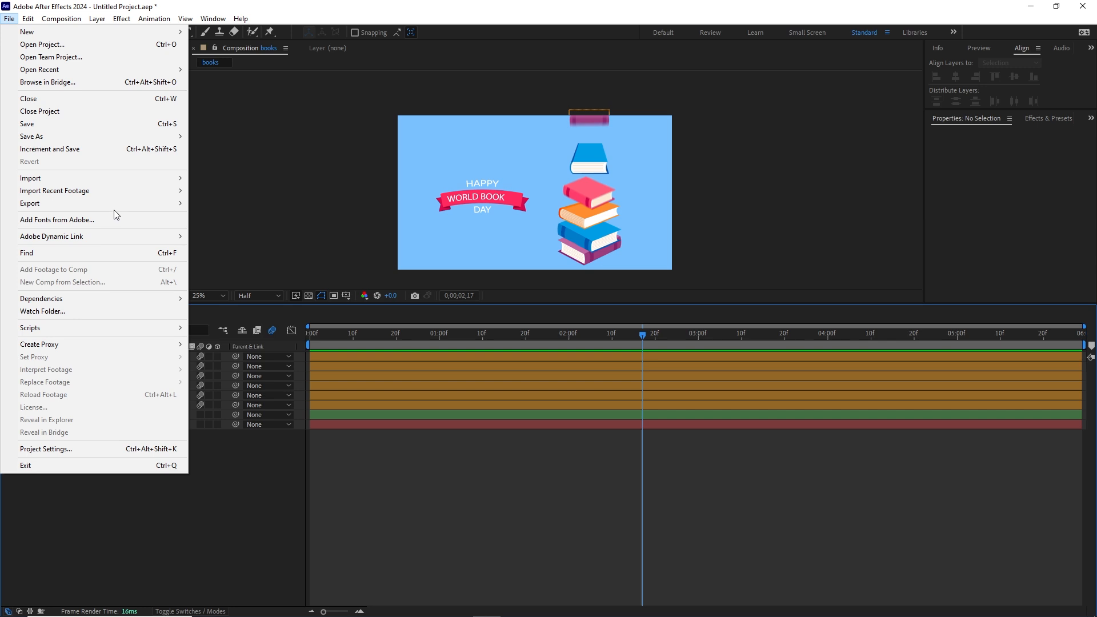
mouse_move(170, 207)
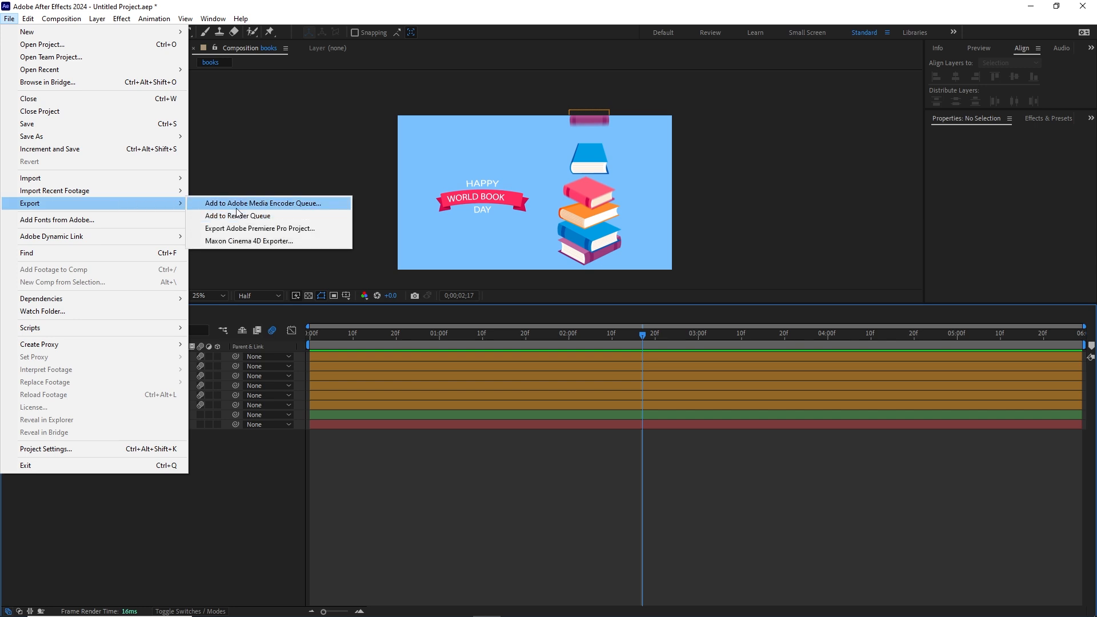
left_click(313, 205)
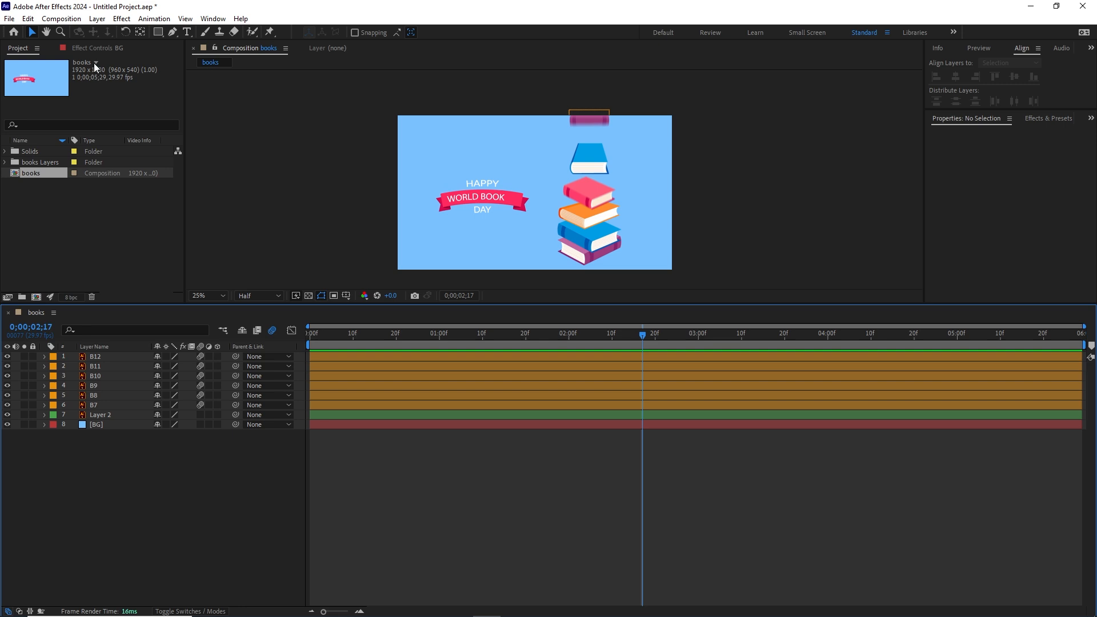
left_click(10, 19)
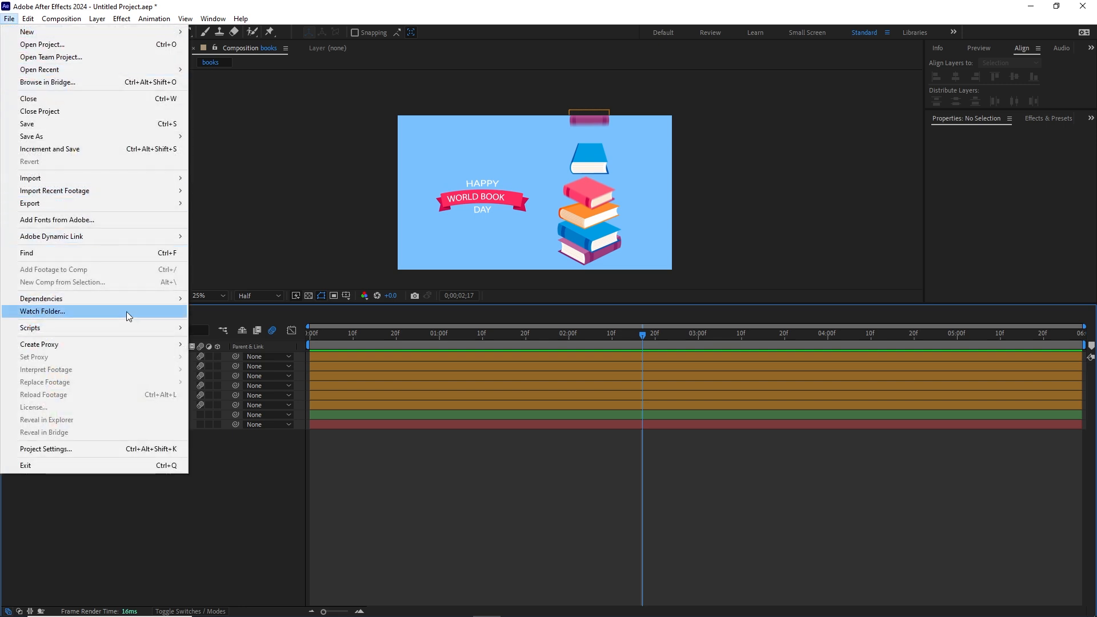
mouse_move(142, 204)
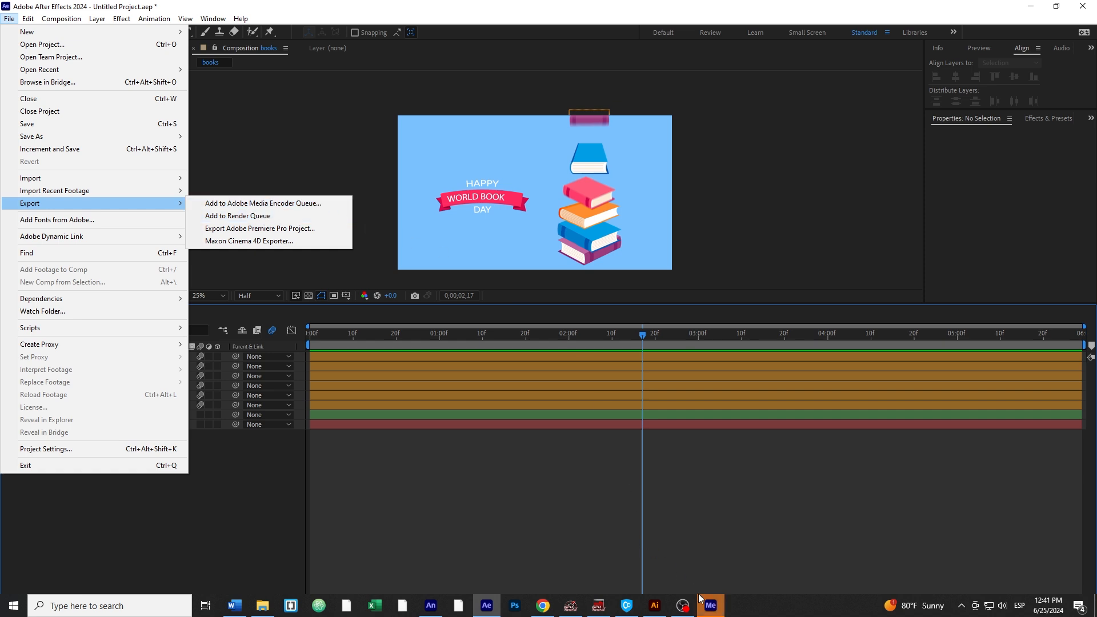
left_click(710, 606)
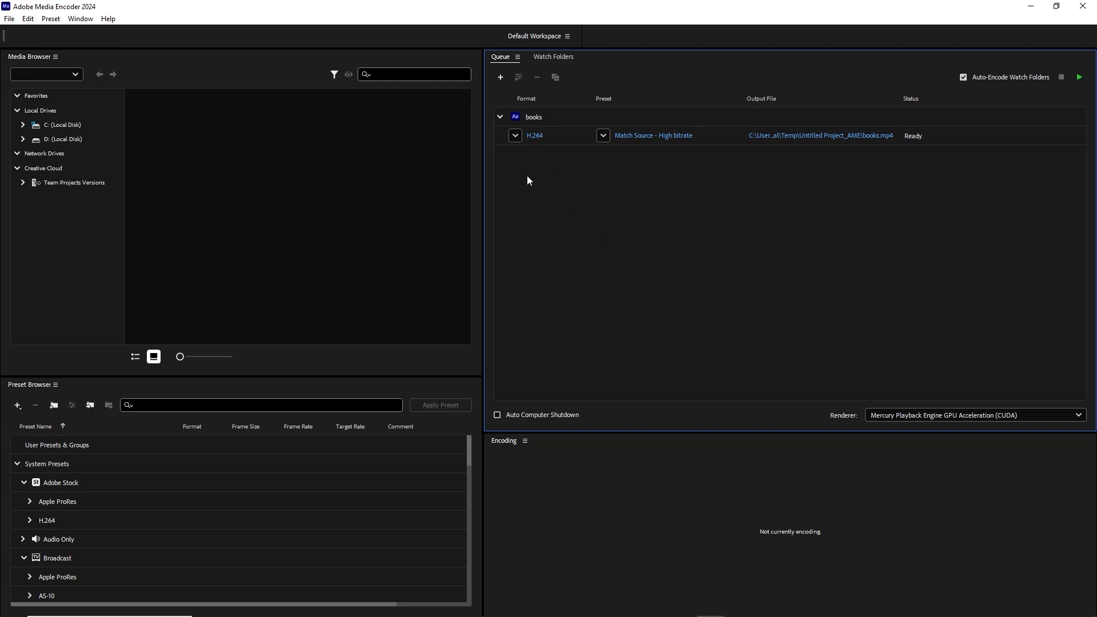
Step: Choose the H.264 format for the queued books output and check the details of its Match Source - High bitrate preset
left_click(514, 136)
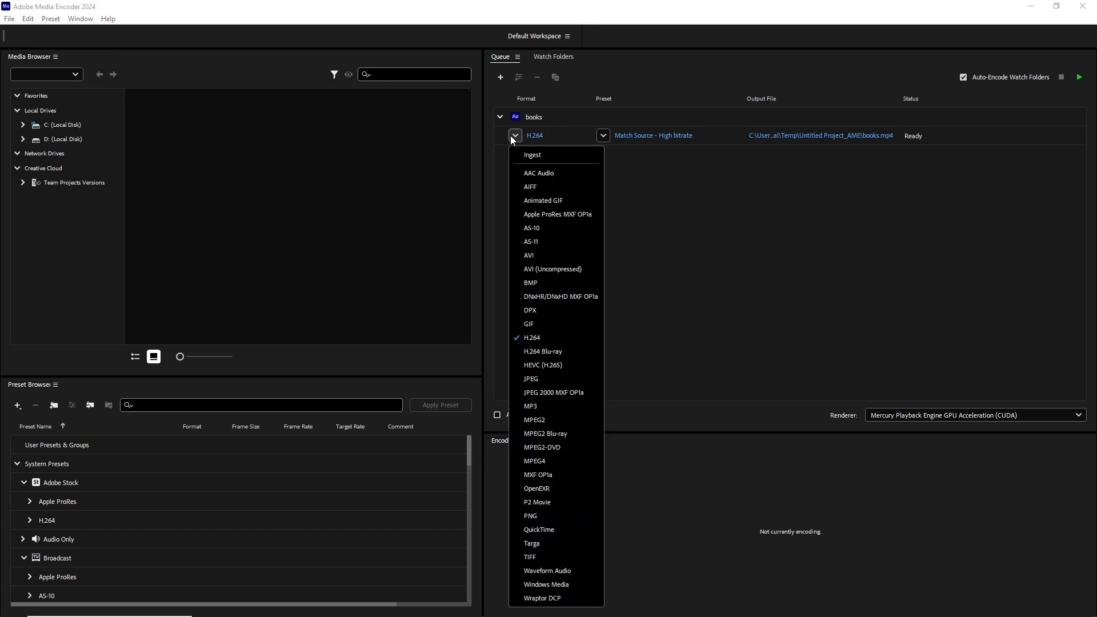
left_click(542, 340)
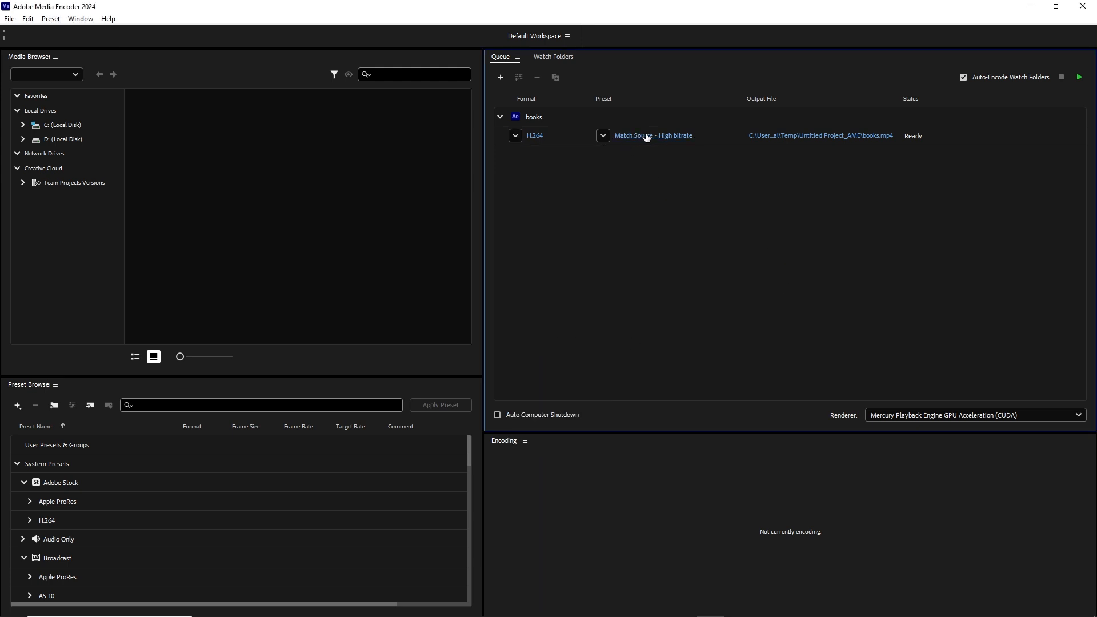
mouse_move(638, 137)
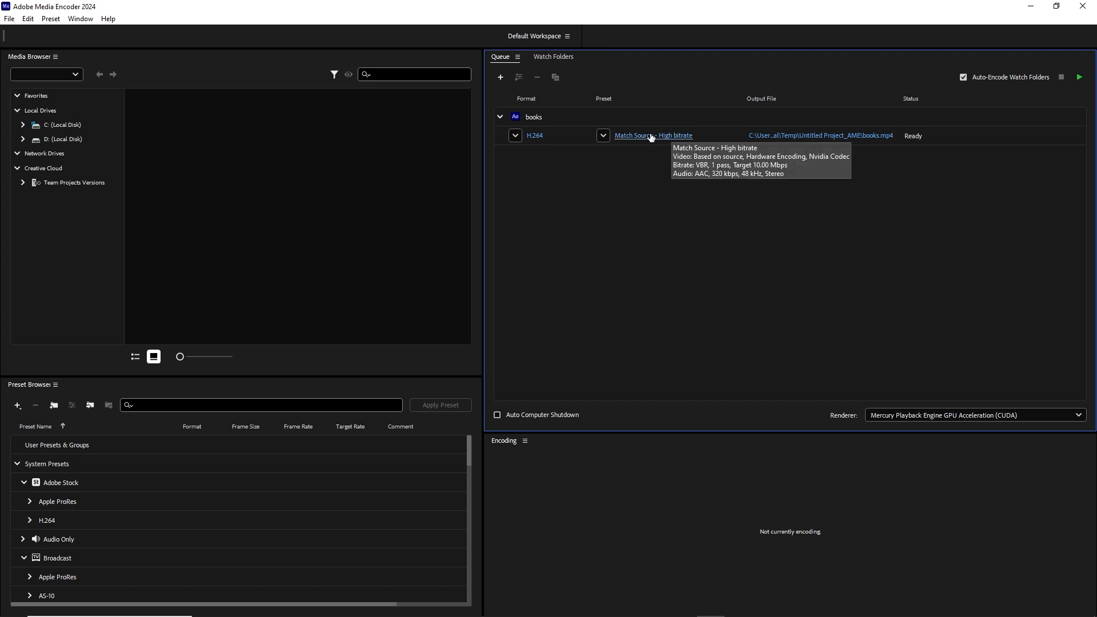
Step: Browse the output file's location to D:\AAAAA new tutorials and fun\Tutorials Record\65 falling books AE\tutorial
left_click(831, 136)
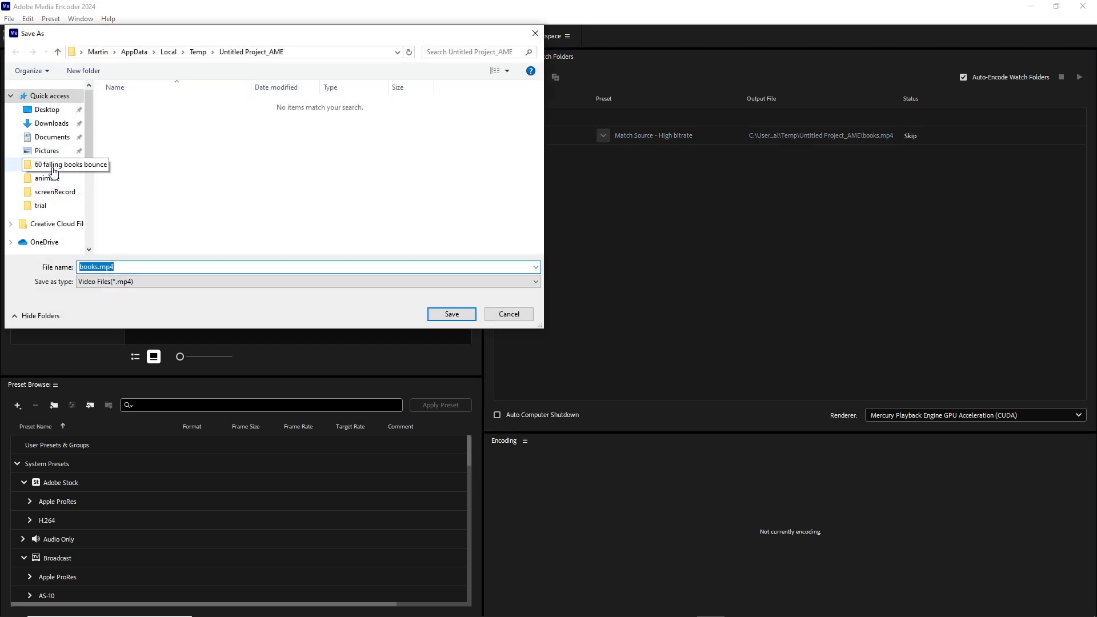
scroll(55, 171, "down", 2)
left_click(41, 196)
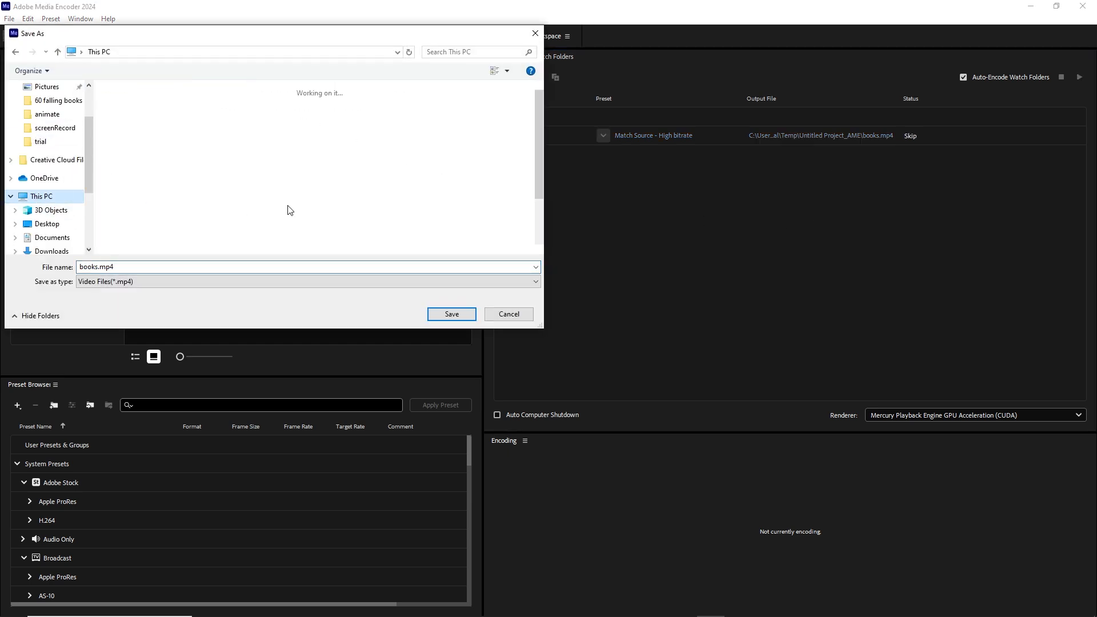
double_click(268, 179)
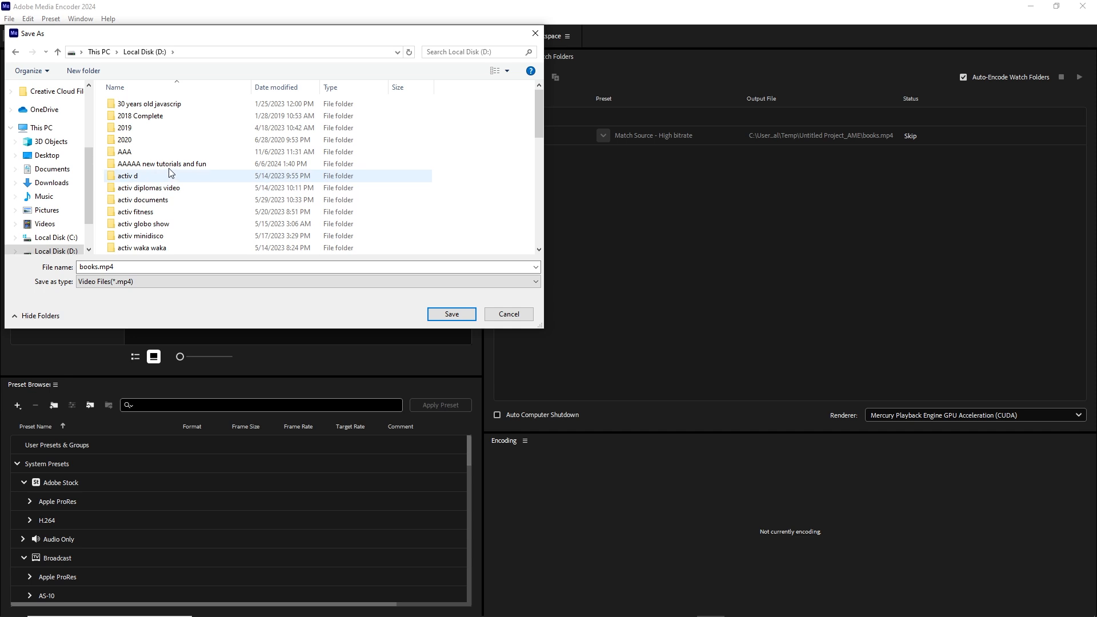
double_click(157, 164)
double_click(148, 224)
scroll(197, 201, "down", 15)
double_click(163, 234)
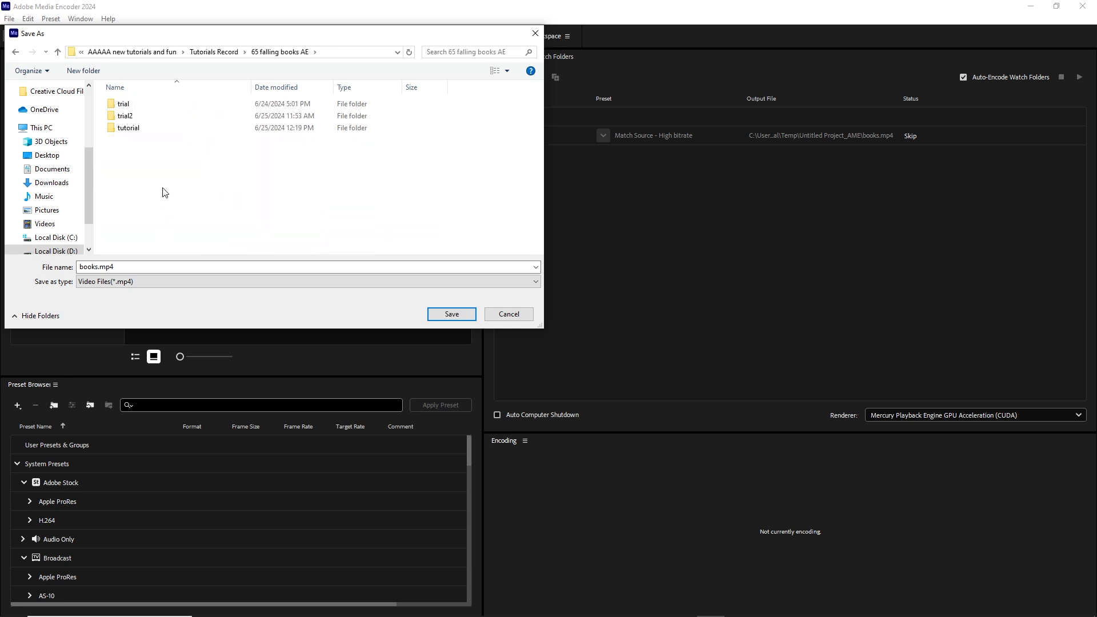
double_click(128, 127)
Step: Create a new folder named render inside the tutorial folder
right_click(128, 156)
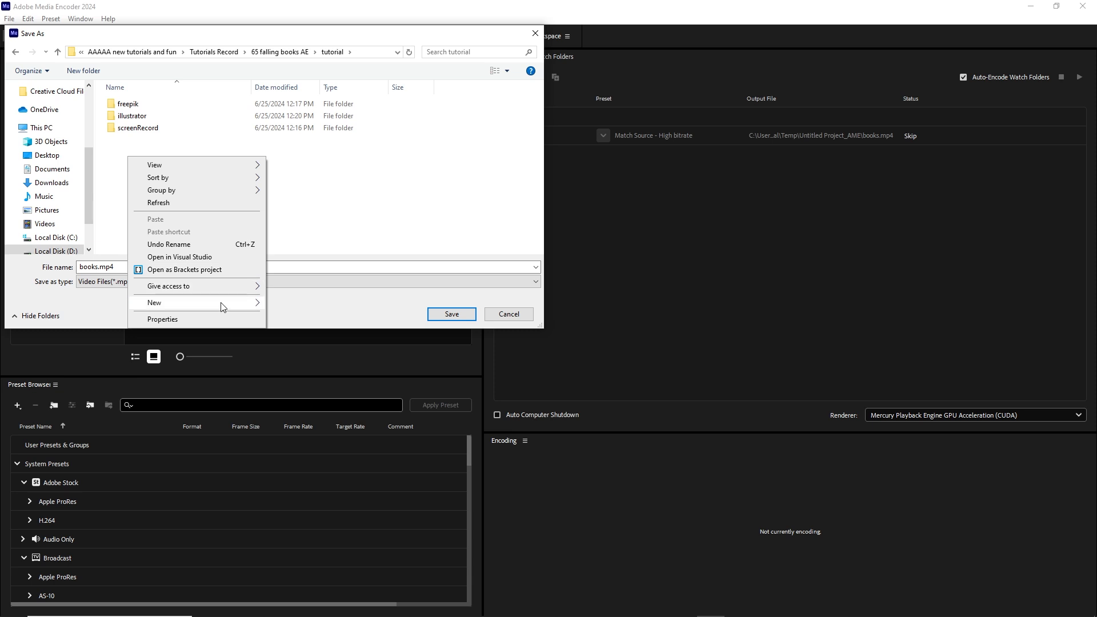
mouse_move(221, 303)
left_click(307, 303)
type("rend")
key("Return")
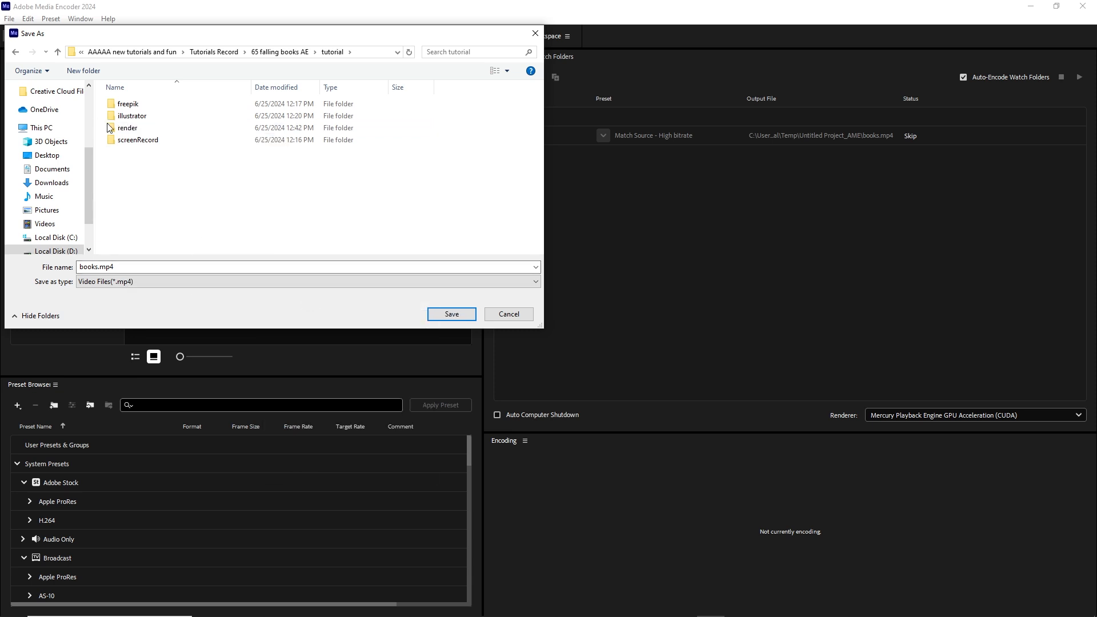
Step: Save the output as books.mp4 in the render folder and start encoding the queue
double_click(132, 129)
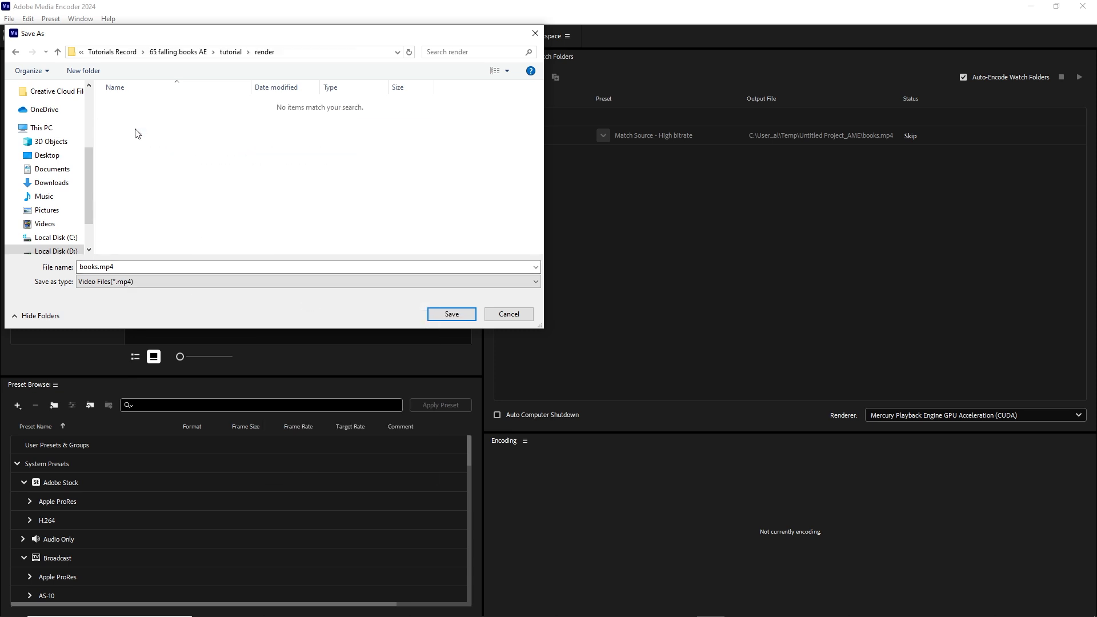
left_click(452, 315)
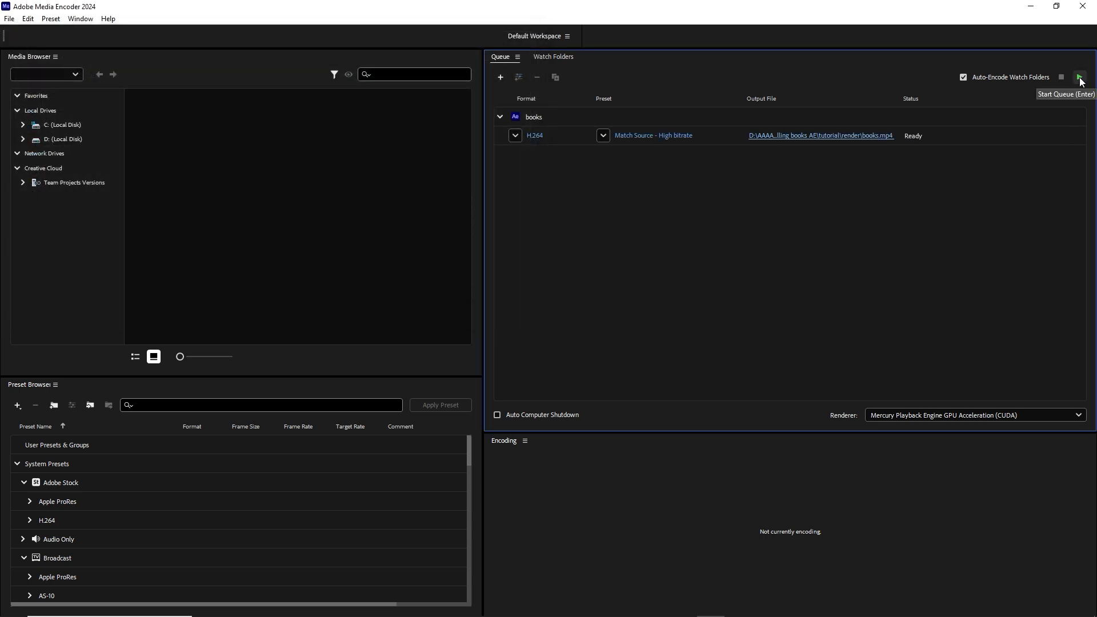
left_click(1080, 78)
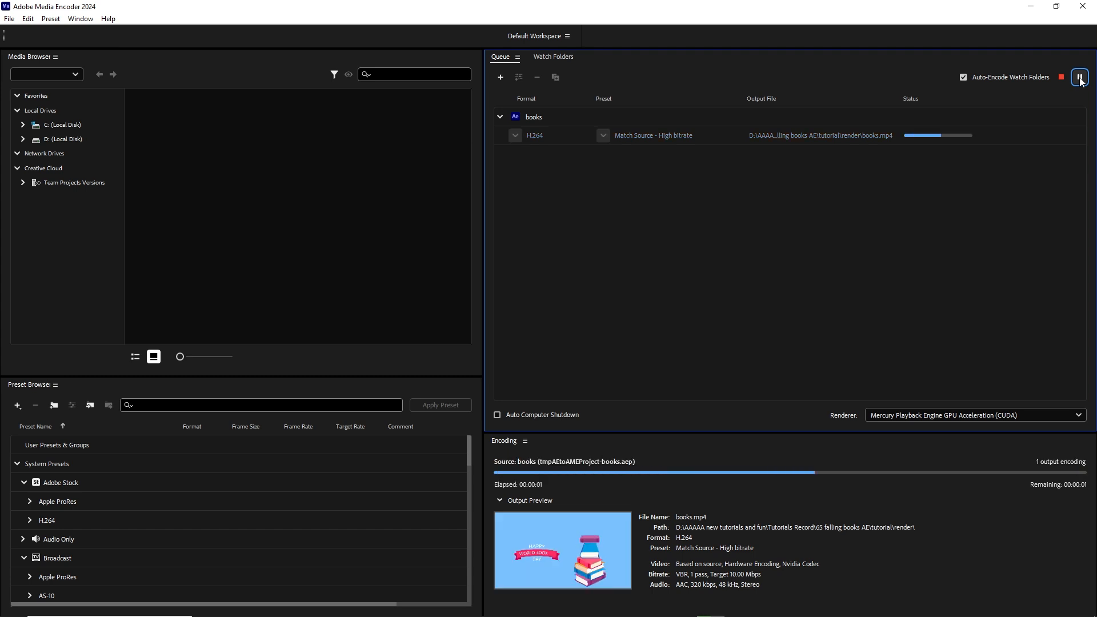
Step: Switch to File Explorer, play the rendered video from 65 falling books AE\tutorial\render and set its playback to repeat
mouse_move(323, 591)
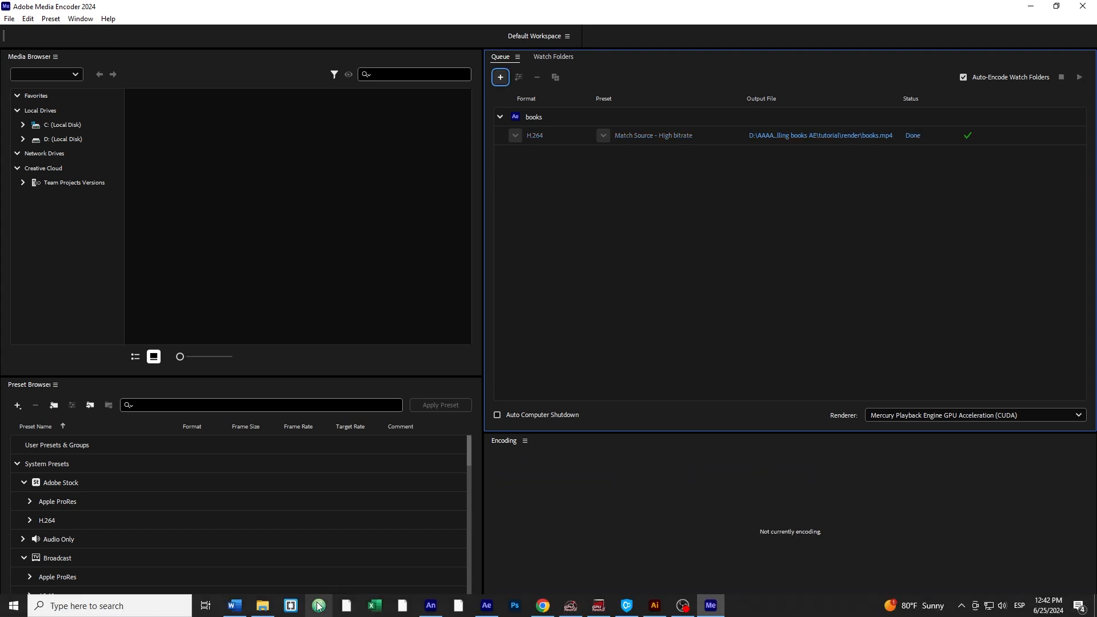
left_click(262, 606)
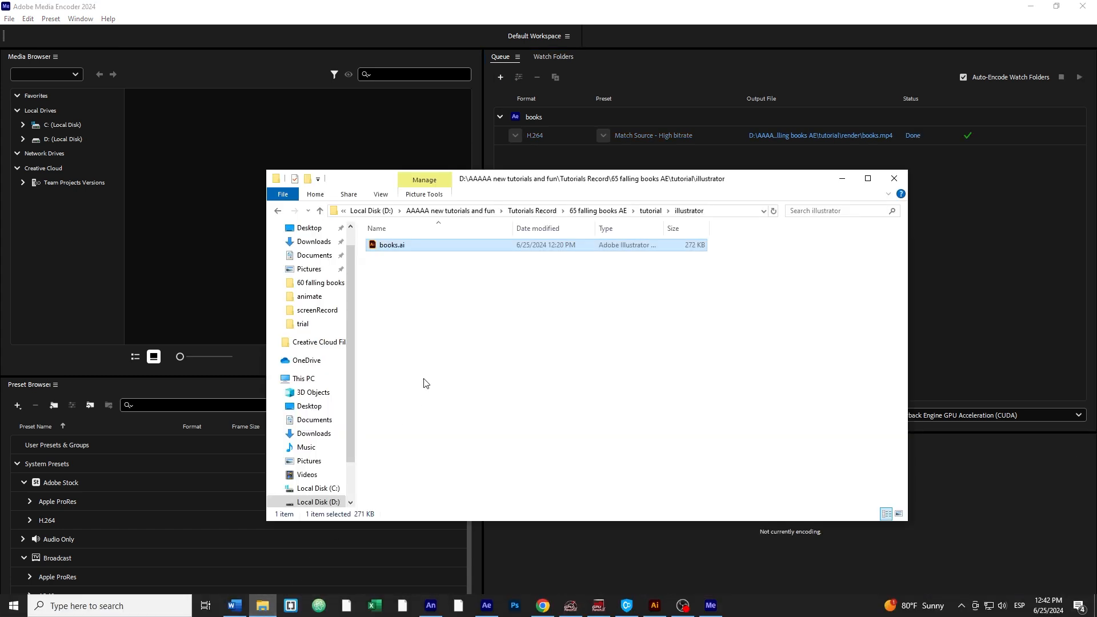
left_click(597, 211)
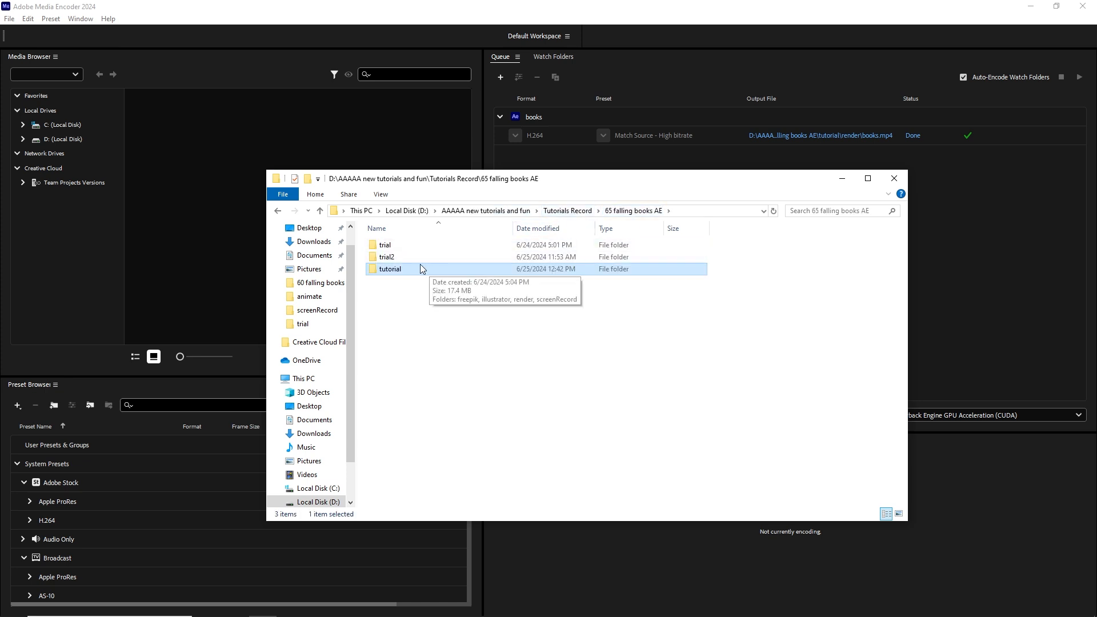
double_click(414, 272)
double_click(401, 269)
double_click(395, 257)
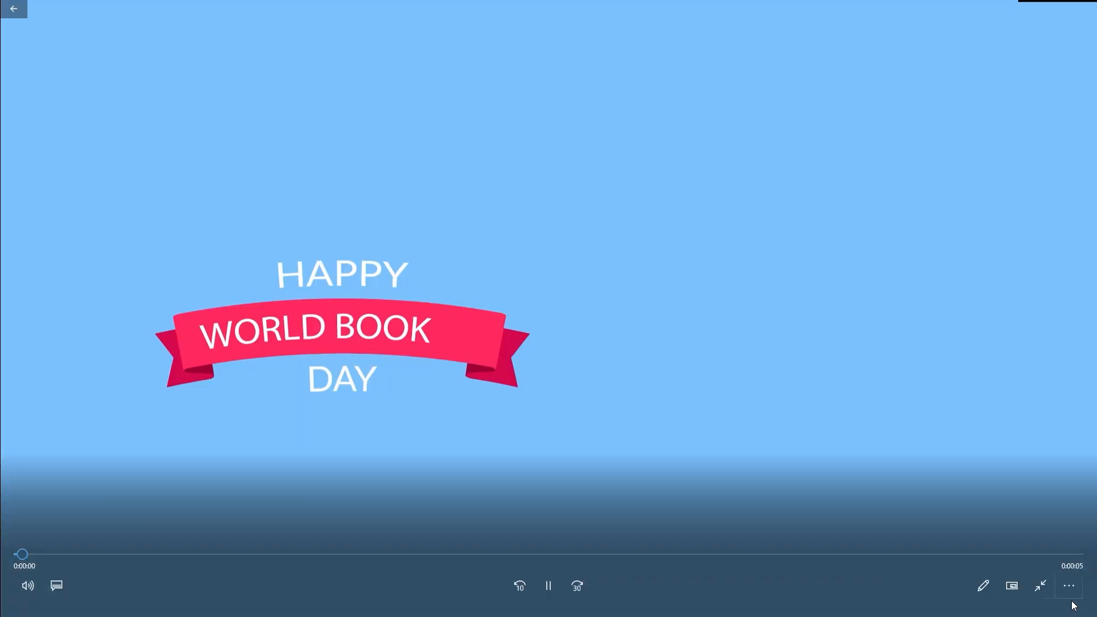
left_click(1068, 585)
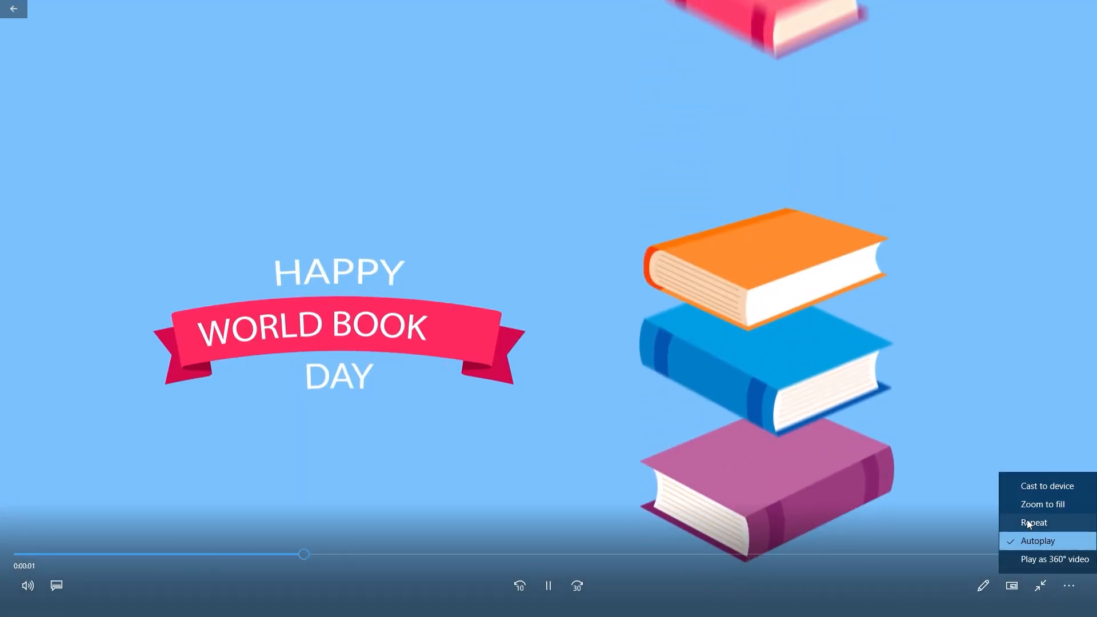
left_click(1026, 517)
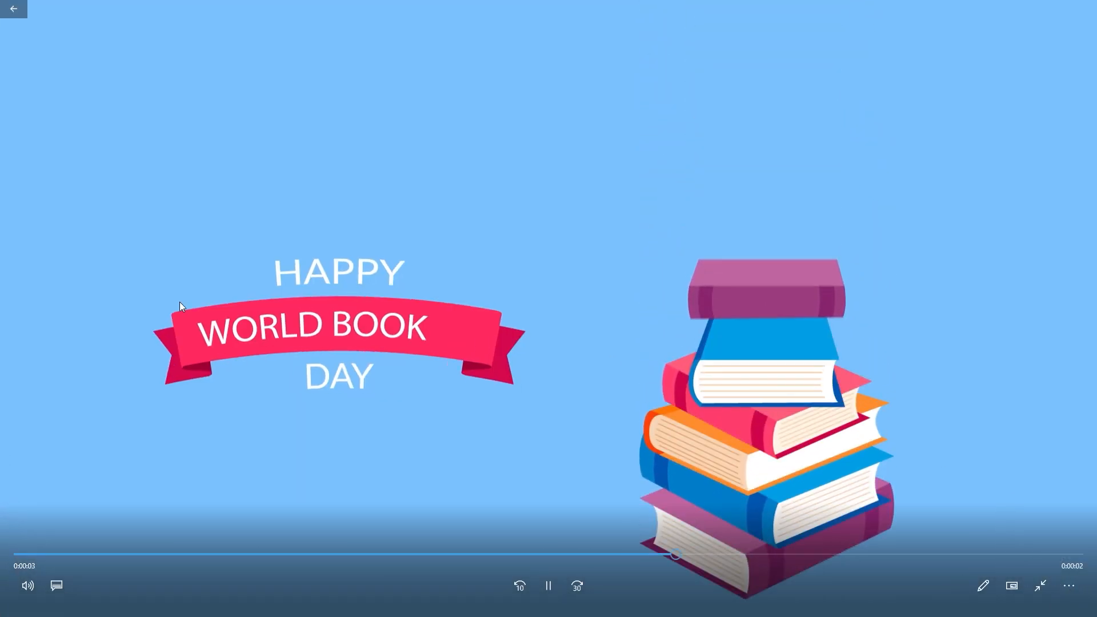